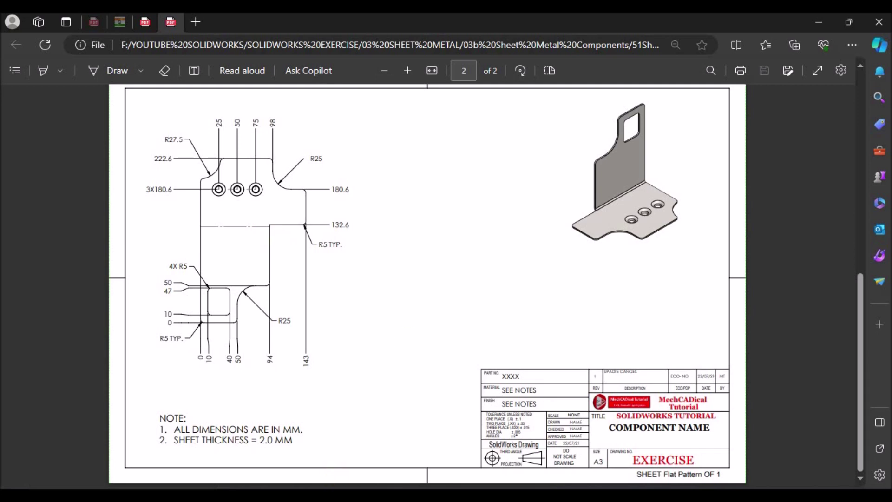
Examine the finished reference sheet metal bracket from several view angles
left_click(402, 442)
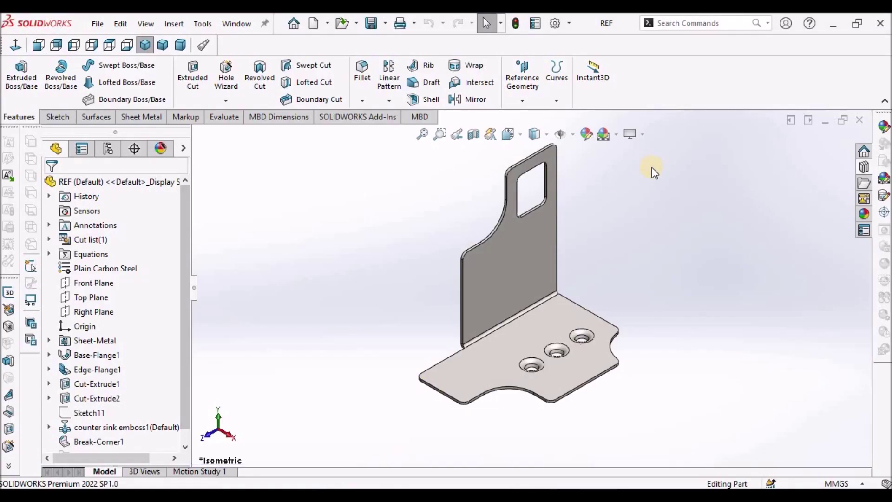
scroll(650, 179, "up", 3)
middle_click_drag(618, 229, 418, 288)
left_click(181, 45)
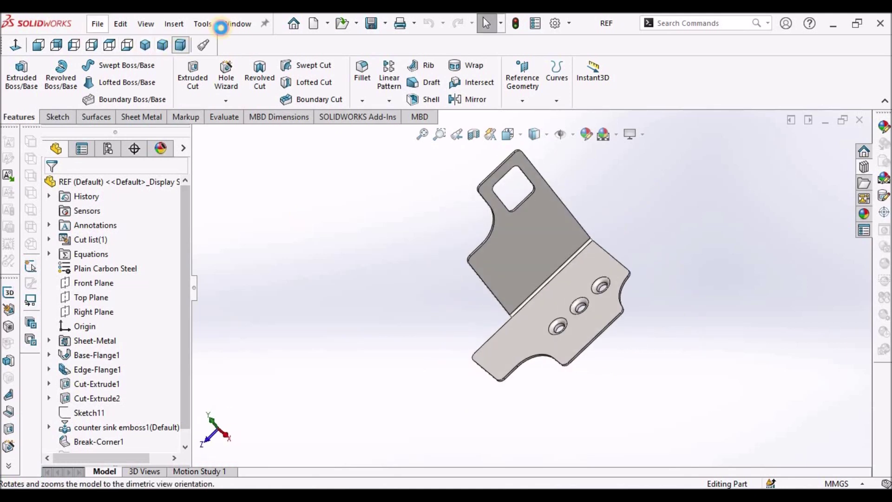
Review both sheets of the REF drawing, the dimensioned views and the flat pattern, and return to the drawing PDF
left_click(237, 24)
left_click(255, 164)
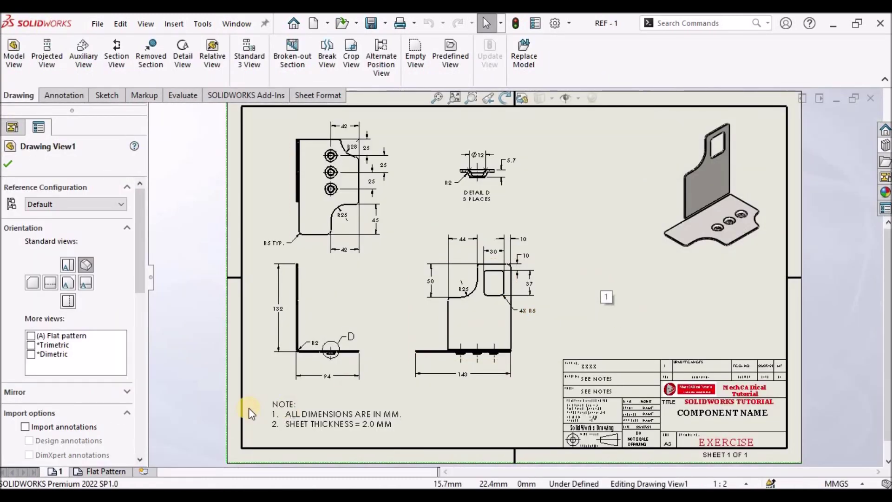
left_click(96, 474)
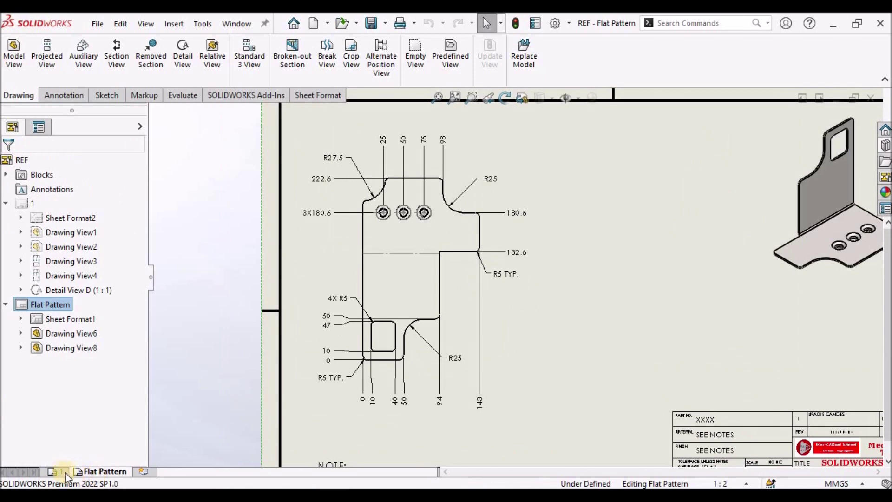
left_click(65, 473)
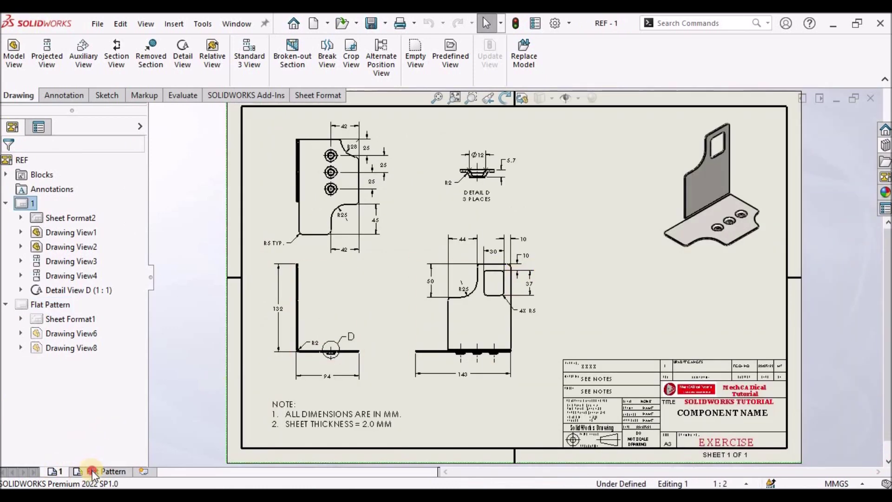
left_click(93, 473)
key("f")
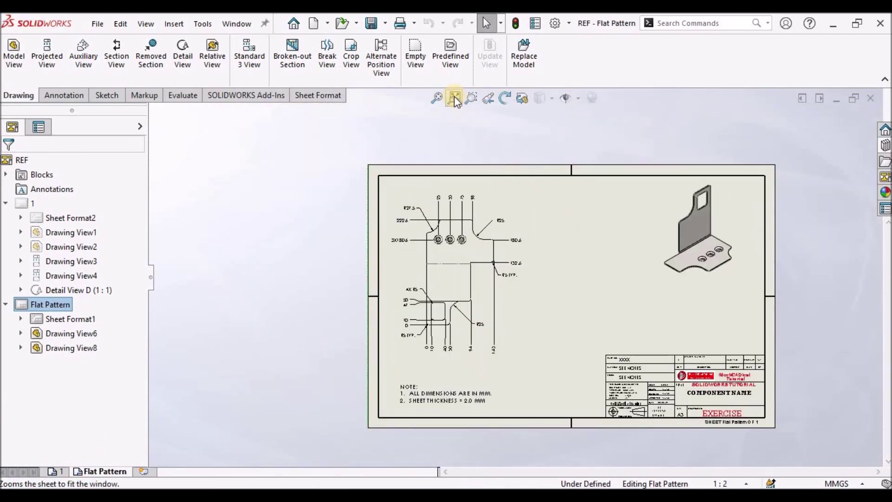
left_click(437, 96)
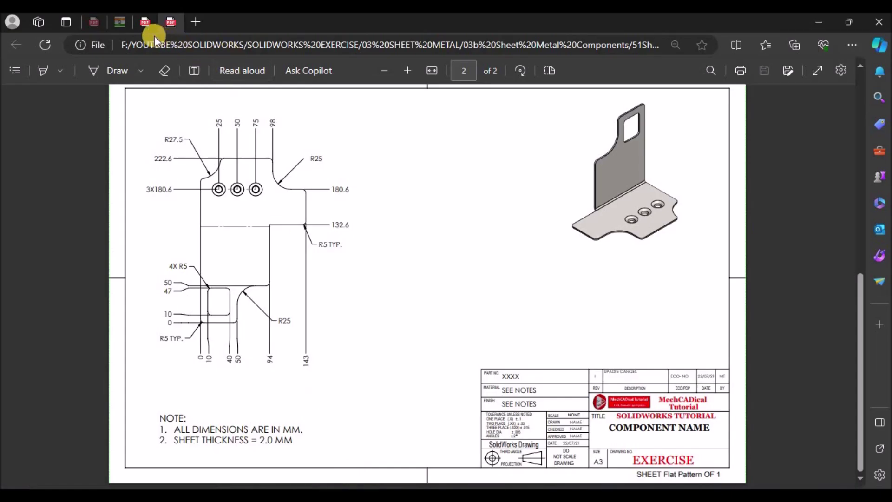
left_click(142, 25)
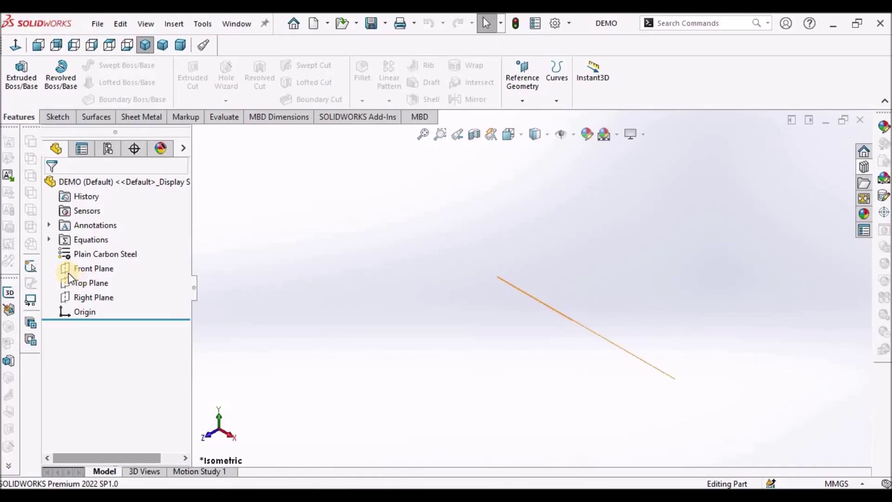
Start a sketch on the Top Plane and draw a center rectangle from the origin, about 67 mm wide and taller than wide
left_click(99, 283)
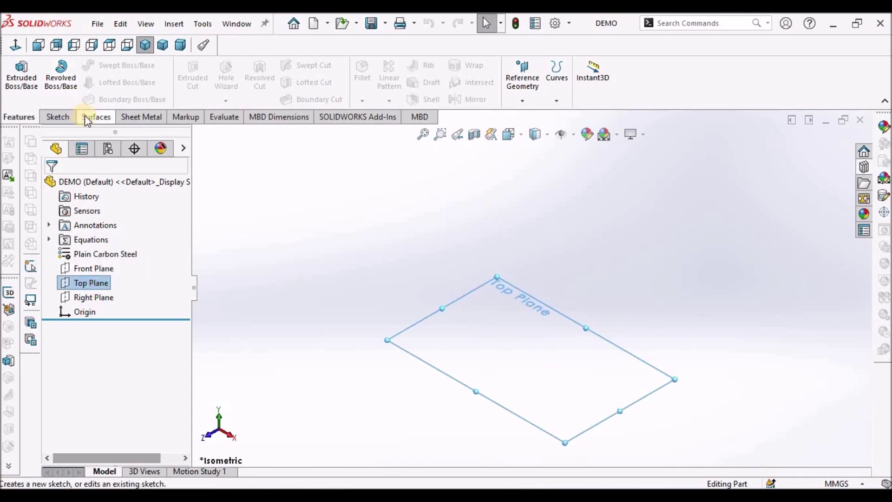
left_click(58, 116)
left_click(16, 68)
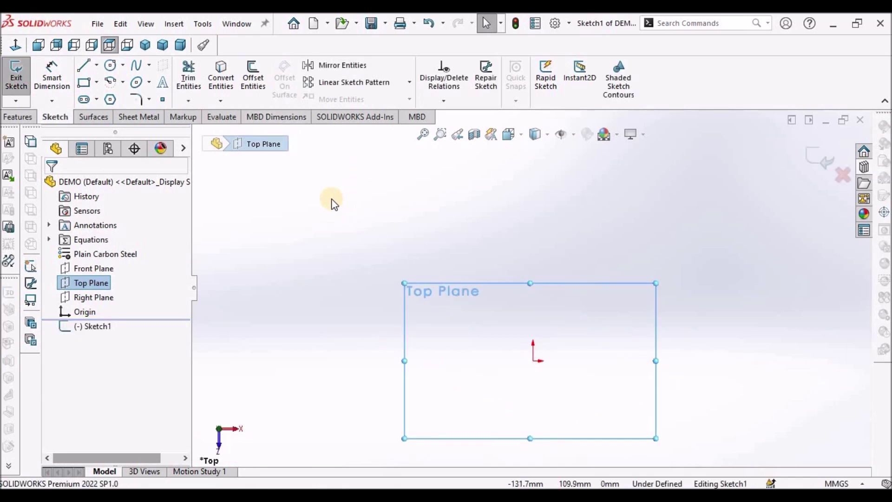
left_click(96, 82)
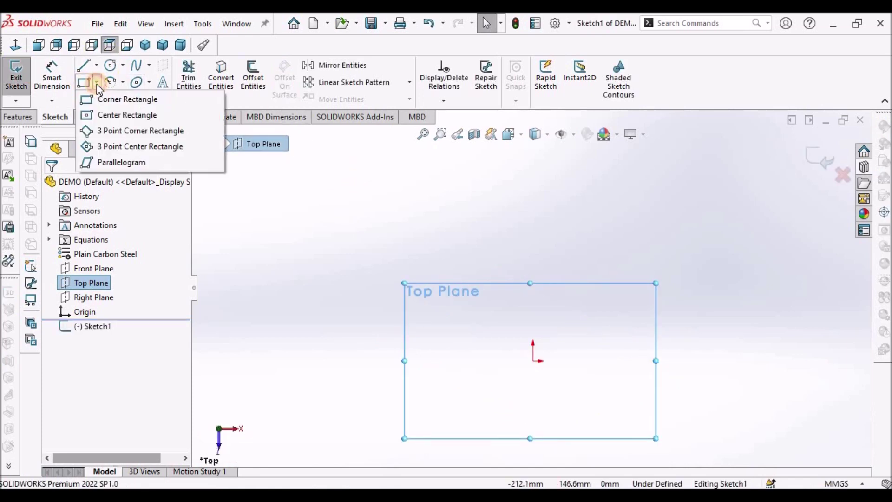
left_click(117, 98)
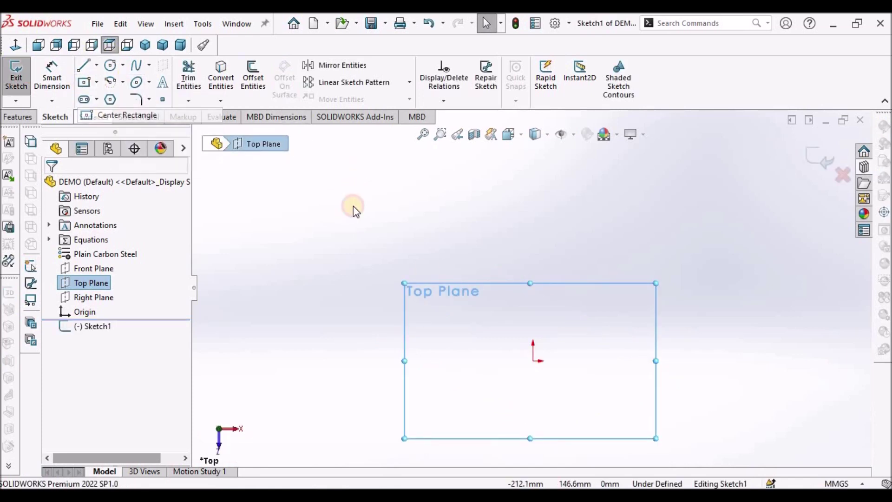
left_click(533, 361)
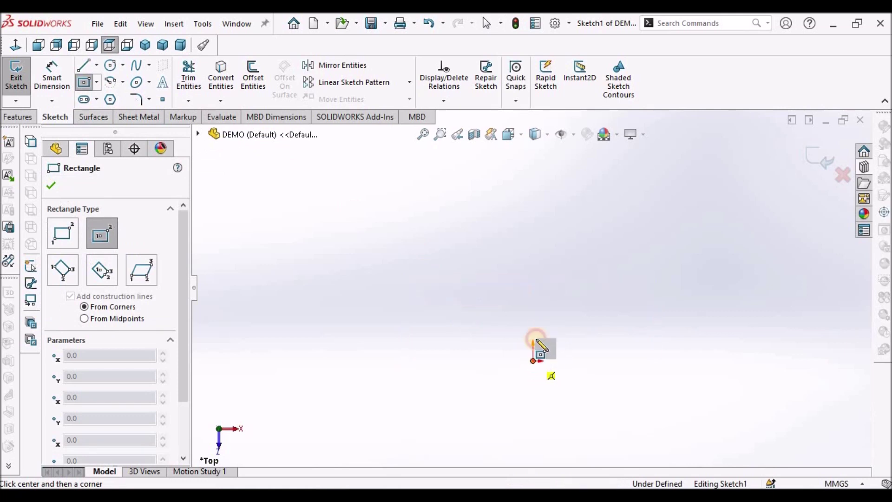
left_click(573, 269)
right_click(400, 233)
left_click(420, 241)
scroll(531, 288, "up", 1)
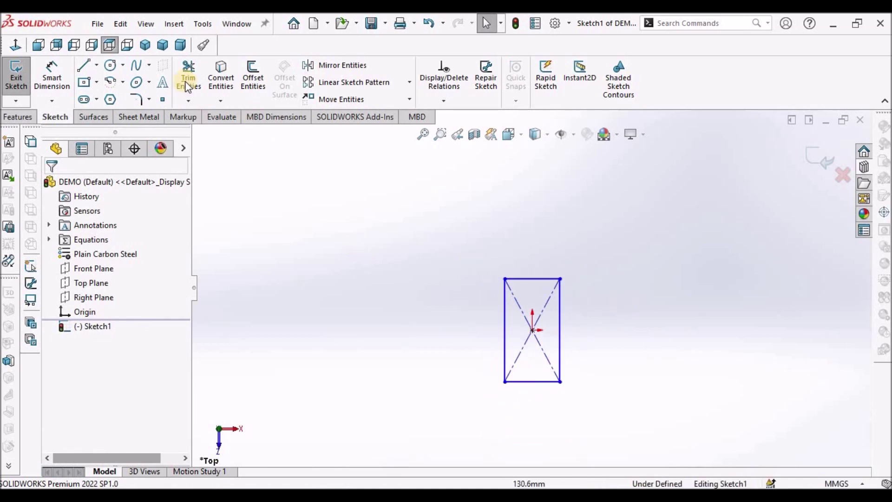
Dimension the rectangle's lower horizontal edge and set its width to 90 mm
left_click(52, 72)
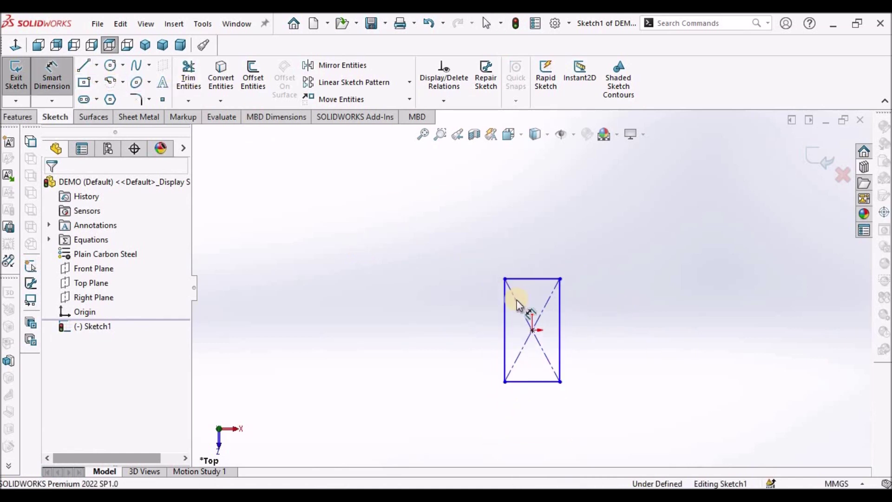
left_click(545, 382)
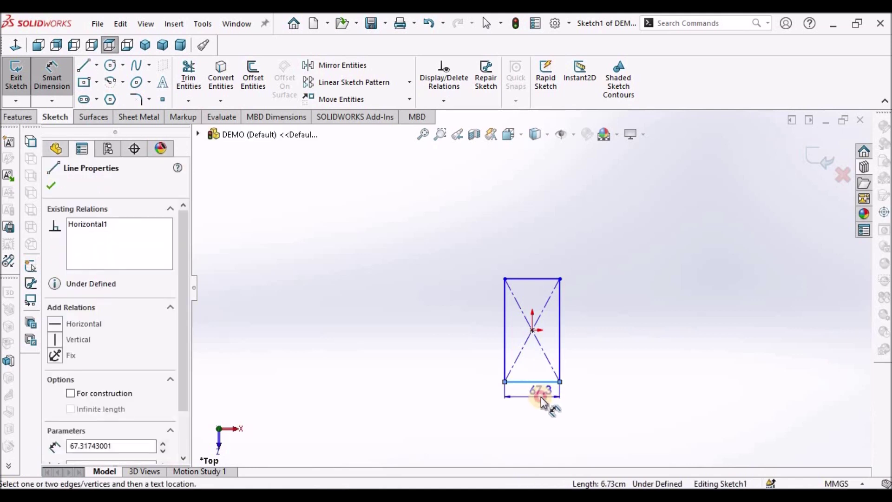
left_click(541, 392)
type("9")
type("9999999999")
key("ctrl+a")
type("90")
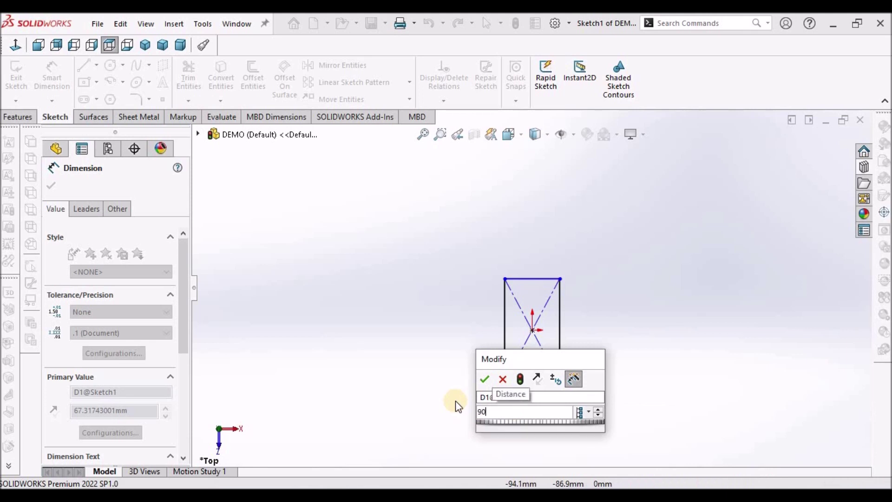
key("Return")
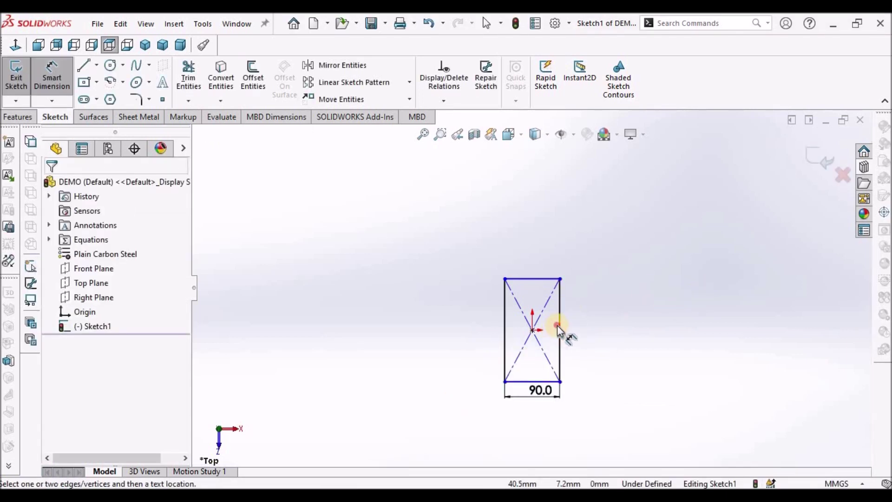
Dimension the rectangle's vertical edge, set its height to 143 mm, and leave the dimension command
left_click(558, 325)
left_click(601, 324)
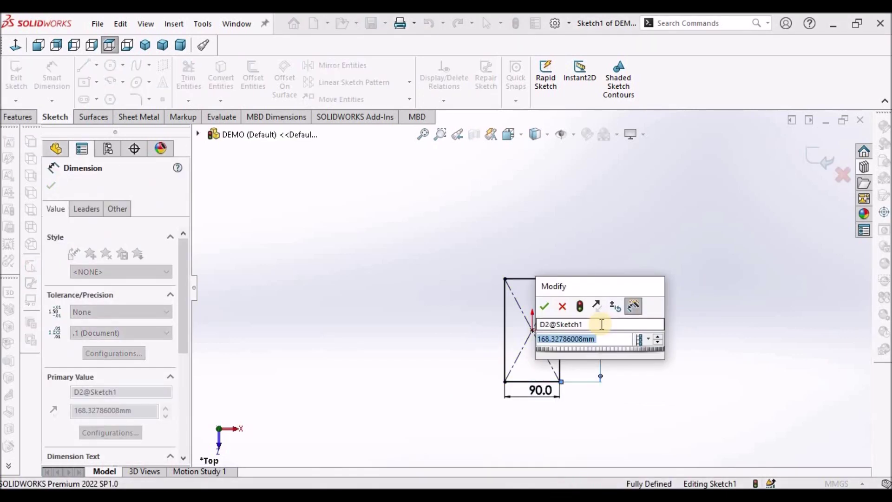
type("143")
key("Return")
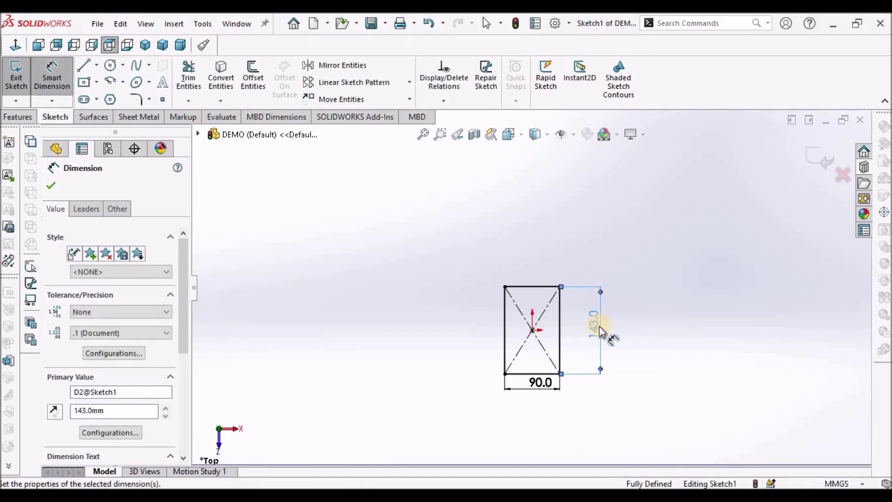
right_click(339, 266)
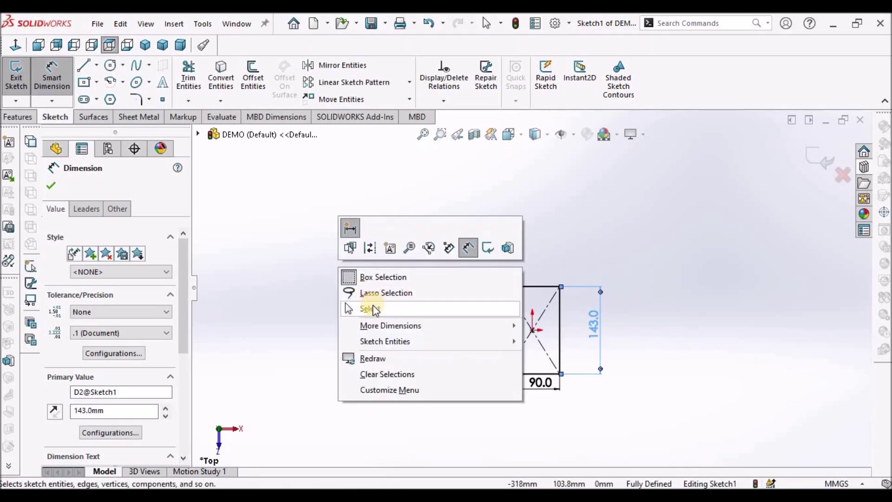
left_click(373, 308)
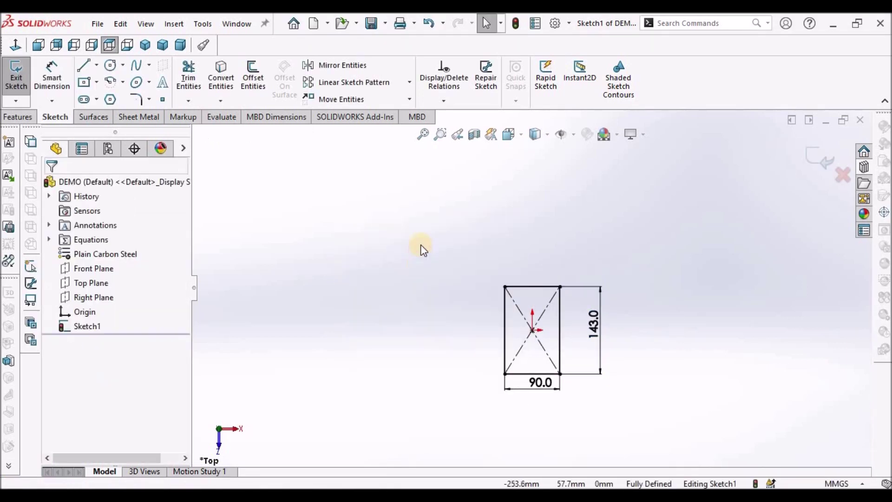
Create a base flange from the rectangle with 2 mm thickness and a K-factor of 0.45, and save the part
left_click(147, 117)
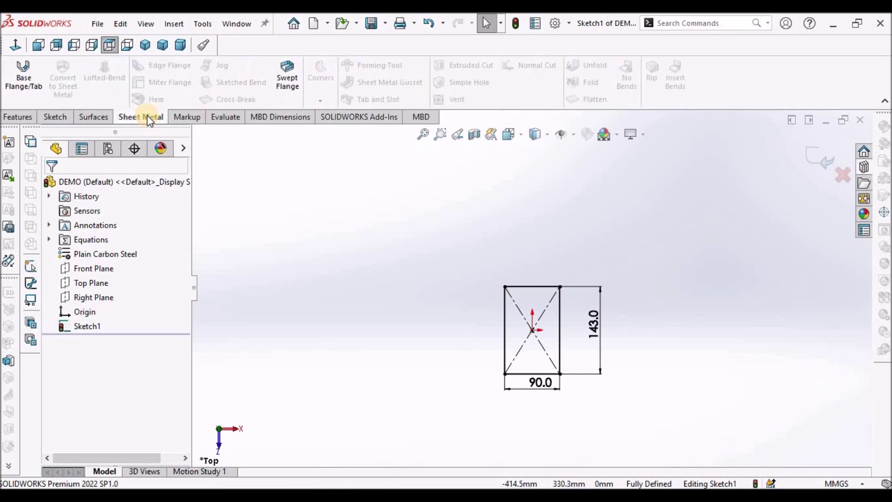
left_click(25, 82)
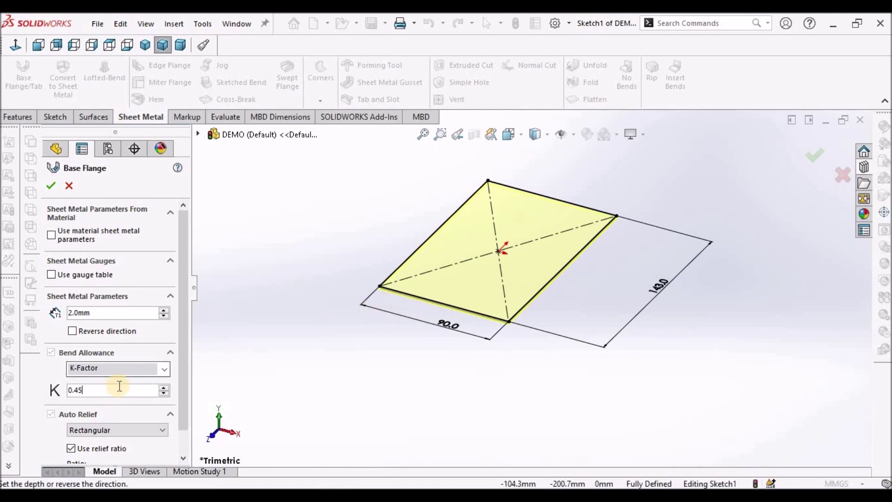
left_click(50, 185)
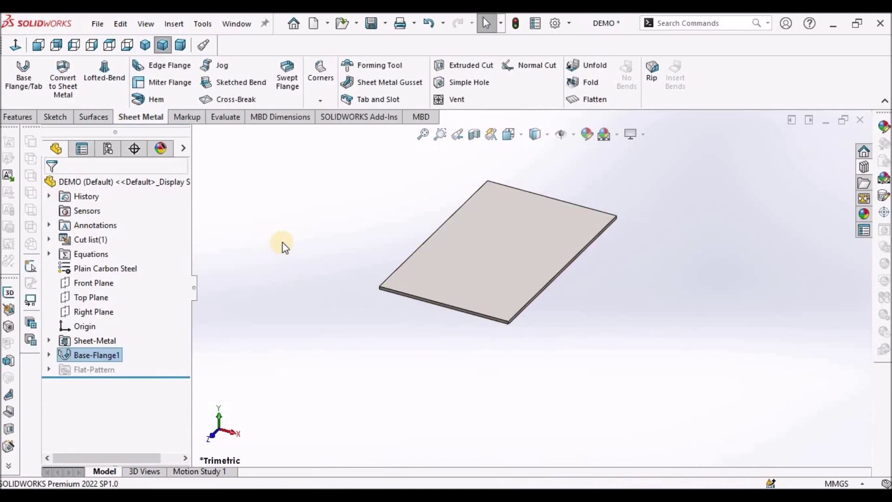
left_click(373, 25)
Add an upward edge flange about 82 mm long at 90 degrees along the plate's rear 143 mm edge, using the default bend radius
scroll(543, 269, "up", 3)
scroll(542, 265, "down", 2)
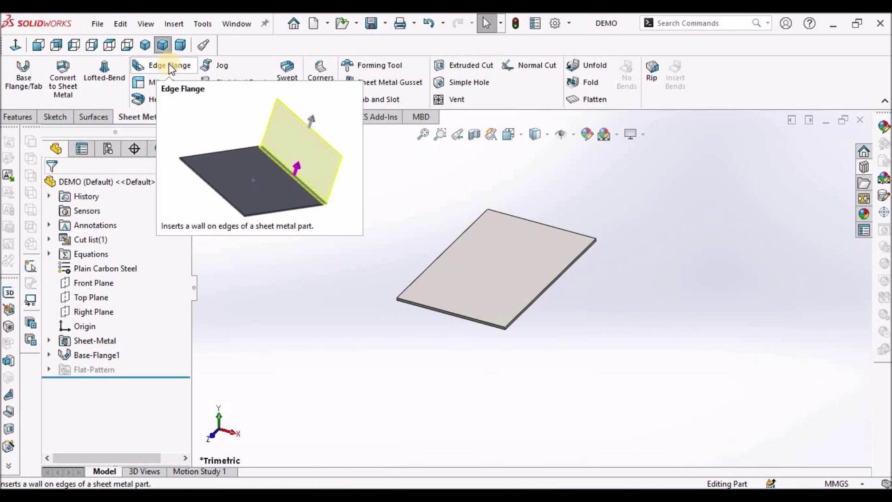
left_click(168, 65)
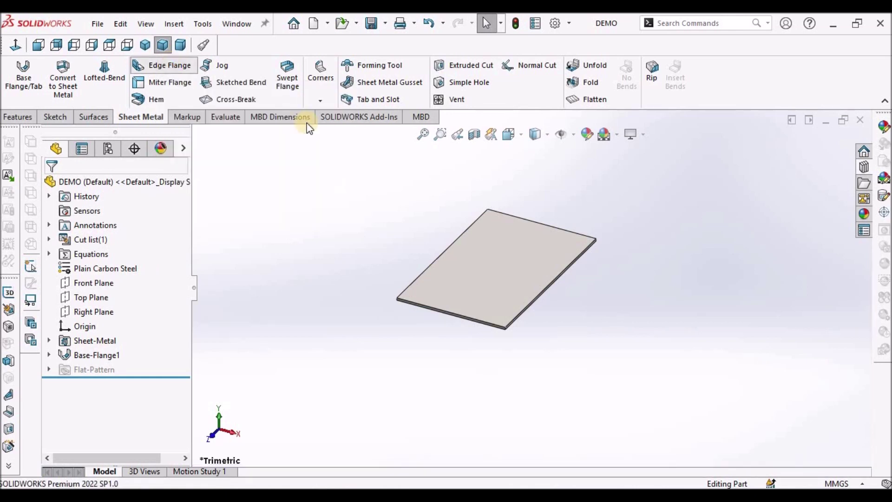
left_click(450, 247)
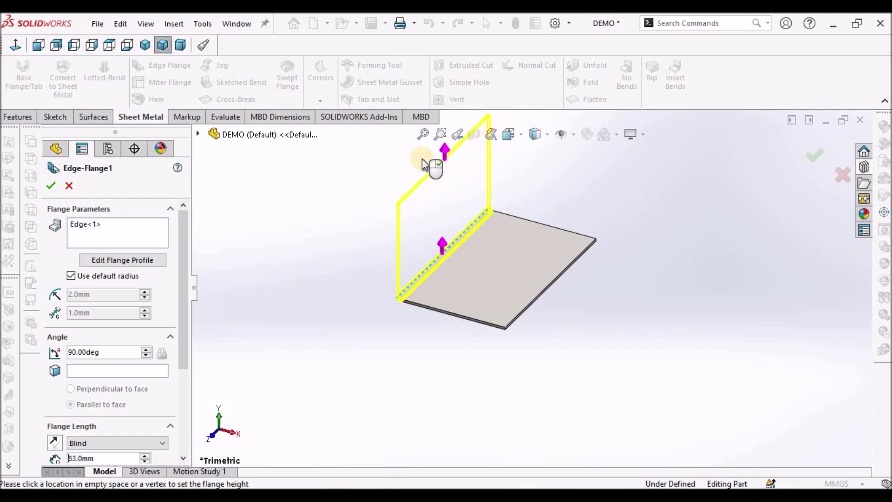
left_click(422, 158)
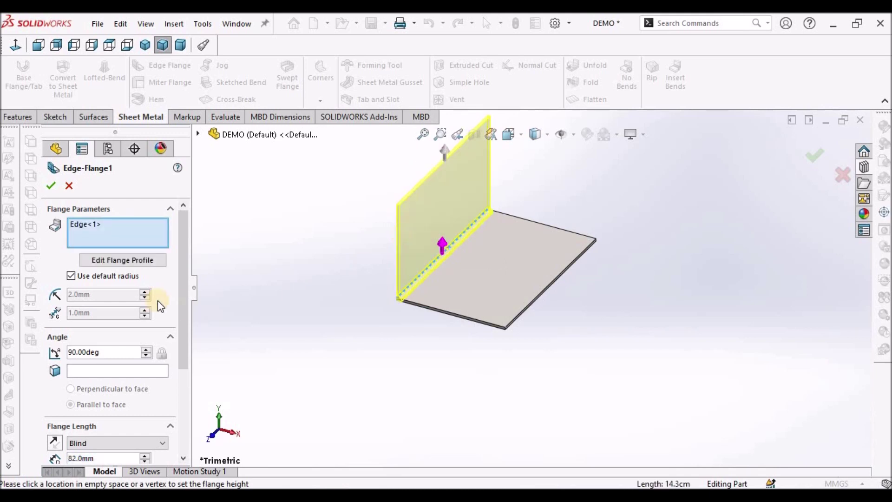
left_click(50, 185)
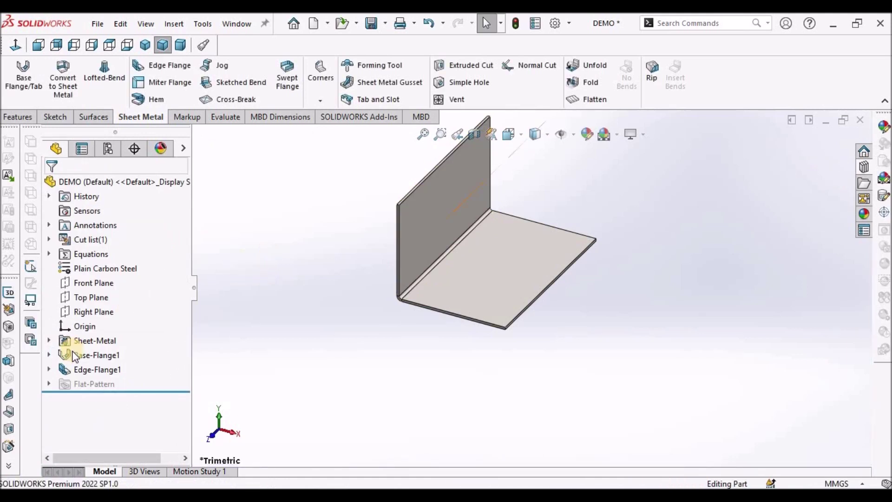
Edit the edge flange's profile sketch and pull one vertical side inward so the profile is shorter than the plate edge
left_click(49, 370)
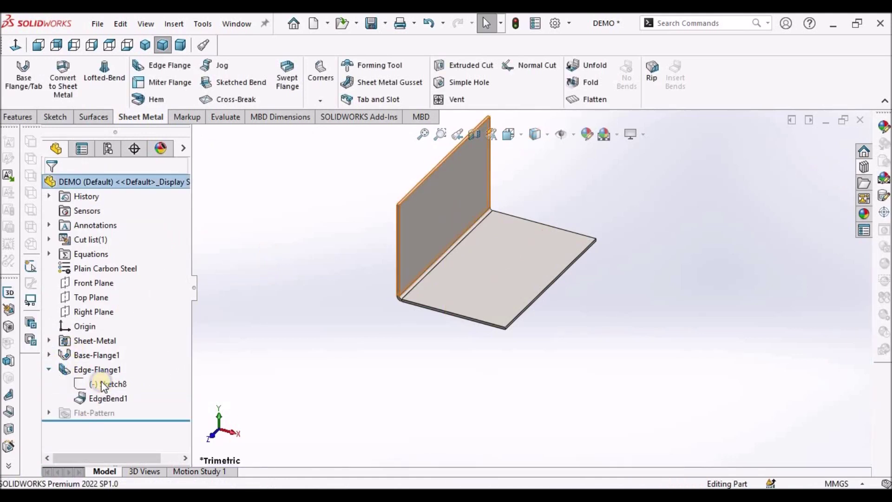
right_click(104, 385)
left_click(114, 262)
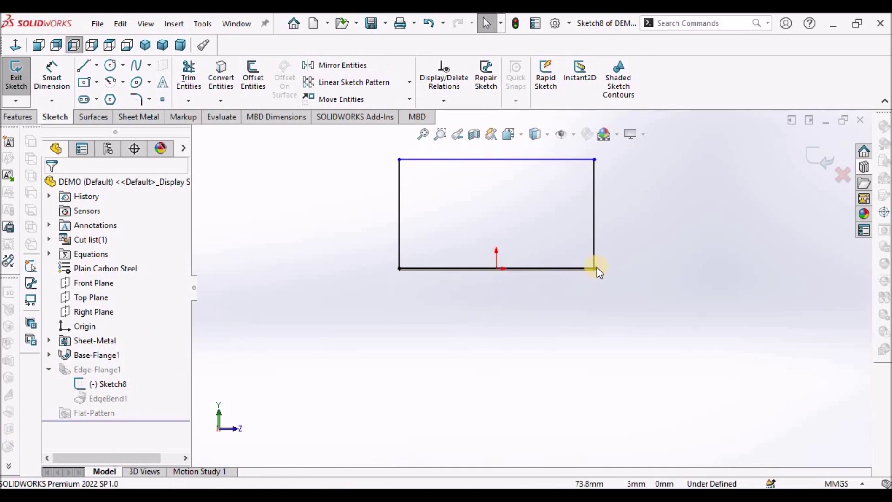
scroll(595, 272, "down", 2)
left_click(580, 274)
left_click_drag(581, 274, 453, 272)
left_click(486, 339)
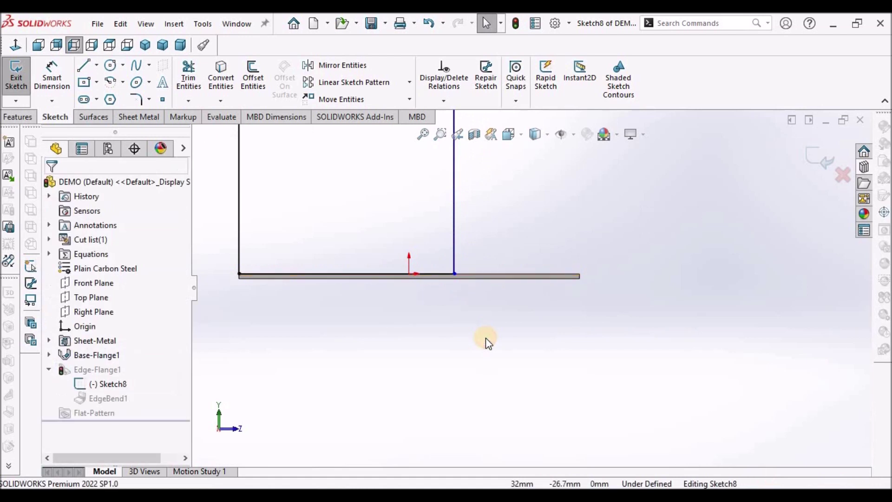
Dimension the horizontal distance from the flange profile's shortened side to the plate's end and set it to 49 mm
scroll(530, 288, "up", 3)
left_click(52, 75)
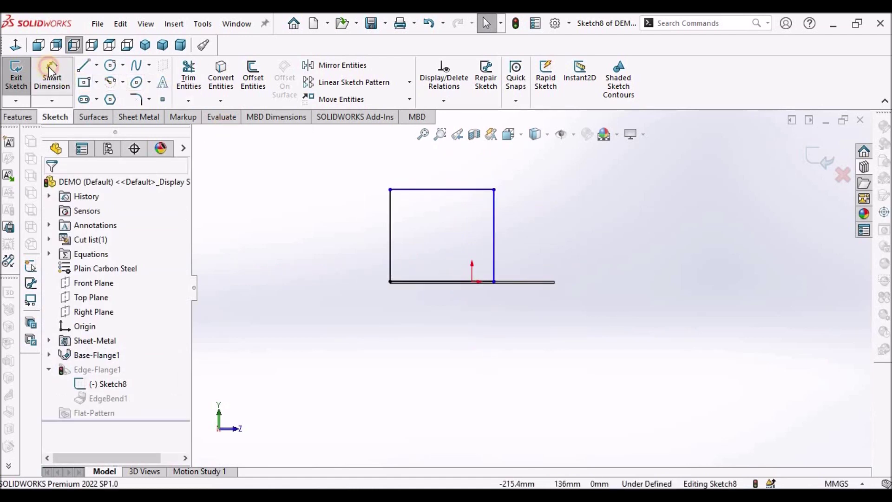
scroll(639, 316, "down", 4)
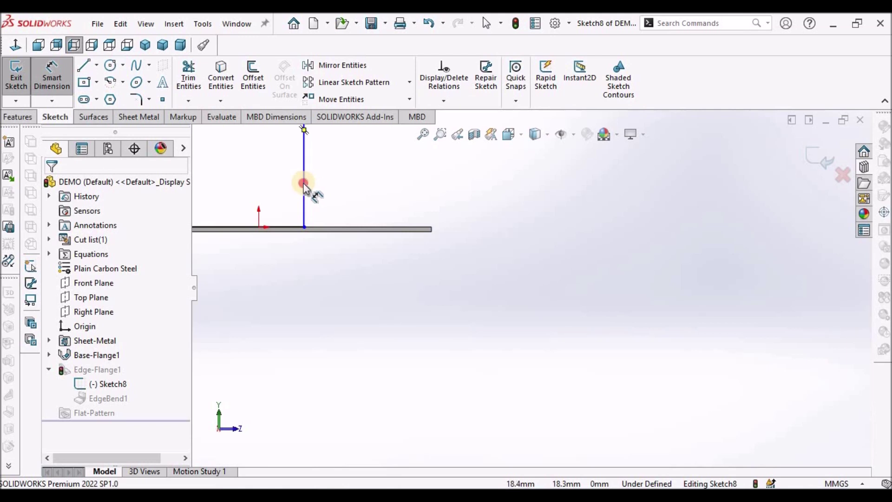
left_click(303, 184)
scroll(425, 233, "down", 5)
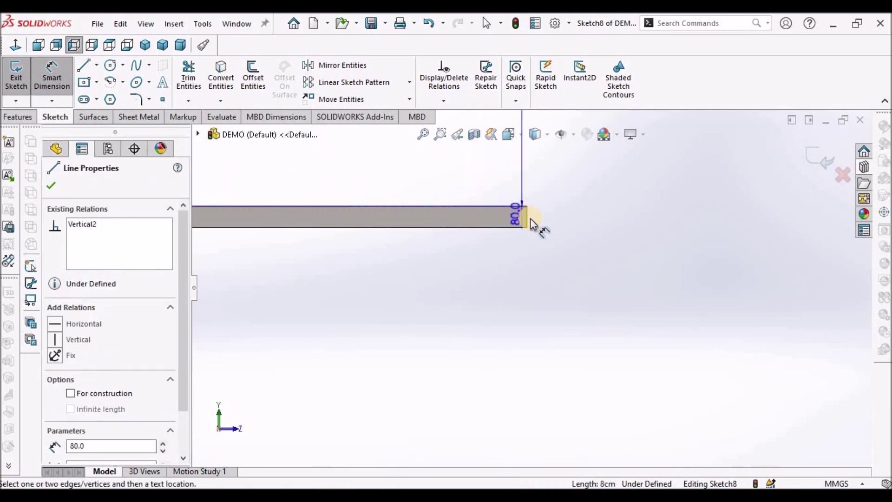
mouse_move(526, 227)
left_mouse_down()
mouse_move(454, 259)
mouse_move(377, 321)
left_mouse_up()
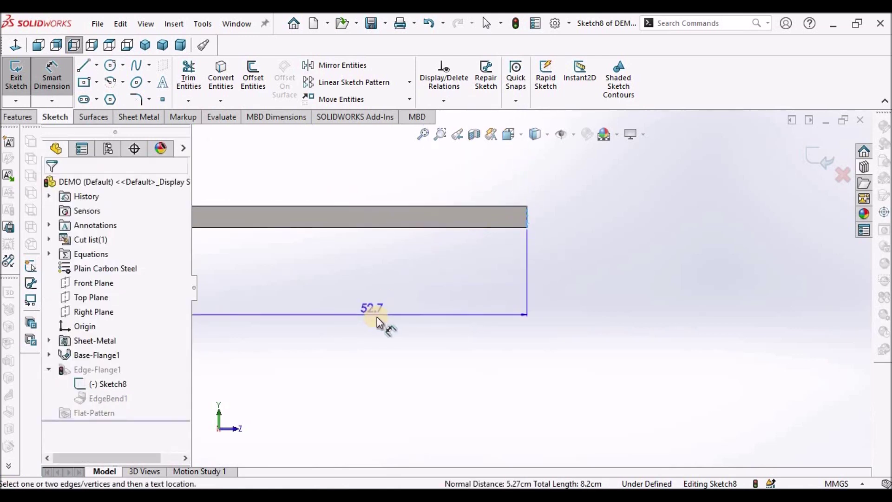
left_click(377, 319)
type("49")
key("Return")
Dimension the flange height from the plate's bottom edge to the profile's top line as 132 mm, and leave the dimension command
scroll(463, 234, "up", 5)
scroll(477, 245, "down", 3)
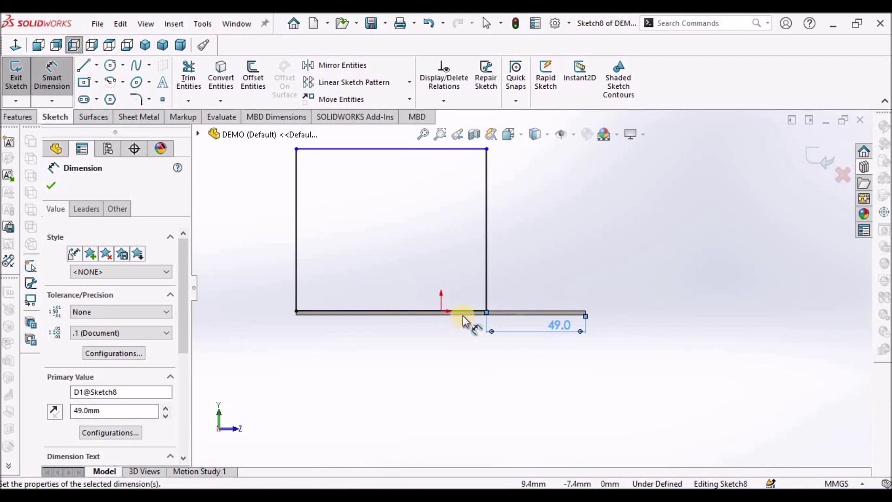
scroll(464, 315, "down", 2)
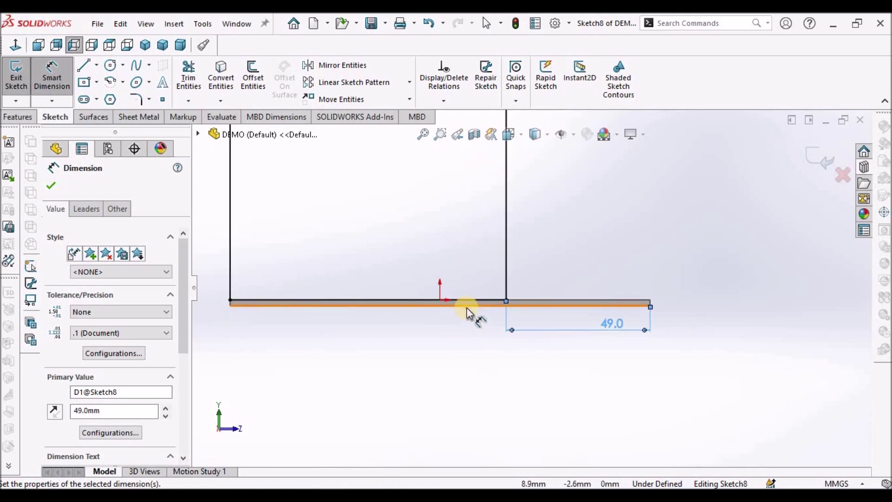
left_click(466, 307)
scroll(437, 233, "up", 3)
scroll(465, 242, "up", 2)
scroll(505, 254, "down", 4)
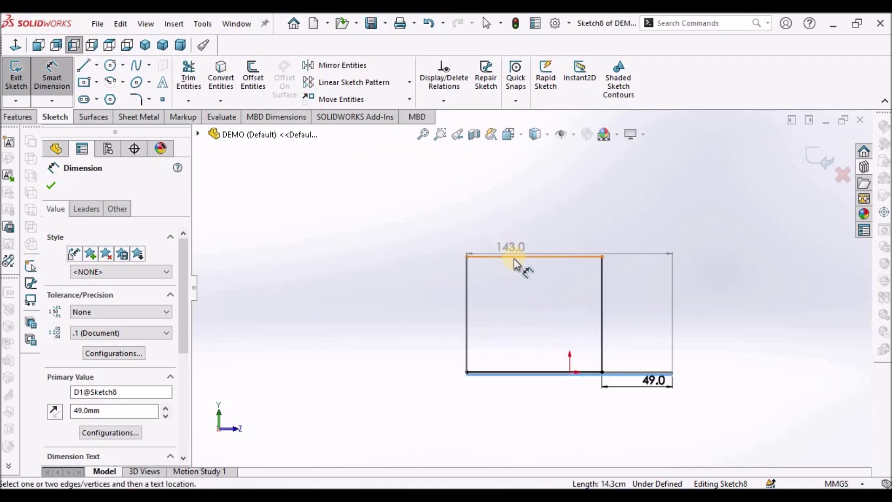
left_click(418, 292)
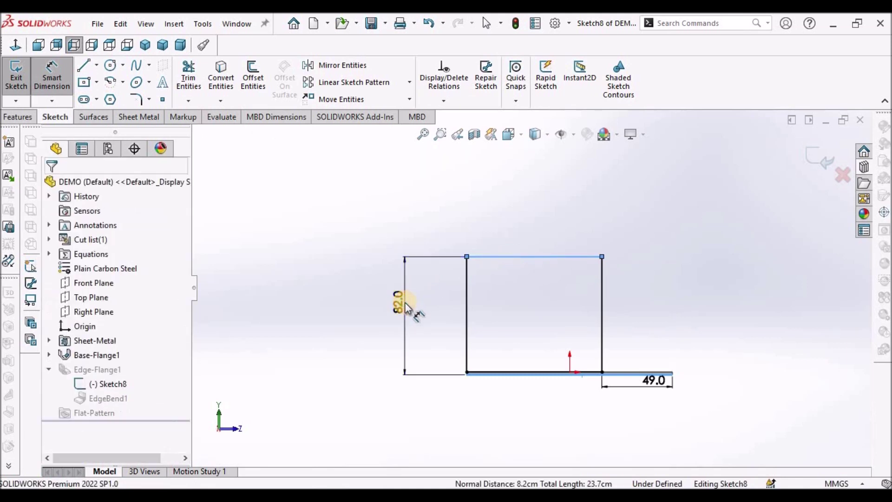
type("132")
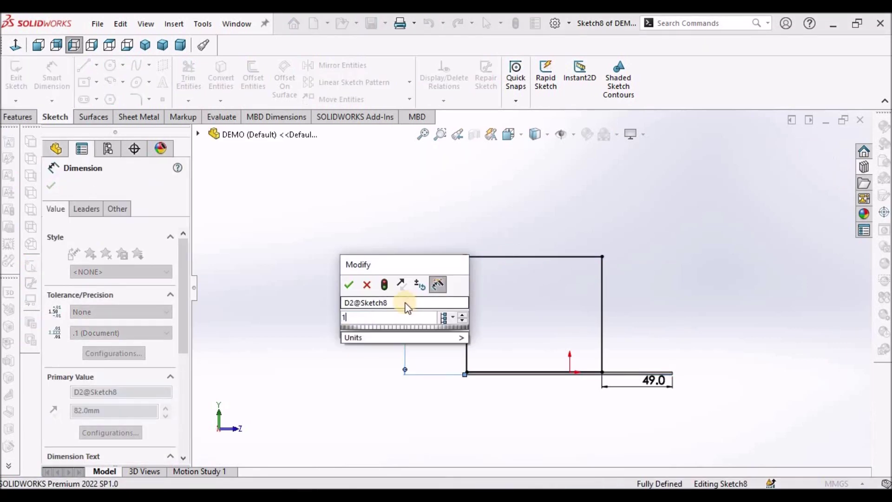
key("Return")
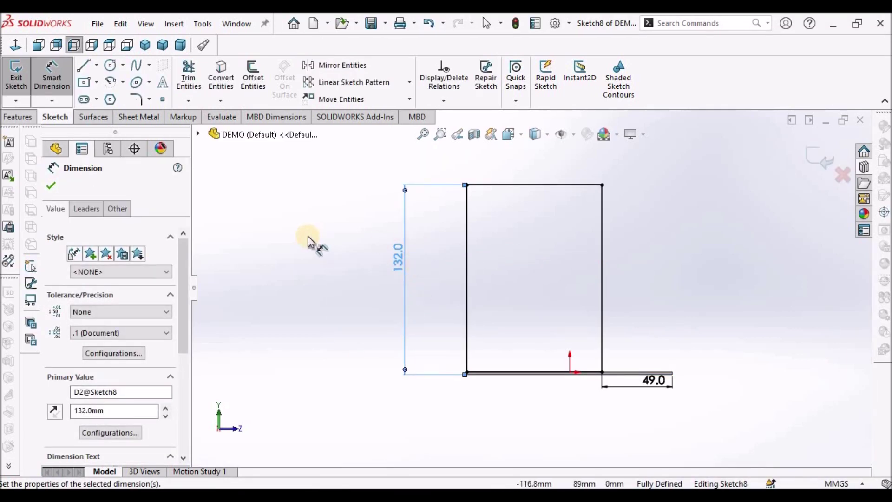
right_click(313, 241)
left_click(338, 276)
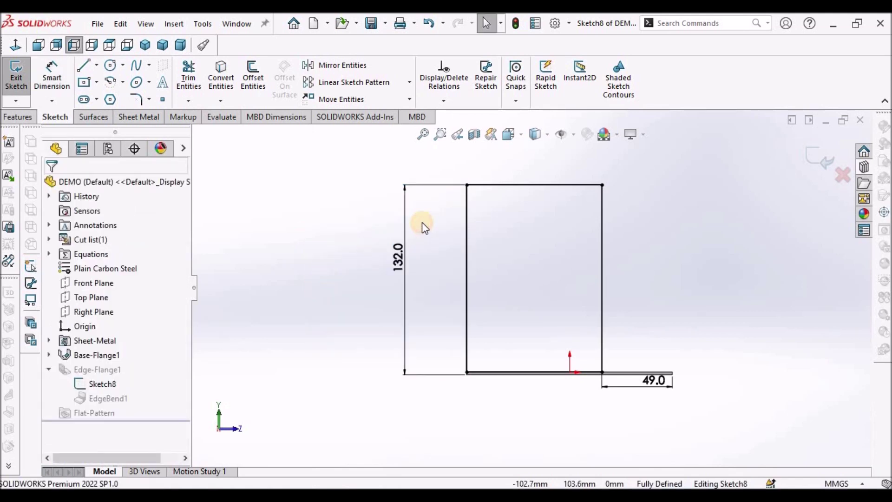
Exit the flange profile sketch to rebuild the edge flange
scroll(530, 260, "up", 3)
mouse_move(539, 255)
middle_mouse_down()
mouse_move(497, 301)
mouse_move(600, 320)
mouse_move(553, 265)
mouse_move(512, 278)
mouse_move(532, 343)
mouse_move(532, 326)
middle_mouse_up()
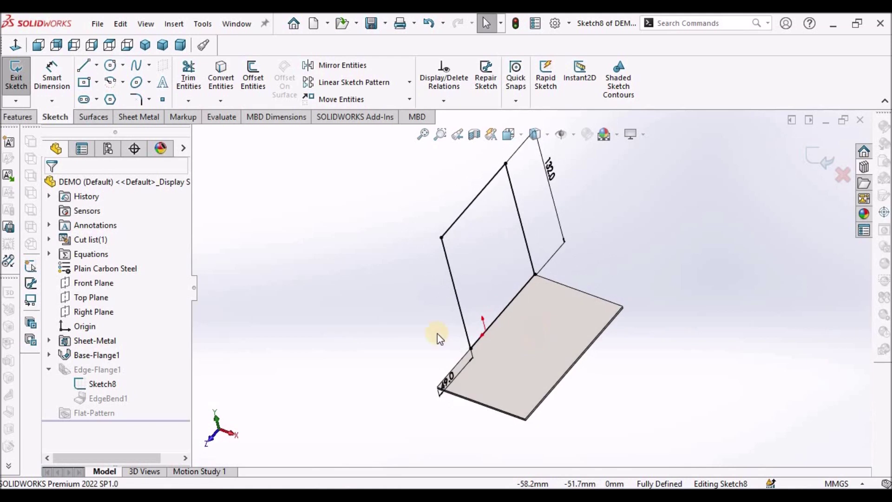
scroll(384, 185, "up", 3)
left_click(814, 161)
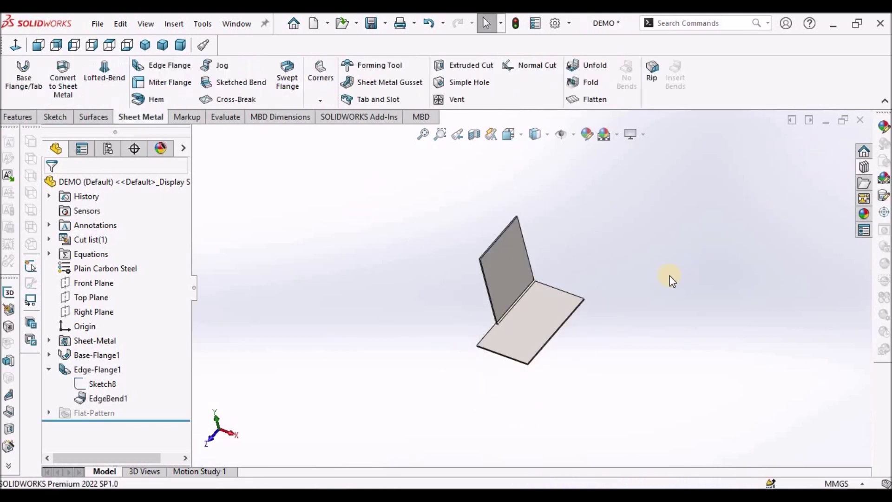
Inspect the bend's end at the plate edge, edit the edge flange to use the Bend Outside position, and accept it
scroll(508, 328, "down", 10)
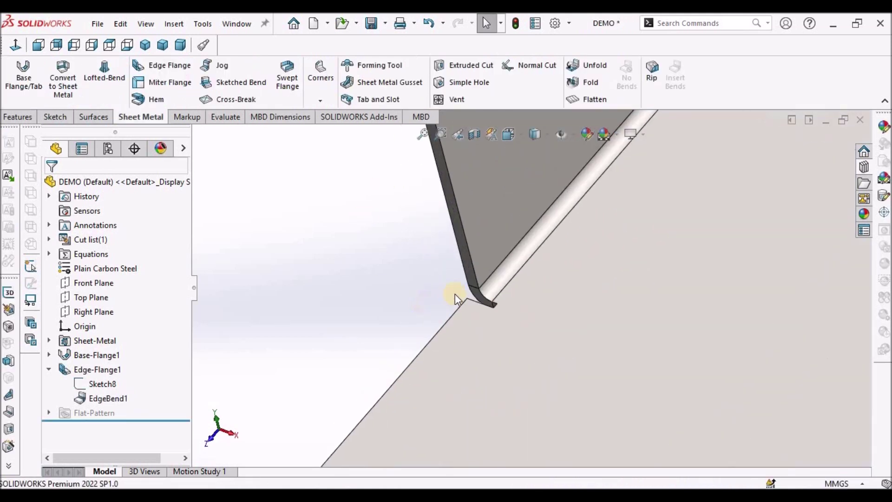
middle_click_drag(505, 322, 494, 308)
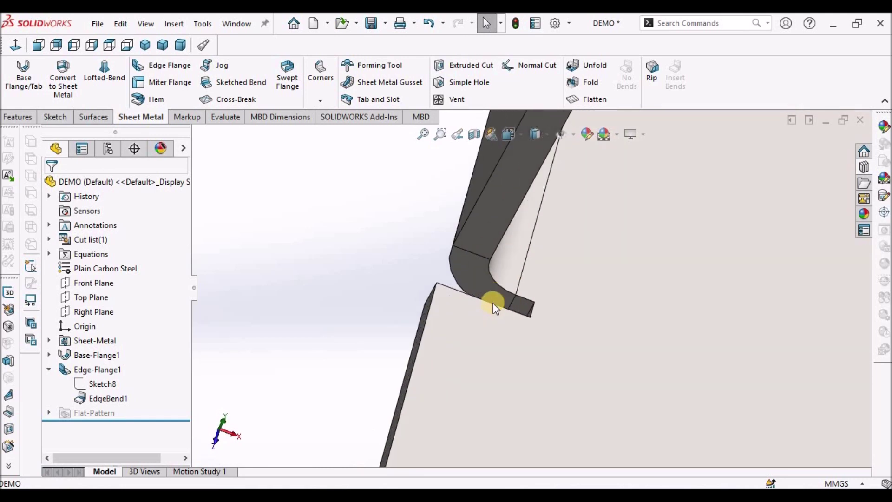
scroll(488, 307, "up", 5)
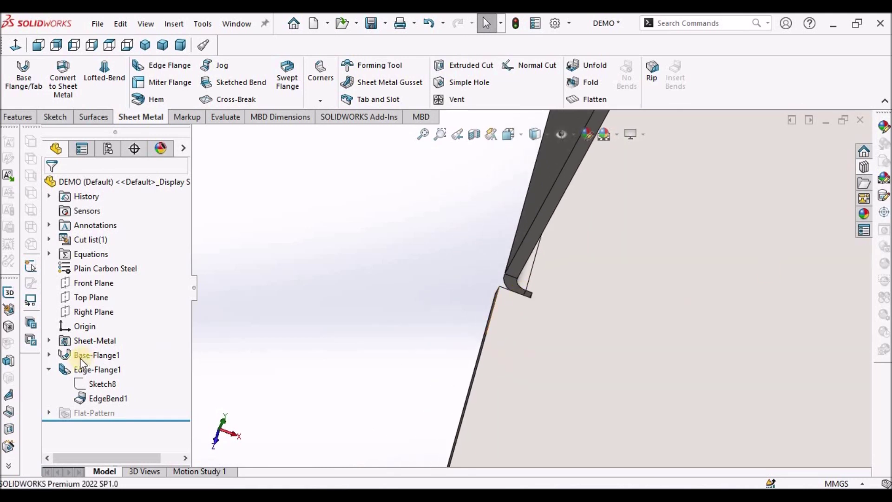
right_click(92, 370)
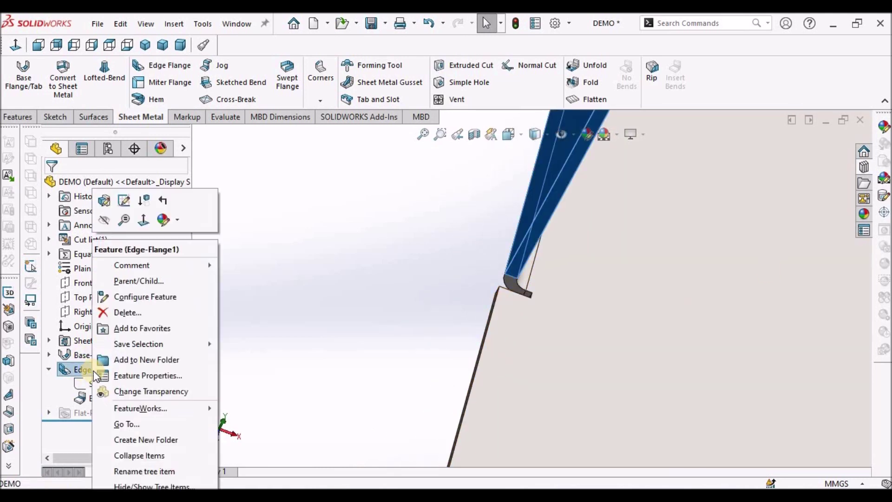
left_click(104, 201)
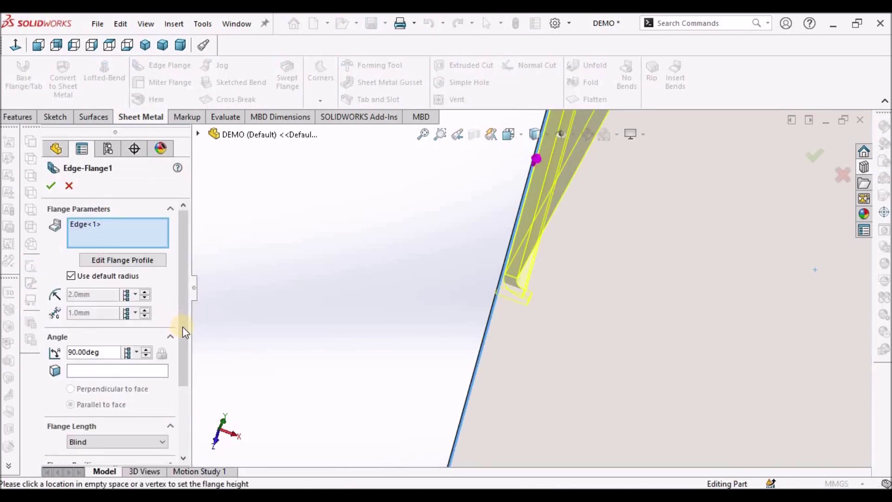
left_click_drag(182, 334, 176, 445)
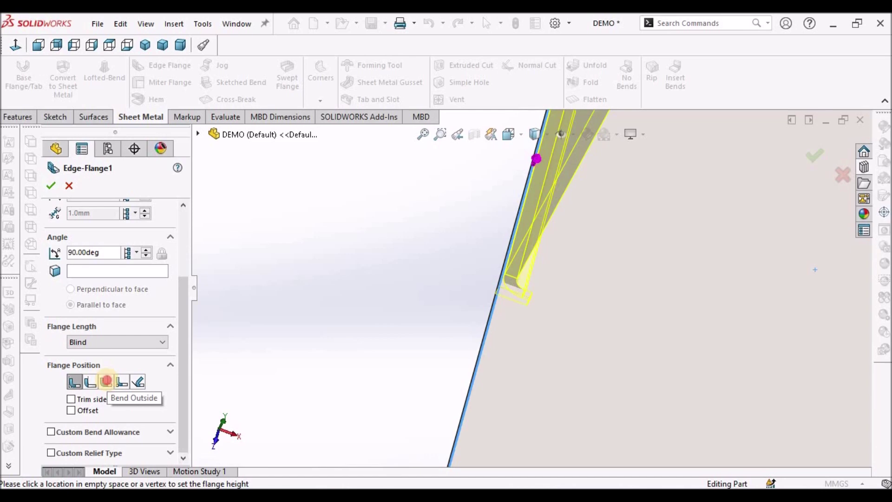
left_click(107, 380)
mouse_move(449, 310)
middle_mouse_down()
mouse_move(538, 283)
mouse_move(509, 291)
mouse_move(516, 311)
mouse_move(500, 259)
mouse_move(448, 242)
mouse_move(450, 313)
middle_mouse_up()
scroll(518, 285, "up", 9)
middle_click_drag(591, 249, 555, 311)
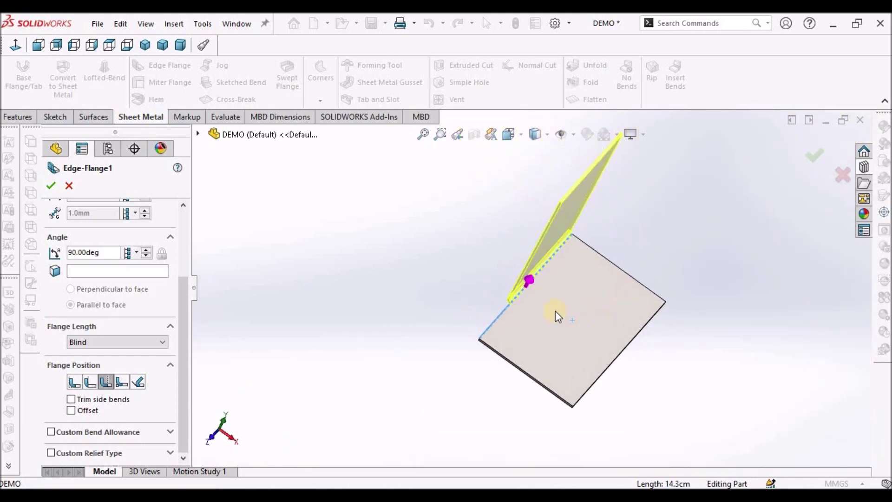
scroll(548, 307, "down", 3)
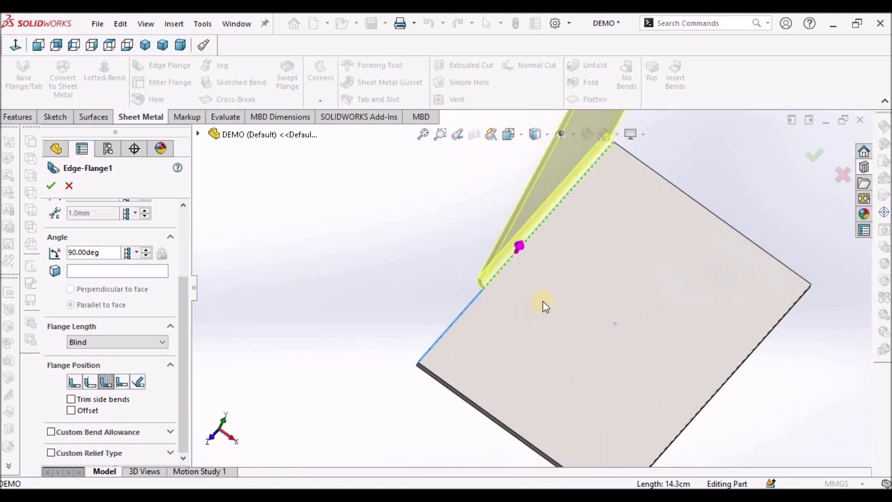
left_click(52, 187)
key("f")
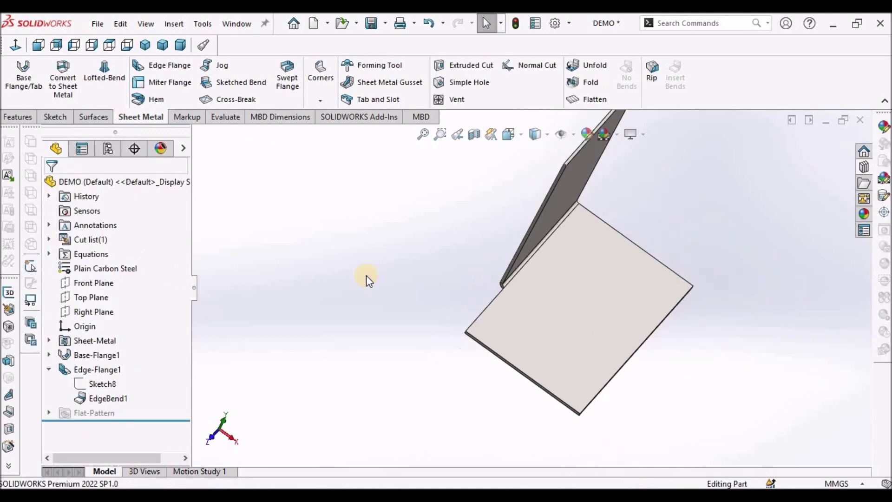
Unfold all bends of the part with the base flange's top face as the fixed face
middle_click_drag(595, 293, 572, 260)
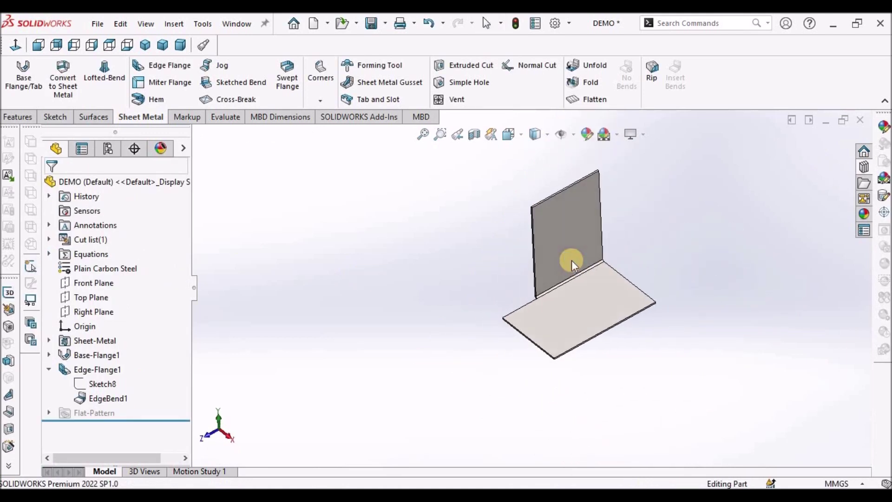
left_click(596, 68)
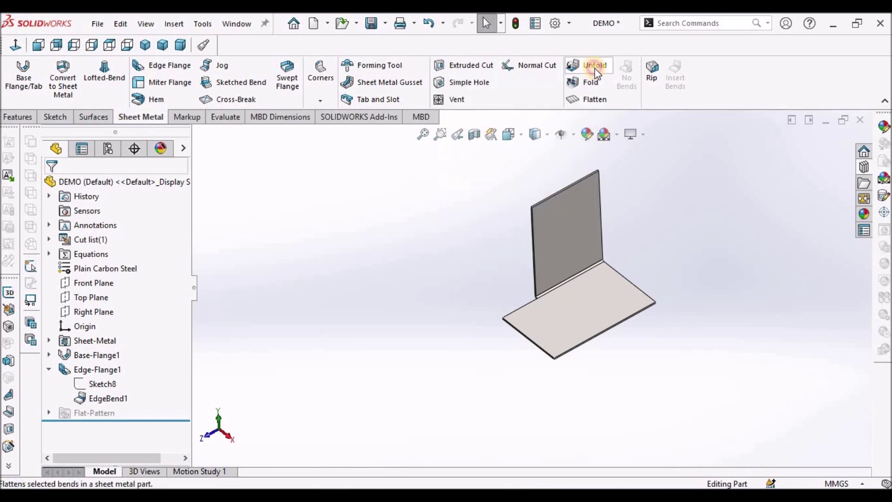
left_click(586, 300)
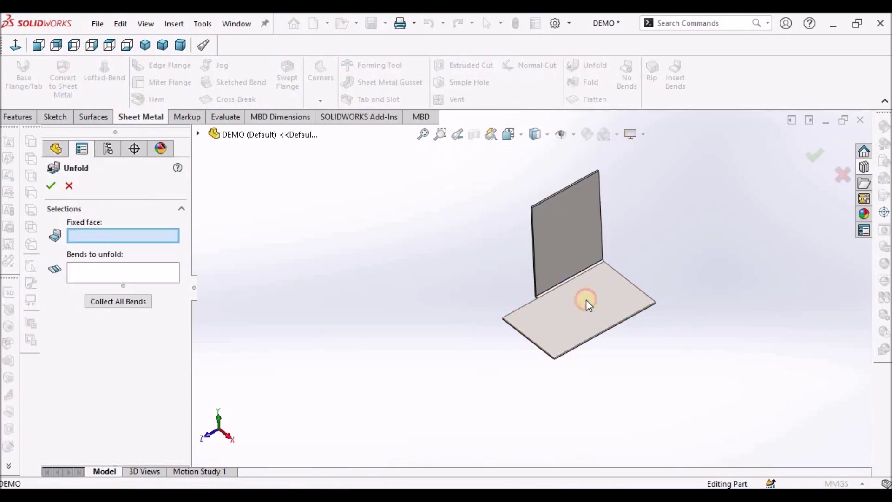
left_click(131, 307)
left_click(52, 185)
left_click(50, 187)
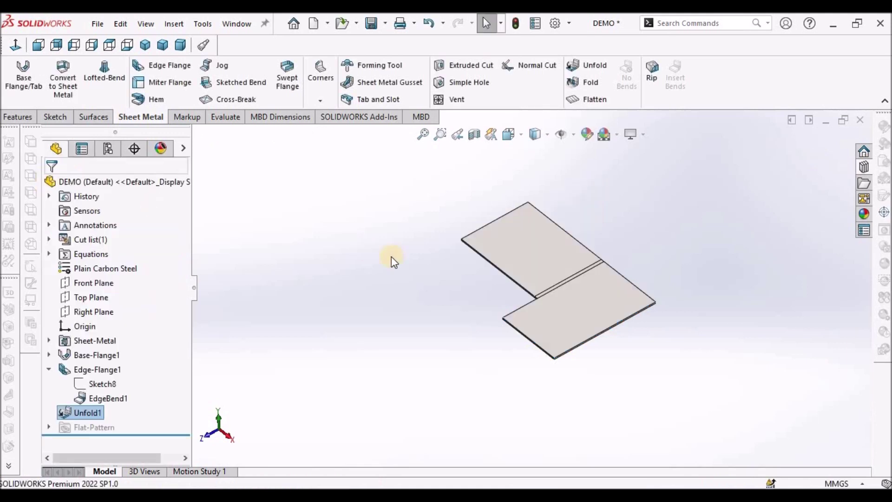
Start an extruded cut sketch on the base flange's top face, seen from the Top view
left_click(578, 305)
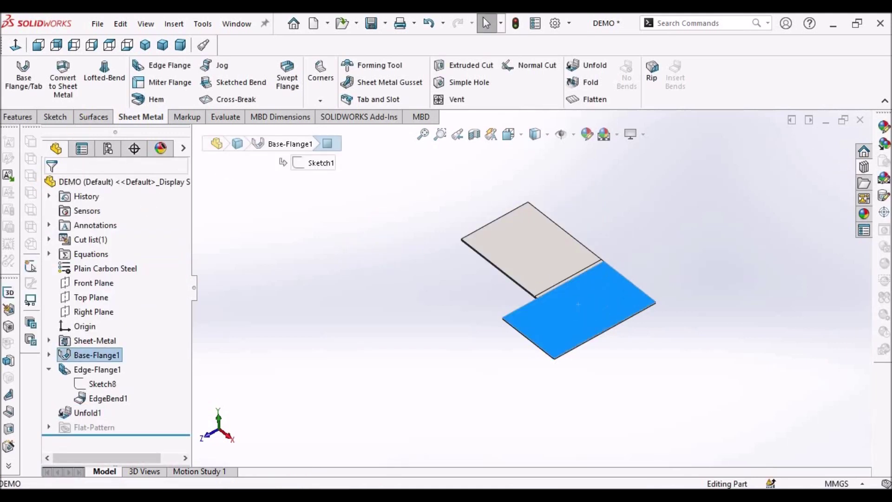
left_click(110, 45)
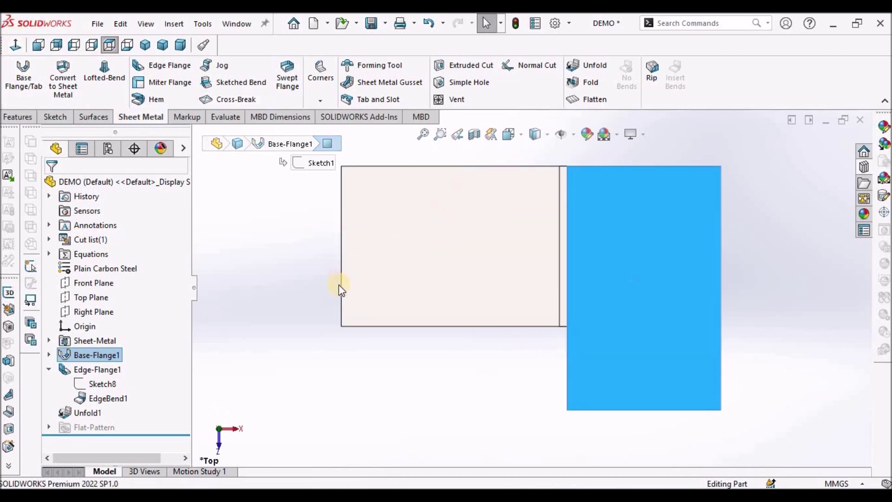
left_click(357, 367)
scroll(643, 375, "up", 3)
scroll(523, 377, "down", 3)
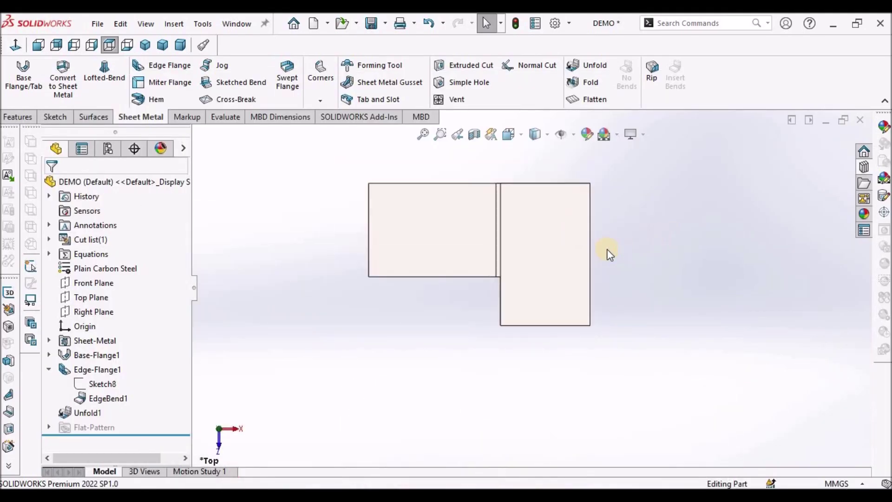
scroll(606, 253, "up", 2)
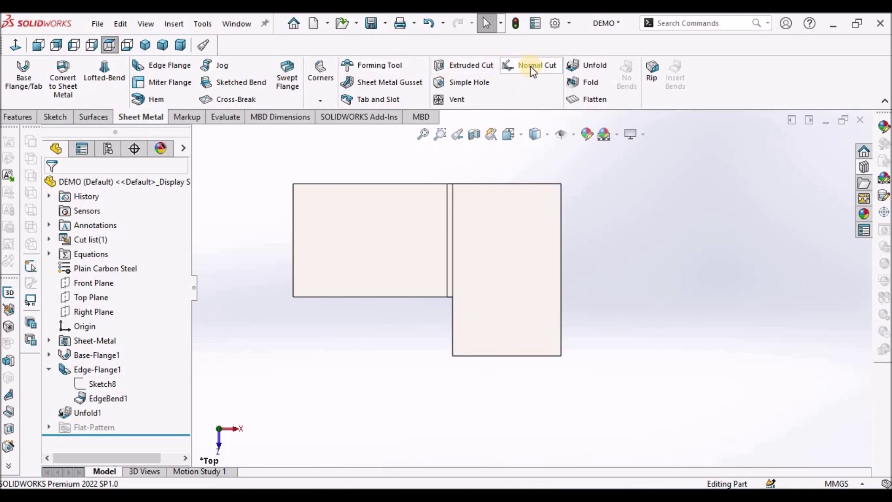
left_click(481, 65)
left_click(505, 255)
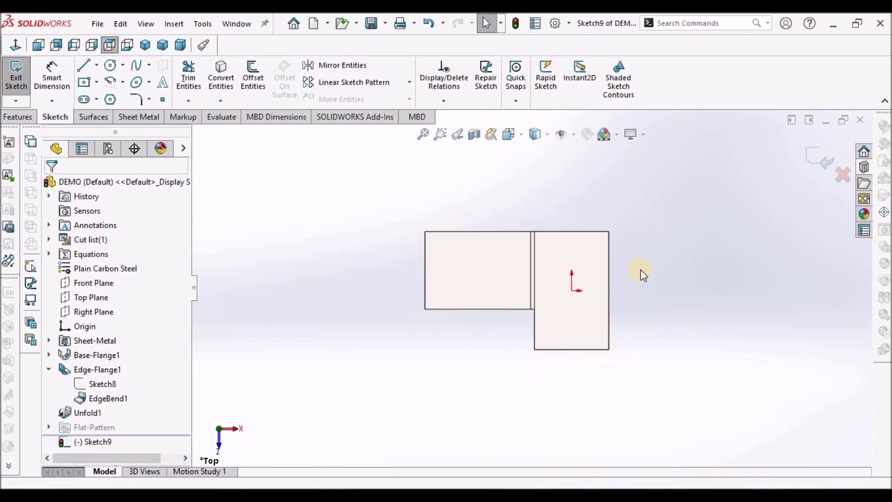
Sketch a quarter-circle centerpoint arc of about 37 mm radius around the base flange's upper-right corner, ending on its two adjoining edges
left_click(123, 83)
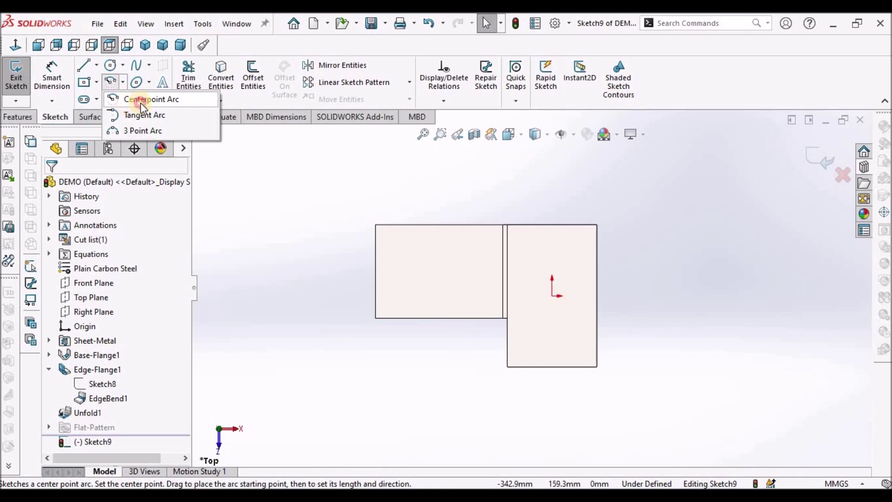
left_click(140, 102)
scroll(603, 241, "down", 4)
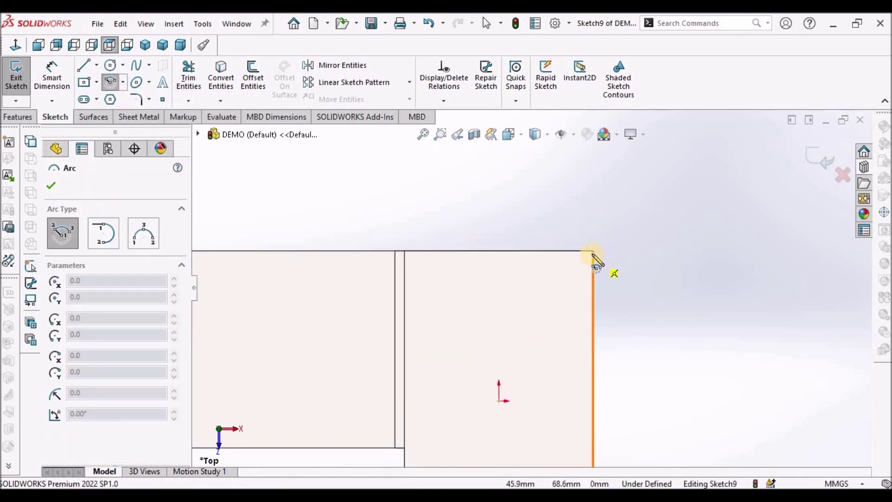
left_click(594, 251)
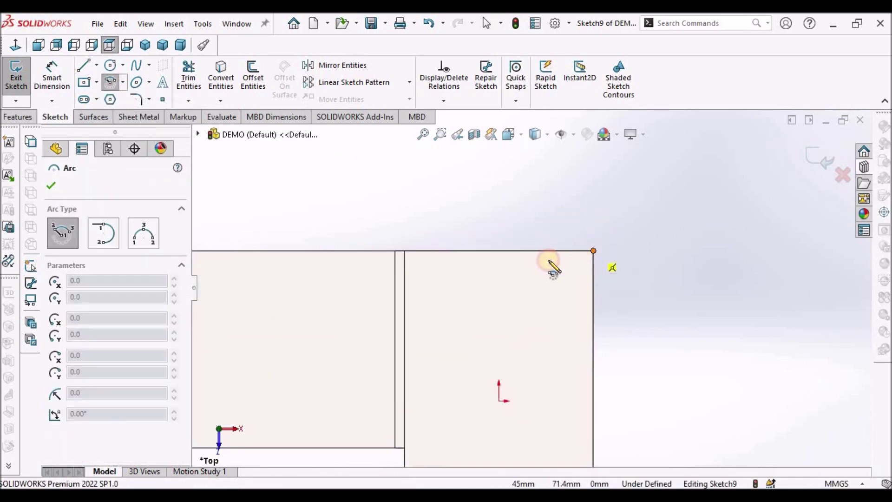
left_click(514, 251)
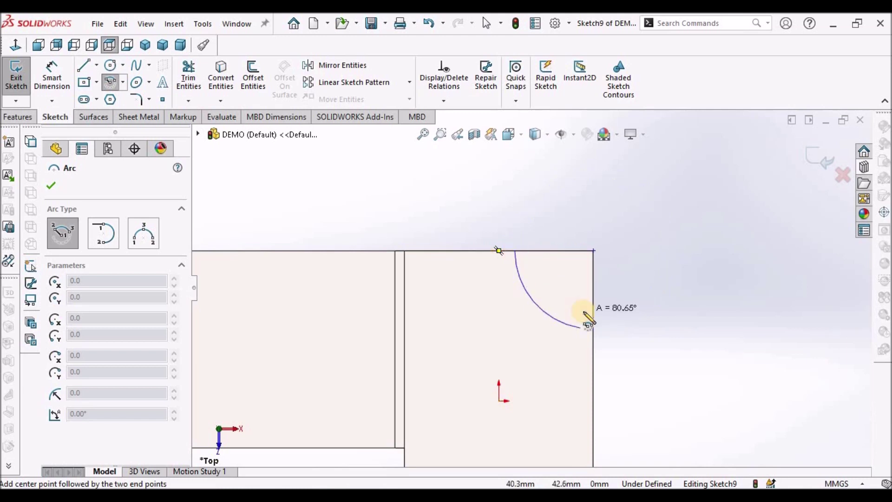
left_click(594, 329)
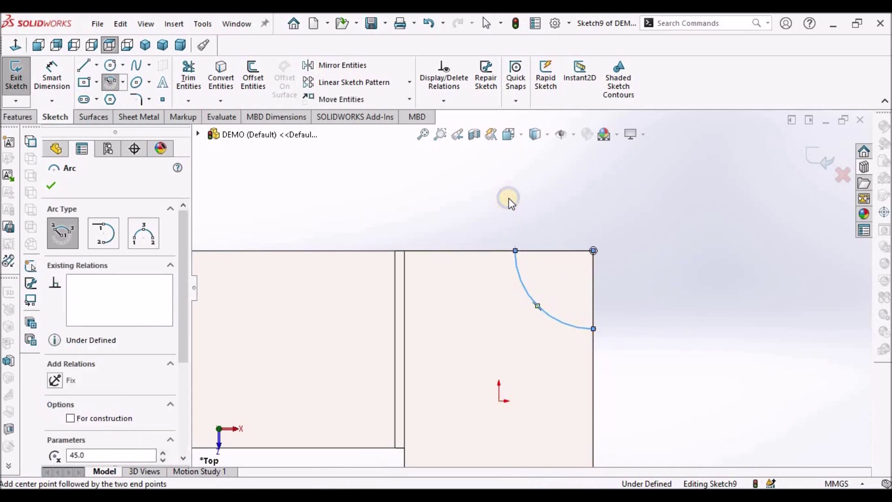
right_click(509, 200)
left_click(534, 209)
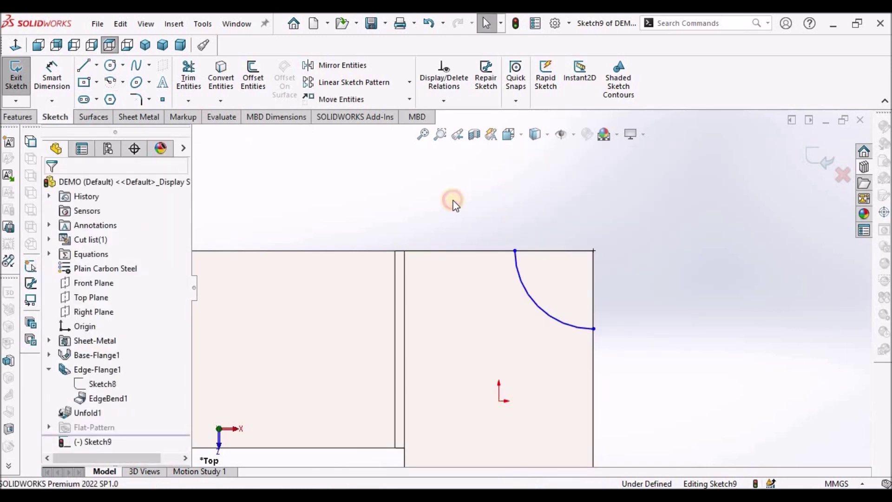
Draw a horizontal line along the flange's upper edge from its upper-right corner to the arc's endpoint
left_click(97, 65)
left_click(102, 84)
scroll(565, 272, "down", 5)
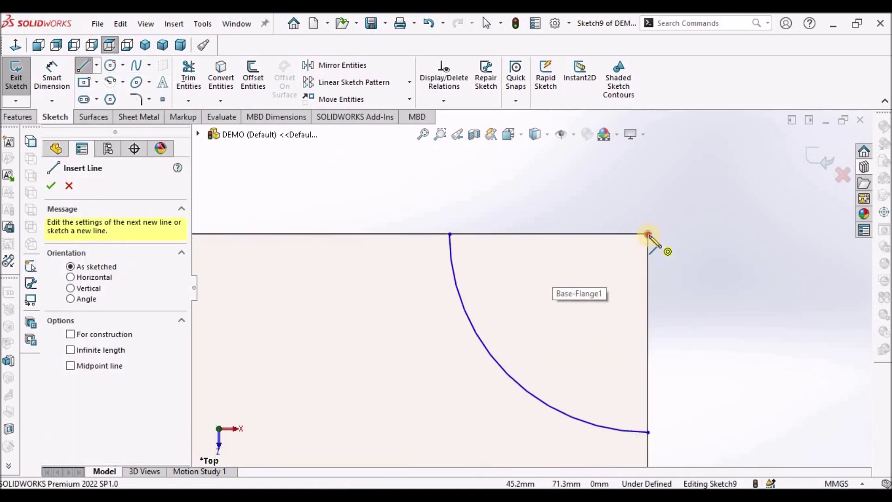
left_click(649, 233)
left_click(449, 234)
left_click(477, 233)
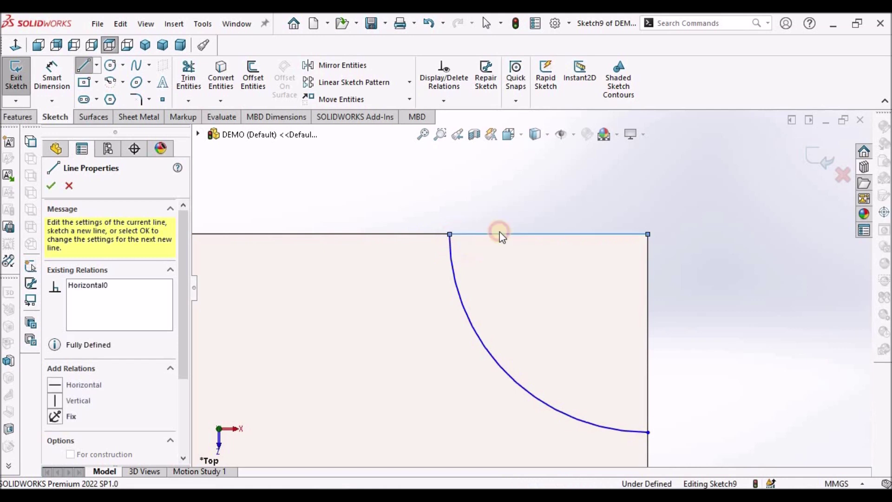
right_click(381, 197)
left_click(393, 205)
Close the quarter-circle profile with a vertical line along the flange's right edge from the corner to the arc's lower endpoint
left_click(85, 66)
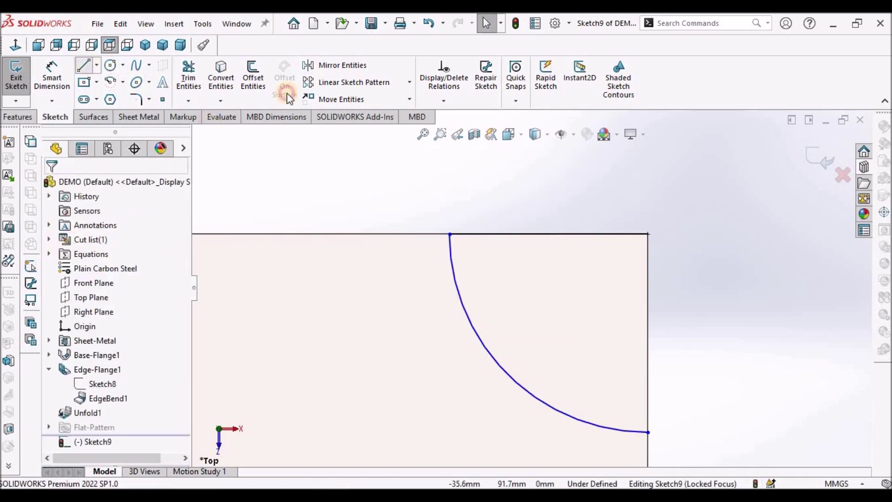
left_click(649, 233)
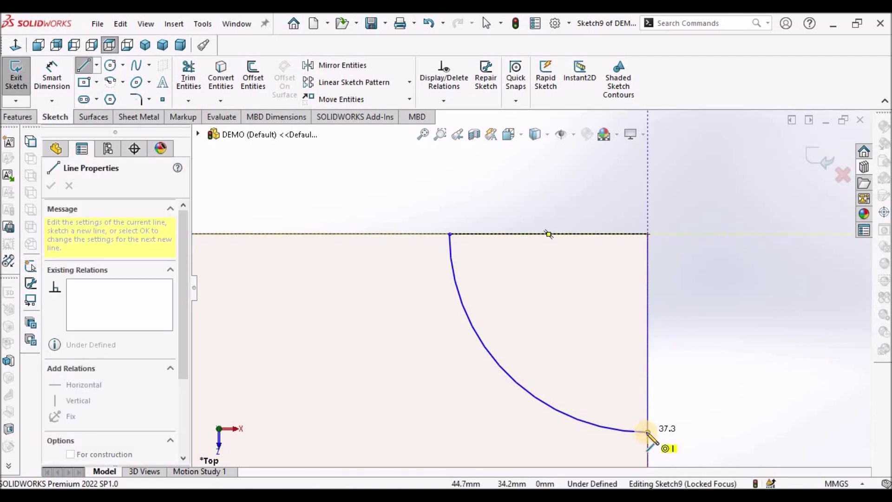
left_click(648, 432)
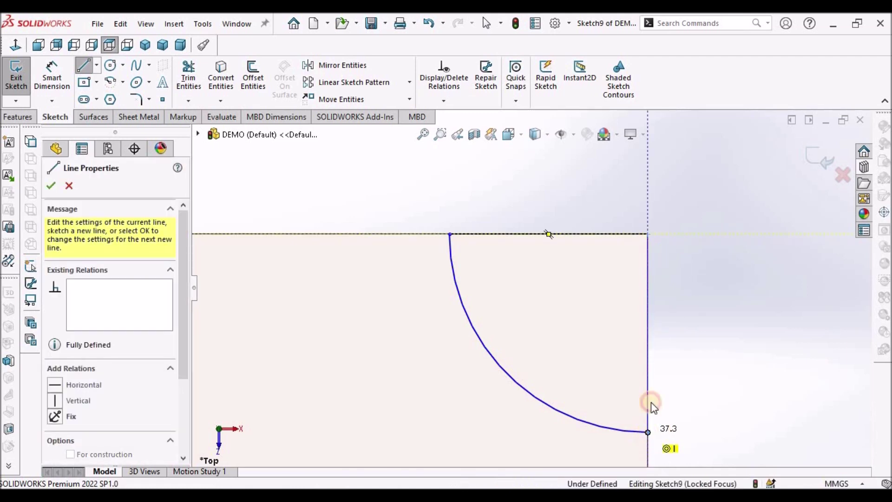
right_click(707, 214)
left_click(738, 222)
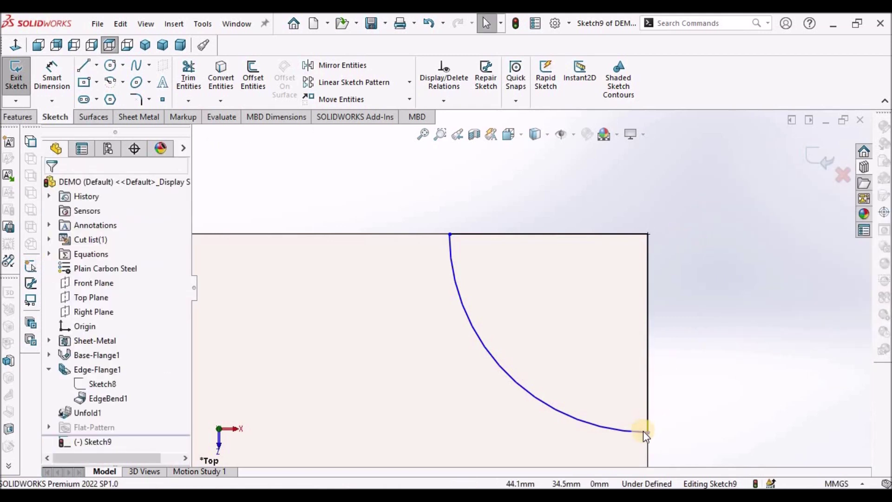
Shrink the corner arc freehand to a radius of about 33 mm
left_click(648, 432)
left_click_drag(648, 431, 648, 403)
mouse_move(478, 234)
left_mouse_down()
mouse_move(488, 236)
mouse_move(474, 234)
left_mouse_up()
left_click(425, 206)
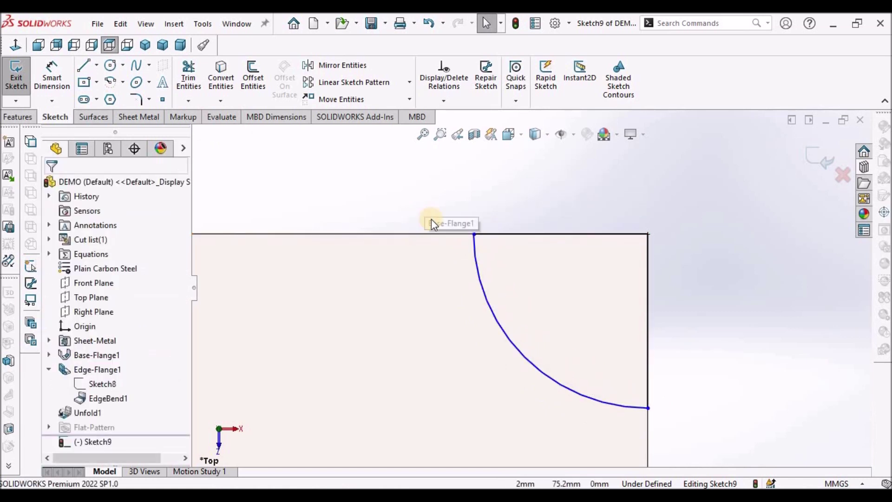
scroll(531, 286, "up", 3)
scroll(614, 394, "down", 2)
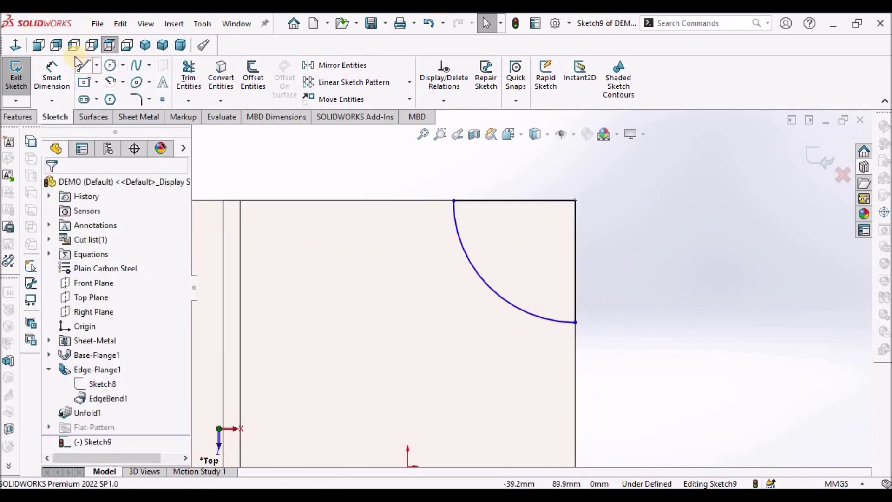
Dimension the corner arc's radius as 27.5 mm
left_click(514, 201)
left_click(51, 74)
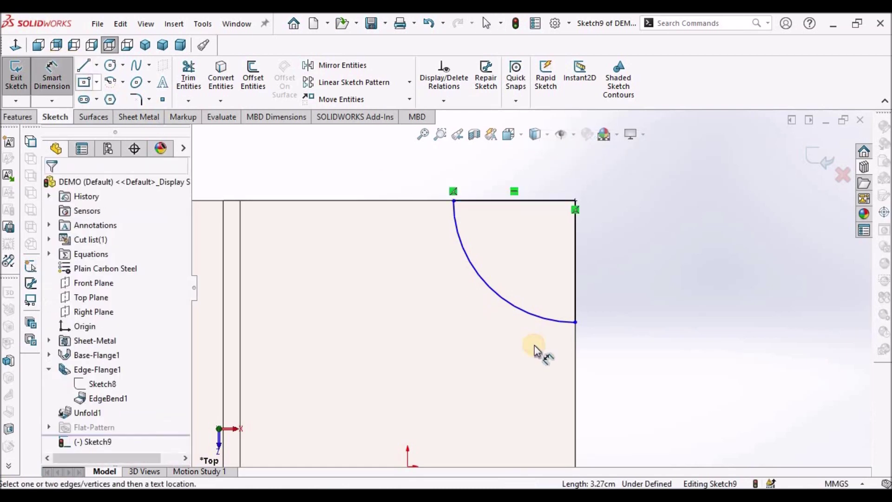
left_click(512, 306)
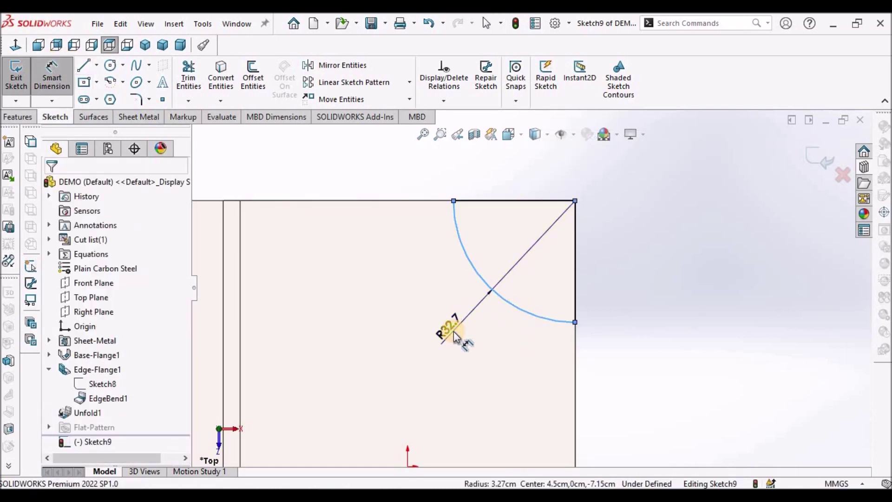
left_click(453, 331)
type("27.5")
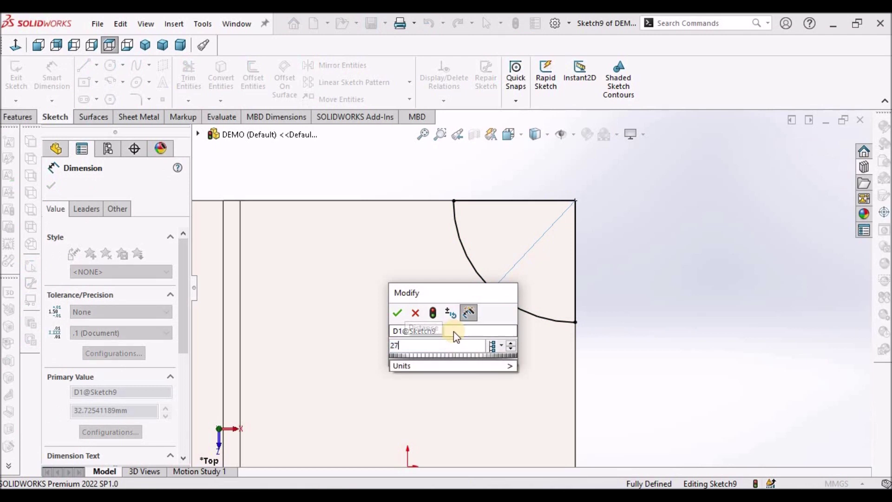
key("Return")
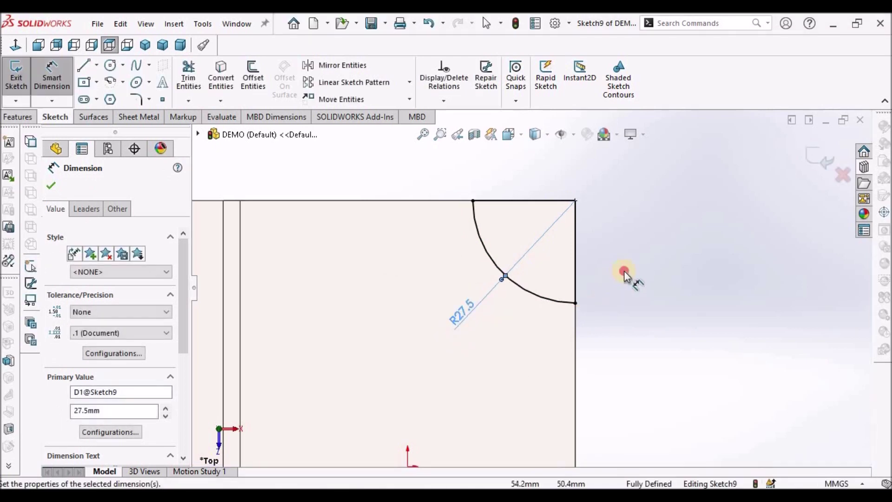
left_click(629, 275)
right_click(628, 273)
left_click(656, 316)
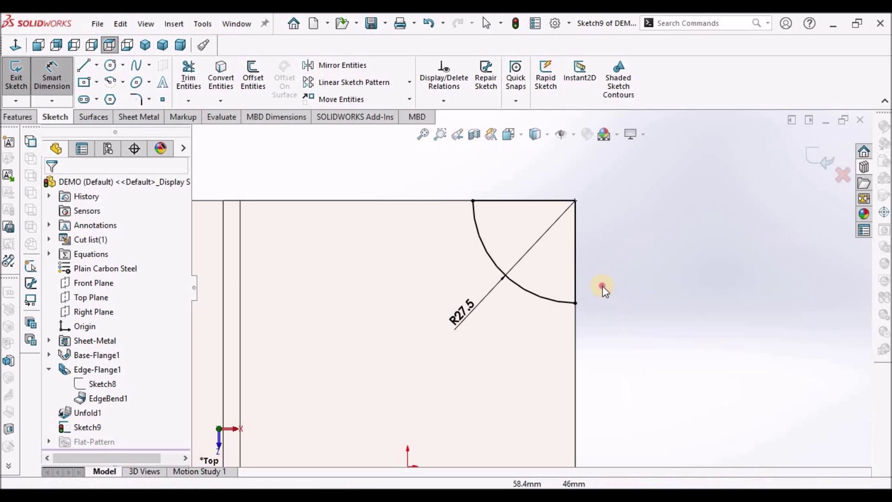
Sketch a corner rectangle about 40 mm wide and 26 mm high inward from the base flange's lower-right corner
scroll(512, 326, "up", 8)
scroll(538, 339, "down", 5)
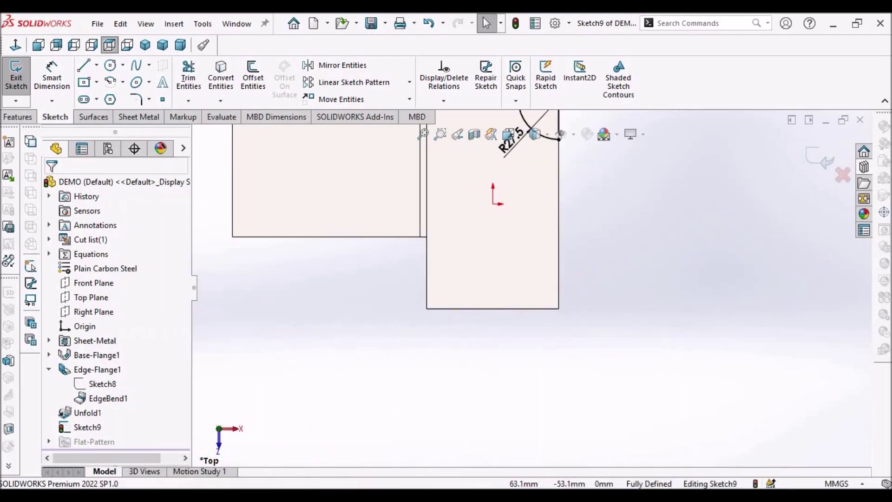
left_click(96, 82)
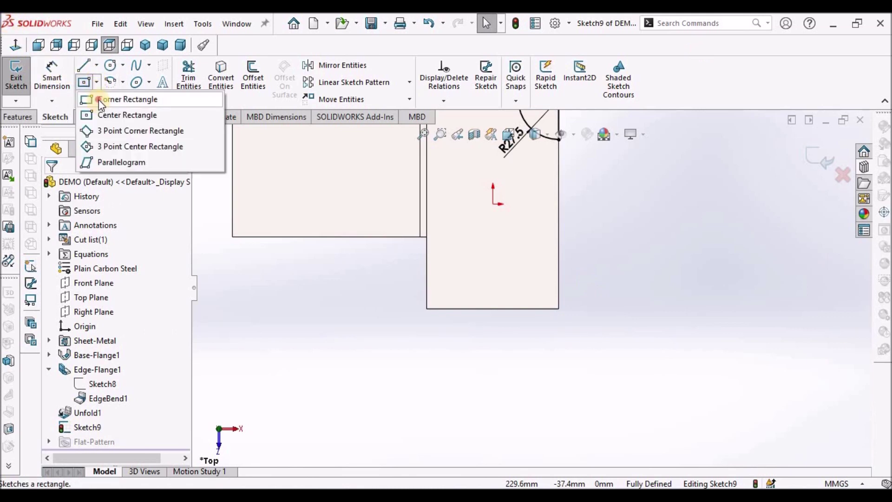
left_click(98, 99)
left_click(559, 309)
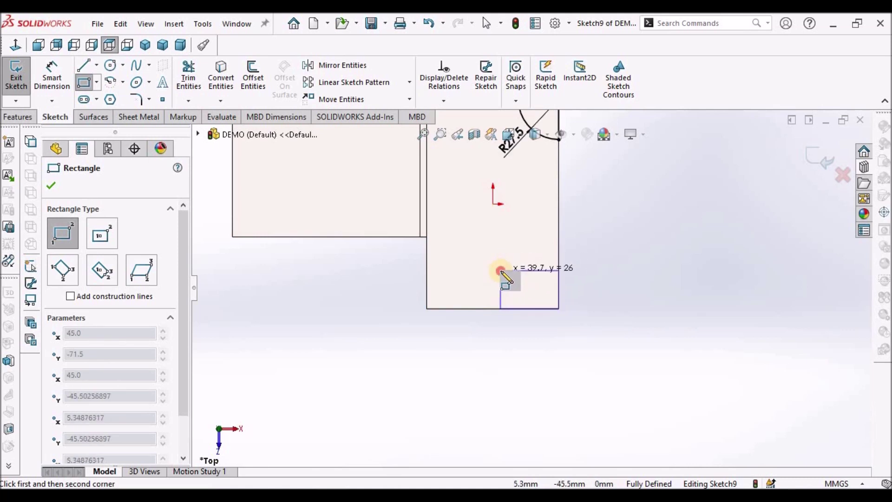
left_click(500, 270)
right_click(612, 233)
left_click(616, 240)
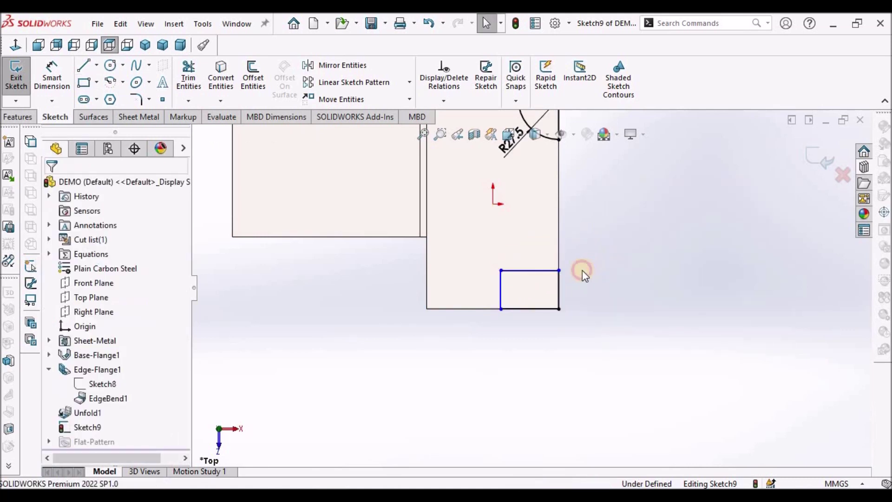
Round the rectangle's upper-left corner with a 25 mm sketch fillet
scroll(578, 264, "down", 2)
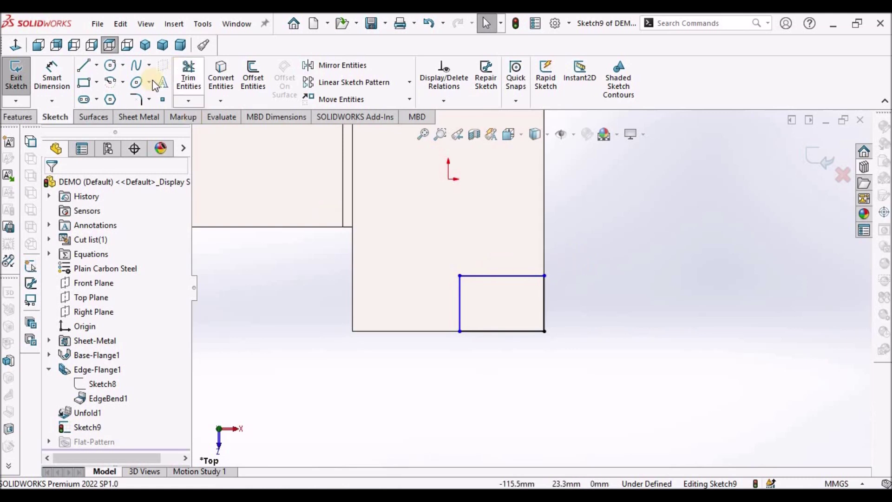
left_click(136, 98)
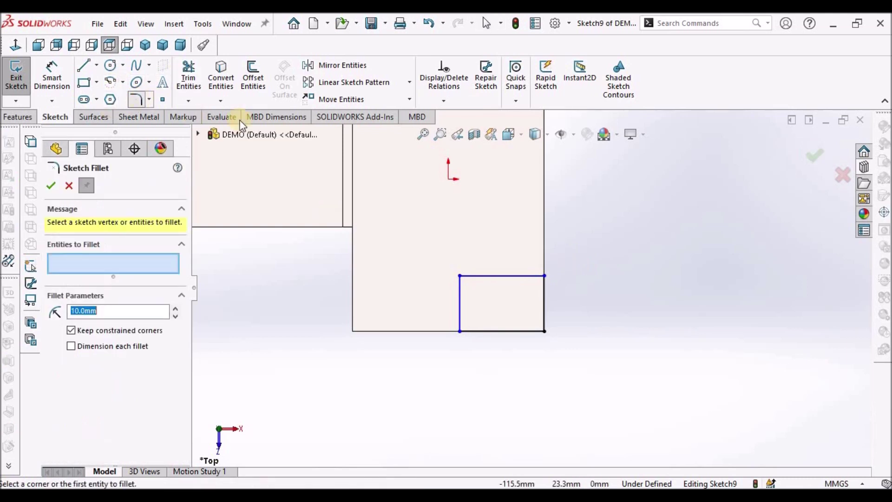
left_click(459, 276)
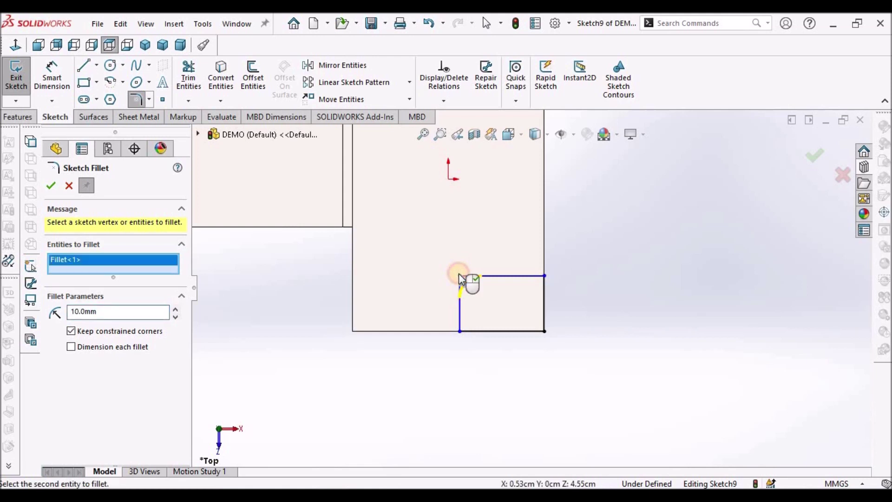
double_click(110, 311)
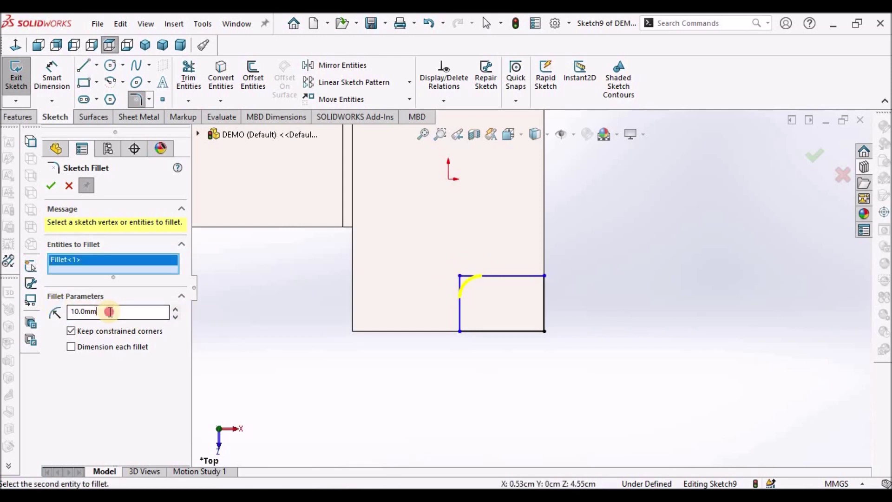
type("25")
key("Return")
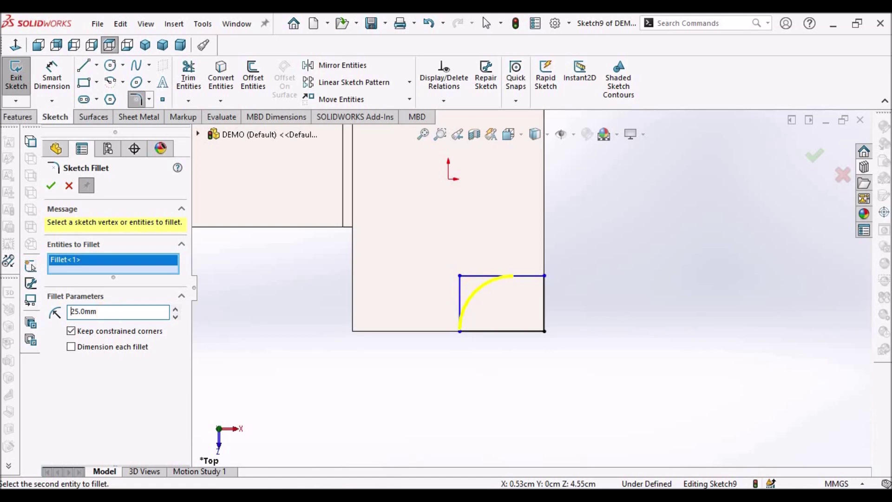
left_click(52, 186)
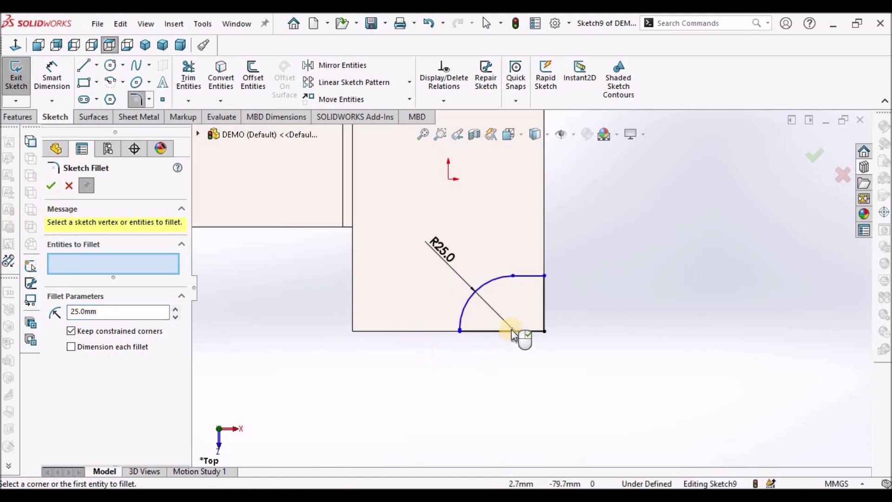
left_click(51, 186)
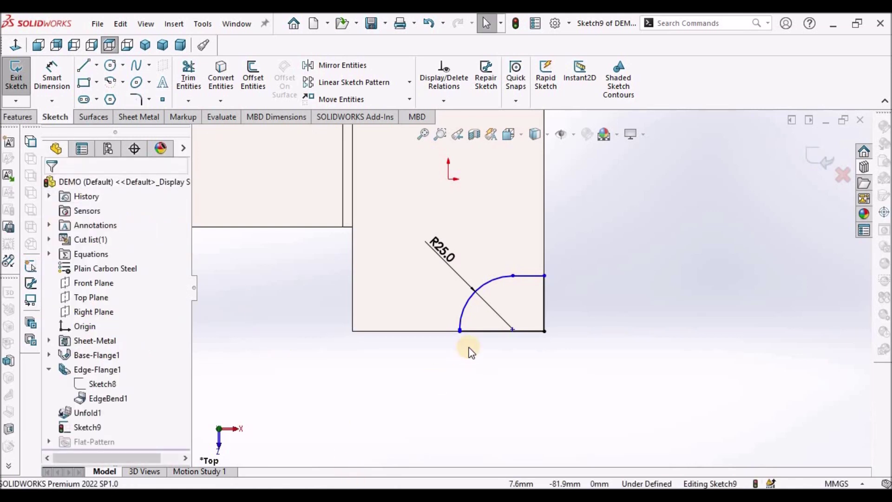
Stretch the filleted rectangle upward to about 33 mm high and dimension its bottom line as 42 mm
scroll(470, 351, "down", 3)
left_click_drag(467, 296, 462, 261)
left_click(52, 76)
left_click(511, 295)
left_click(519, 339)
type("42")
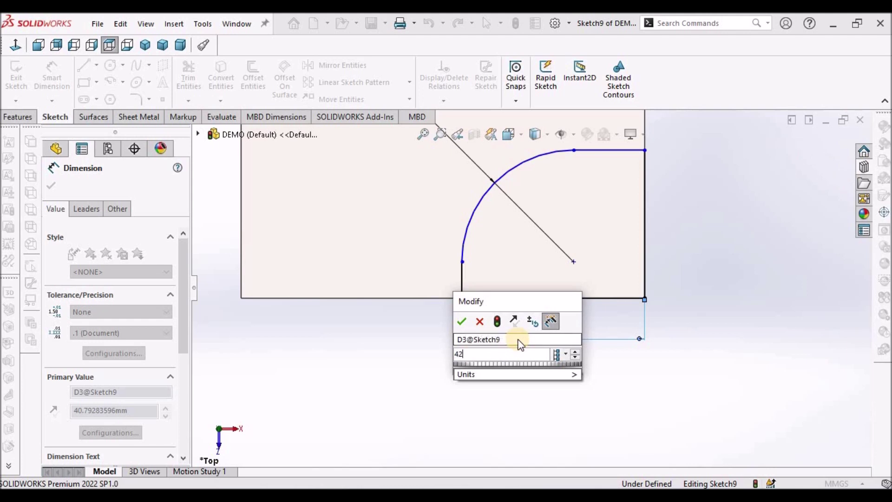
key("Return")
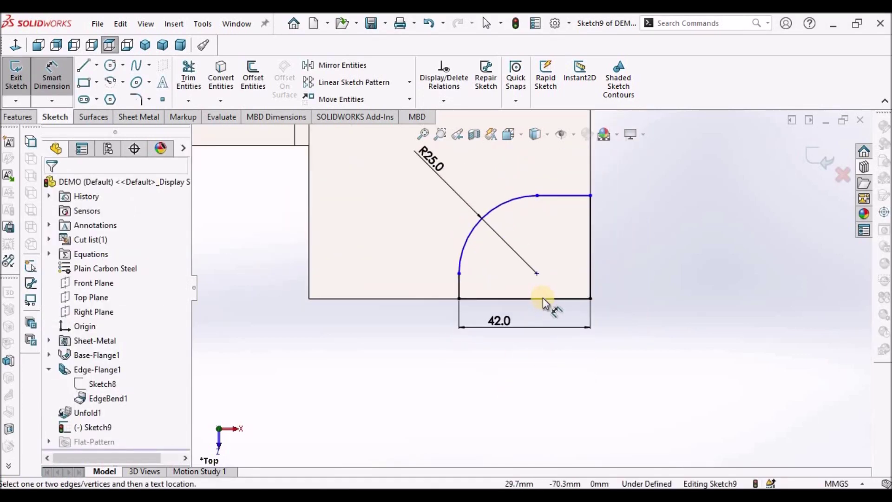
Dimension the overall height of the filleted corner profile as 45 mm
left_click(574, 195)
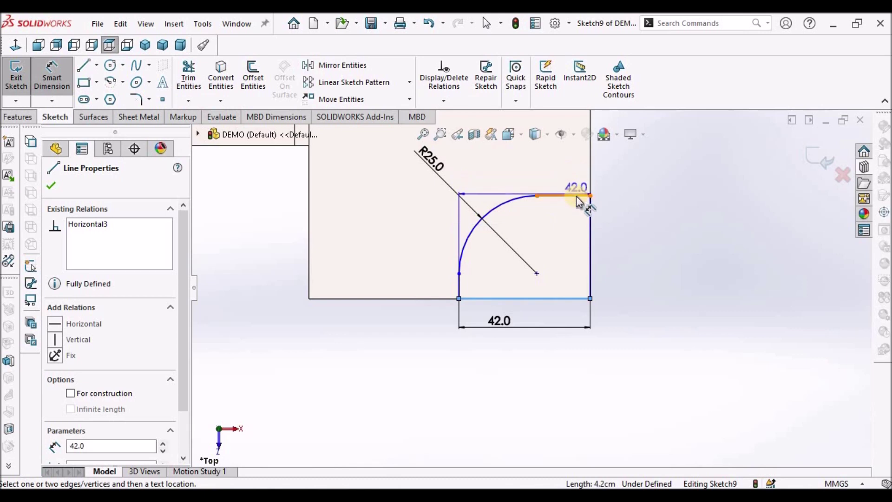
left_click(591, 209)
left_click(641, 248)
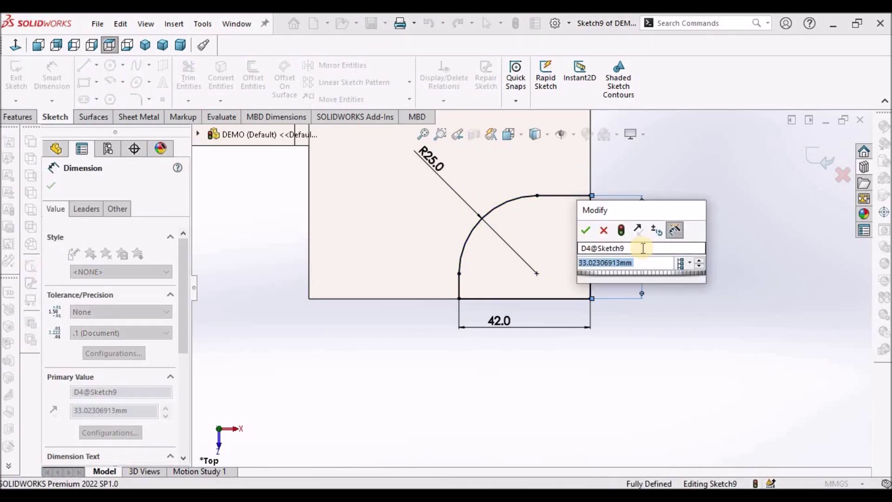
type("45")
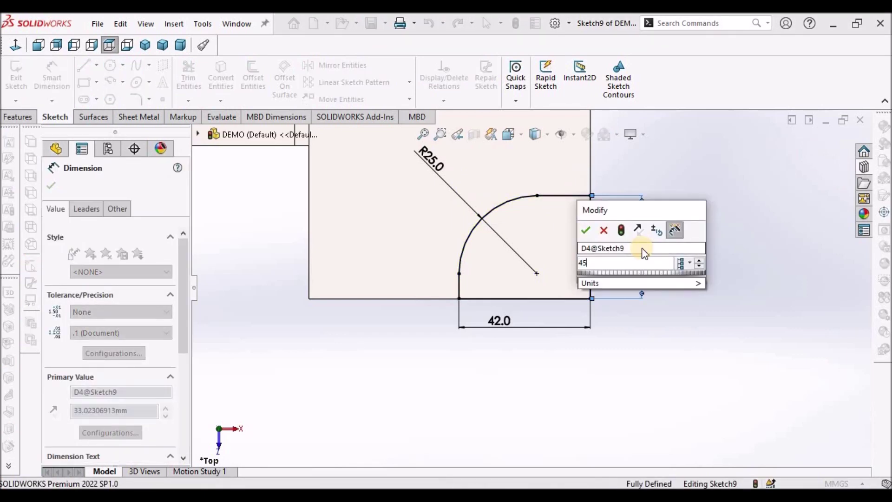
key("Return")
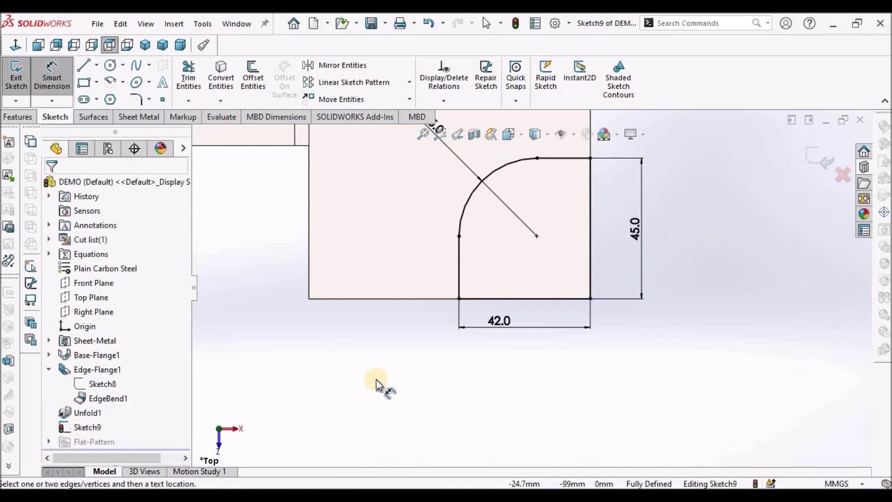
right_click(370, 350)
left_click(403, 393)
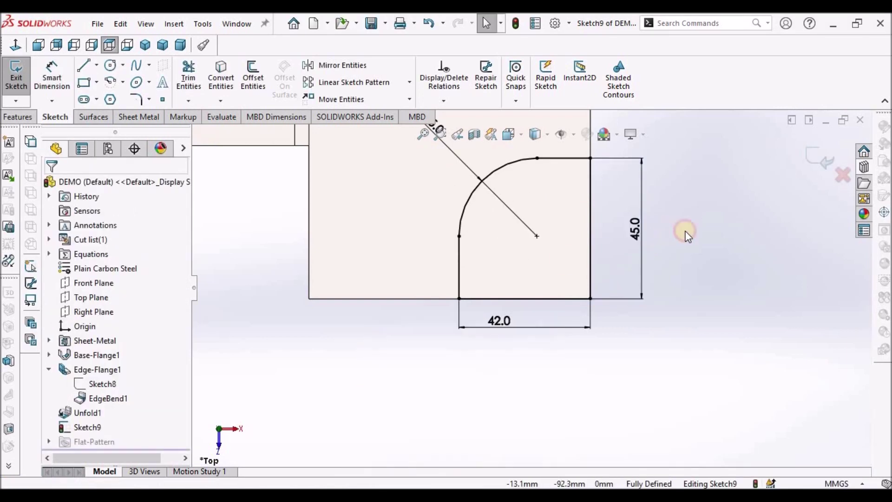
Finish the sketch and cut both corner profiles out of the base flange, with Link to thickness and Normal cut enabled
key("f")
left_click(815, 159)
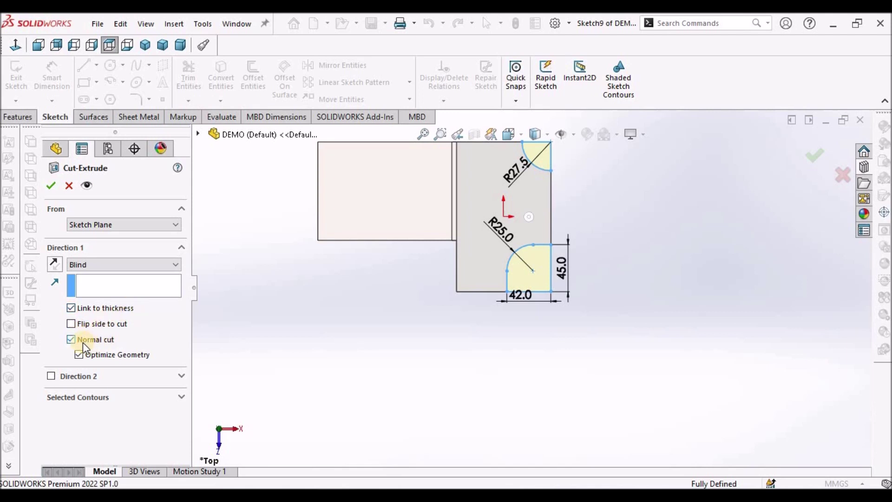
left_click(50, 187)
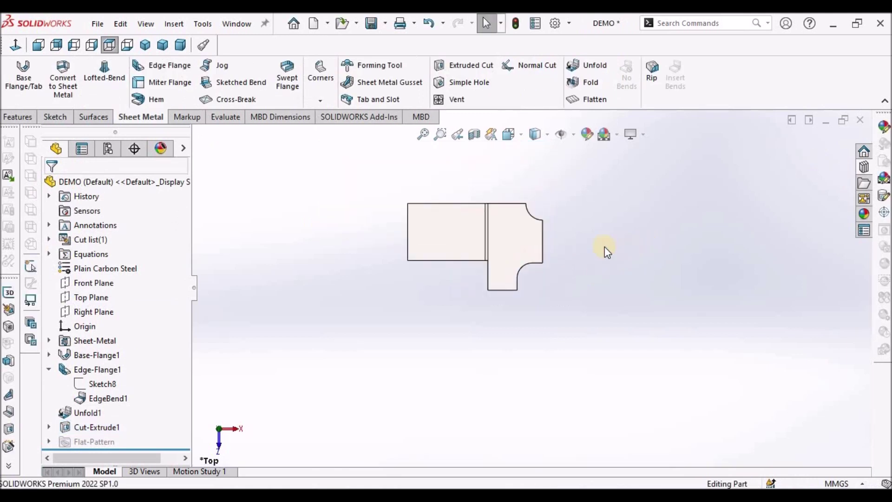
Check the reference drawing, then start an extruded cut sketch on the unfolded edge flange's flat face
scroll(509, 242, "down", 3)
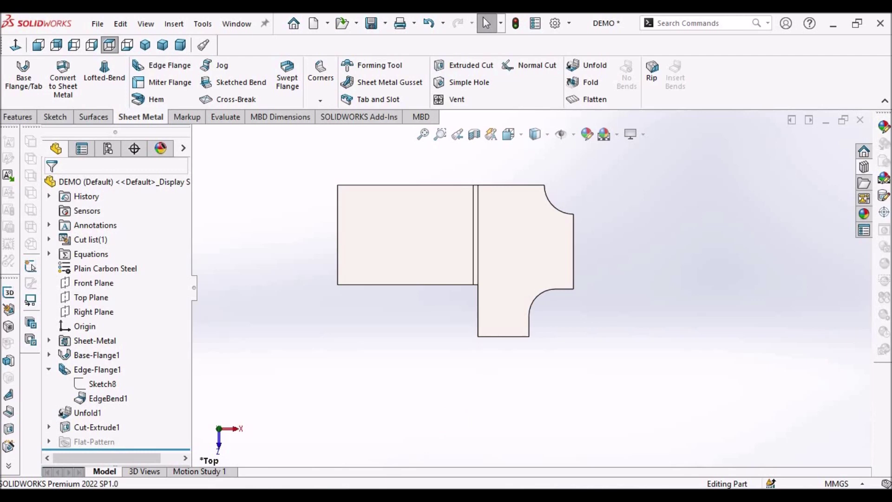
key("alt+Tab")
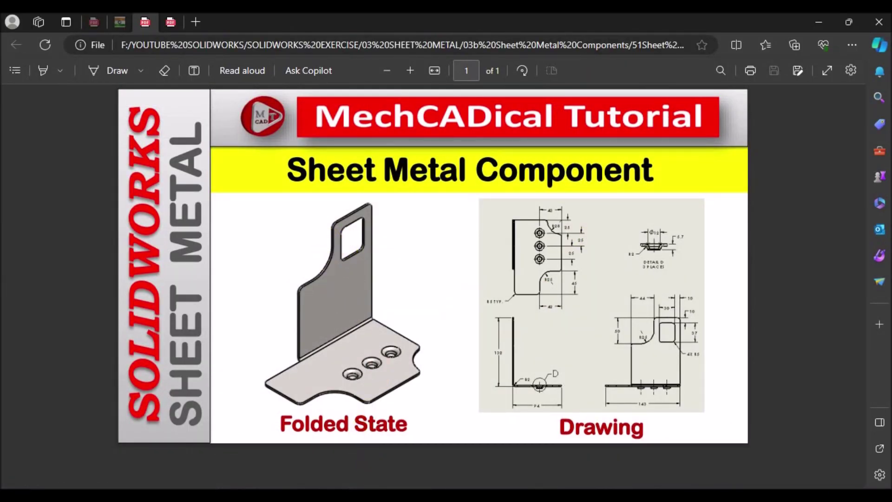
key("alt+Tab")
left_click(403, 245)
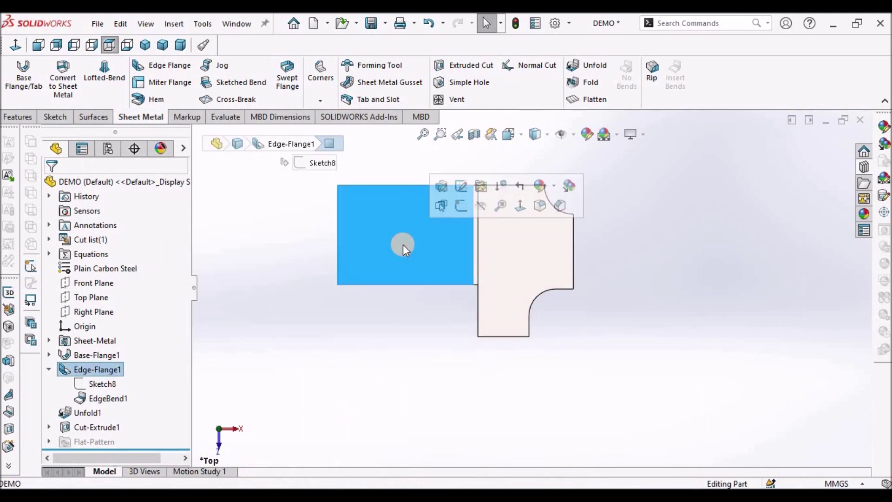
left_click(464, 68)
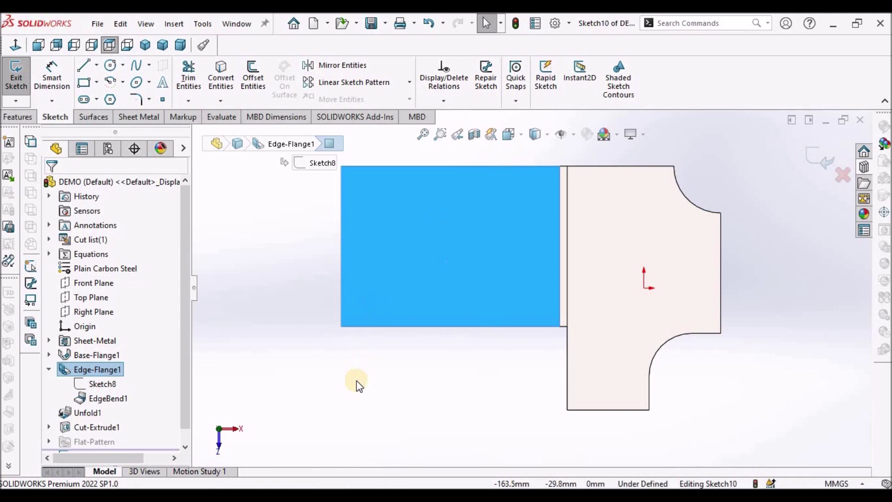
left_click(357, 381)
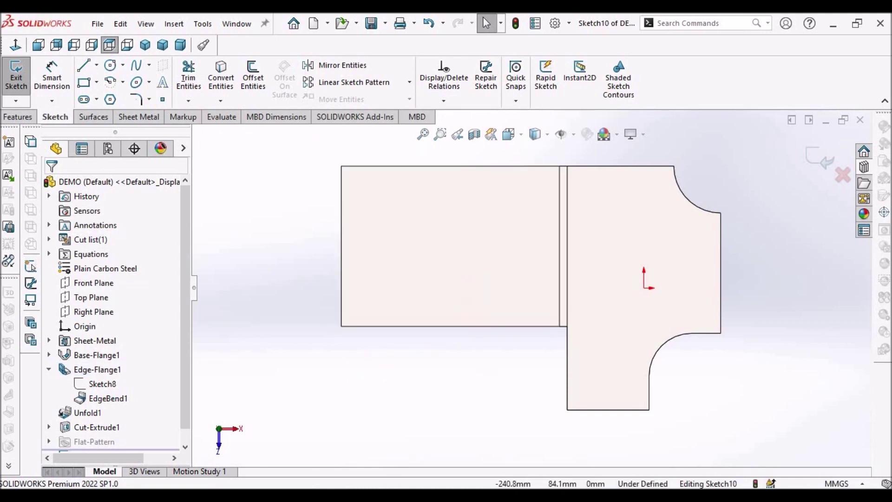
Sketch a corner rectangle about 43 mm wide and 33 mm high inward from the edge flange's lower-left corner
left_click(82, 86)
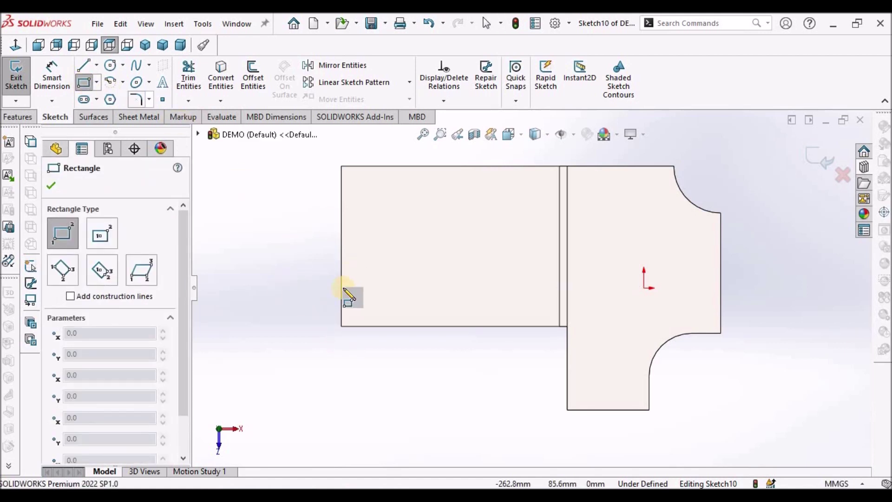
left_click(342, 327)
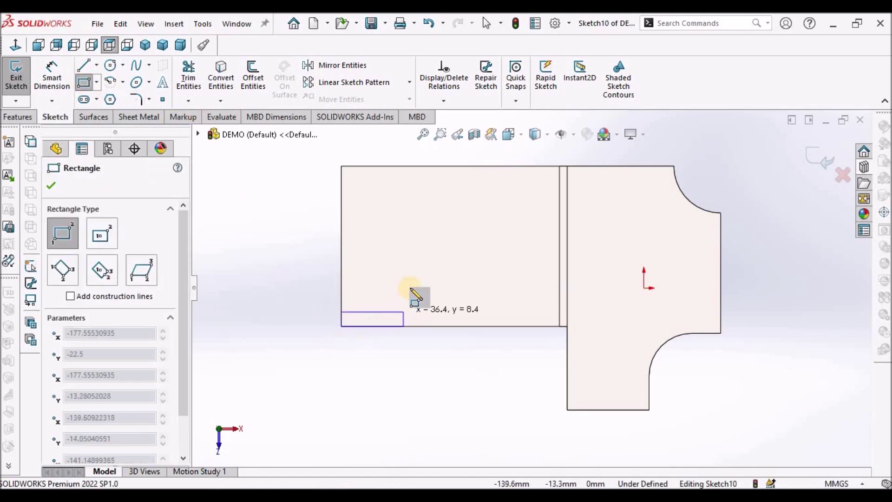
left_click(414, 269)
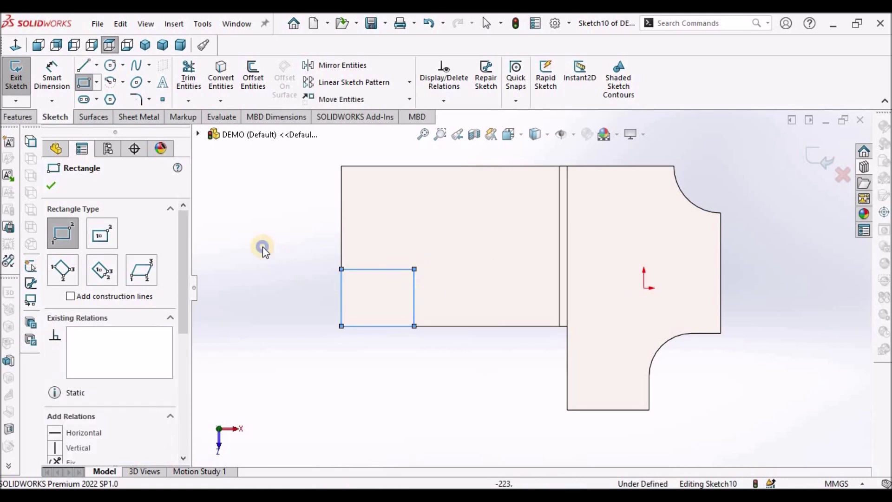
right_click(263, 246)
left_click(293, 257)
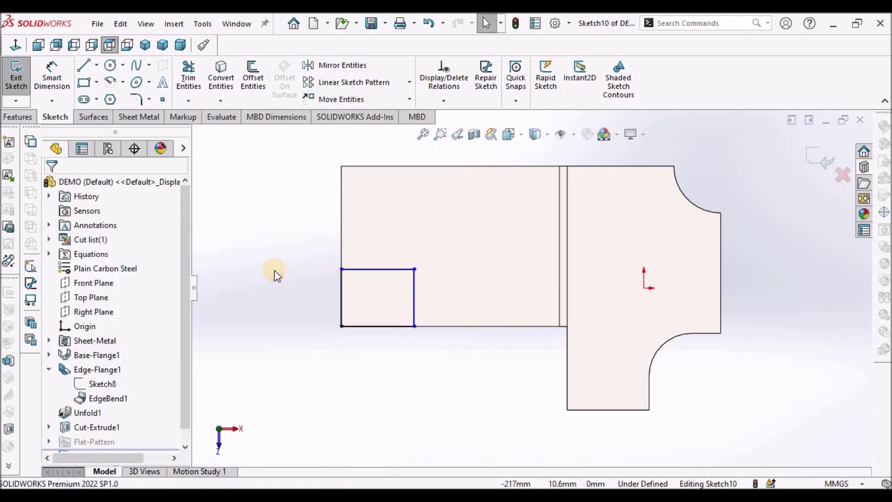
Round the rectangle's upper-right corner with a 25 mm sketch fillet
left_click(138, 99)
left_click(414, 269)
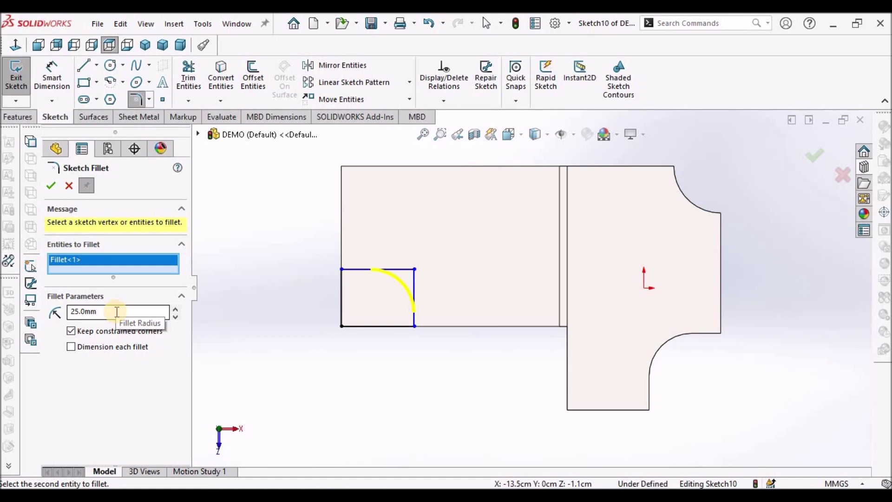
left_click(51, 186)
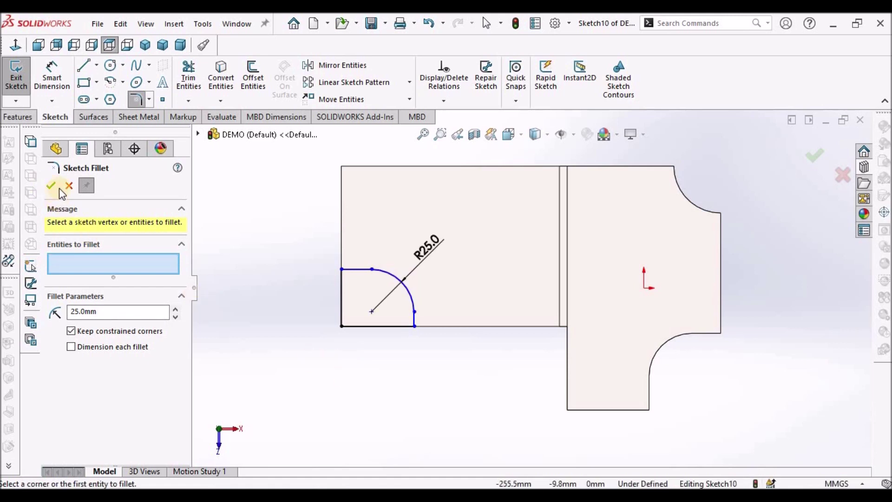
left_click(76, 187)
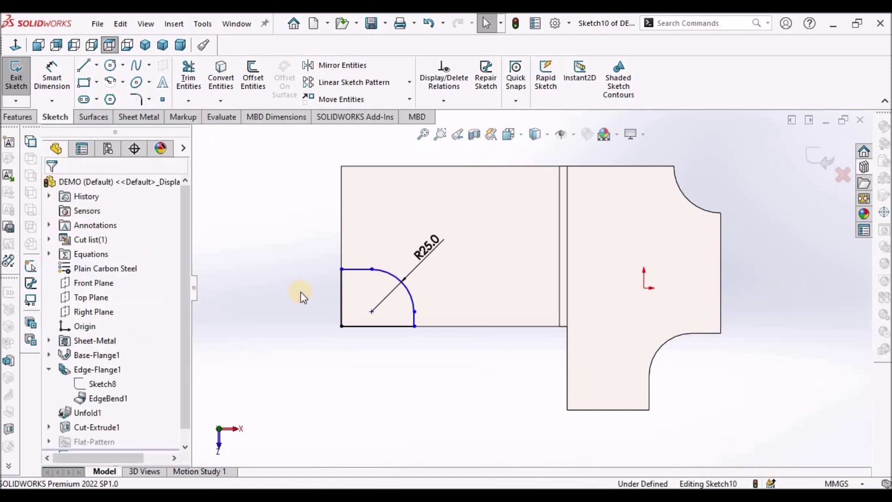
Dimension the bottom line of the filleted rectangle as 50 mm
left_click(52, 74)
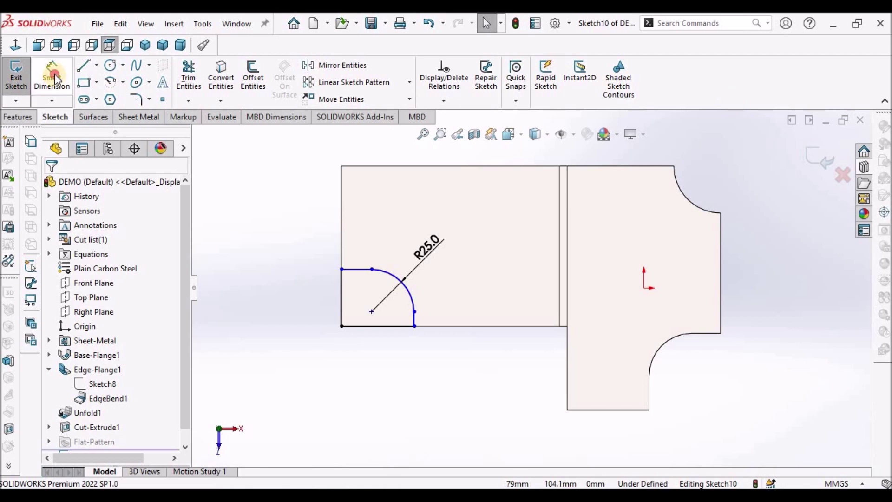
left_click(389, 329)
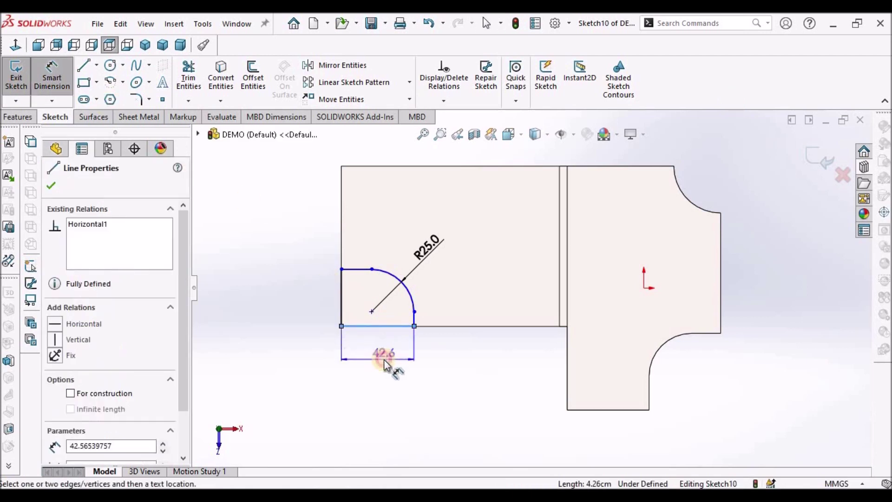
left_click(385, 359)
type("50")
key("Return")
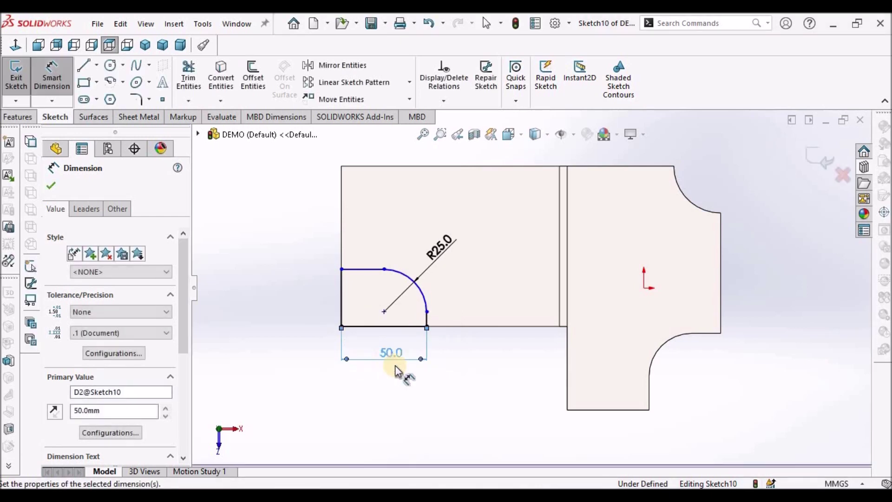
left_click(434, 396)
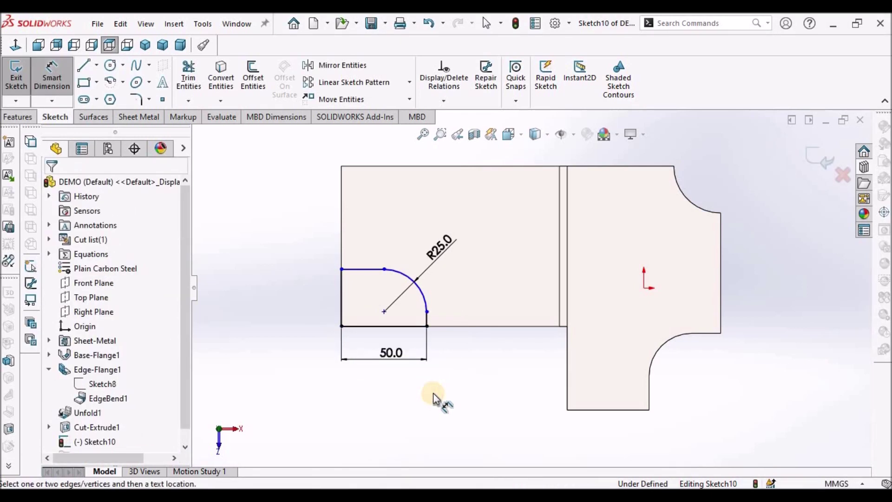
Dimension the distance from the edge flange's upper edge to the filleted rectangle's top line as 50 mm
left_click(356, 270)
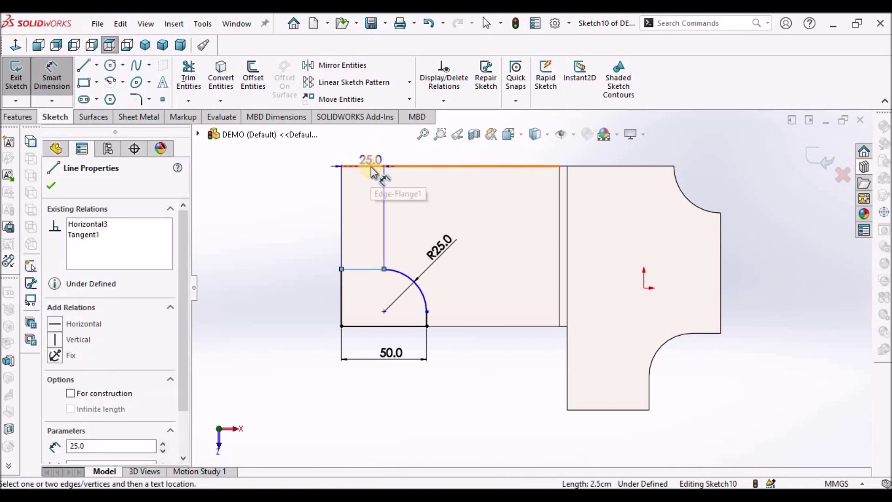
left_click(371, 167)
left_click(278, 213)
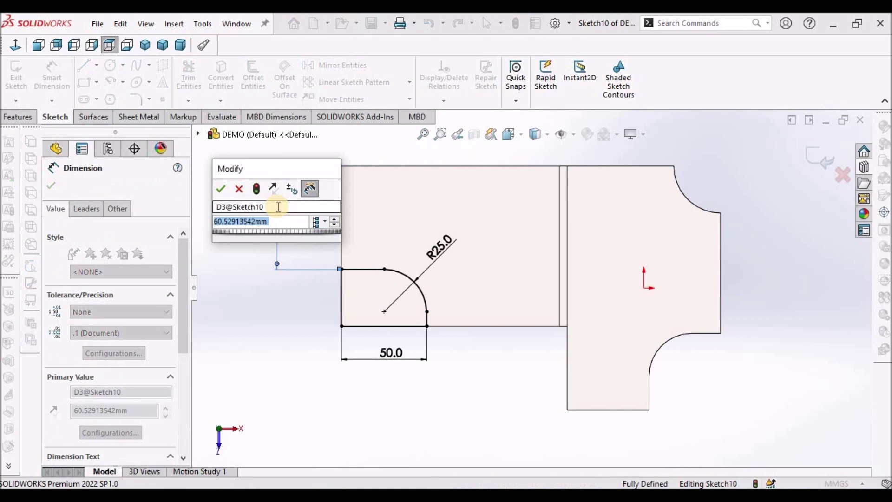
type("50")
key("Return")
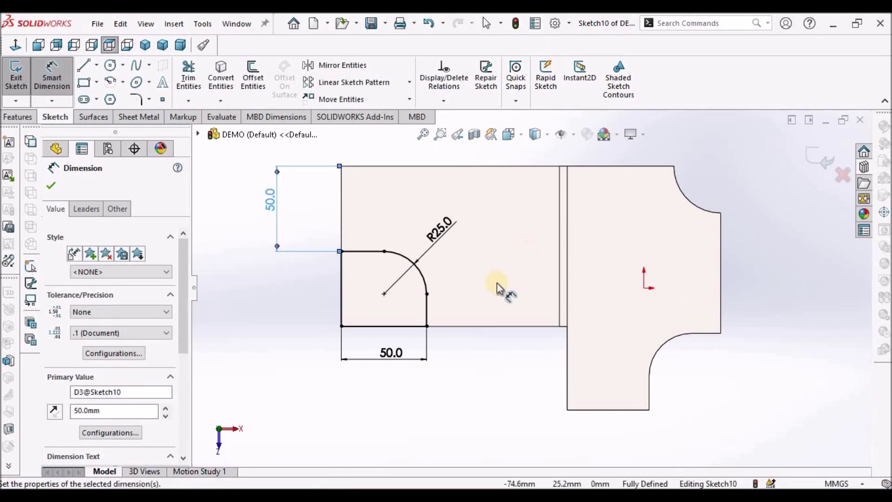
left_click(228, 315)
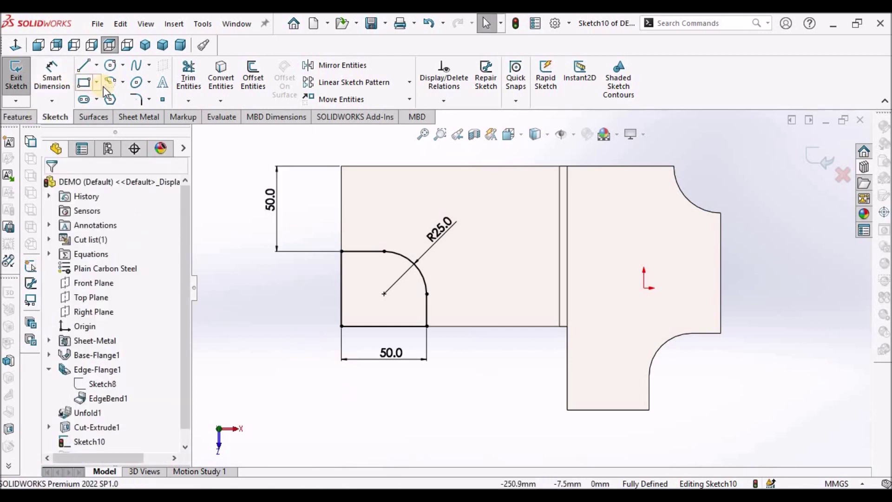
Sketch a second rectangle about 20 mm high above the filleted profile, about 18 mm in from the edge flange's left edge
left_click(84, 83)
left_click(372, 190)
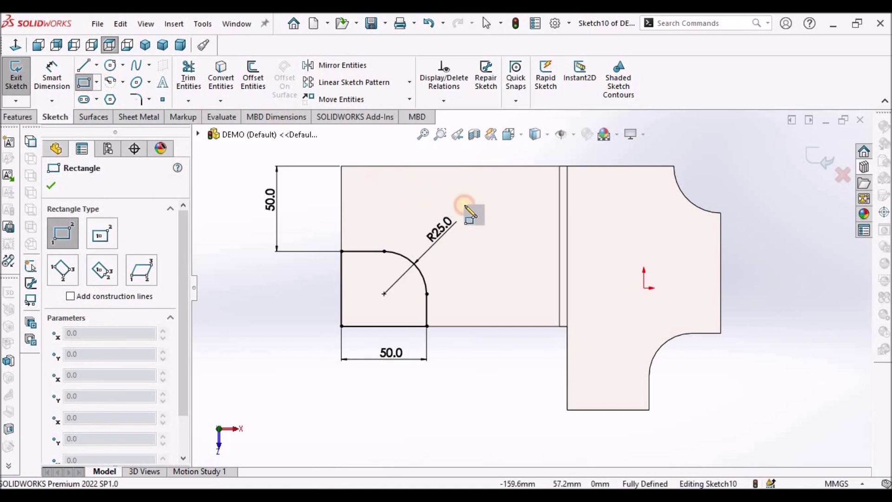
left_click(447, 224)
right_click(227, 205)
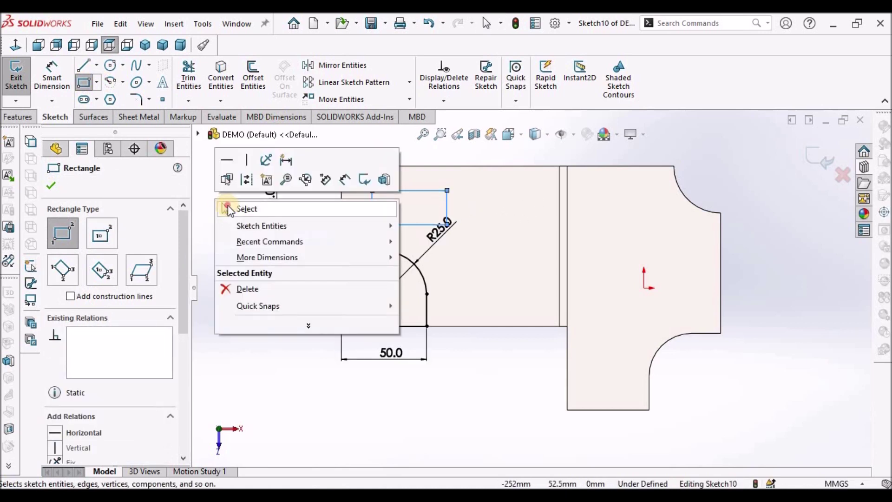
left_click(228, 207)
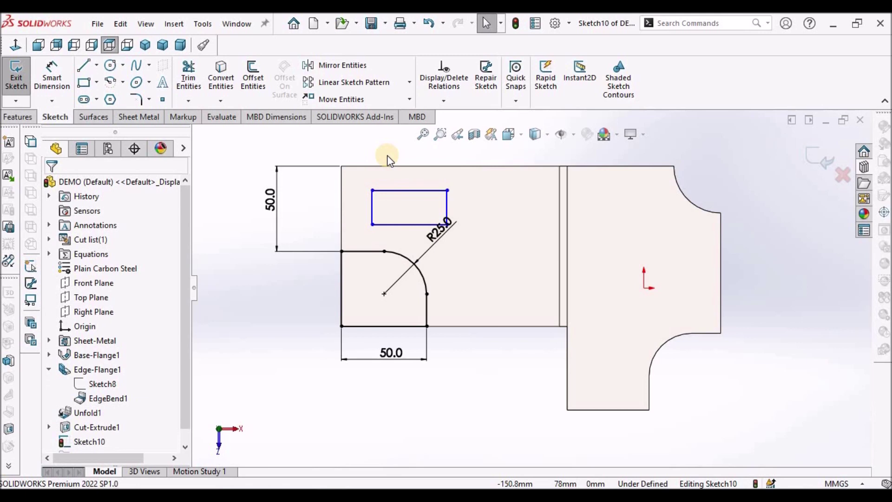
Dimension the distance from the edge flange's left edge to the new rectangle's left side as 10 mm
left_click(52, 75)
left_click(342, 199)
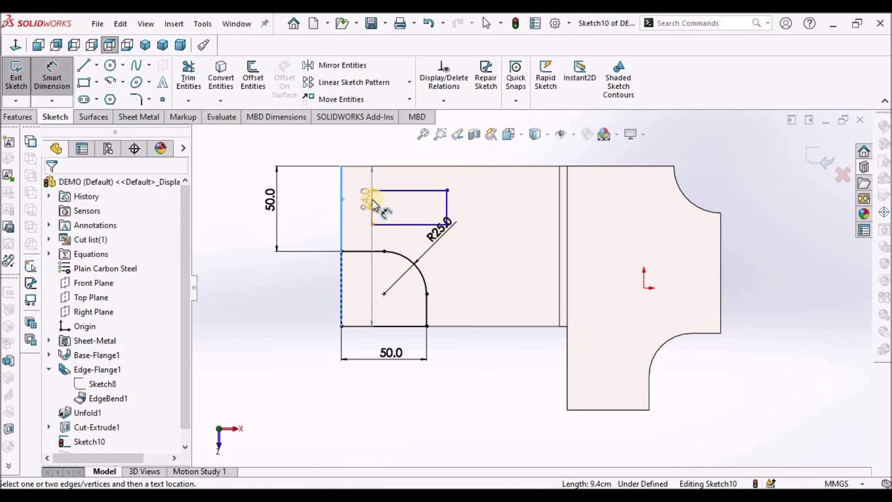
left_click(372, 202)
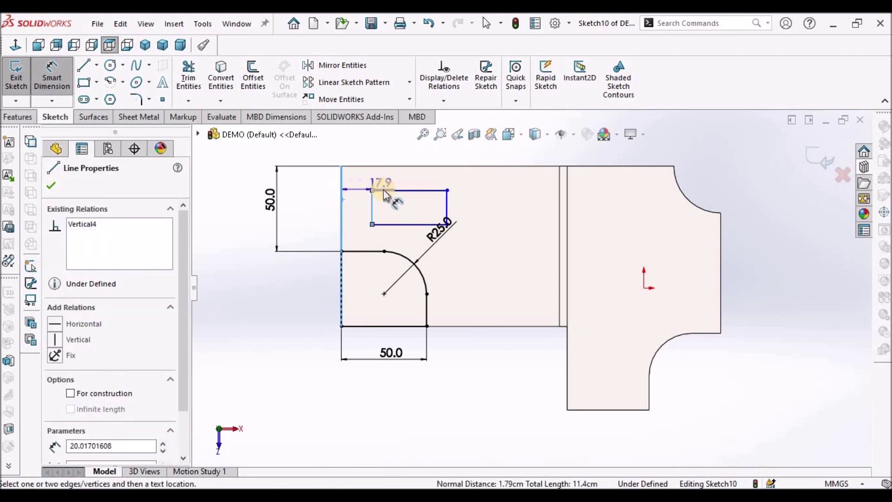
key("f")
scroll(386, 188, "down", 2)
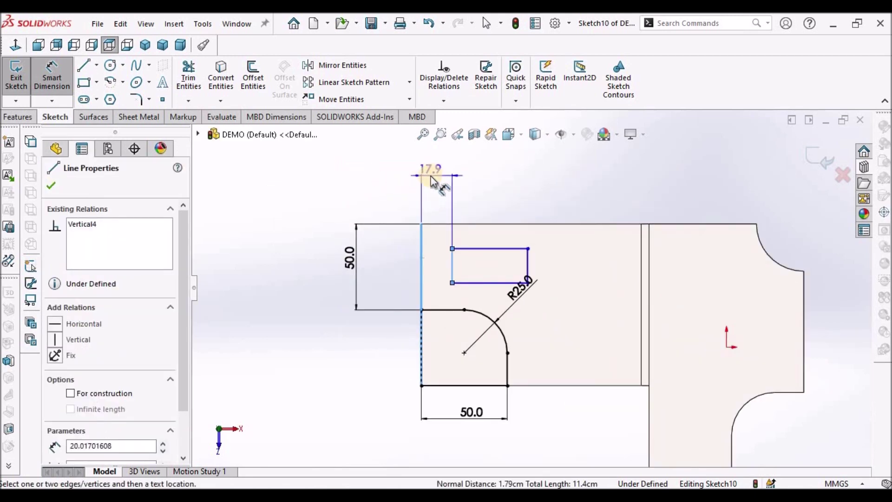
left_click(432, 181)
type("10")
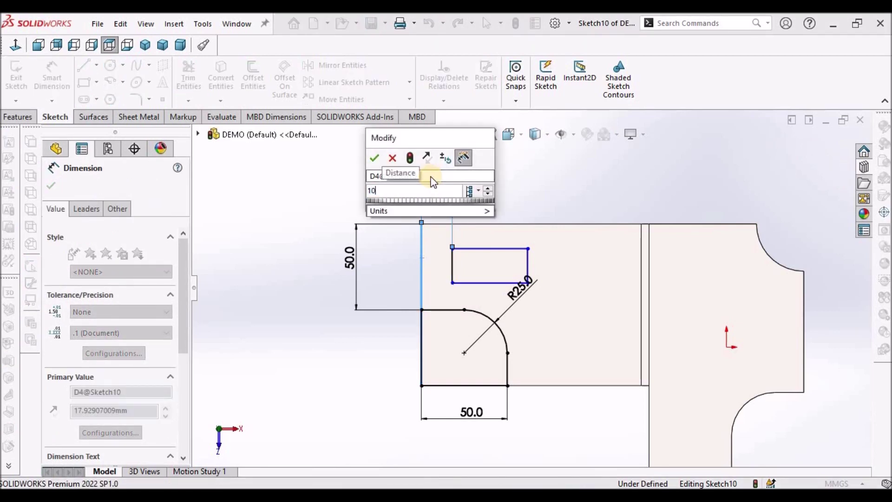
key("Return")
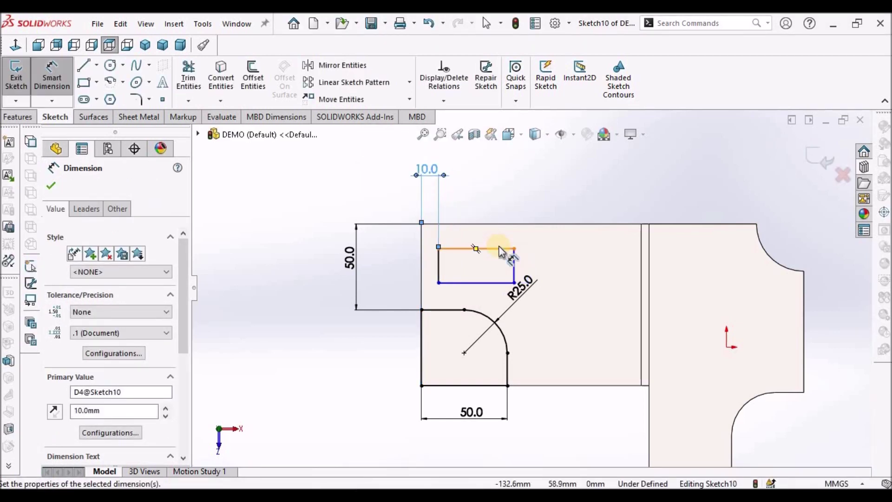
Dimension the distance from the edge flange's upper edge to the new rectangle's top line as 10 mm
left_click(499, 247)
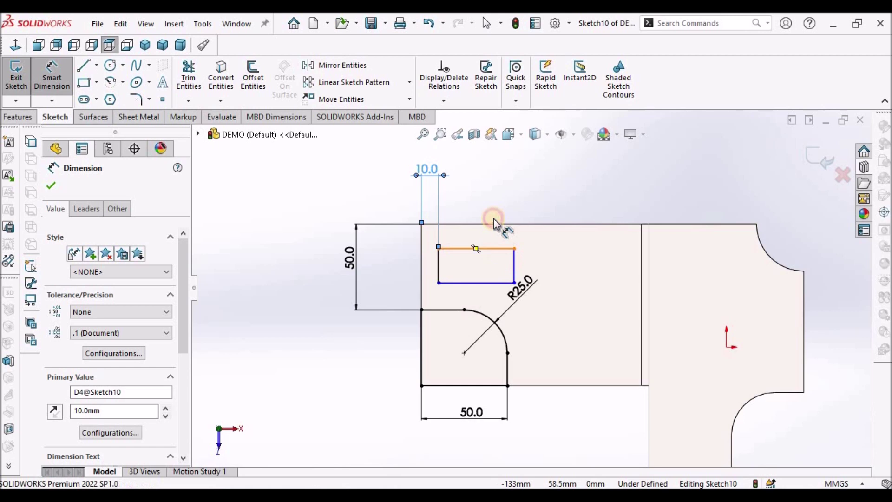
left_click(539, 223)
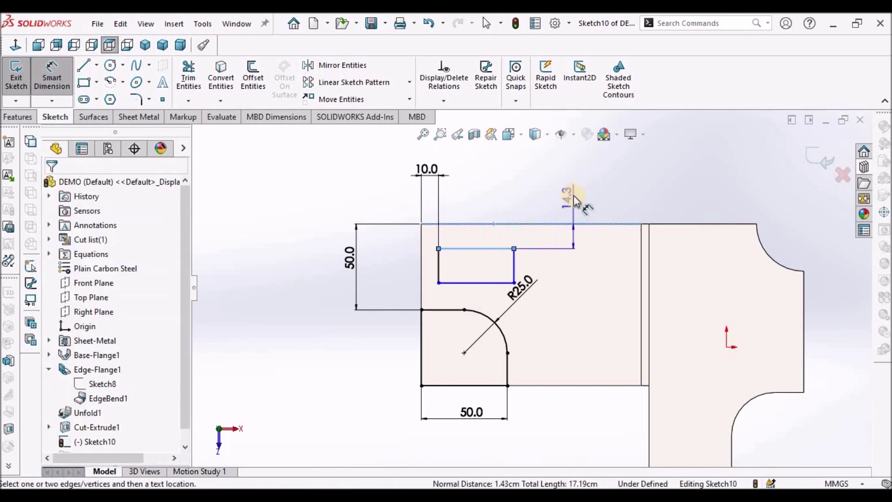
left_click(570, 197)
type("10")
key("Return")
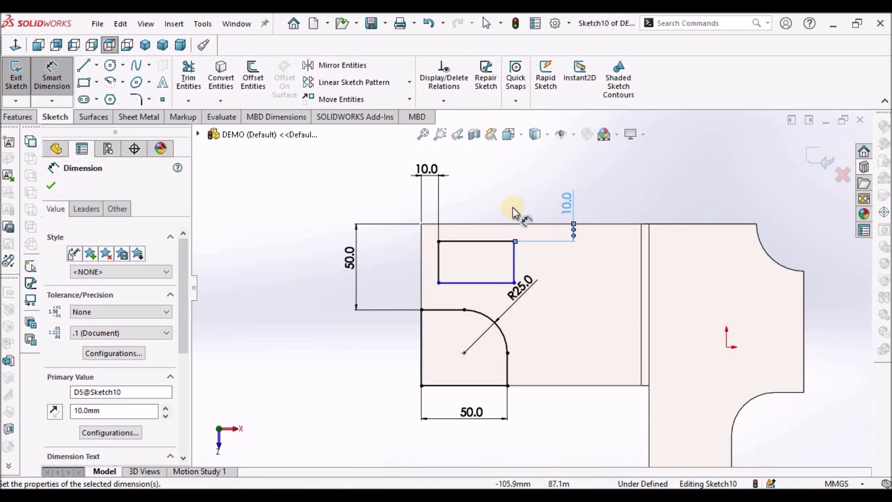
Dimension the new rectangle's width along its top line as 37 mm
left_click(484, 241)
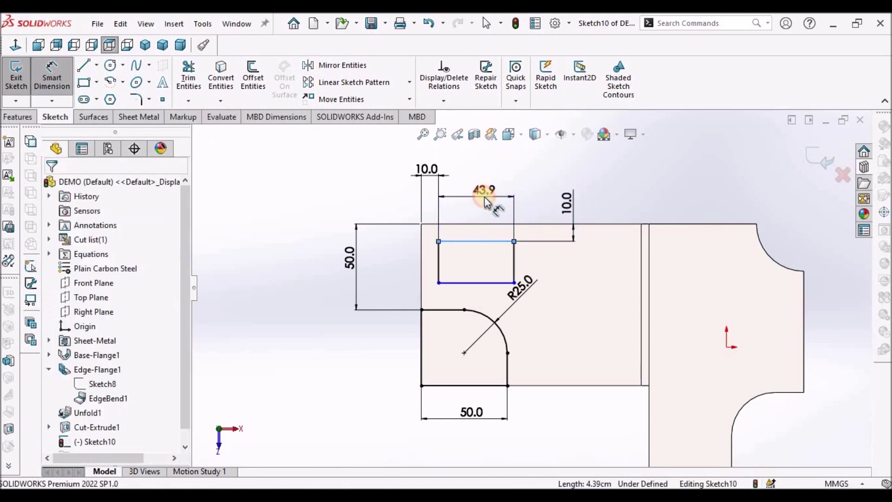
left_click(486, 201)
type("37")
key("Return")
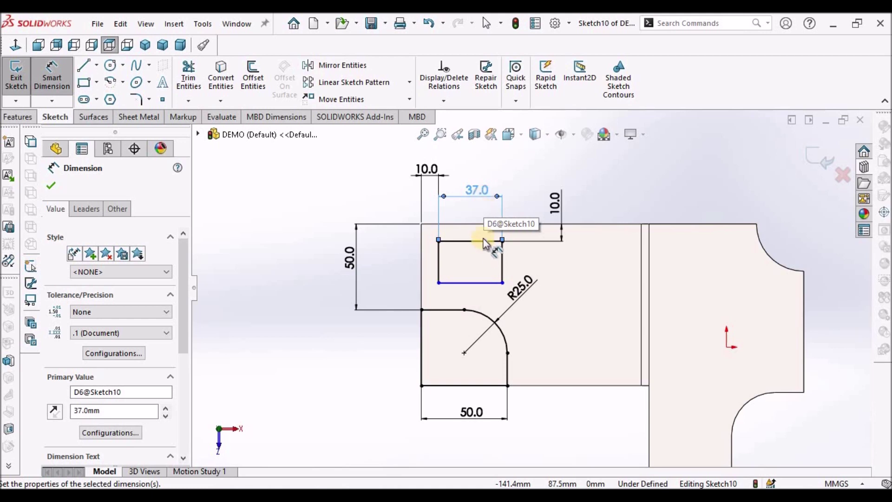
Dimension the height of the new rectangle as 30 mm and finish dimensioning
left_click(437, 262)
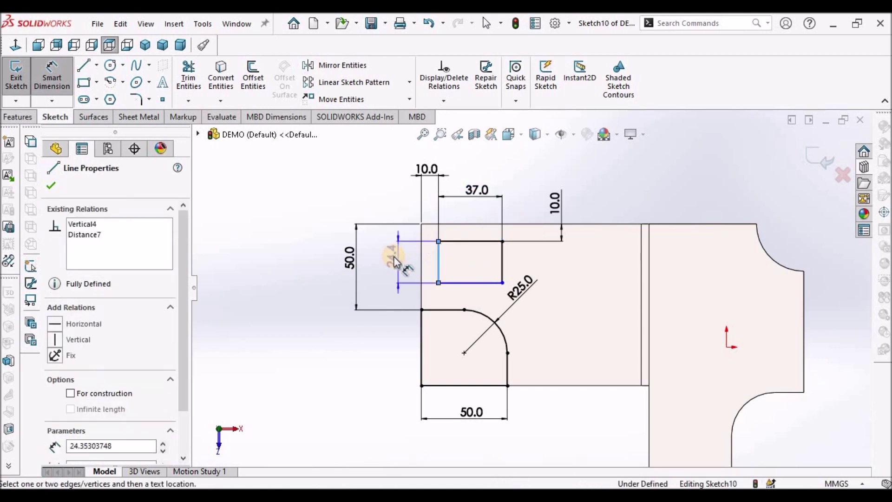
left_click(396, 258)
type("30")
key("Return")
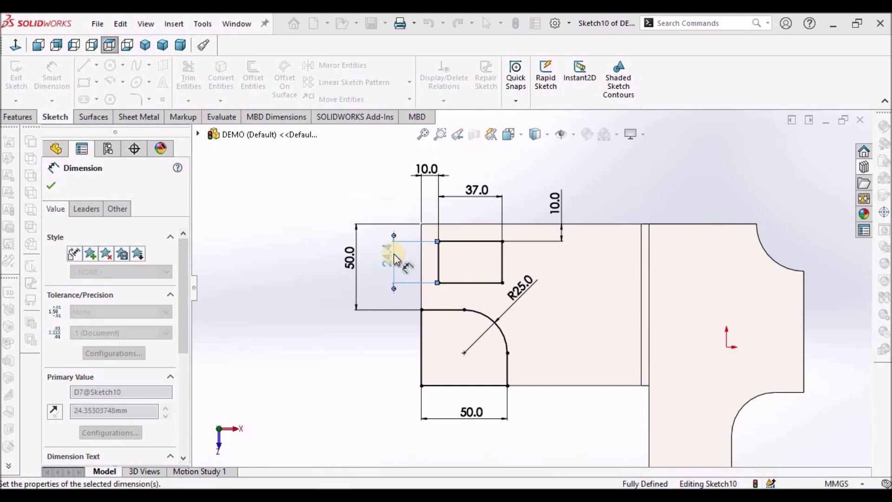
right_click(301, 235)
left_click(319, 276)
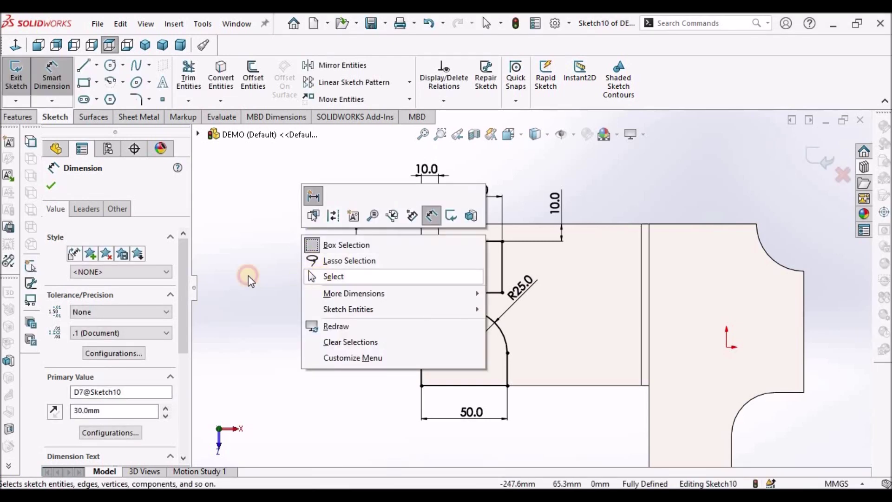
Round all four corners of the 37 mm wide rectangle with 5 mm sketch fillets
left_click(146, 97)
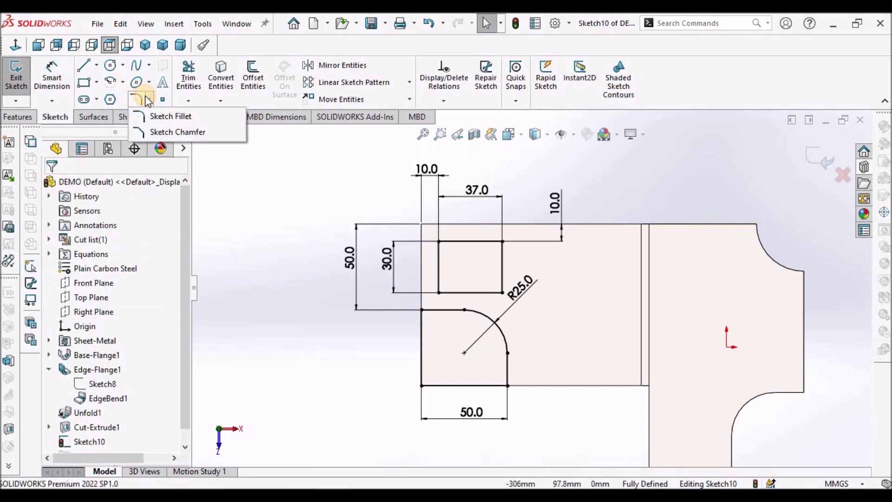
left_click(188, 101)
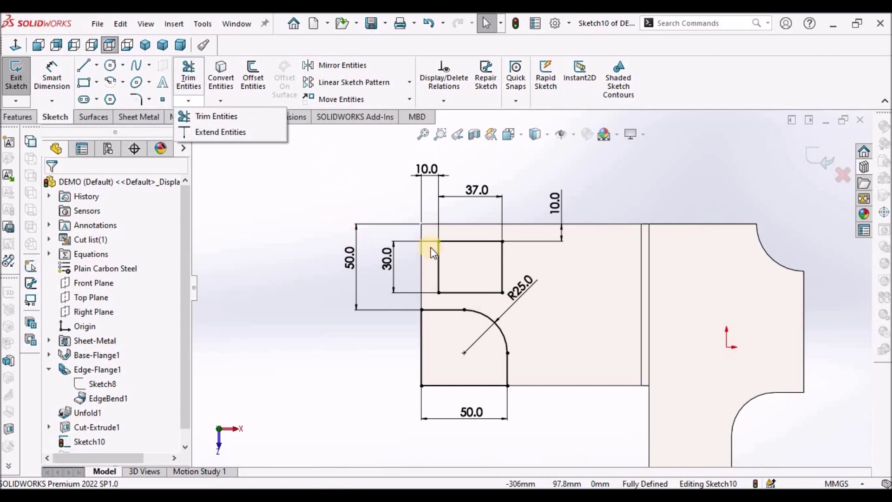
left_click(135, 99)
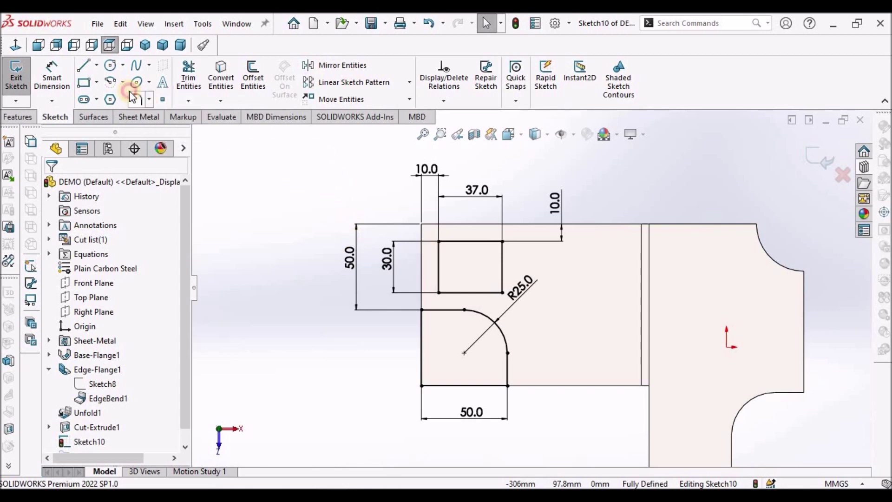
left_click(440, 241)
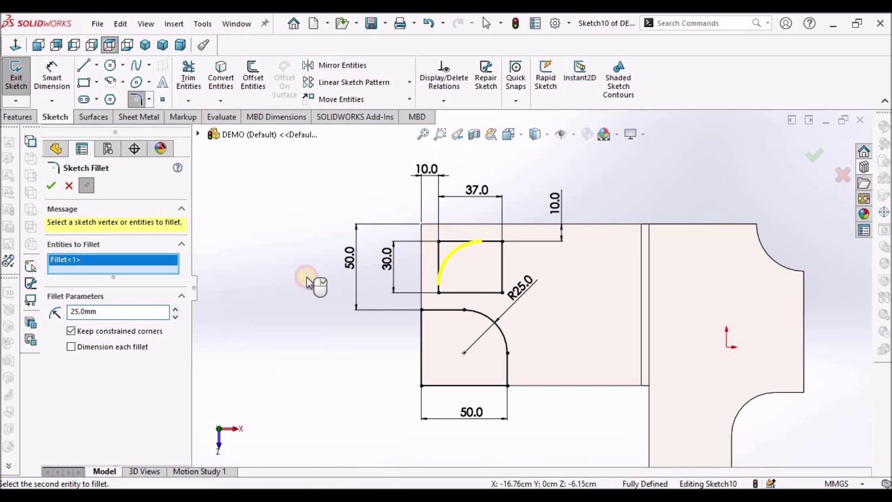
left_click(129, 313)
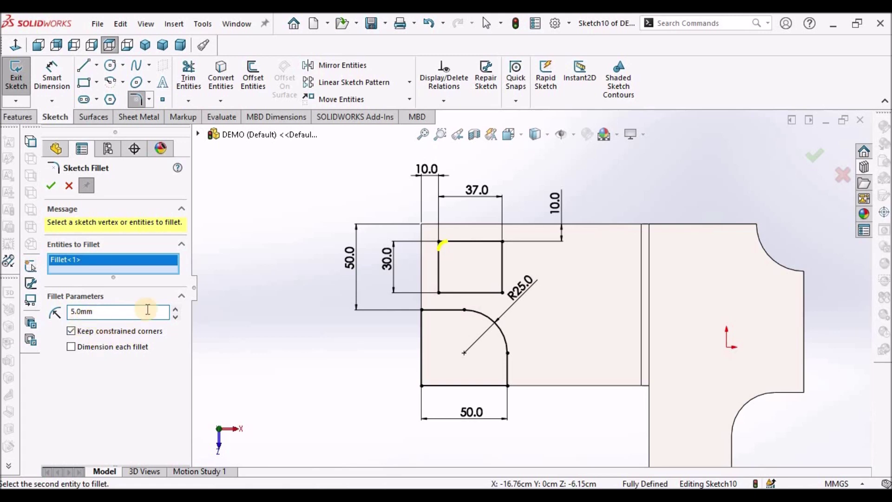
left_click(438, 293)
left_click(500, 291)
left_click(507, 245)
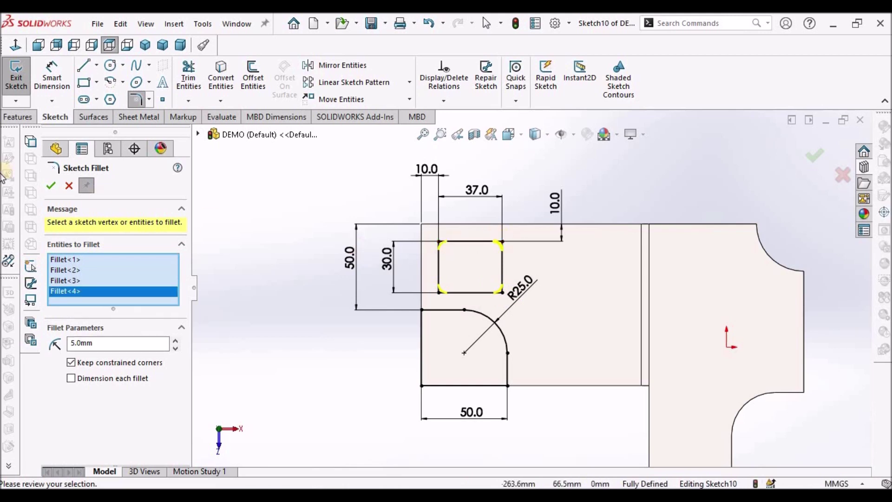
left_click(51, 185)
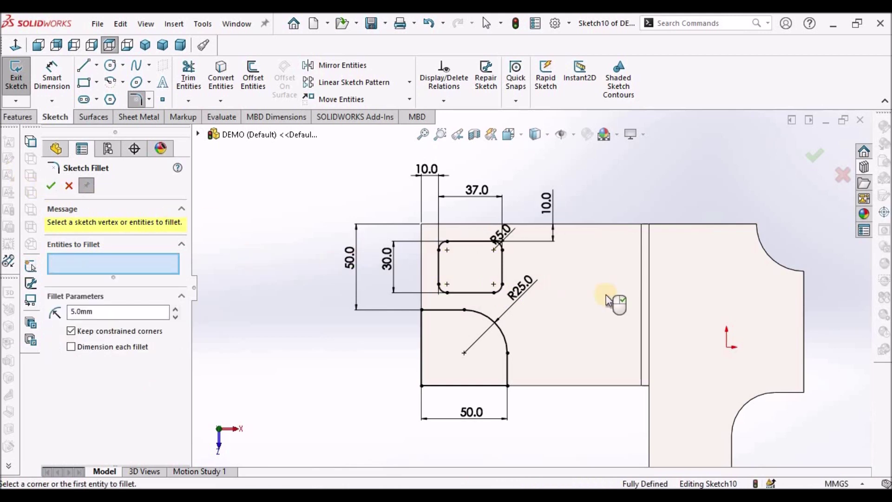
left_click(51, 185)
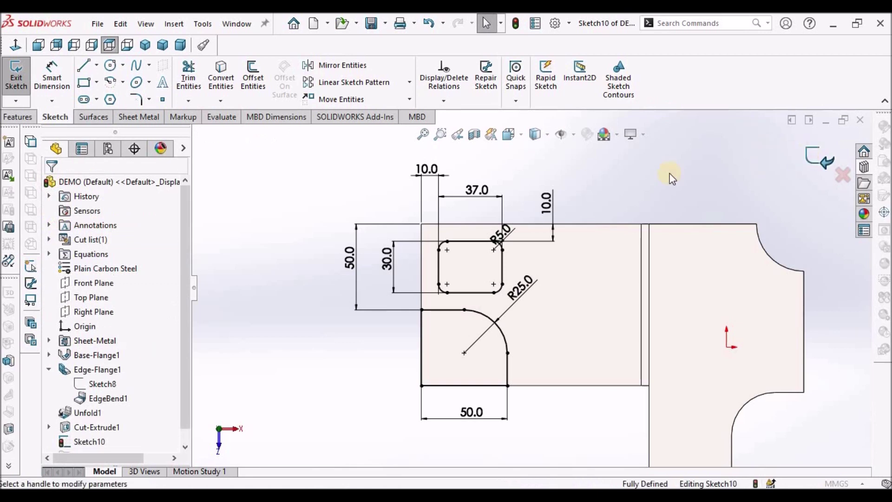
Cut-extrude the filleted corner profile and the rounded window with the depth linked to the sheet thickness and Normal cut enabled
key("e")
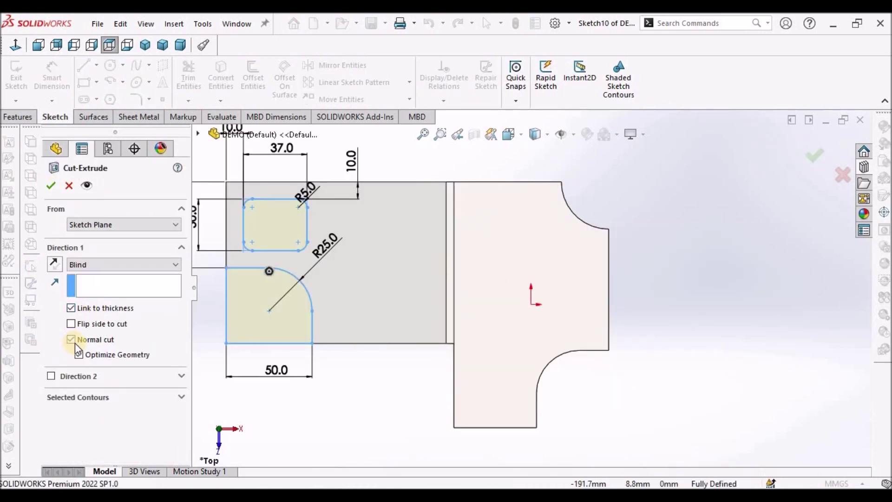
left_click(51, 186)
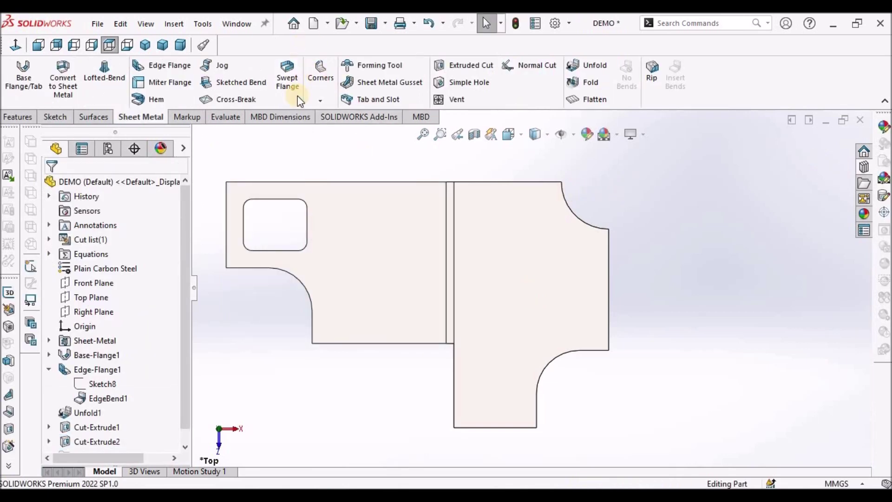
Fold all collected bends with the base flange's top face as the fixed face
left_click(180, 45)
middle_click_drag(569, 238, 573, 345)
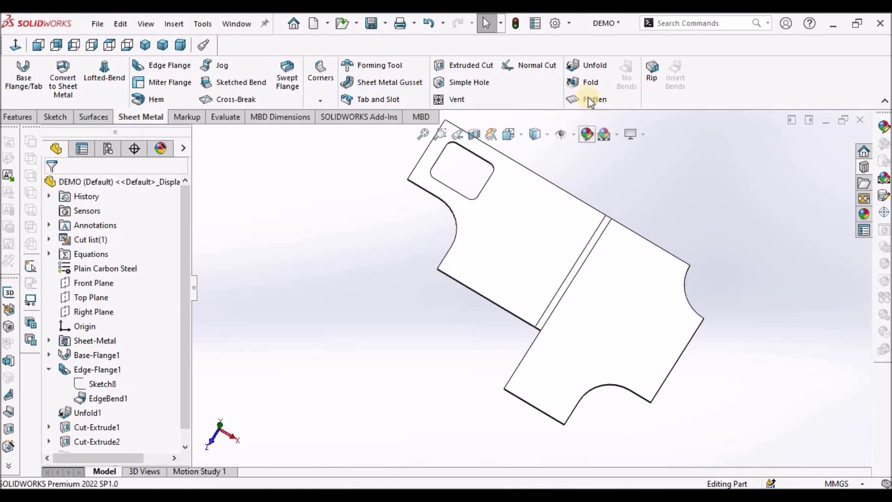
left_click(589, 83)
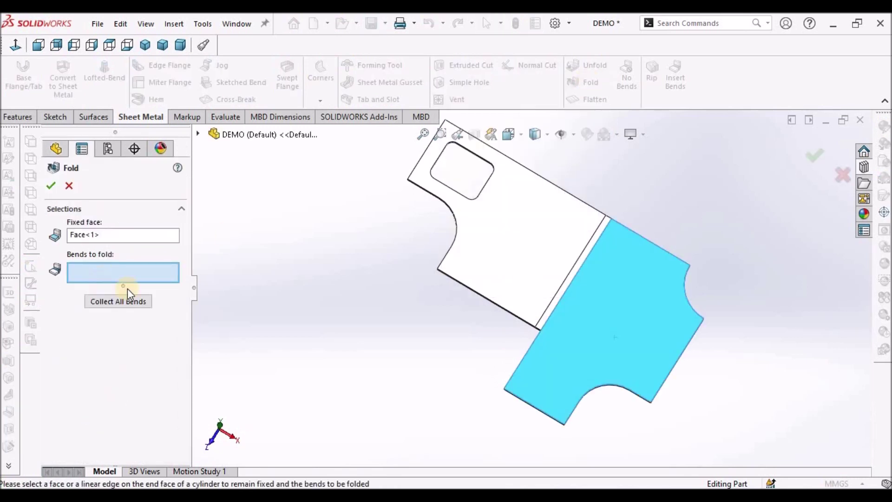
left_click(122, 302)
left_click(51, 186)
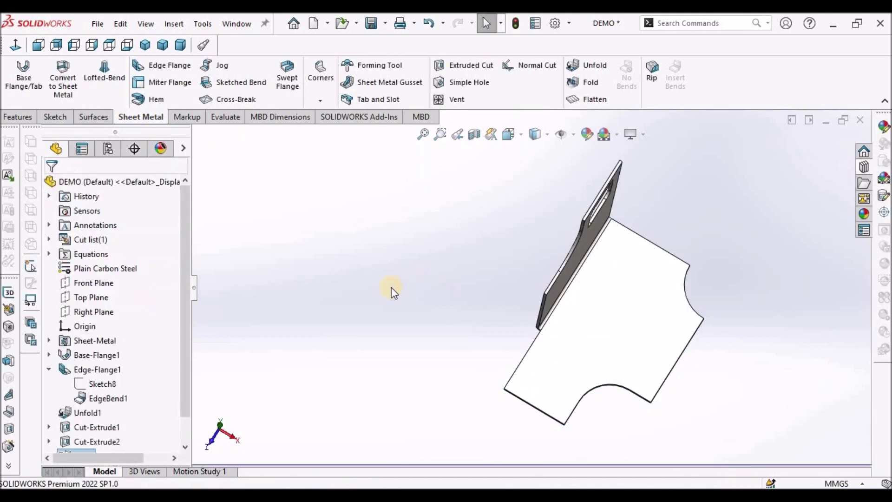
left_click(181, 45)
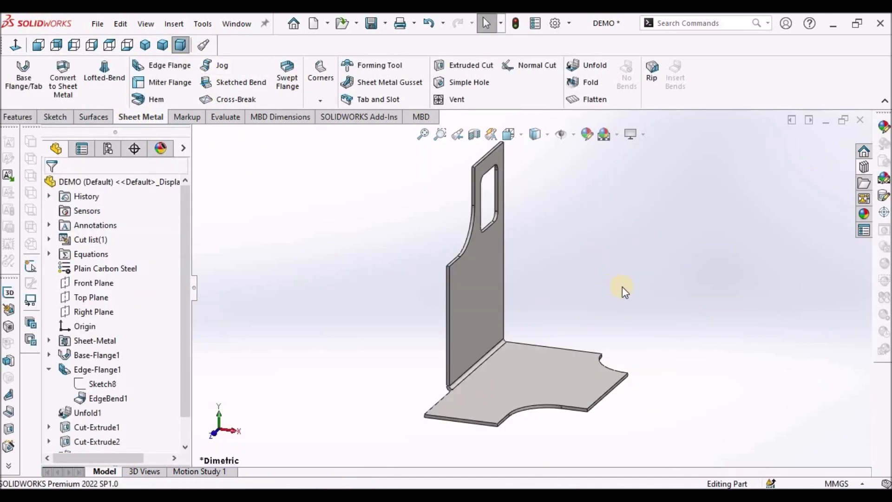
middle_click_drag(623, 286, 575, 332)
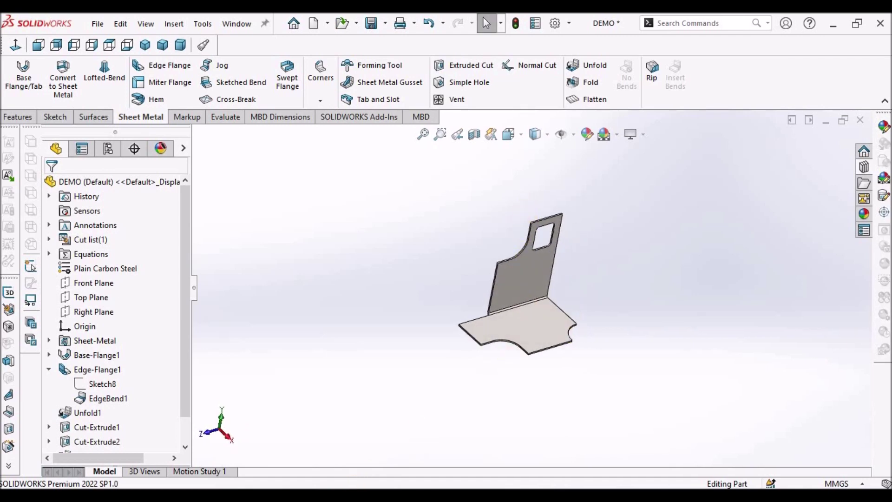
Look through the embosses forming tools in the Design Library and preview the counter sink emboss
key("alt+Tab")
left_click(869, 168)
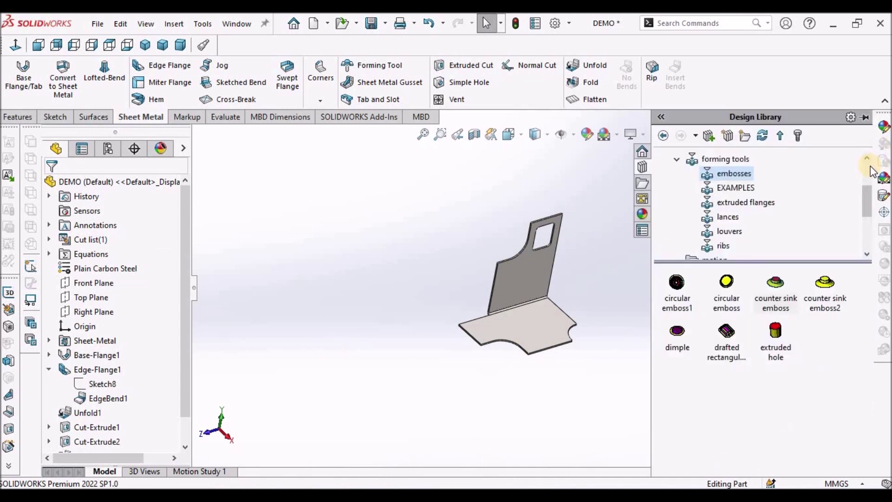
left_click(722, 160)
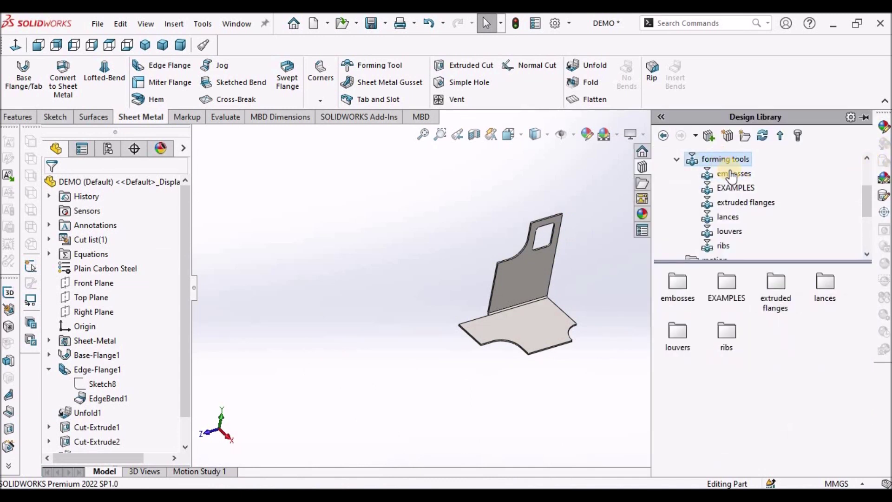
left_click(733, 175)
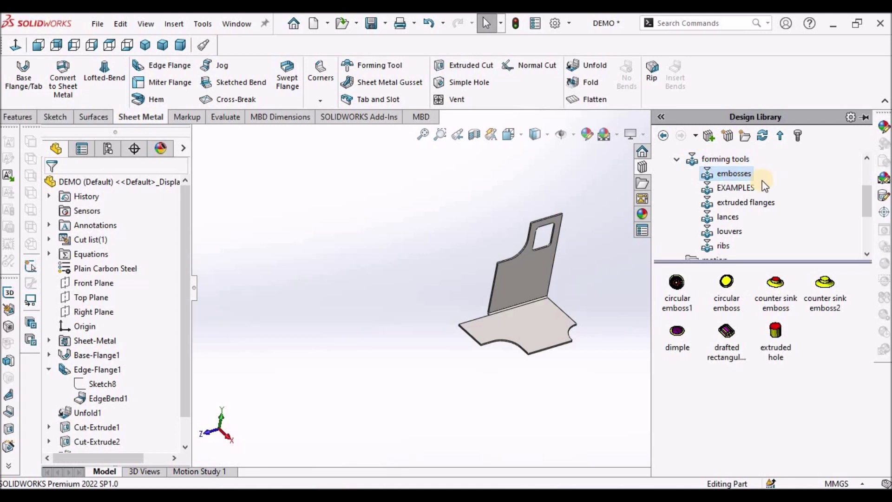
mouse_move(777, 284)
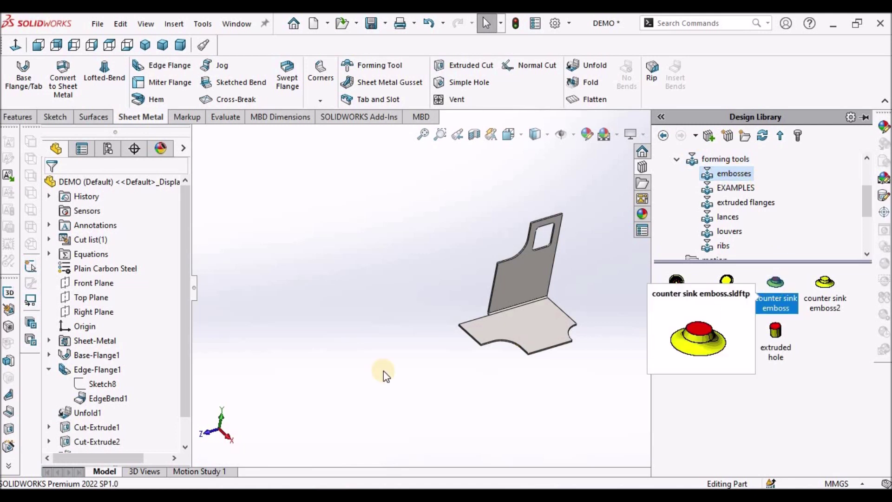
left_click(328, 353)
Sketch three points in a column above the origin on the base flange's top face, the outer ones about 56 and 23 mm from it
left_click(521, 325)
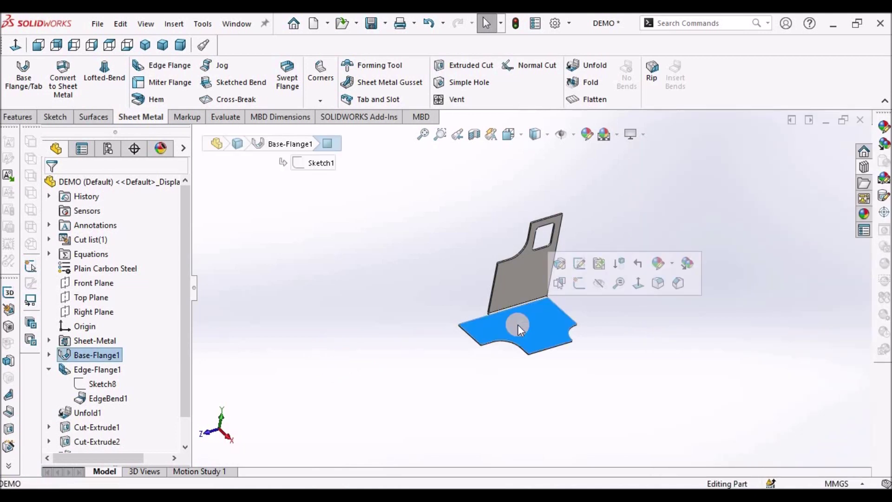
left_click(65, 118)
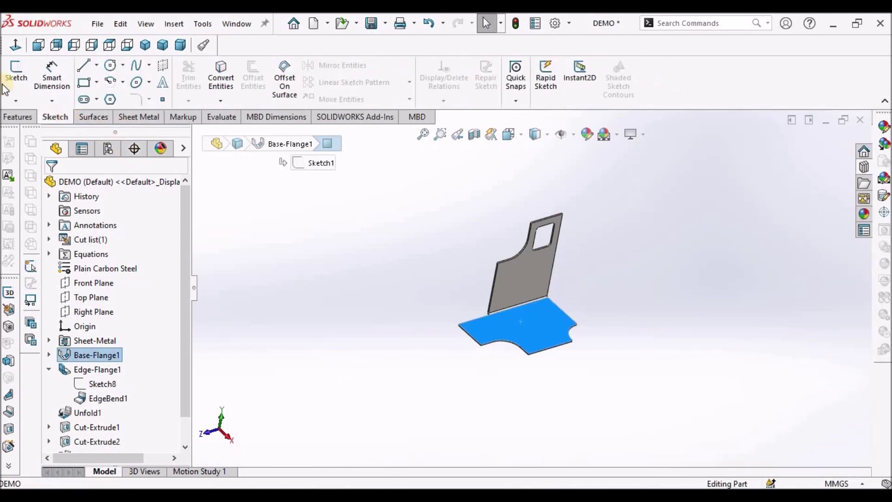
left_click(14, 74)
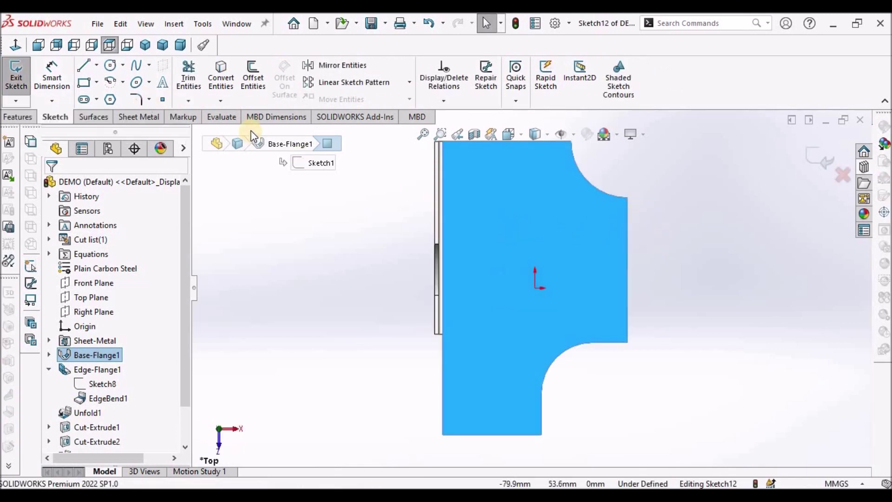
left_click(162, 100)
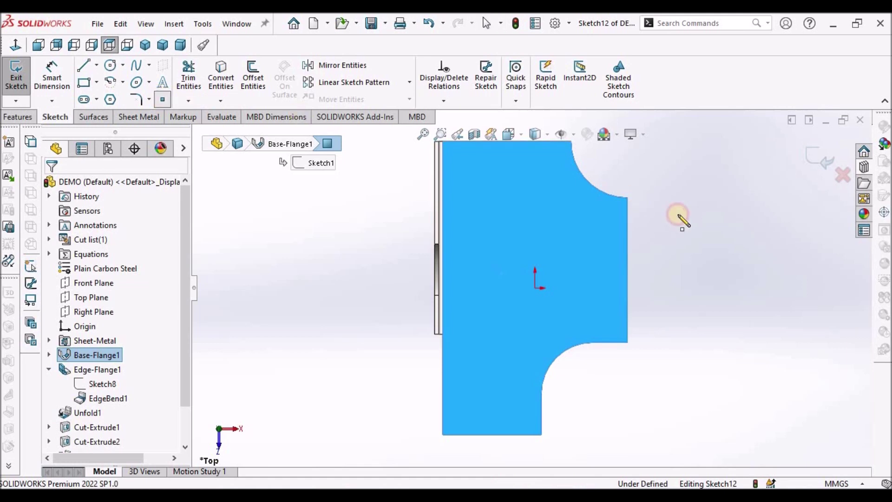
left_click(535, 172)
left_click(534, 205)
left_click(535, 240)
right_click(341, 231)
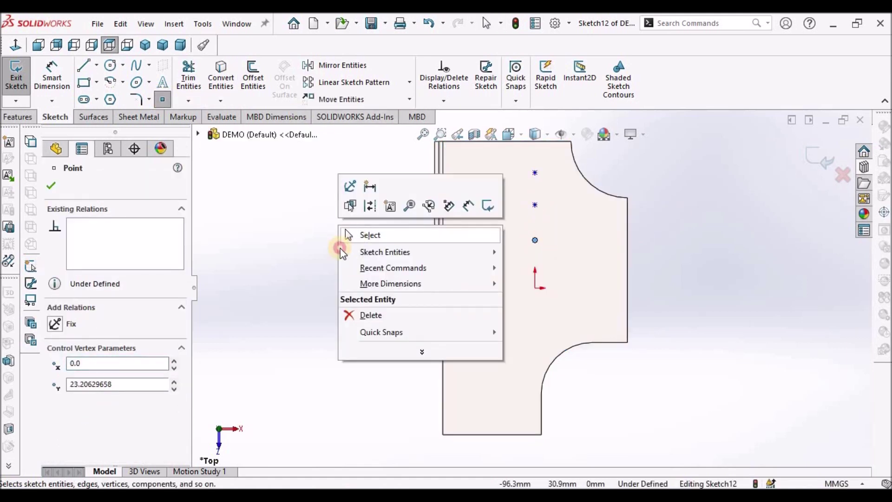
left_click(353, 235)
Add a Vertical relation between the three sketch points on the base flange
left_click(540, 175)
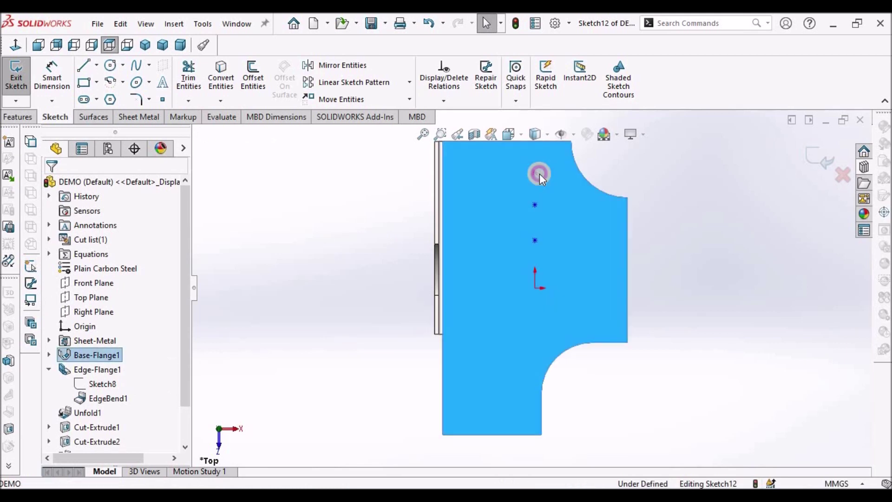
left_click(536, 173)
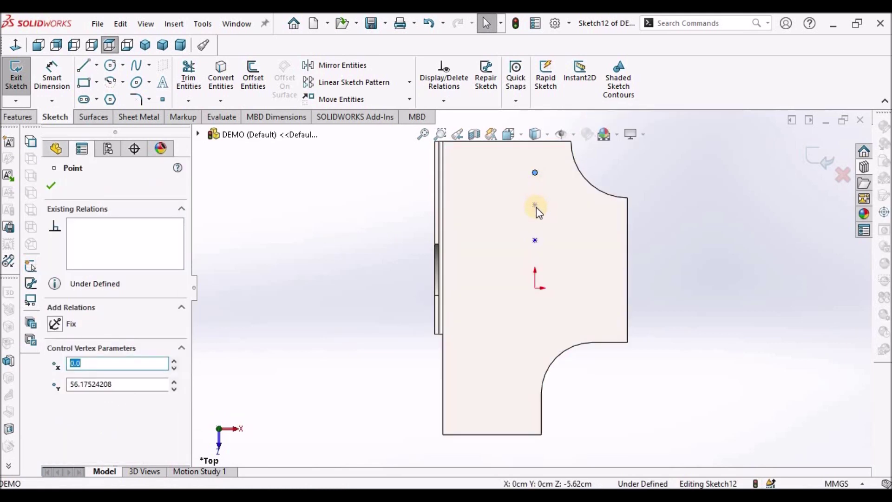
left_click(535, 204, "ctrl")
left_click(535, 241, "ctrl")
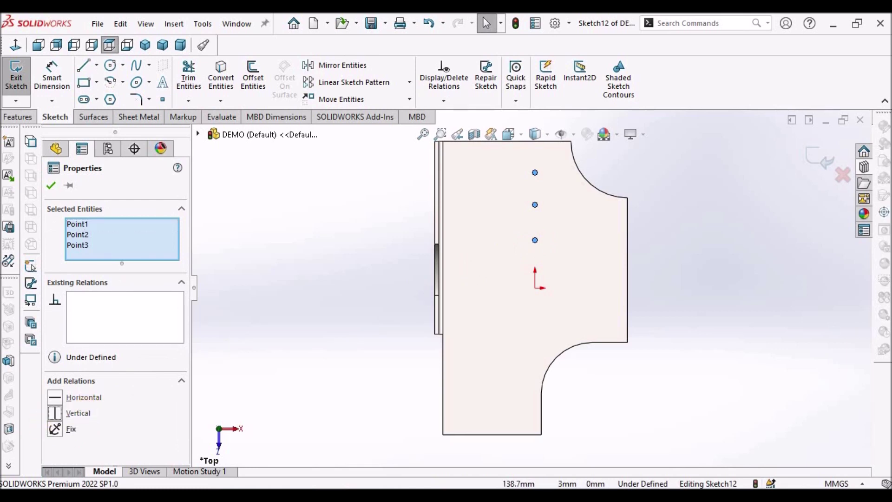
left_click(50, 187)
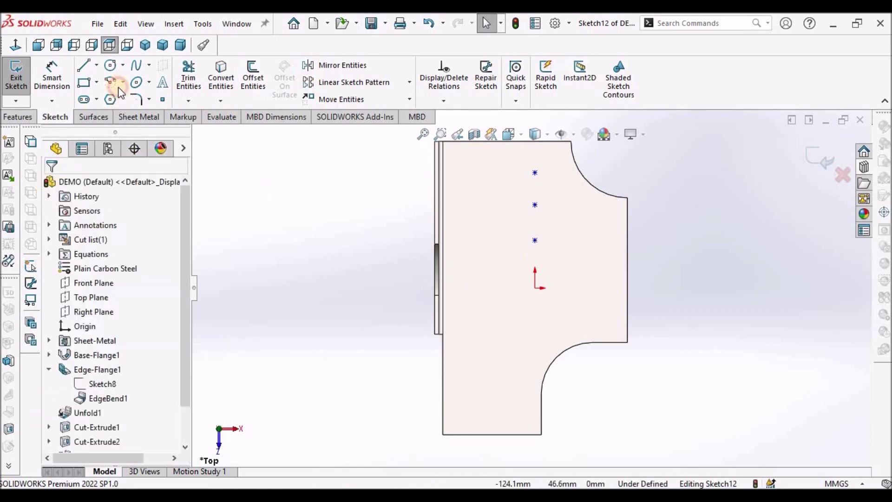
Dimension the top sketch point 42 mm from the base flange's straight edge between the two concave corner cuts
left_click(53, 74)
key("z")
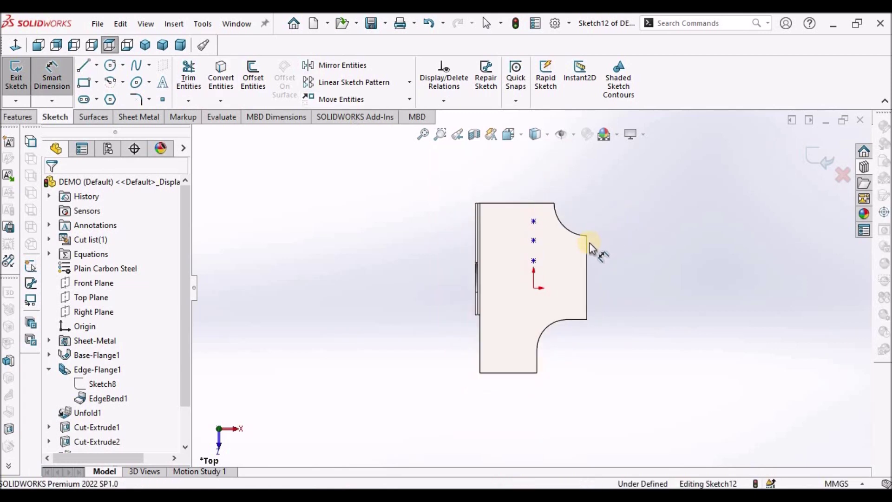
left_click(587, 246)
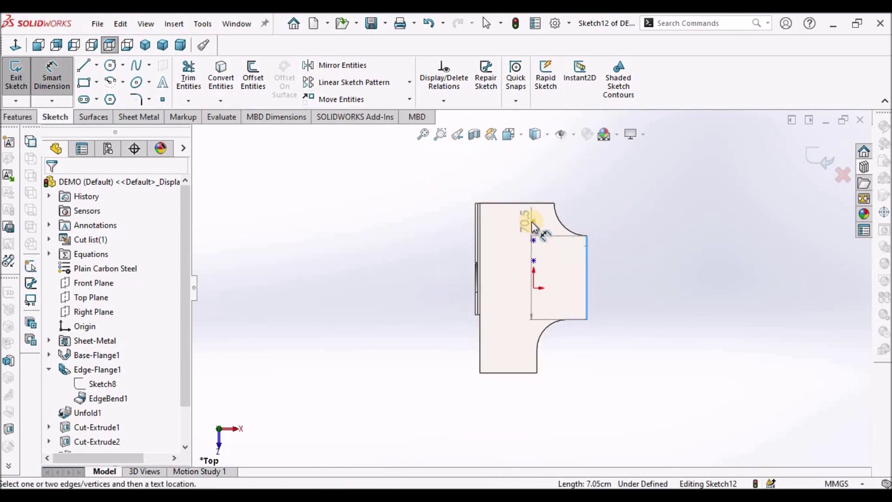
left_click(532, 222)
left_click(558, 177)
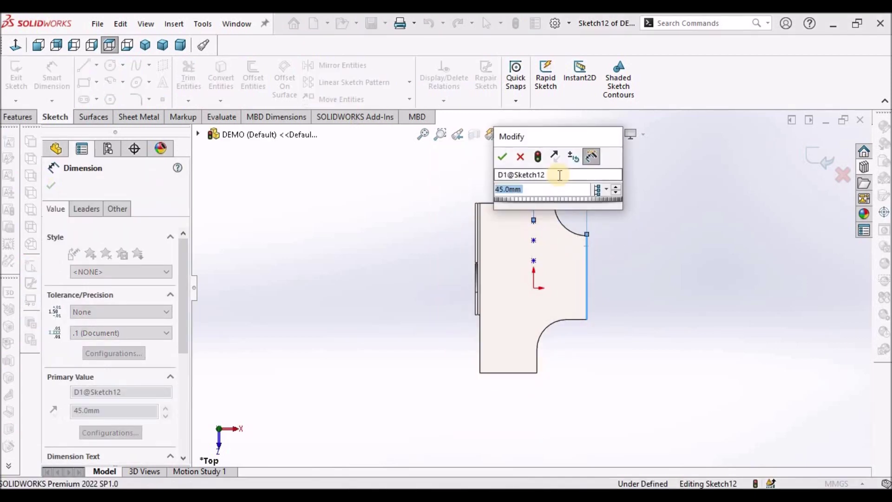
type("42")
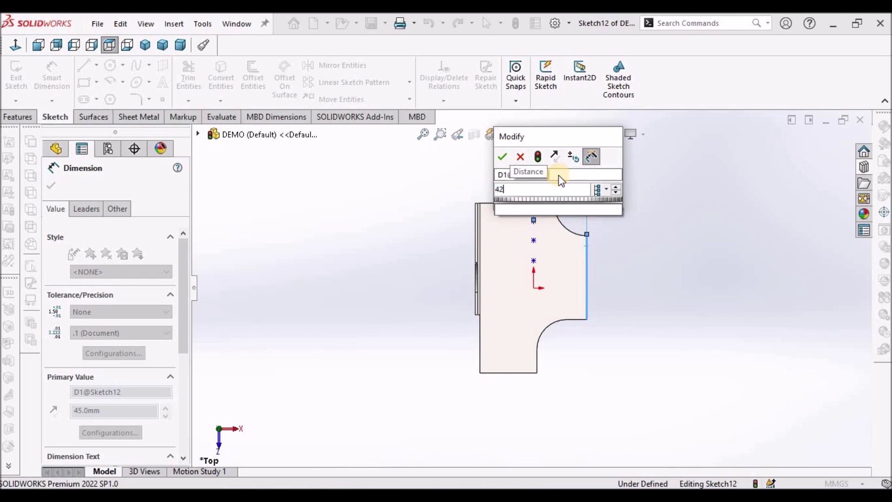
key("Return")
left_click(679, 257)
Dimension the spacing between the top and middle sketch points as 25 mm
left_click(537, 222)
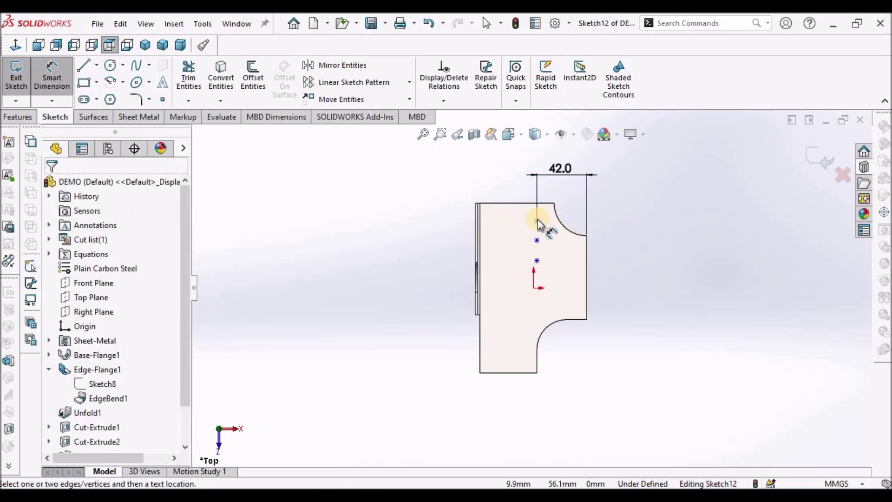
left_click(537, 221)
left_click(537, 241)
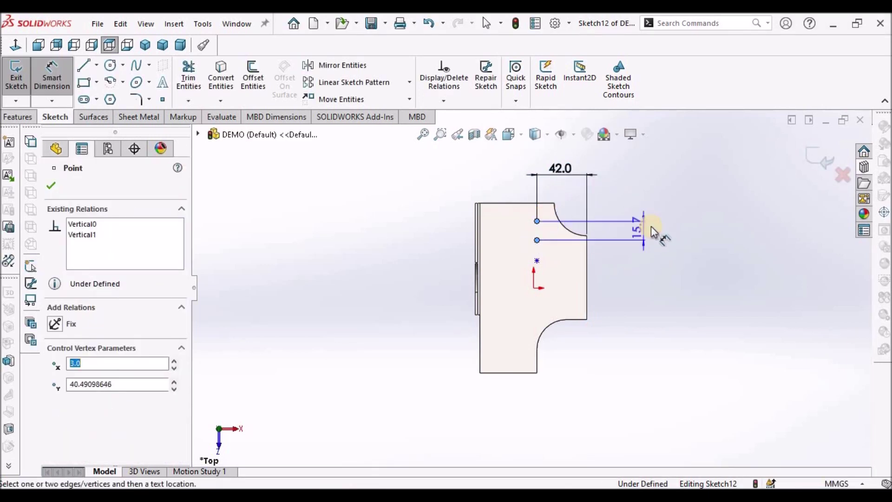
left_click(640, 188)
type("25")
key("Return")
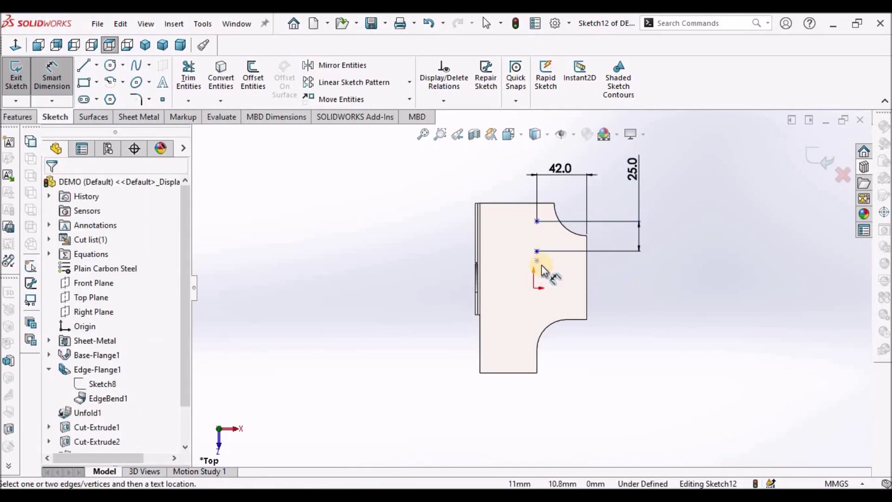
Dimension the spacing between the middle and lowest sketch points as 25 mm and end the dimensioning
left_click(537, 251)
left_click(537, 260)
left_click(612, 297)
type("25")
key("Return")
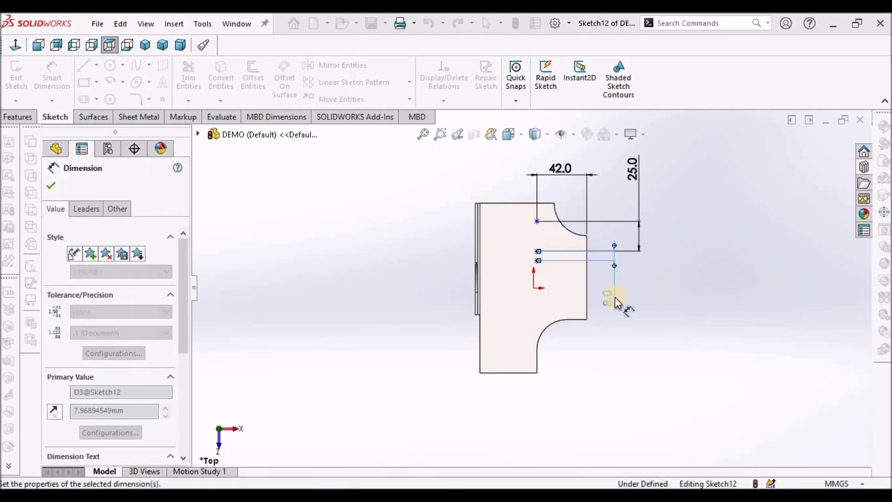
right_click(427, 288)
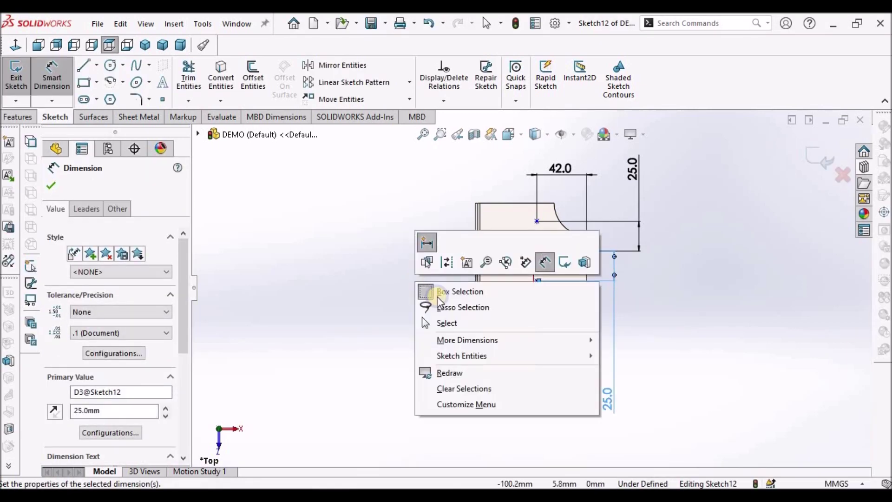
left_click(436, 323)
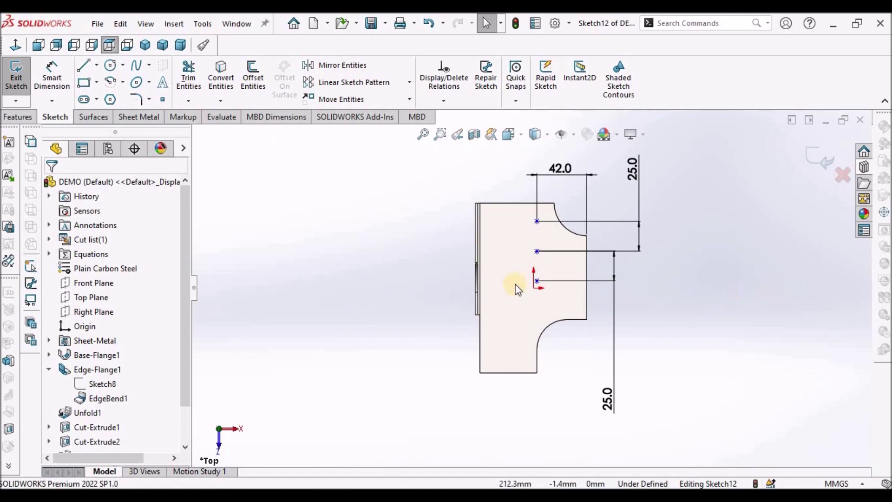
Dimension the top sketch point 25 mm from the base flange's upper edge and exit the sketch
scroll(562, 267, "down", 1)
left_click(532, 213)
left_click_drag(530, 217, 524, 215)
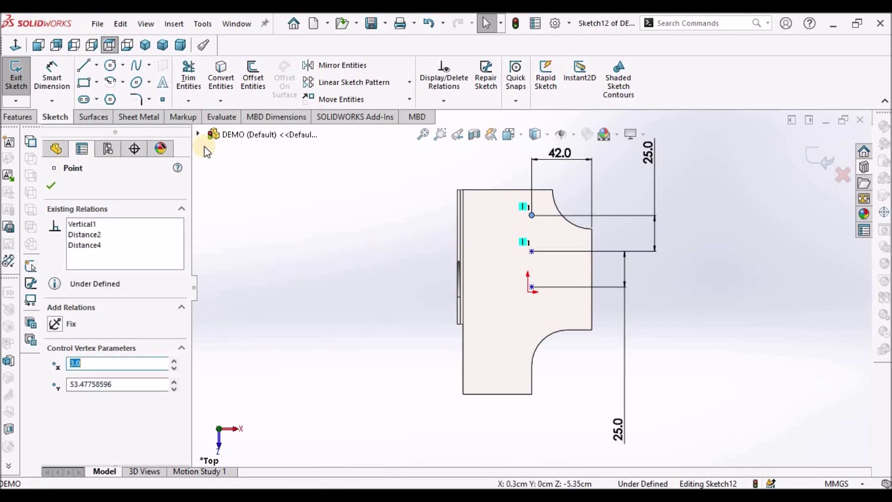
left_click(52, 74)
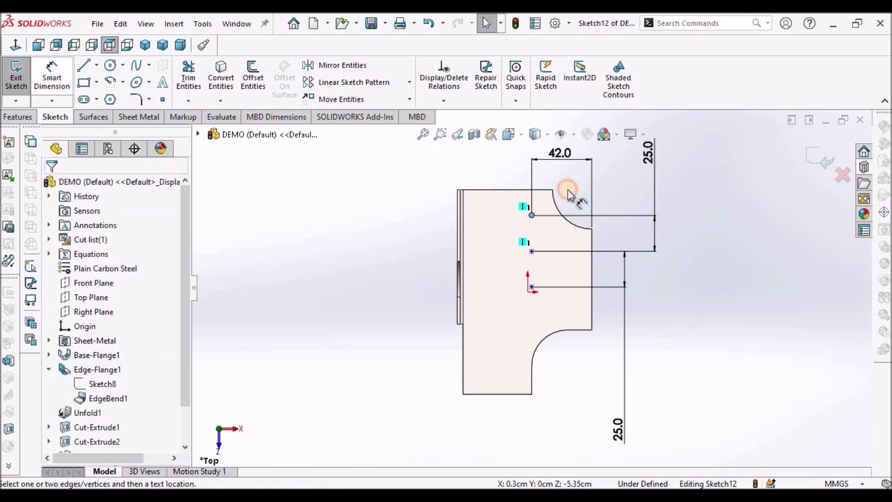
left_click(533, 216)
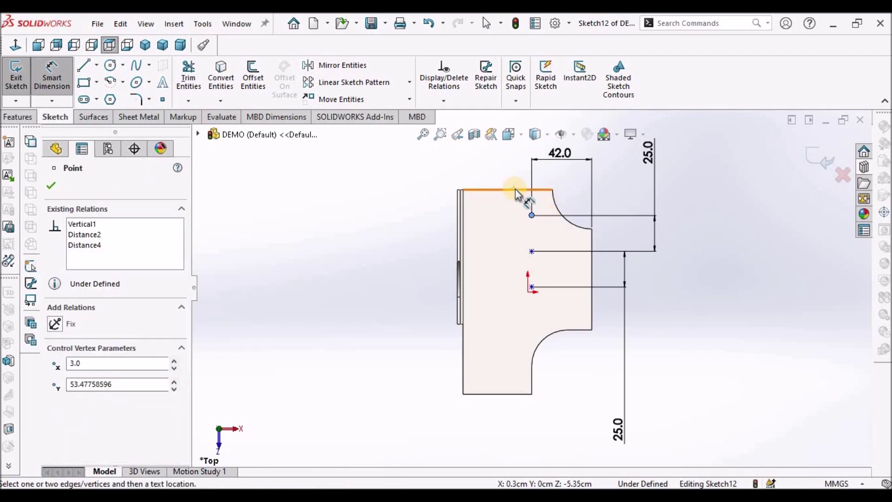
left_click(515, 188)
left_click(397, 188)
type("25")
key("Return")
right_click(339, 305)
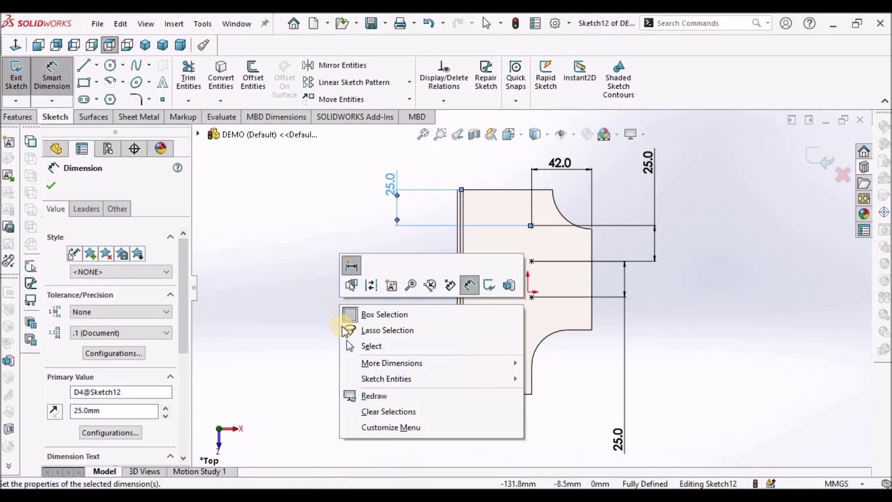
left_click(356, 347)
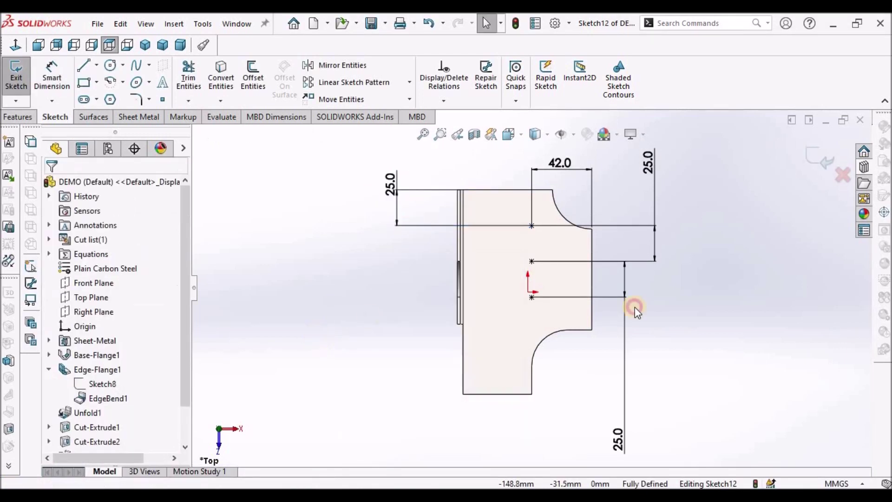
left_click(799, 159)
Place the counter sink emboss forming tool from the Design Library onto the base flange's top face
mouse_move(753, 255)
middle_mouse_down()
mouse_move(619, 265)
mouse_move(576, 137)
mouse_move(559, 249)
mouse_move(584, 285)
mouse_move(572, 279)
middle_mouse_up()
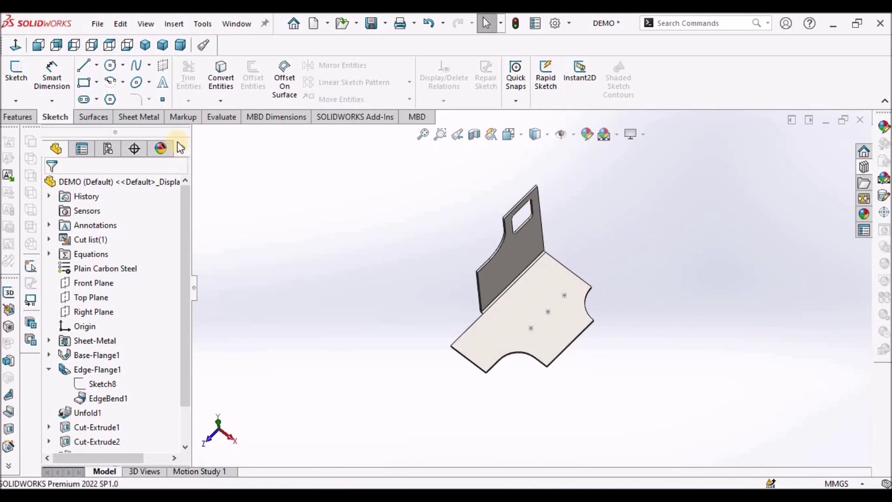
left_click(865, 168)
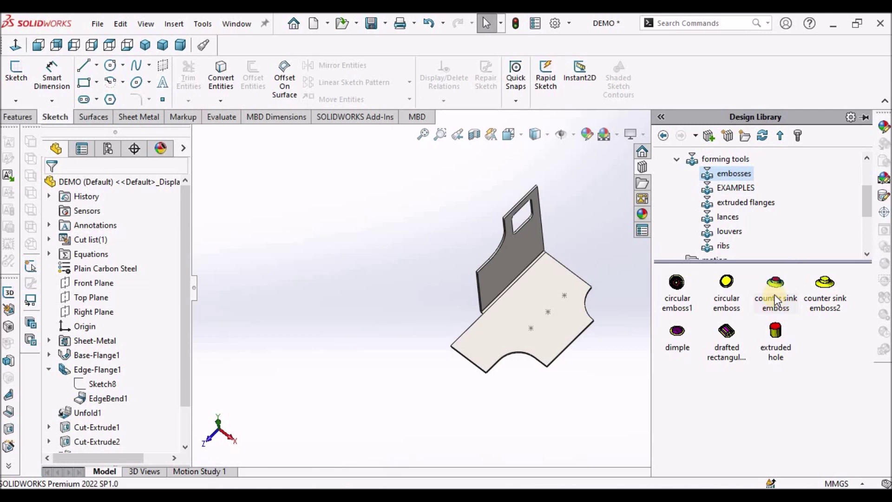
left_click_drag(777, 290, 562, 294)
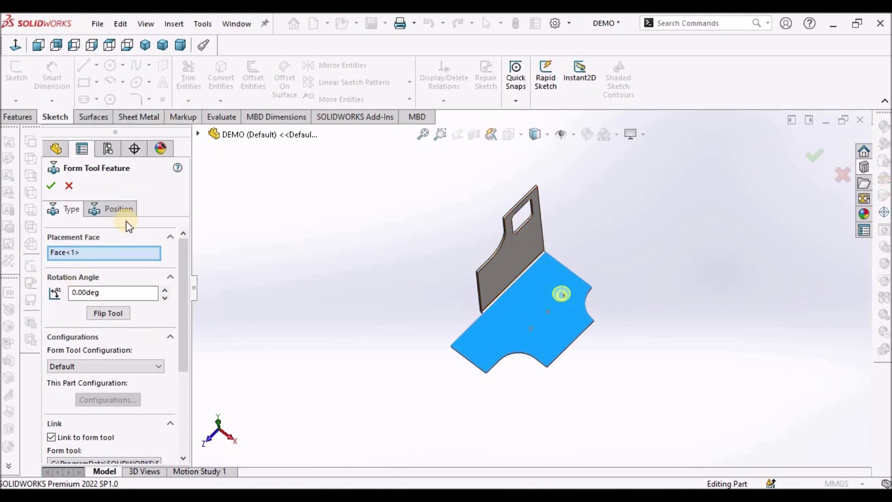
Position the emboss by making its centre point coincident with the topmost of the three sketch points
left_click(120, 209)
right_click(310, 191)
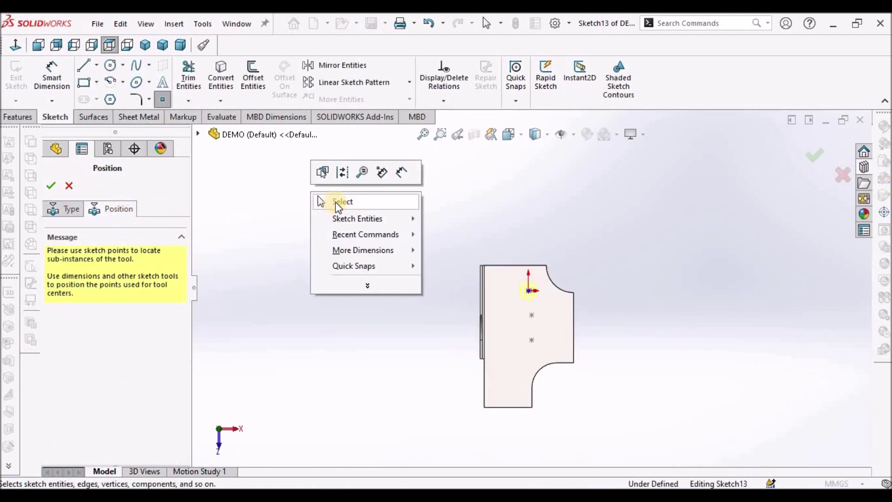
left_click(336, 202)
scroll(559, 295, "down", 2)
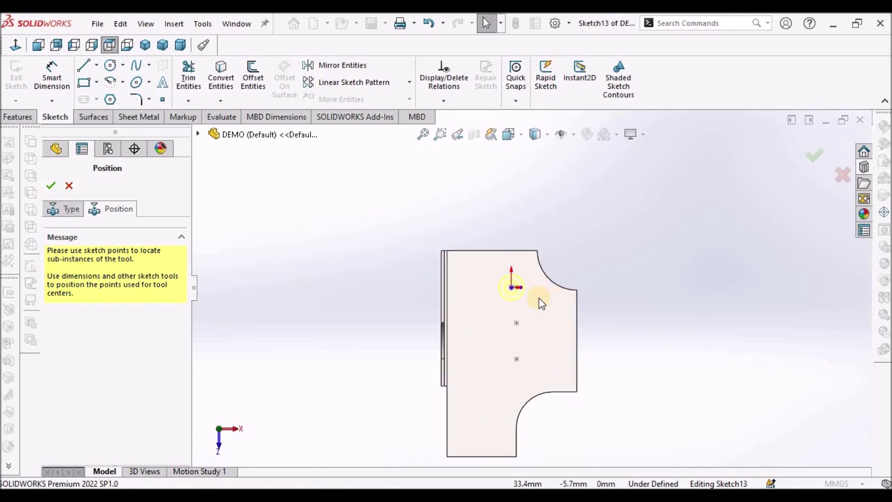
scroll(515, 289, "down", 6)
scroll(530, 285, "down", 2)
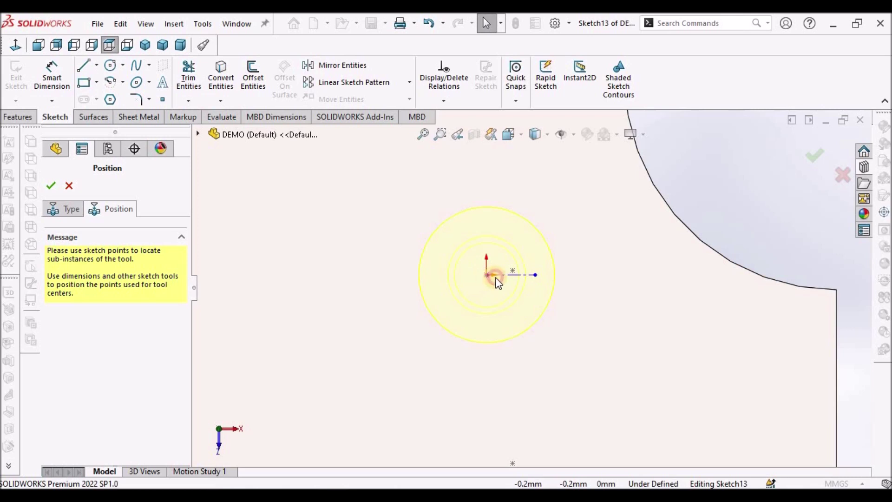
left_click(508, 275)
left_click(514, 271)
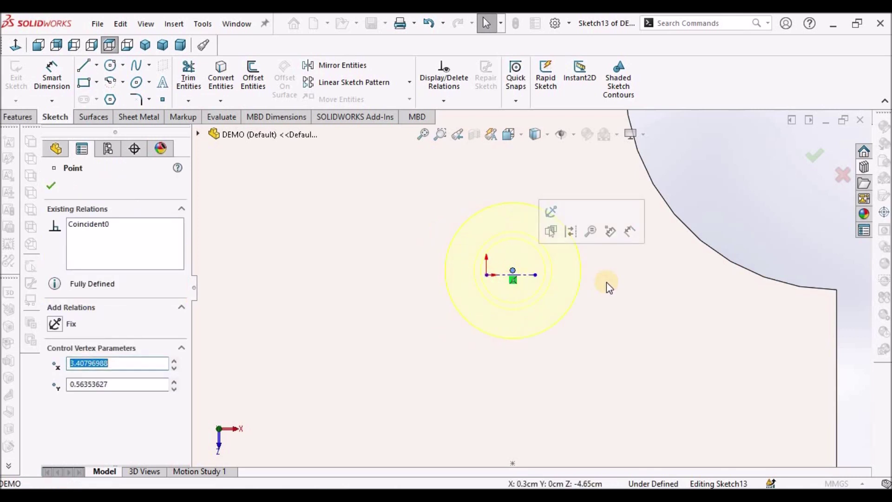
scroll(607, 283, "up", 3)
scroll(604, 283, "up", 2)
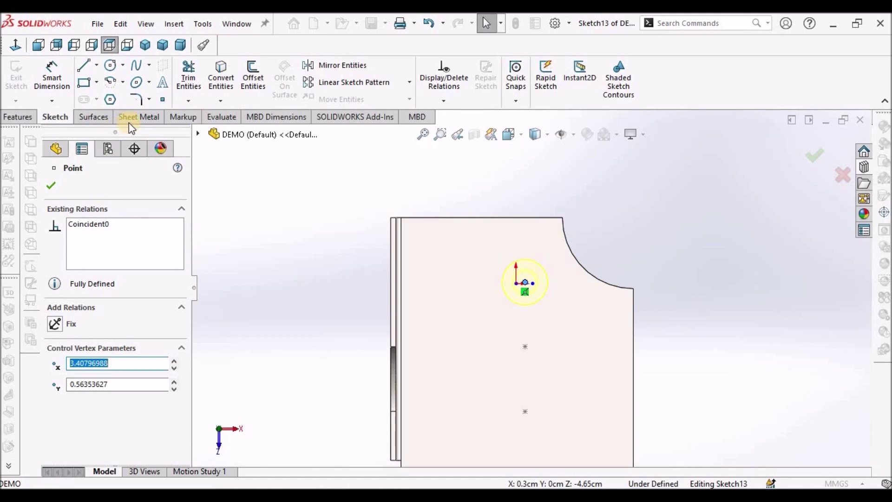
Add two more emboss instances by placing points on the middle and lowest sketch points
left_click(163, 99)
scroll(522, 344, "down", 2)
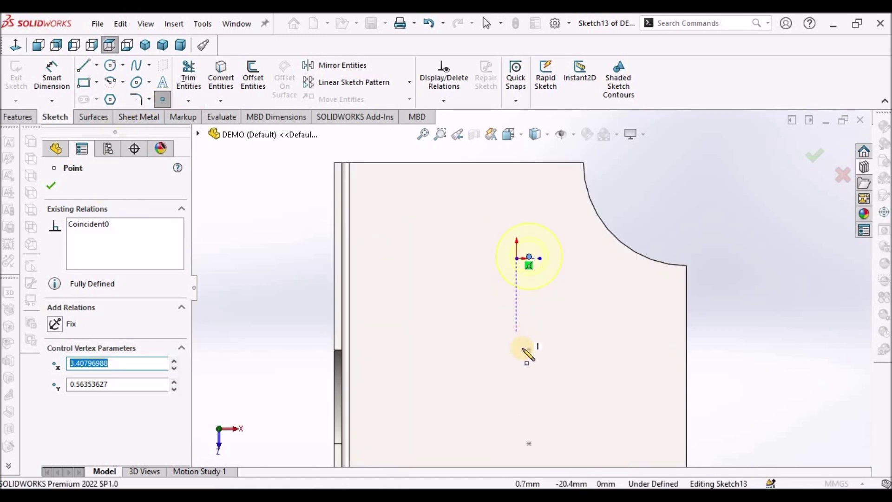
left_click(528, 350)
scroll(539, 381, "up", 2)
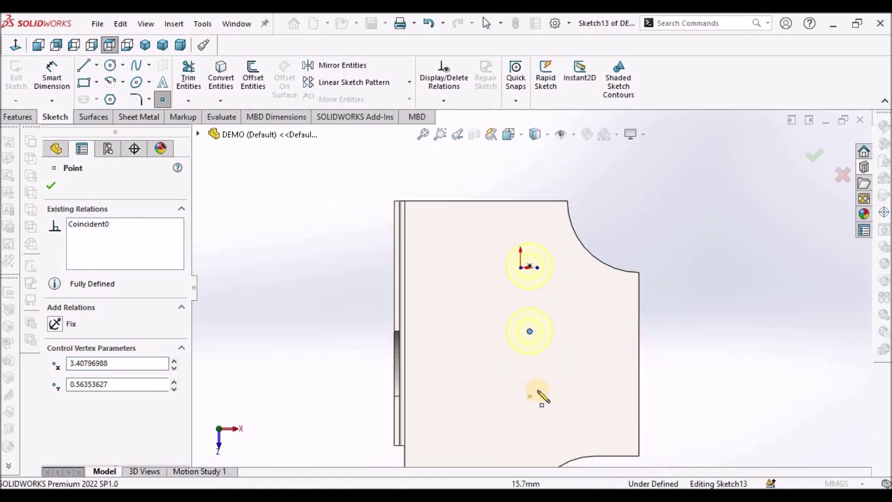
left_click(530, 396)
right_click(261, 238)
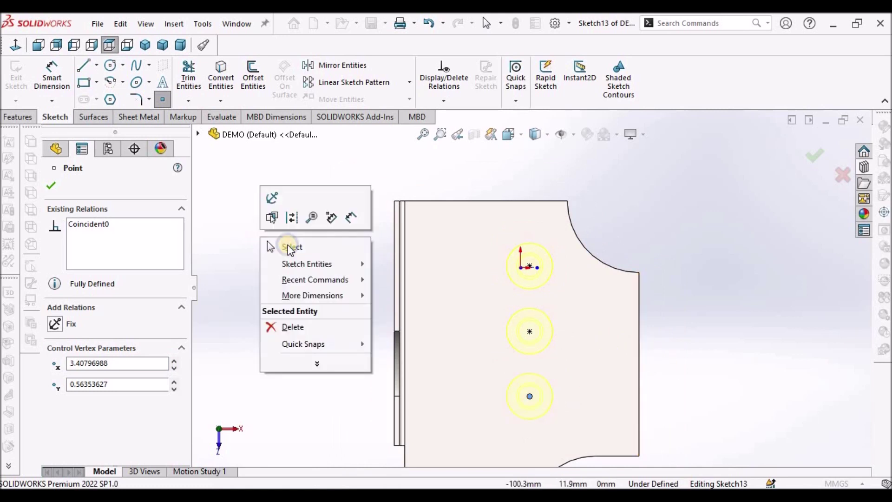
left_click(415, 233)
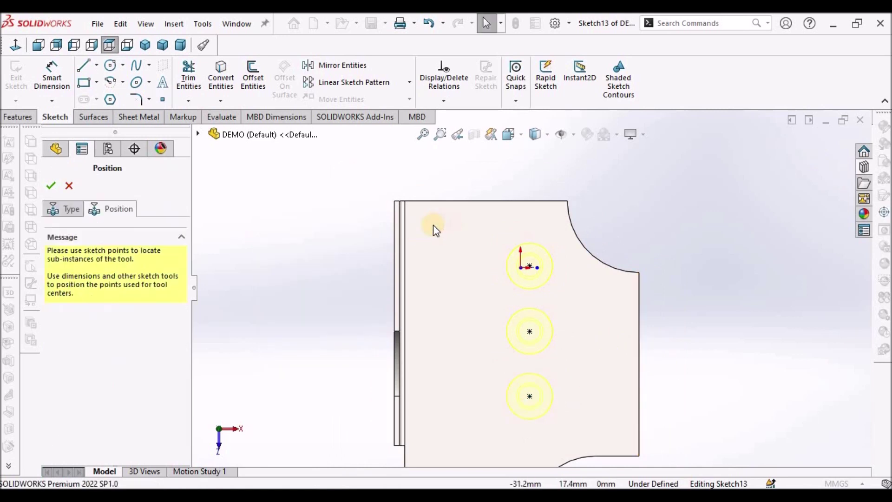
Inspect the three emboss previews from the side, try flipping the forming tool, and restore its original direction
left_click(57, 211)
scroll(584, 303, "up", 3)
middle_click_drag(584, 303, 488, 167)
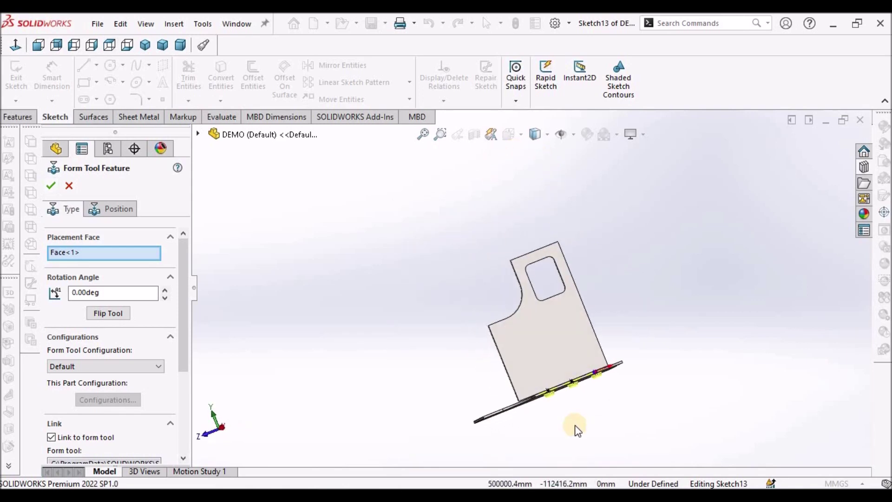
scroll(502, 319, "down", 5)
middle_click_drag(506, 283, 525, 288)
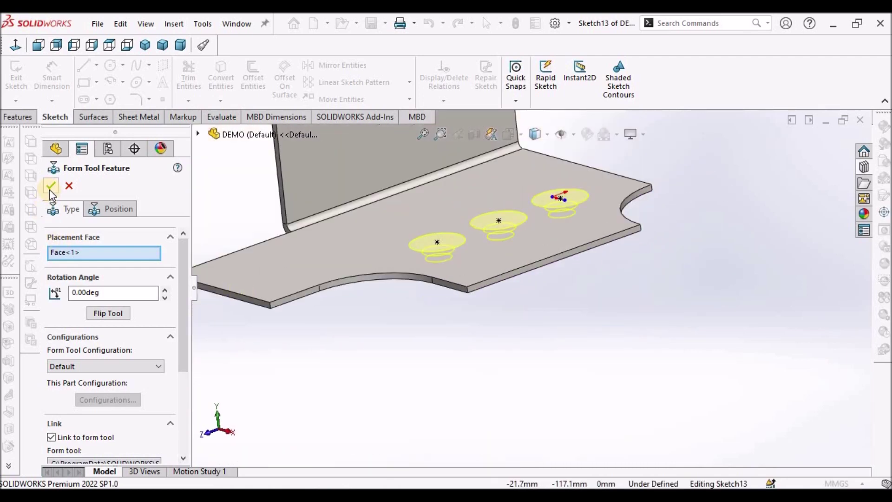
left_click(105, 313)
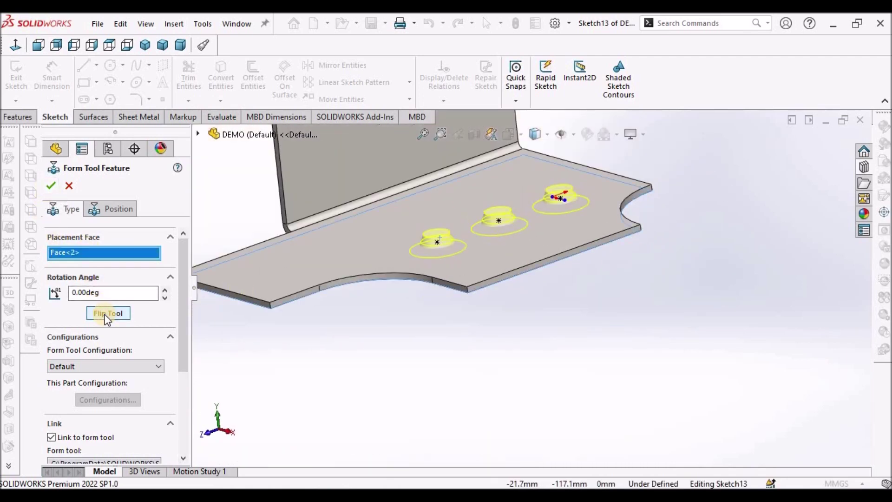
left_click(107, 314)
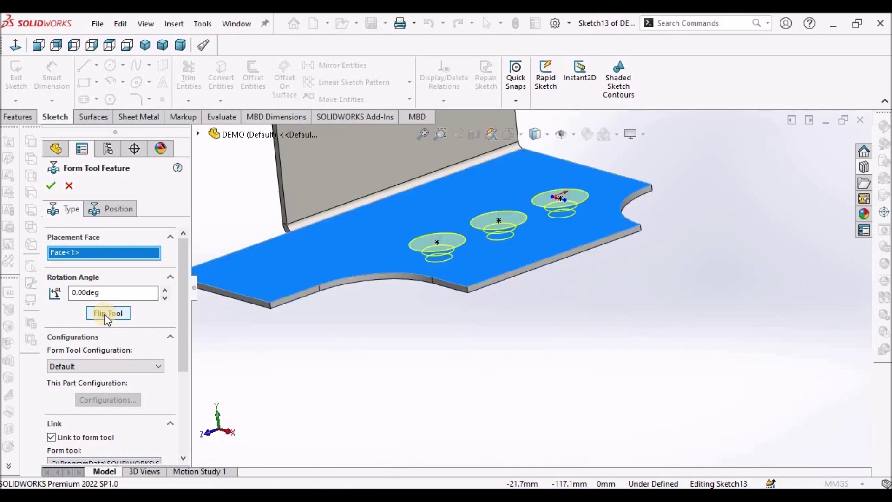
Accept the three counter sink embosses and hide the sketch of points used to position them
left_click(564, 352)
scroll(565, 349, "up", 5)
scroll(540, 255, "down", 3)
middle_click_drag(540, 257, 541, 328)
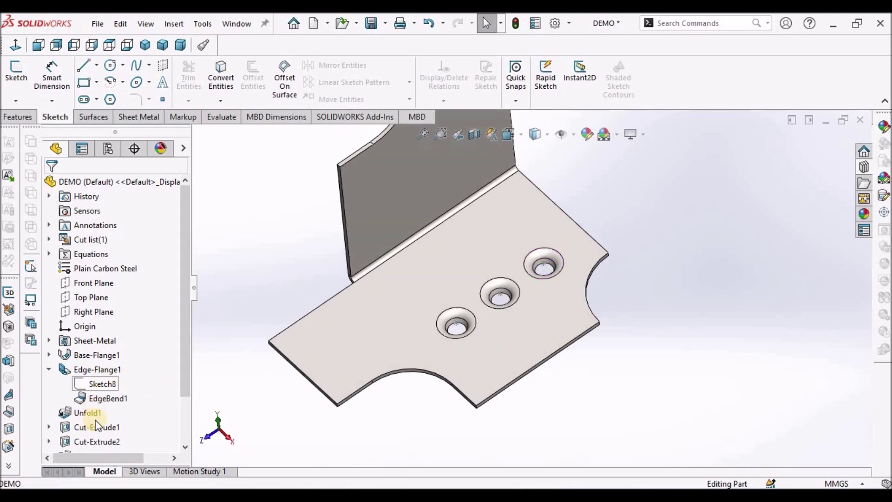
left_click_drag(183, 391, 186, 442)
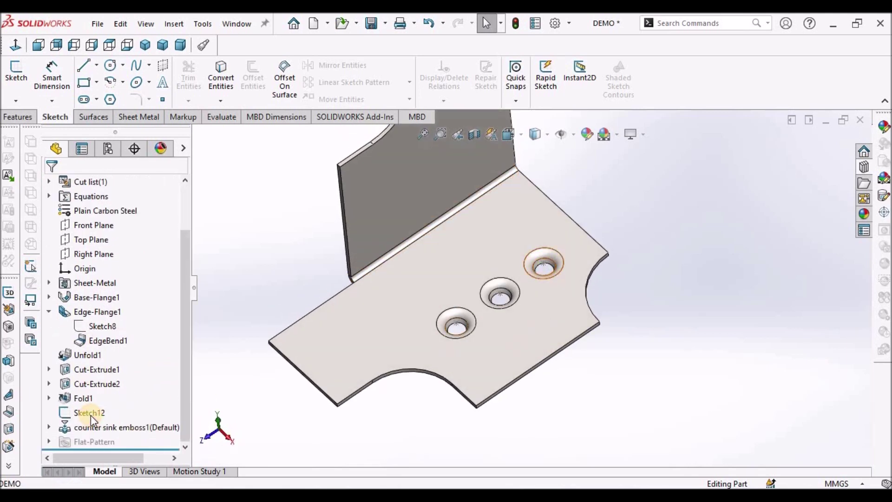
right_click(90, 411)
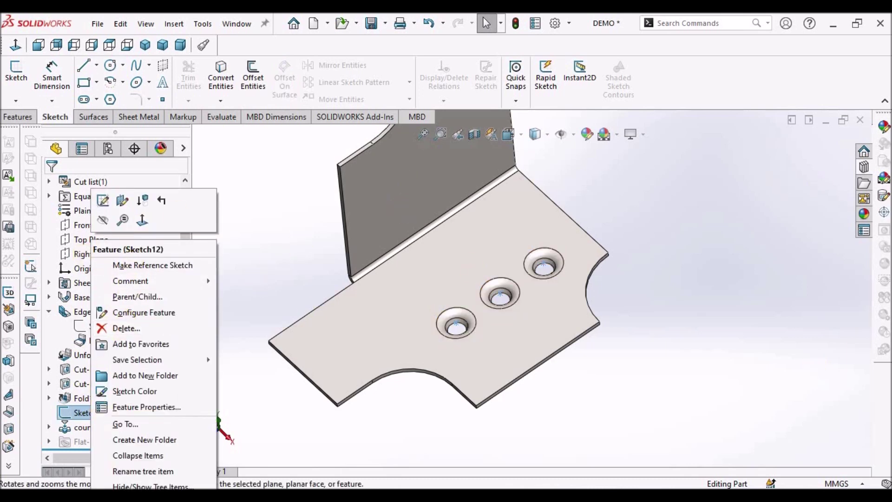
left_click(136, 222)
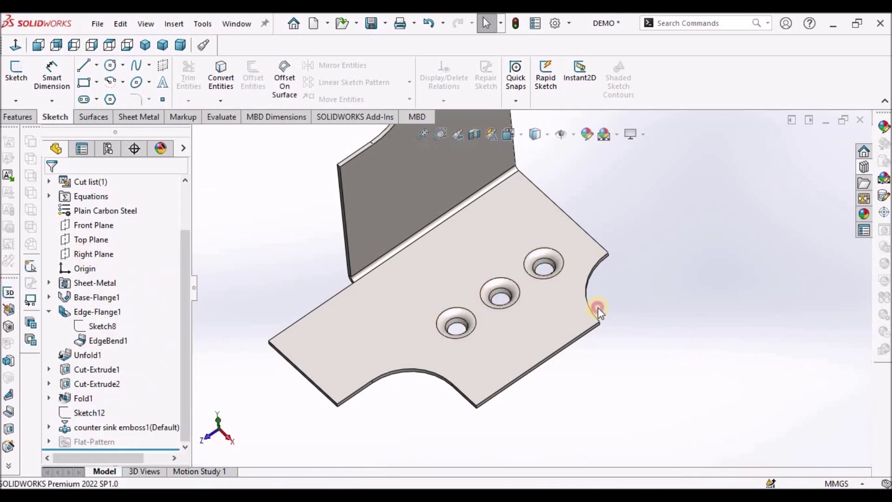
scroll(493, 300, "up", 1)
scroll(511, 308, "down", 1)
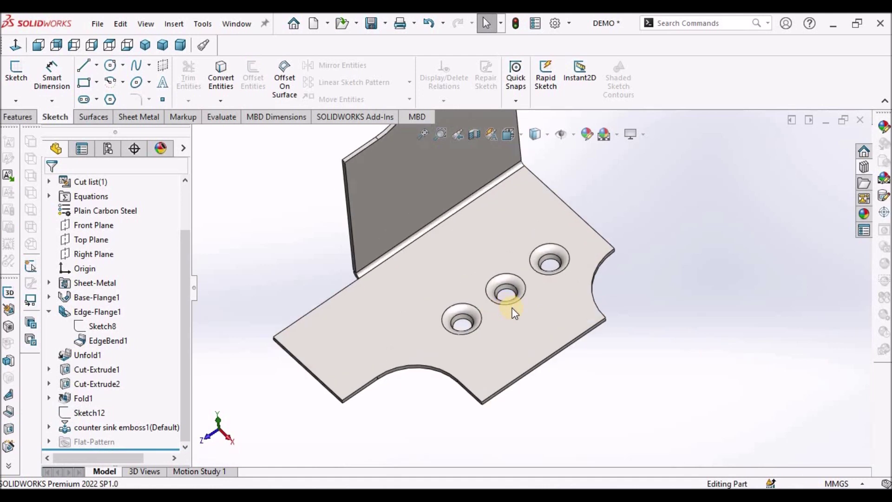
left_click(84, 411)
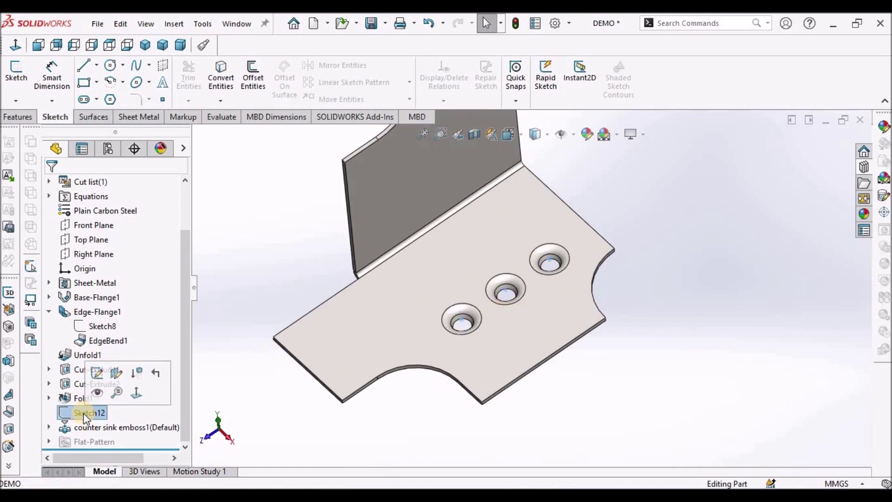
left_click(660, 287)
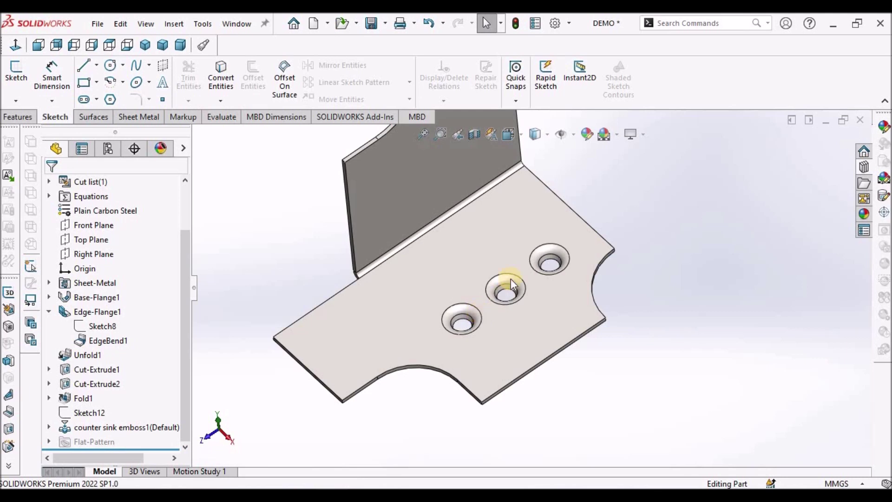
scroll(511, 277, "up", 1)
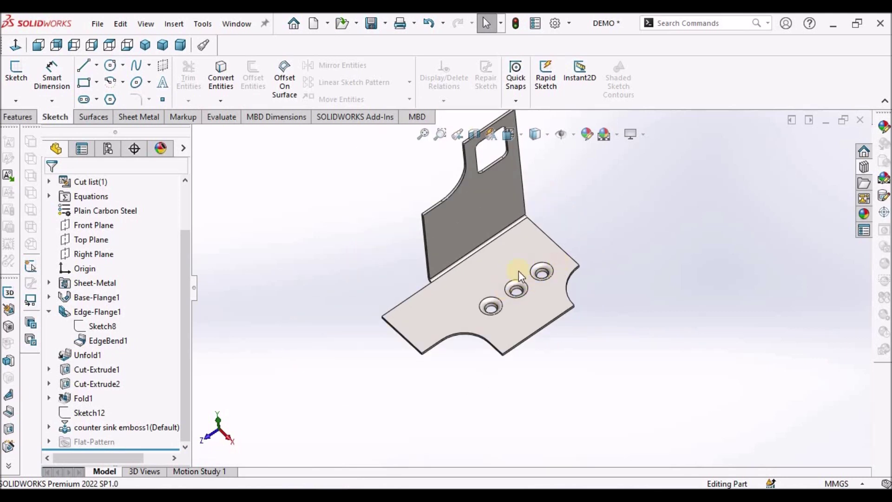
Examine the counter sink emboss feature's type and position settings and the embossed bracket in standard views
left_click(181, 44)
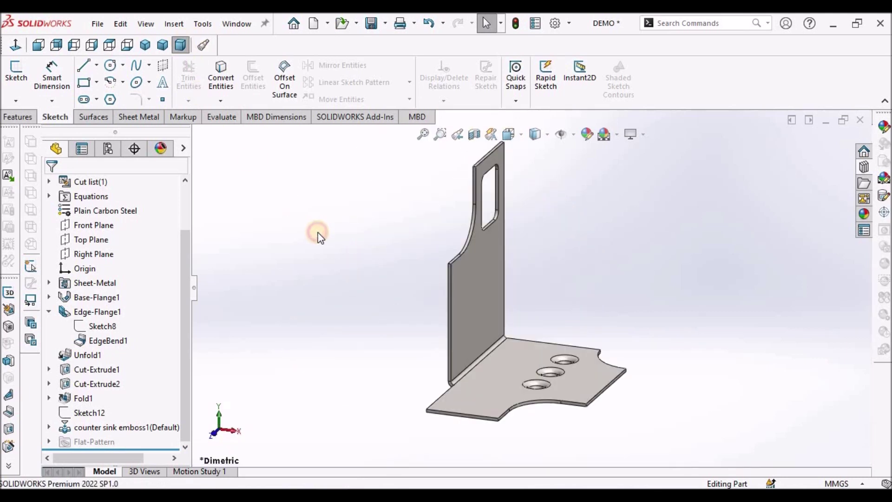
scroll(529, 285, "up", 3)
middle_click_drag(618, 320, 595, 361)
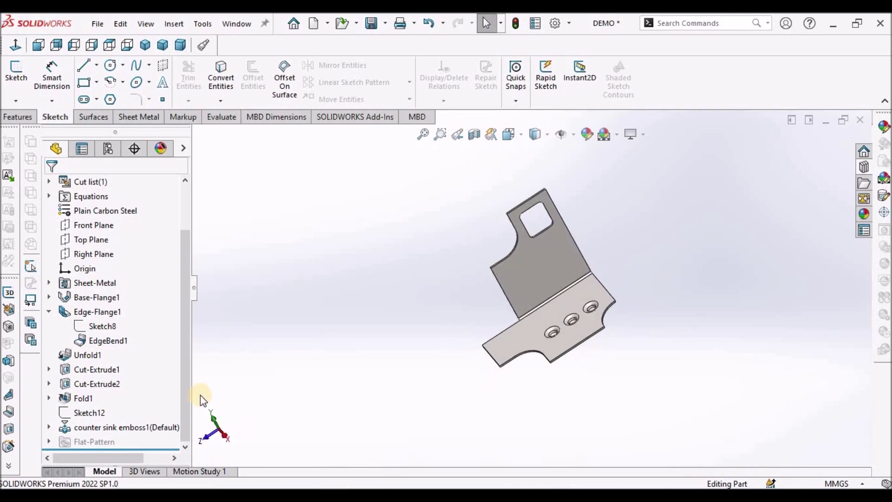
right_click(123, 428)
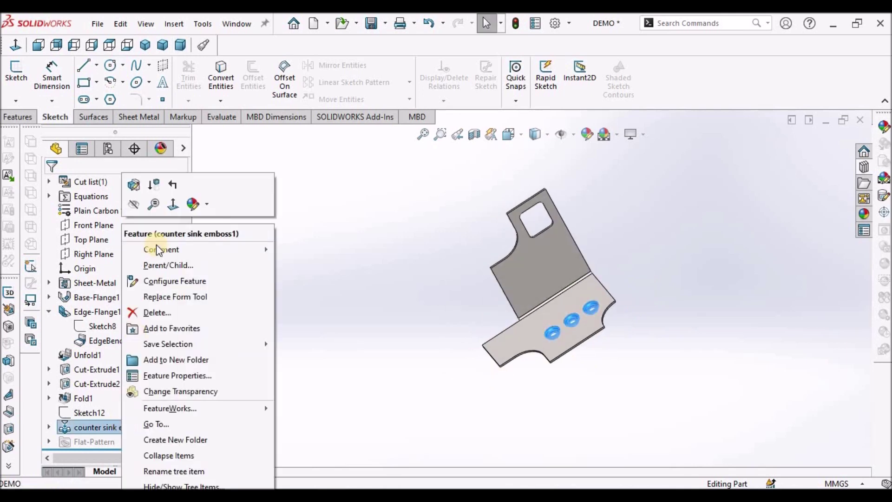
left_click(123, 182)
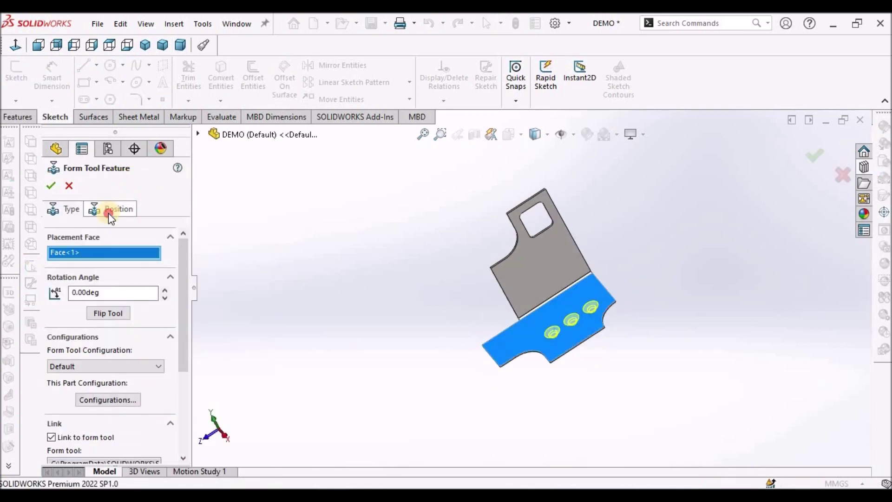
left_click(114, 209)
scroll(571, 388, "down", 2)
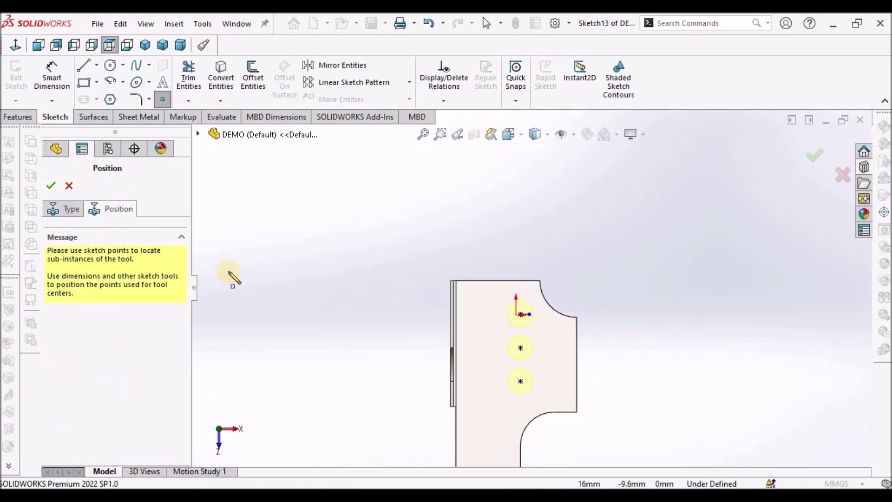
key("Return")
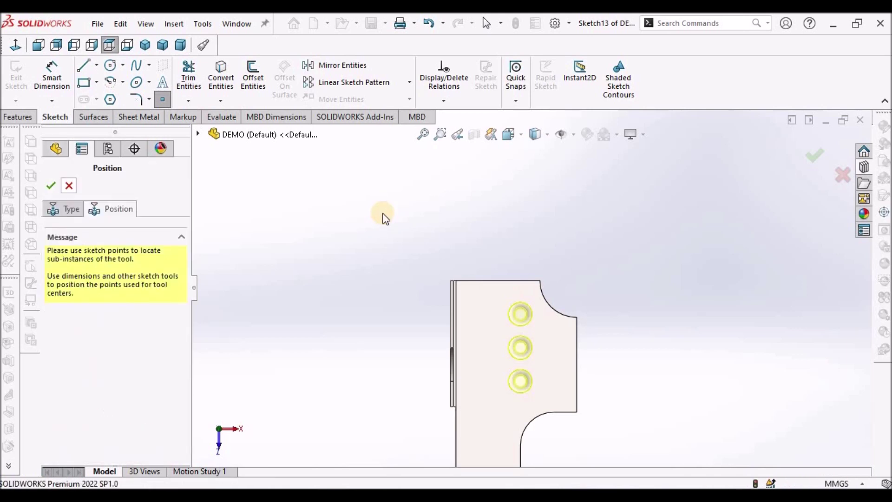
left_click(145, 45)
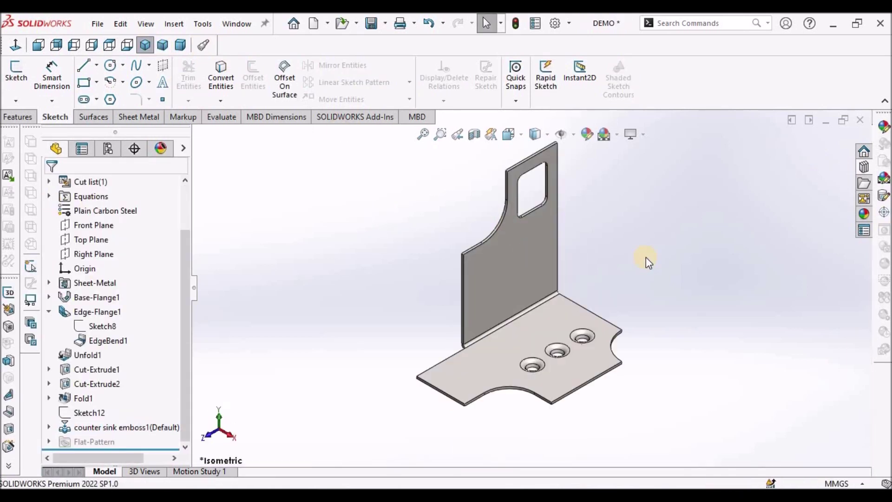
scroll(641, 324, "up", 1)
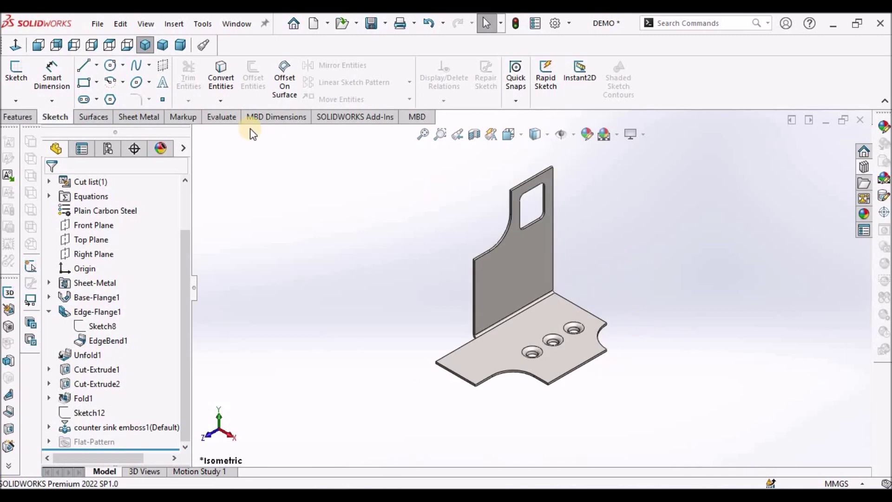
Start a Break Corner with the rounded break type and 5 mm radius on the two corners of the base flange's uncut end
left_click(138, 116)
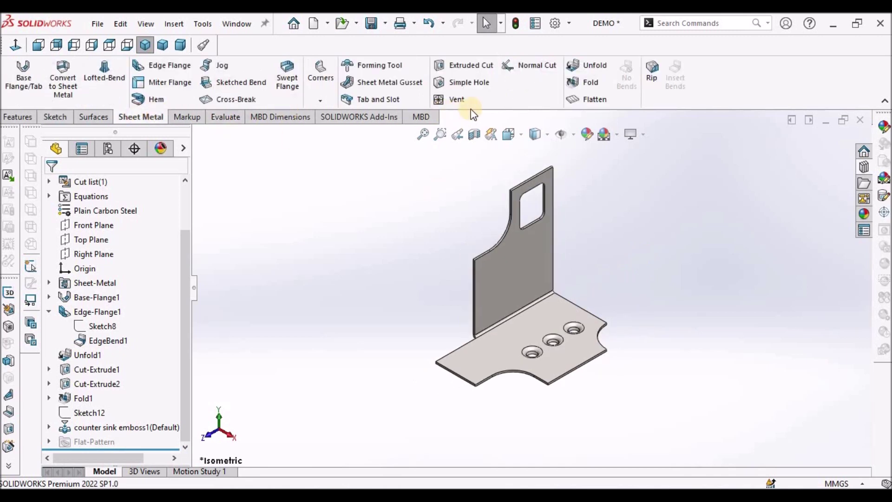
left_click(315, 100)
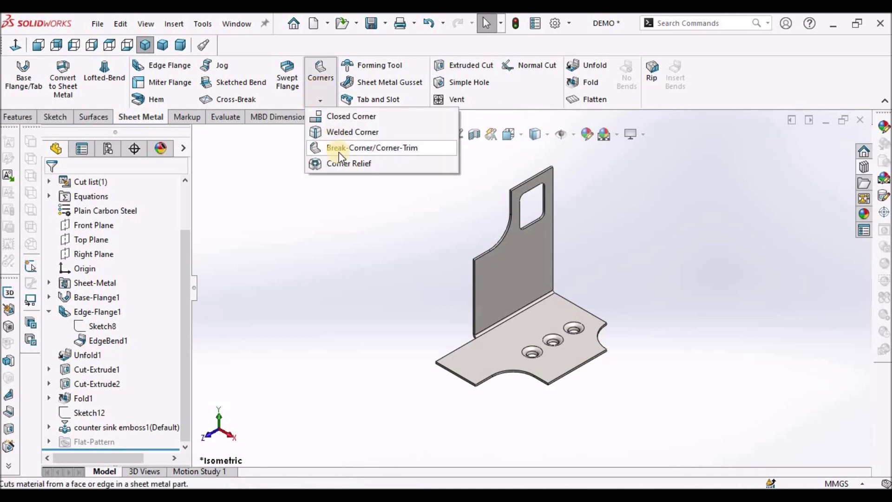
left_click(366, 148)
left_click(73, 270)
left_click(99, 271)
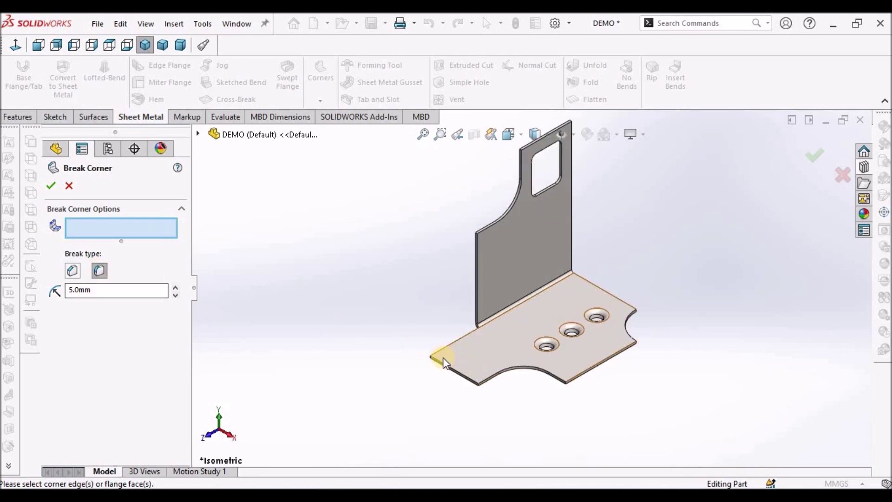
scroll(433, 352, "down", 5)
left_click(423, 345)
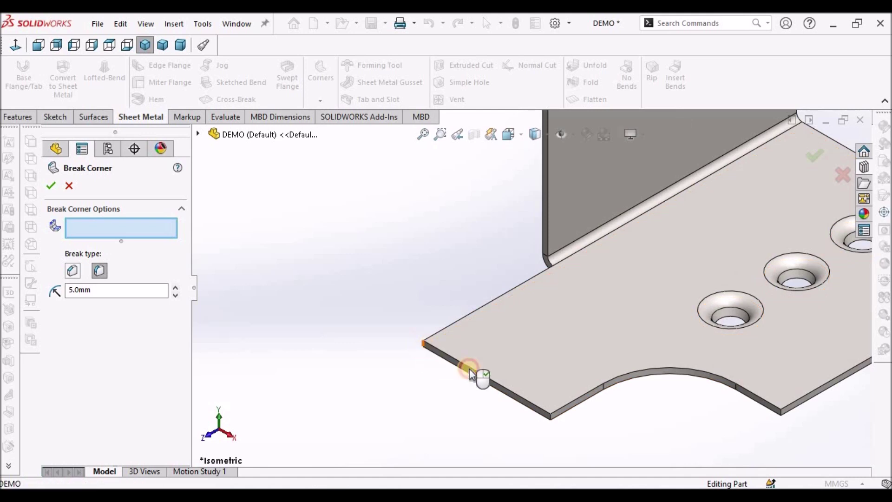
left_click(550, 417)
Add the base flange's three remaining outer corners beside the arc cutouts to the break corner selection
scroll(695, 372, "up", 3)
scroll(578, 323, "down", 5)
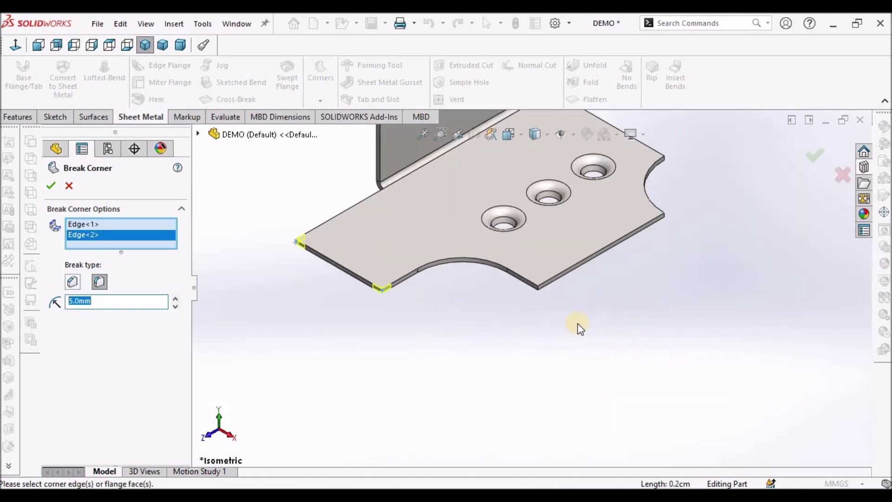
left_click(554, 279)
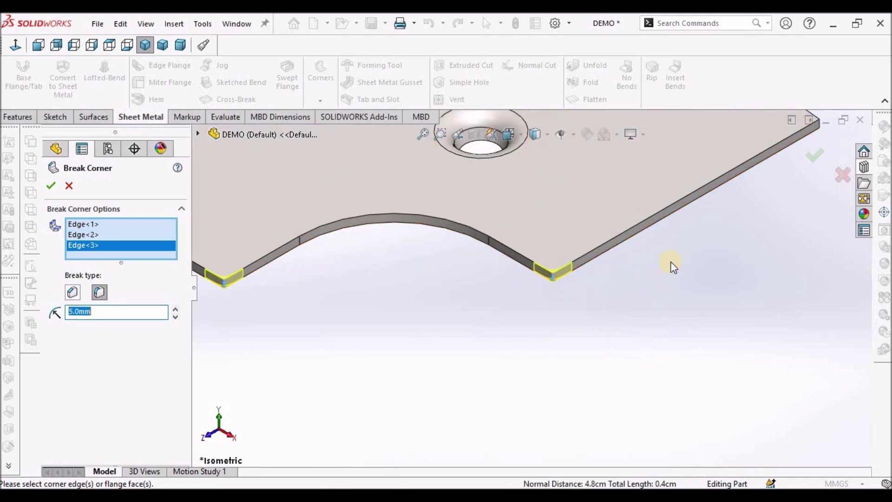
scroll(697, 200, "up", 3)
scroll(664, 221, "down", 5)
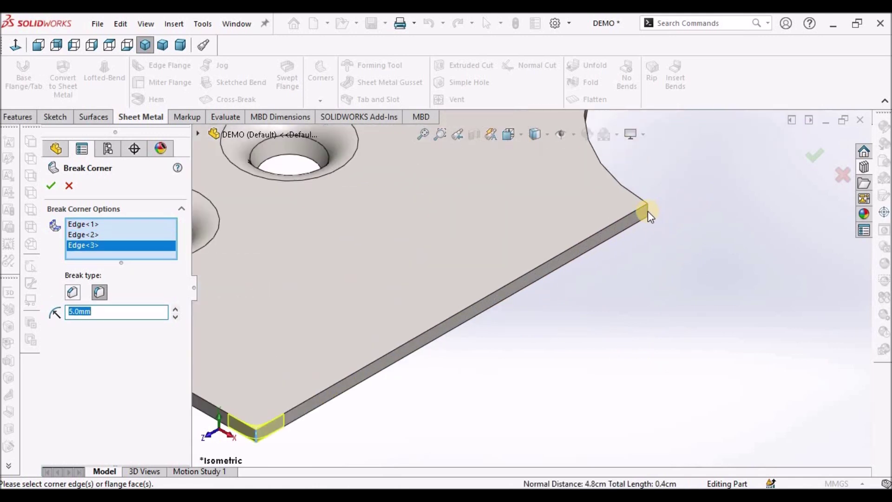
left_click(650, 218)
scroll(655, 252, "up", 3)
scroll(558, 228, "down", 5)
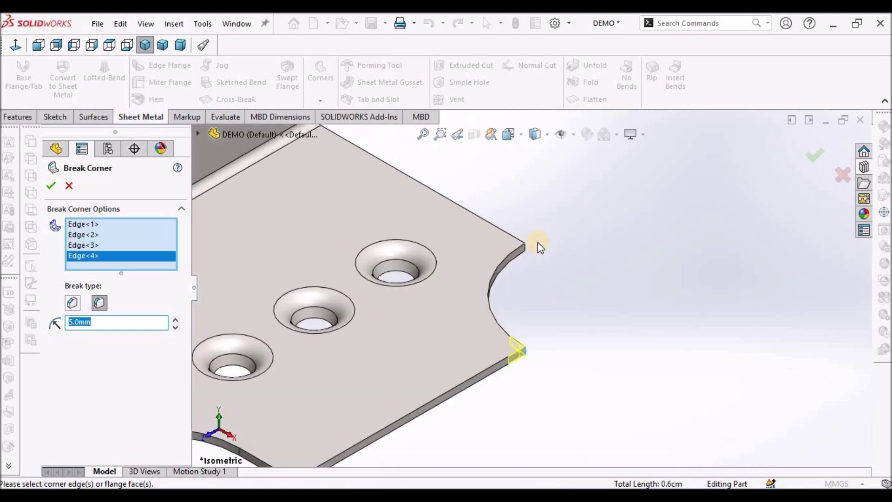
scroll(530, 250, "down", 2)
left_click(517, 260)
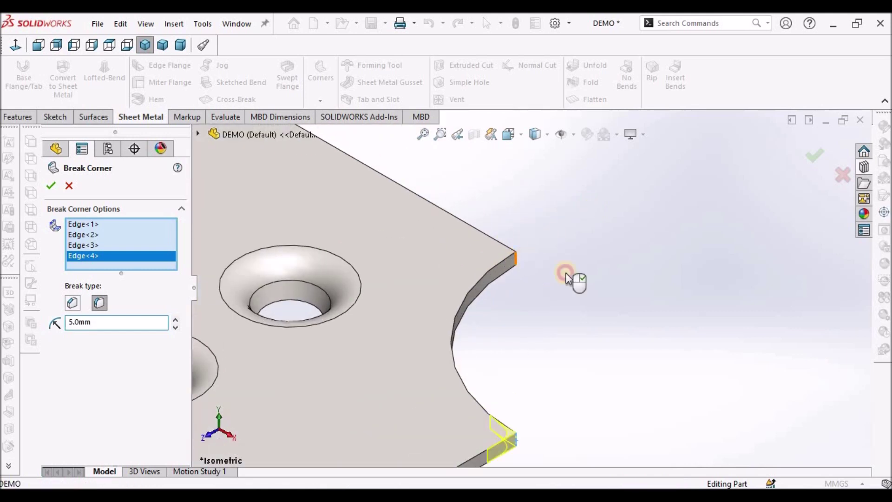
Add the edge flange's three upper outer corners to the selection and apply the 5 mm break corner
scroll(590, 284, "up", 4)
scroll(426, 233, "down", 6)
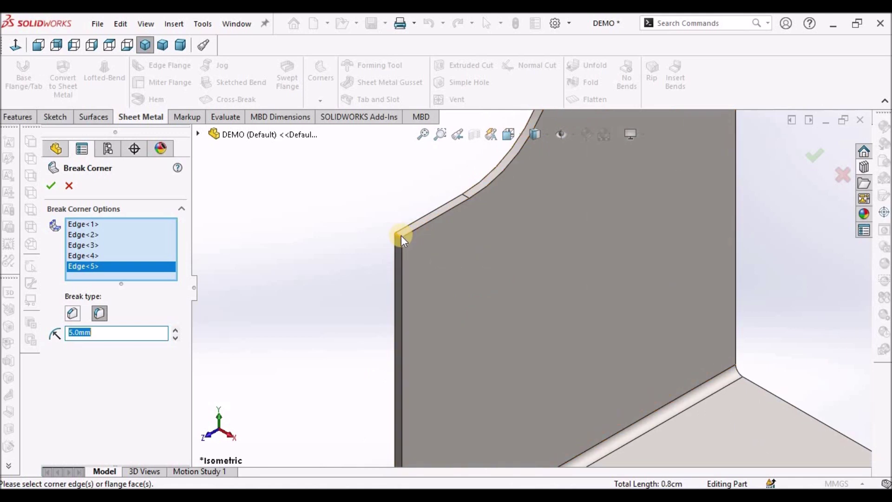
left_click(400, 235)
scroll(525, 223, "up", 4)
scroll(530, 237, "down", 8)
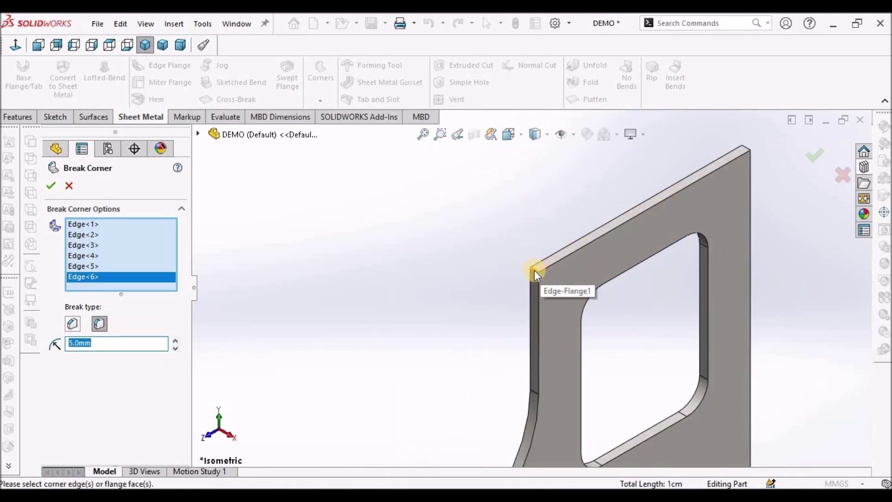
left_click(534, 269)
left_click(746, 149)
scroll(561, 300, "up", 5)
scroll(560, 309, "up", 2)
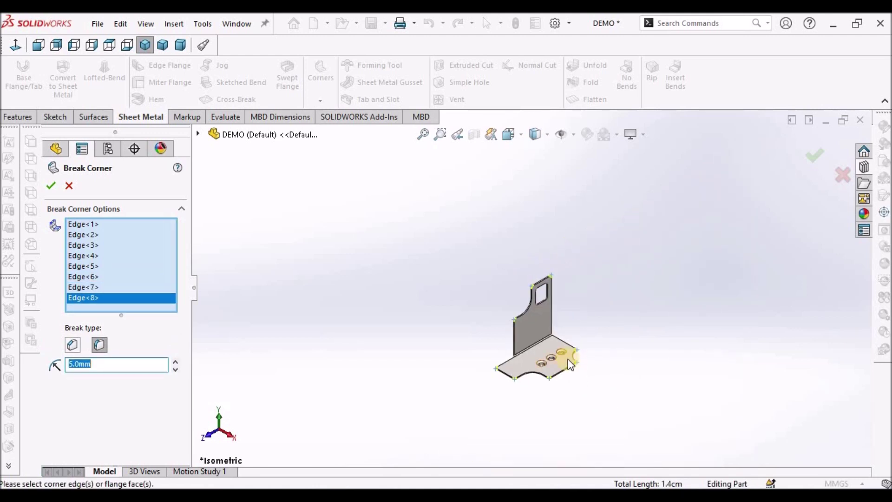
left_click(51, 186)
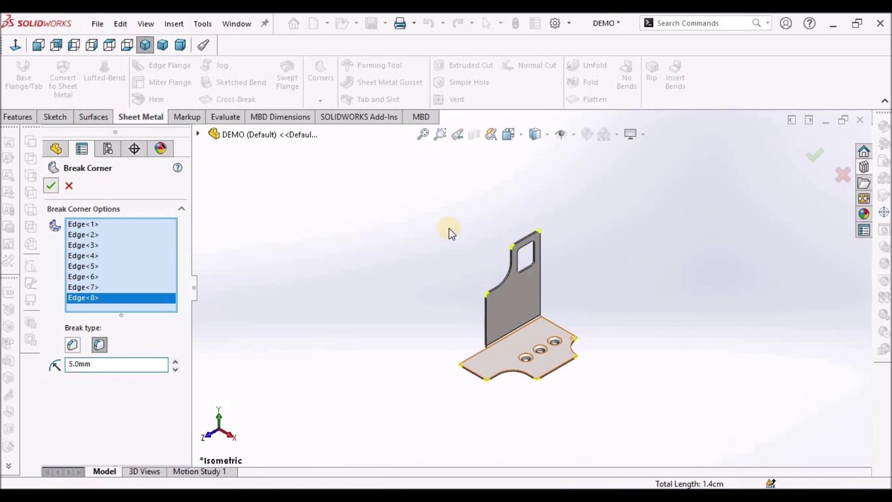
Save the bracket part with its rounded corners
scroll(513, 298, "down", 3)
scroll(512, 297, "up", 3)
middle_click_drag(512, 298, 491, 276)
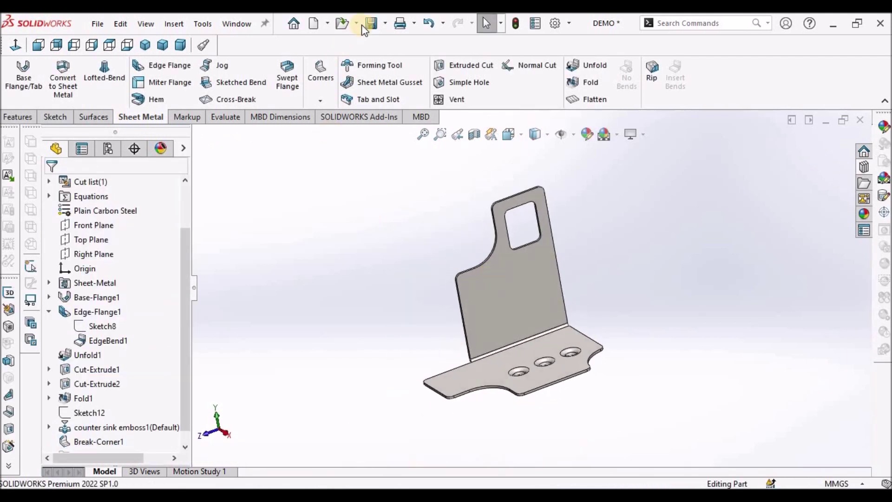
left_click(372, 23)
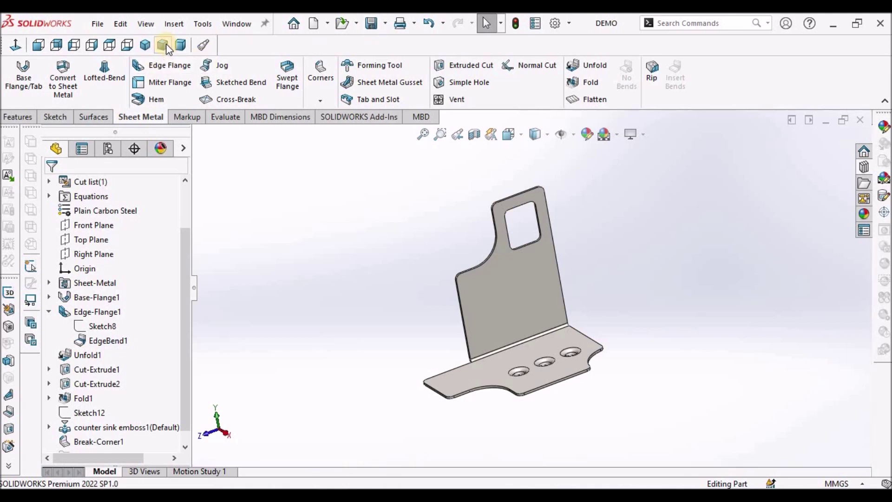
left_click(162, 44)
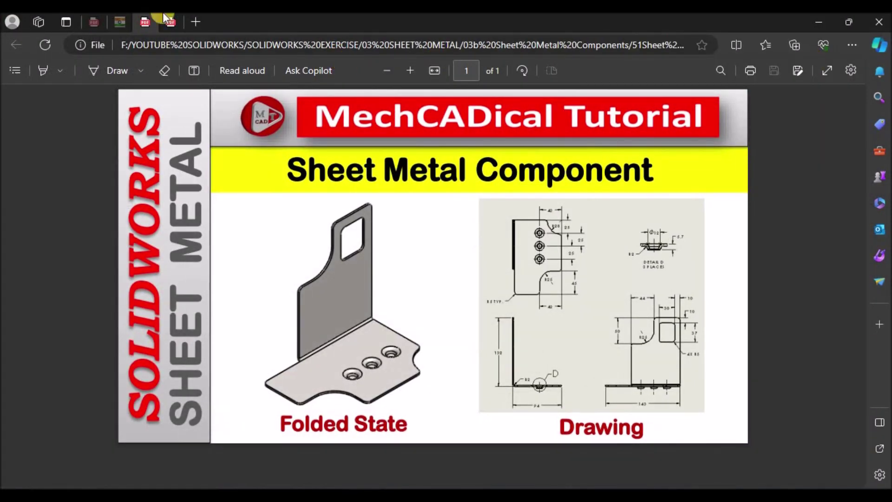
Check the reference drawing PDF's view layout and dimensions, and switch to the DEMO drawing in SOLIDWORKS
left_click(169, 20)
scroll(333, 255, "up", 8)
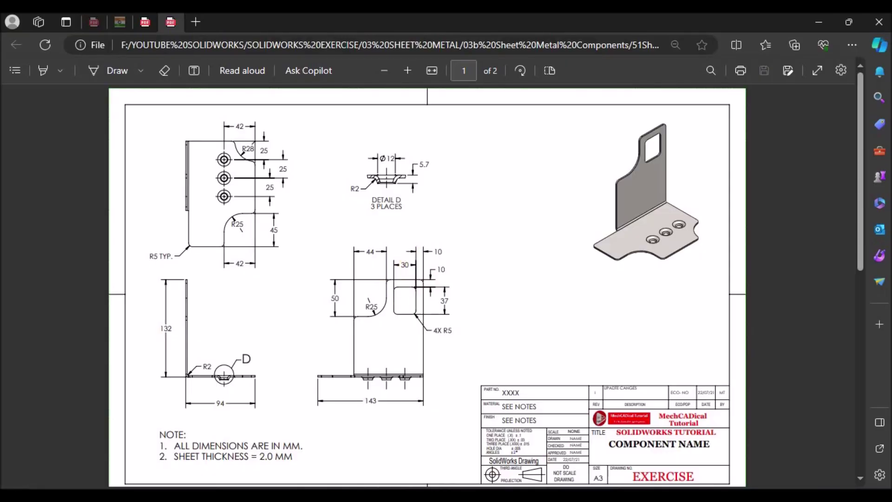
left_click(325, 495)
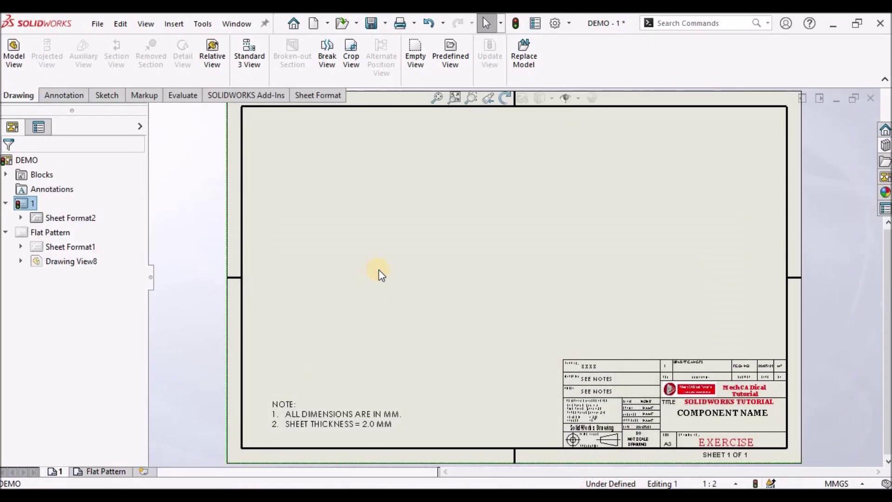
Insert a model view of the DEMO part on the sheet and set its orientation to Front
left_click(18, 63)
left_click(64, 262)
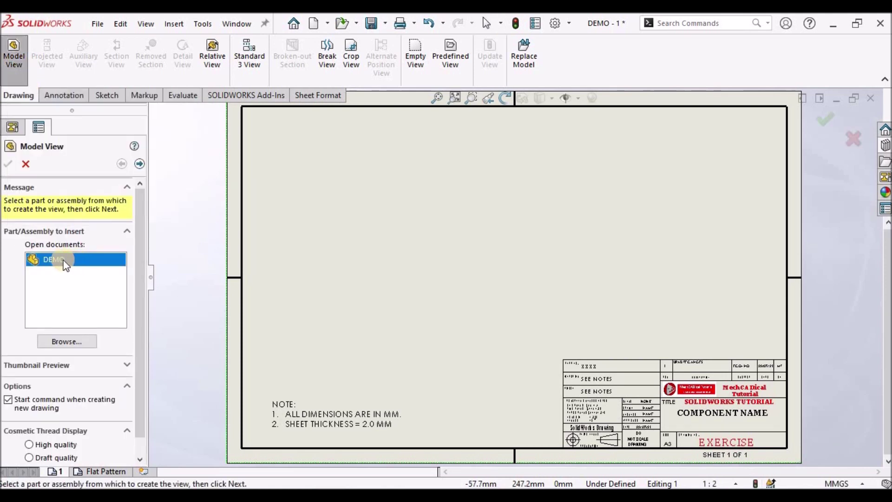
left_click(411, 213)
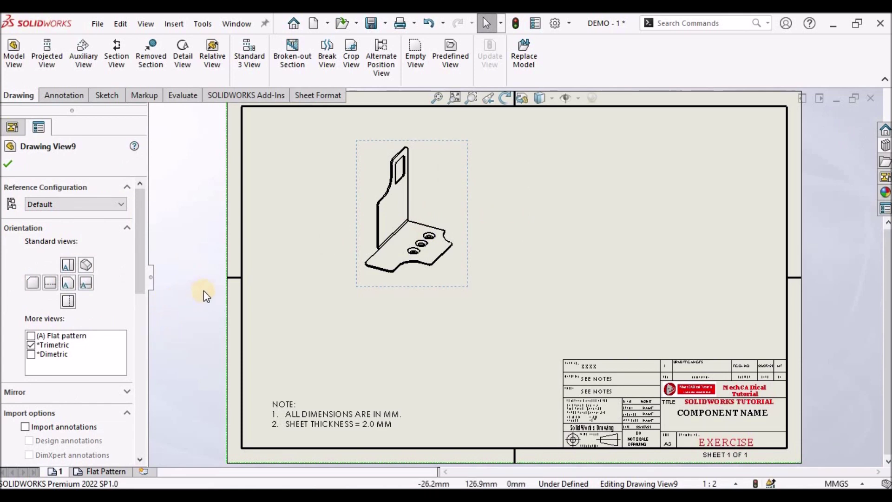
left_click(65, 283)
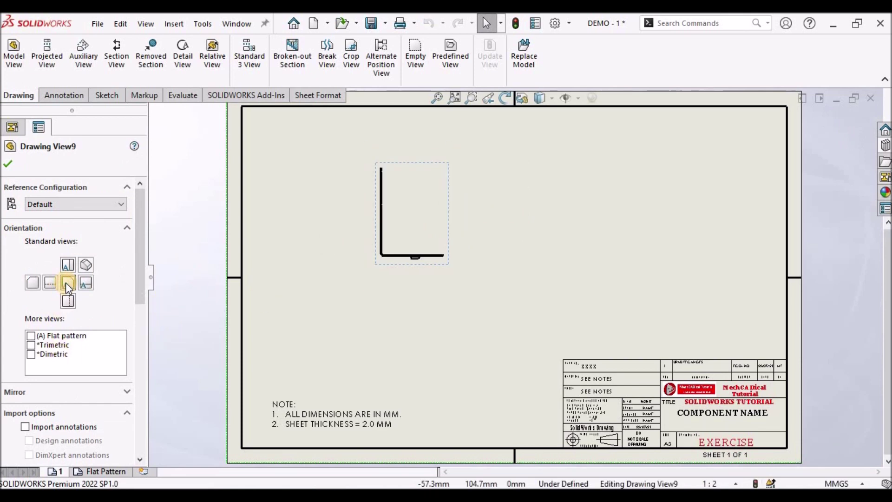
left_click(8, 166)
left_click(358, 289)
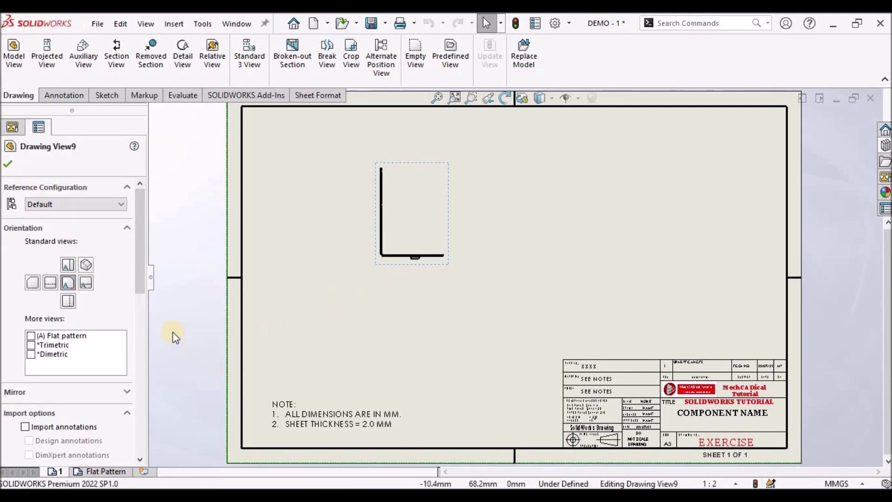
Check the front view's display style and scale settings, and move the view down to just above the notes
left_click_drag(137, 284, 155, 415)
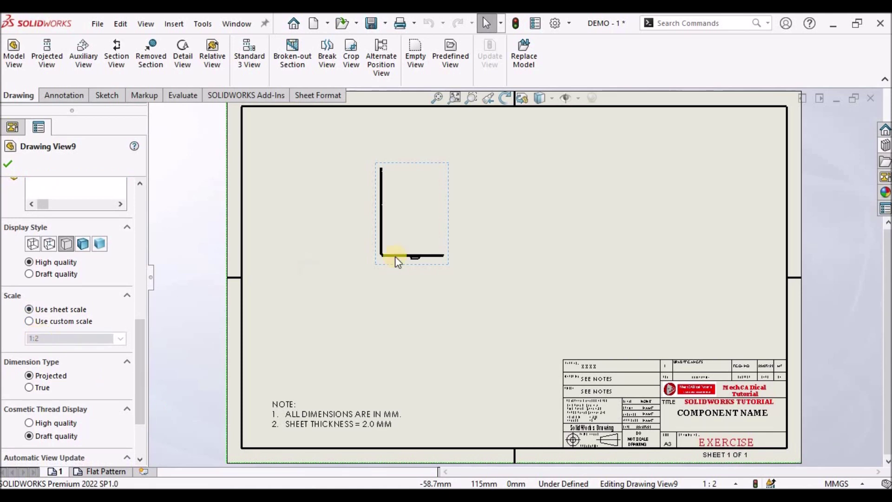
mouse_move(387, 264)
left_mouse_down()
mouse_move(349, 281)
mouse_move(313, 319)
left_mouse_up()
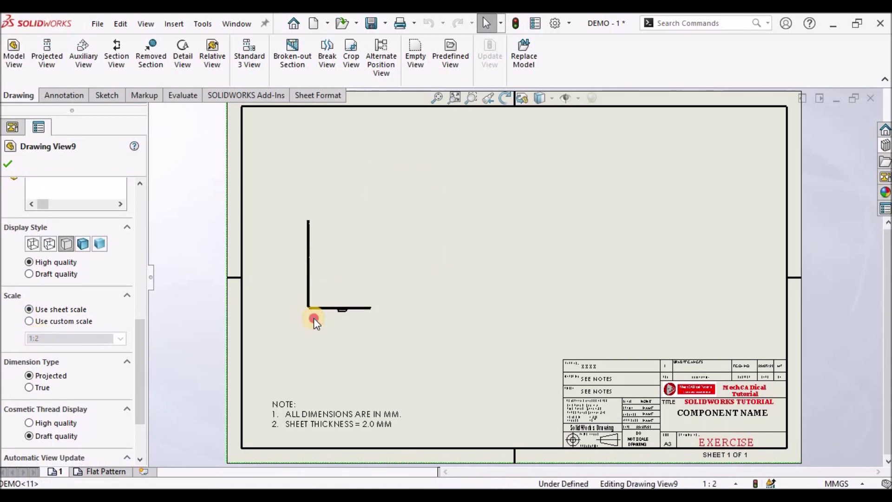
left_click(390, 345)
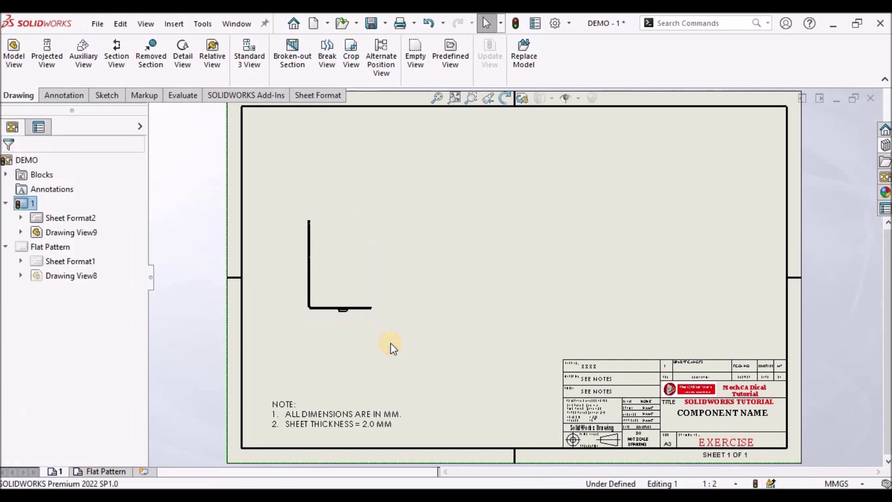
Examine the sheet's scale and projection type in the Sheet Properties
right_click(48, 473)
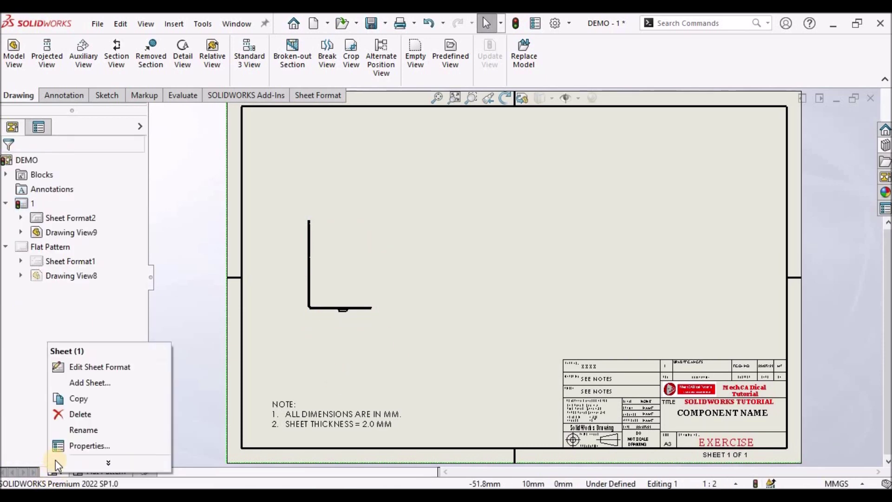
left_click(77, 446)
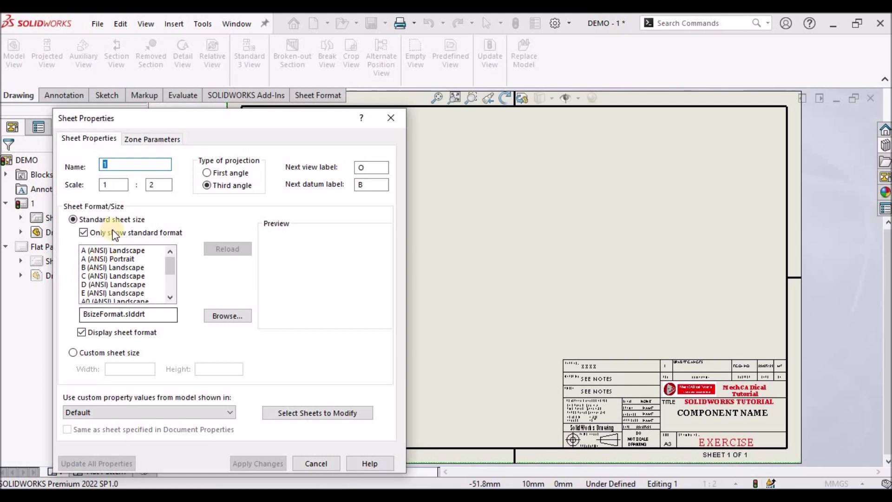
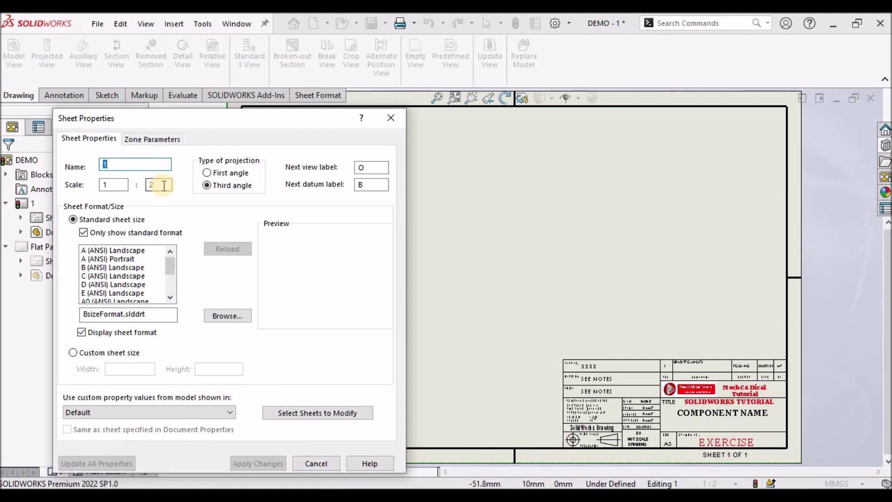
left_click(100, 185)
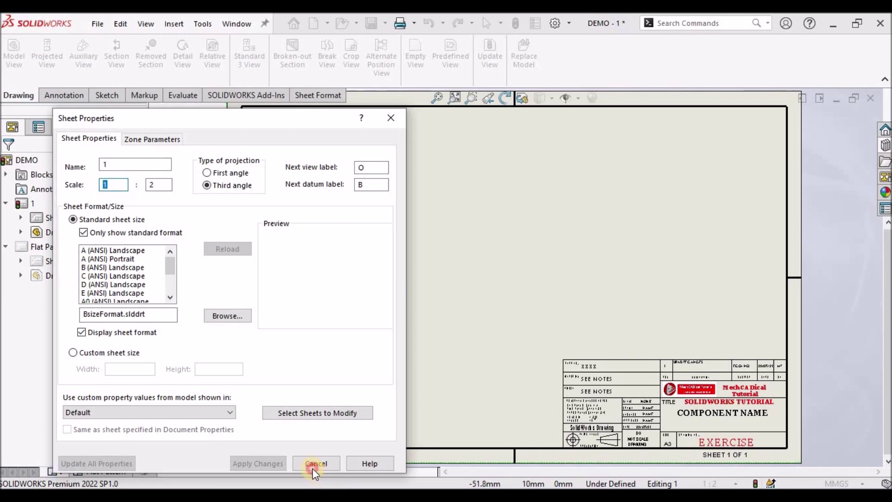
left_click(315, 464)
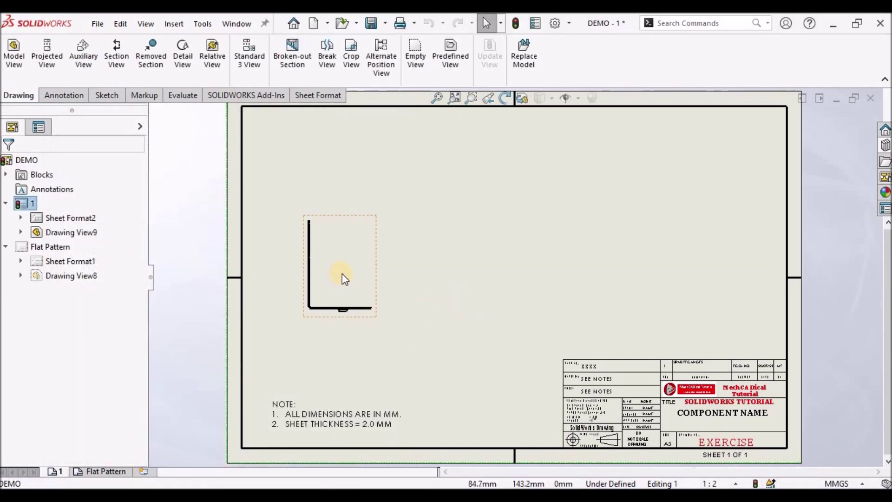
Project right and top views from the front view and shift the aligned views down within the sheet border
left_click(47, 61)
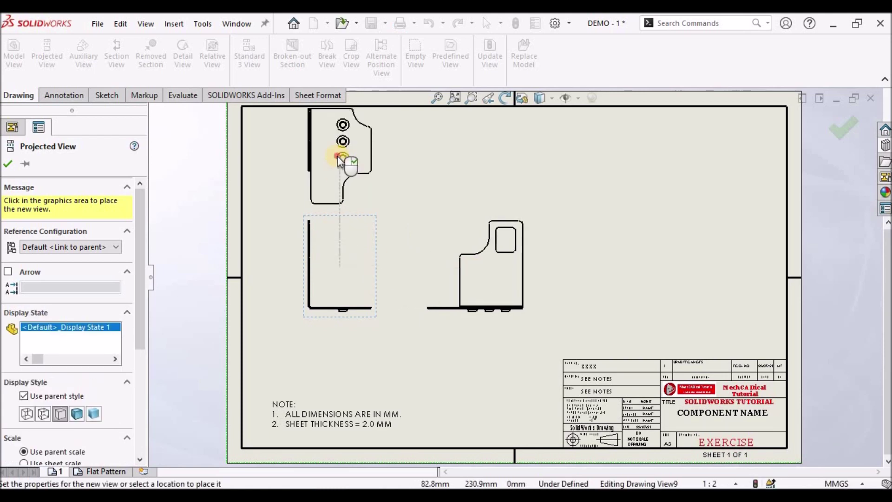
left_click(340, 160)
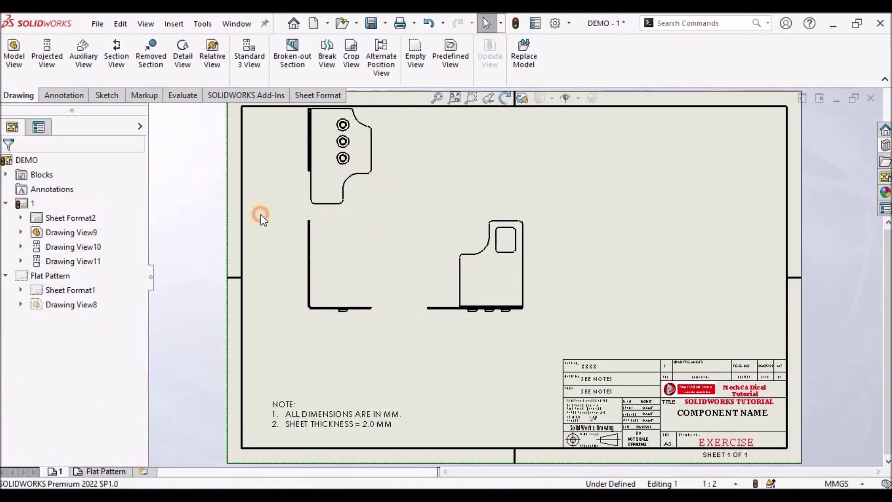
left_click_drag(367, 322, 362, 341)
left_click_drag(367, 202, 367, 234)
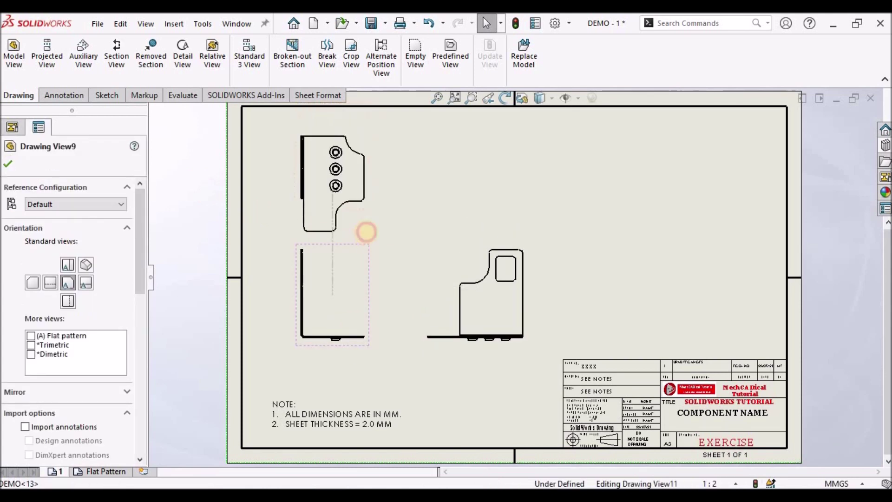
left_click(543, 217)
Project an isometric view from the front view into the sheet's upper-right corner and display it as Shaded With Edges
left_click(47, 59)
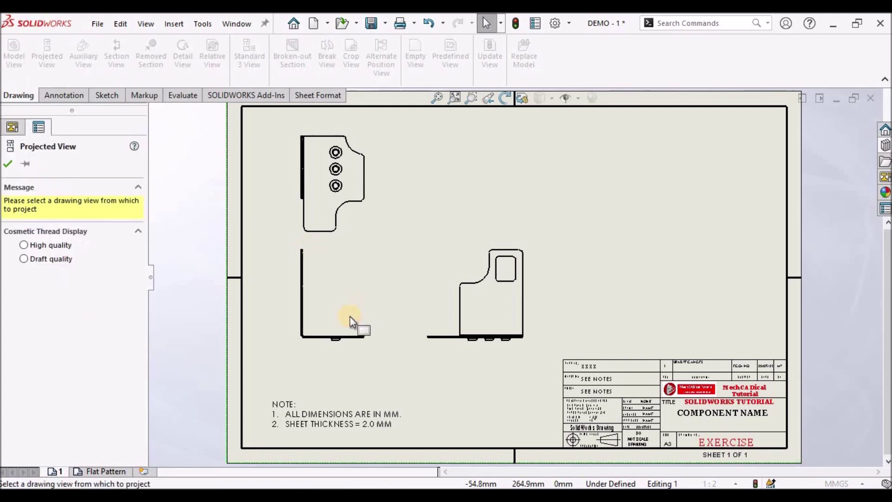
left_click(376, 293)
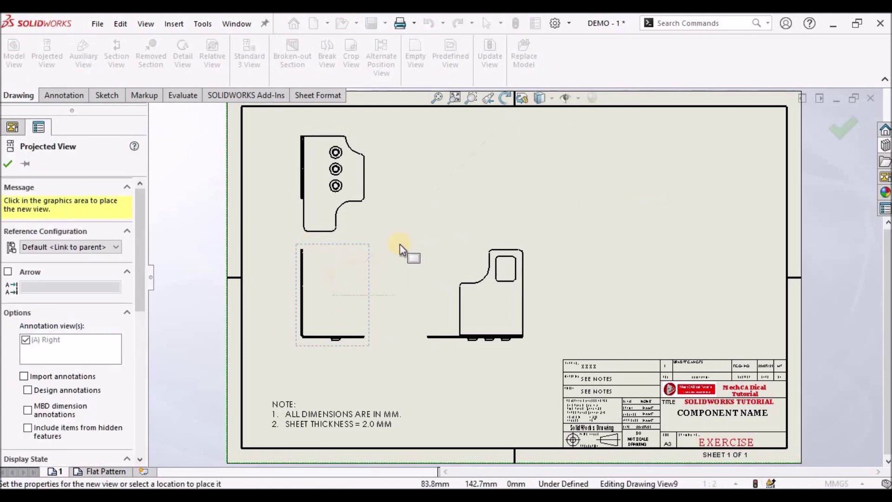
key("z")
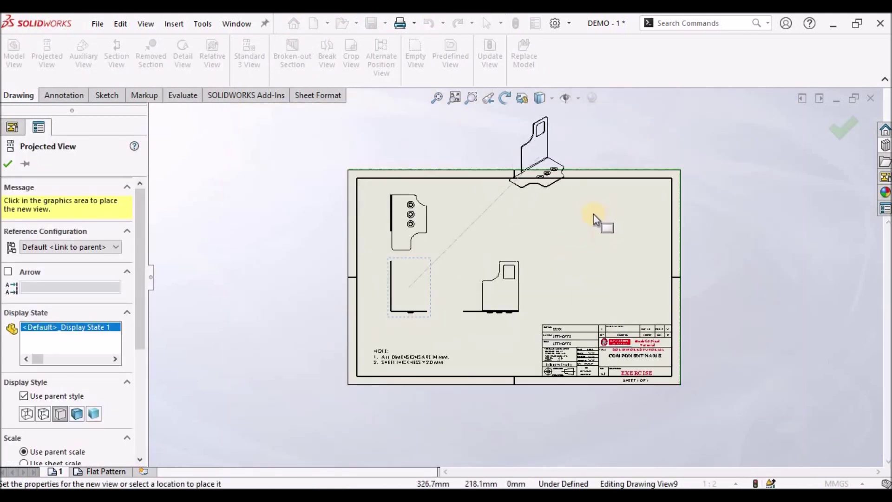
left_click(583, 226)
left_click_drag(526, 201, 615, 264)
left_click(589, 280)
left_click(610, 258)
left_click(77, 369)
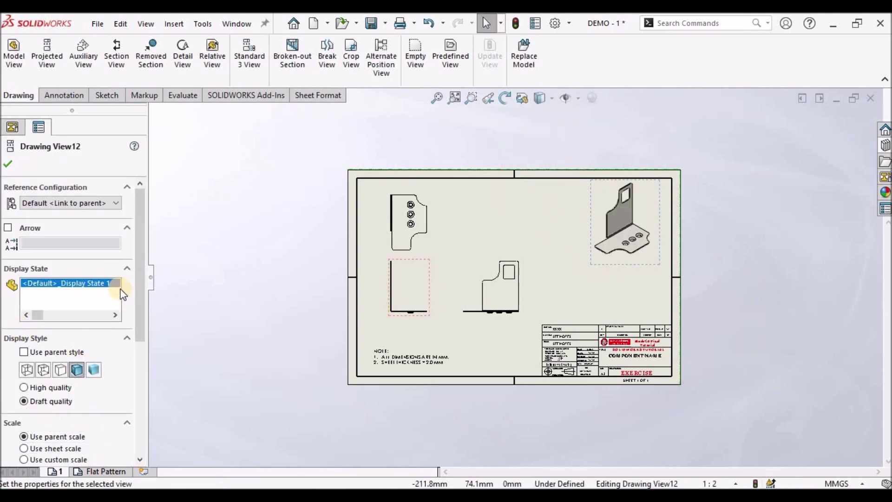
left_click(11, 165)
Dimension the front view's overall height from the base's underside to the vertical flange's top edge, placing it outside the flange
scroll(458, 258, "down", 2)
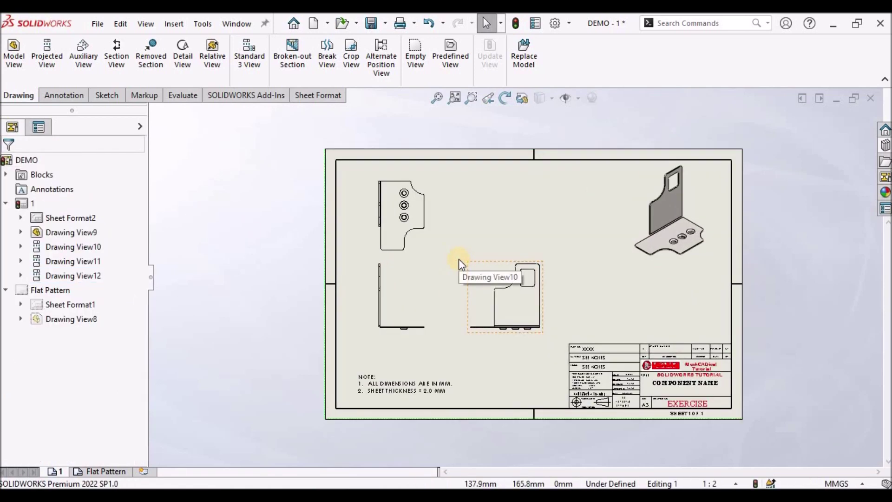
scroll(422, 314, "down", 2)
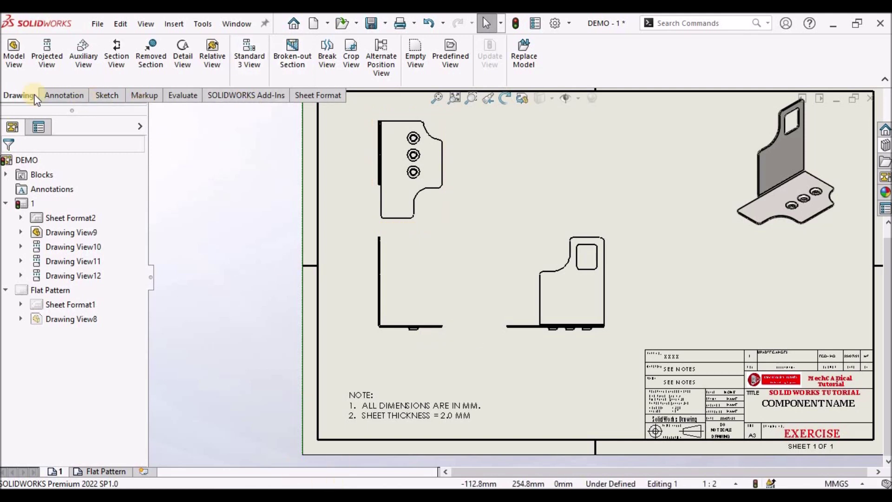
left_click(64, 96)
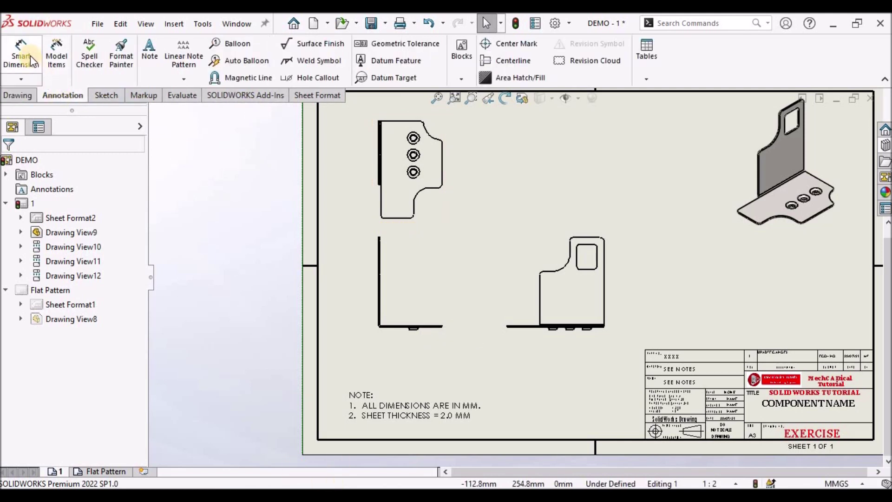
left_click(30, 55)
scroll(386, 272, "down", 5)
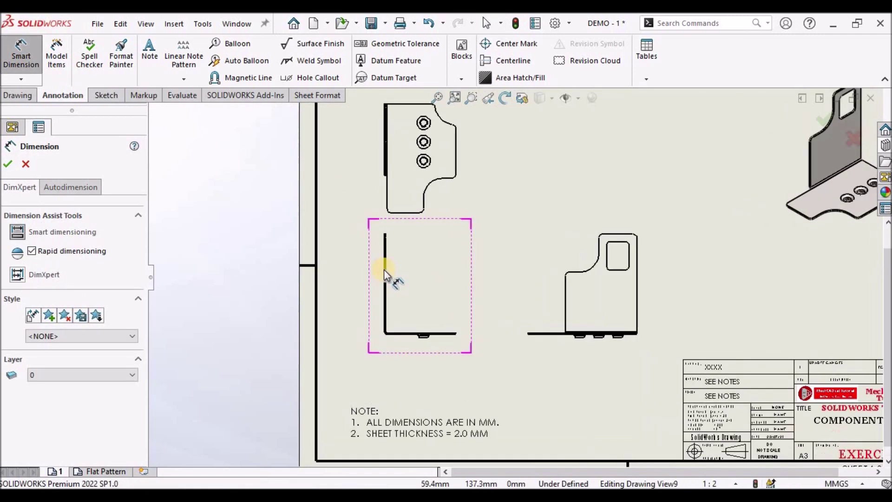
scroll(469, 414, "down", 3)
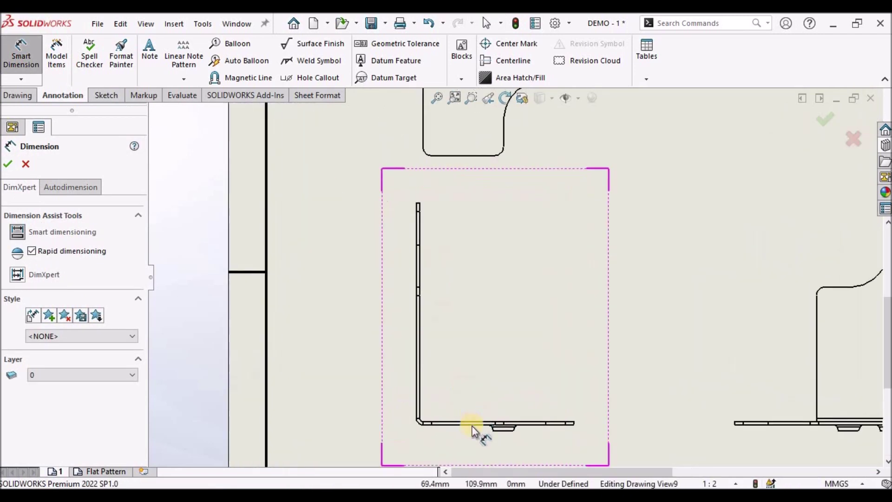
left_click(461, 406)
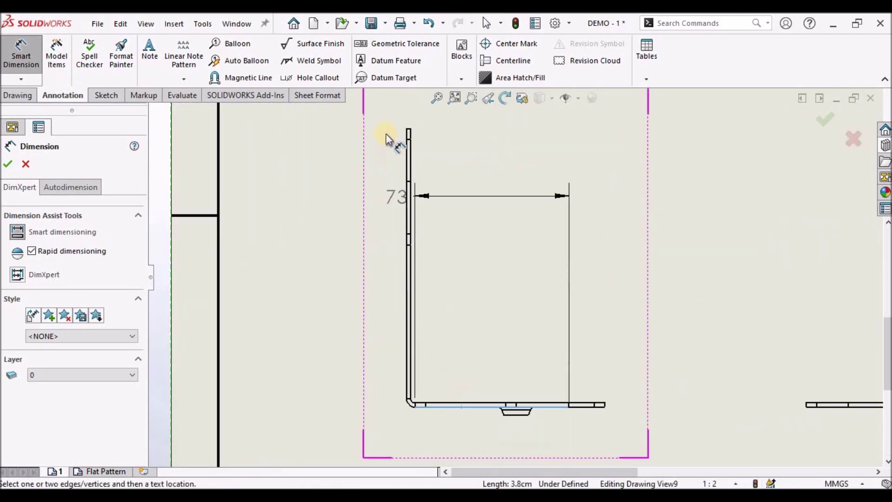
scroll(418, 172, "down", 3)
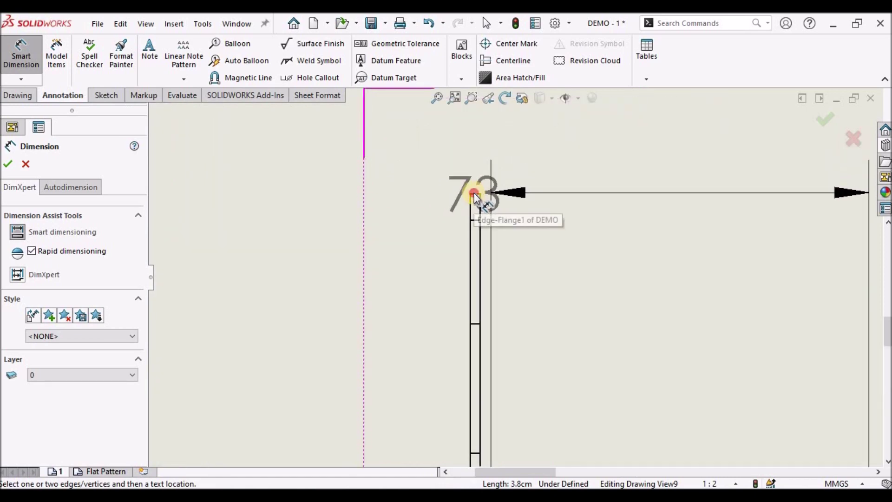
left_click(474, 193)
scroll(418, 344, "up", 3)
left_click(457, 376)
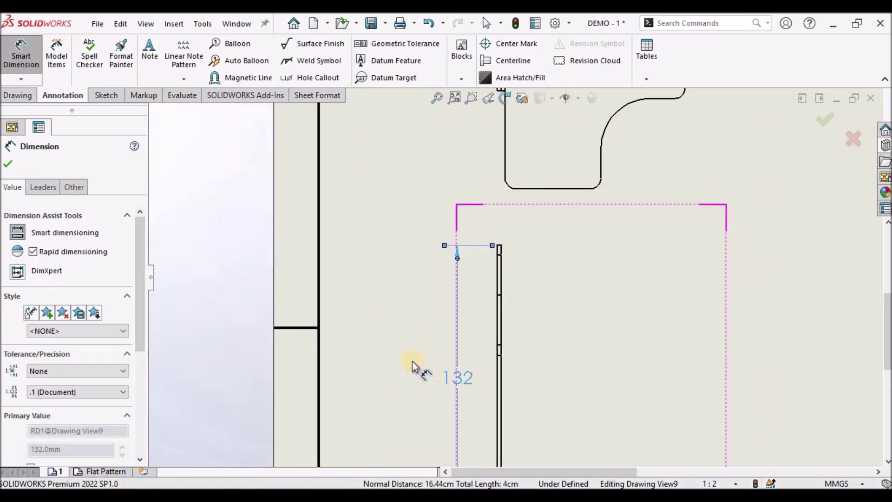
Dimension the front view's overall width from the vertical flange's outer face to the base's free end, placing it below the view
scroll(412, 361, "up", 6)
left_click(515, 314)
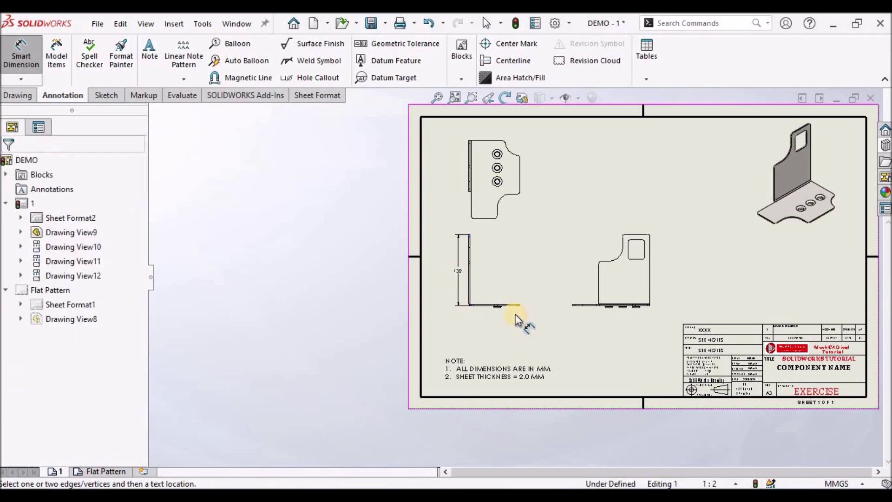
scroll(454, 285, "down", 5)
scroll(453, 283, "down", 2)
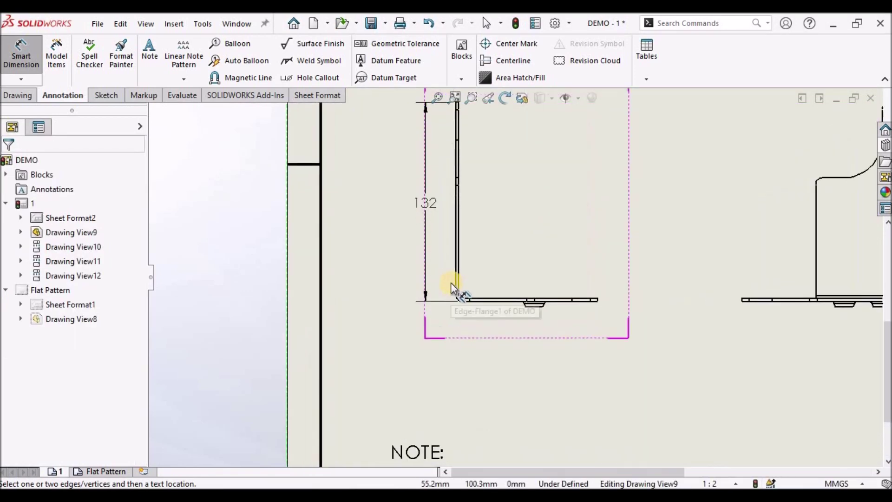
left_click(456, 278)
scroll(590, 300, "down", 5)
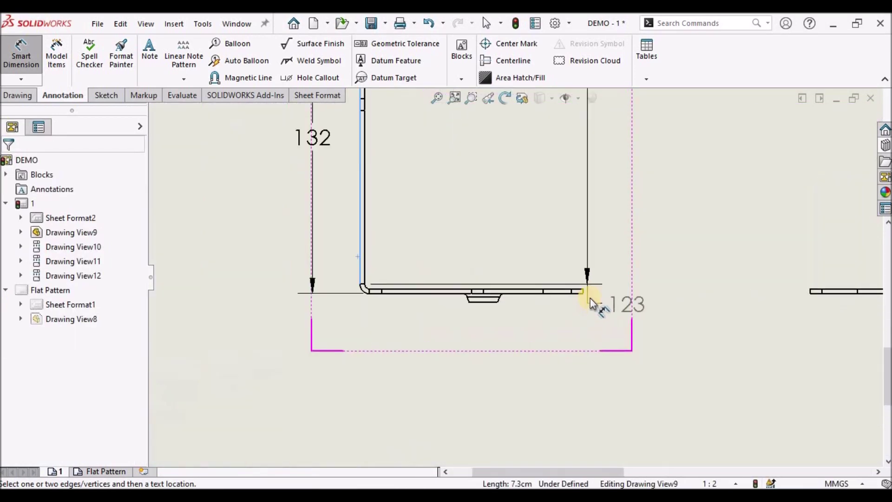
left_click(546, 272)
scroll(389, 356, "up", 4)
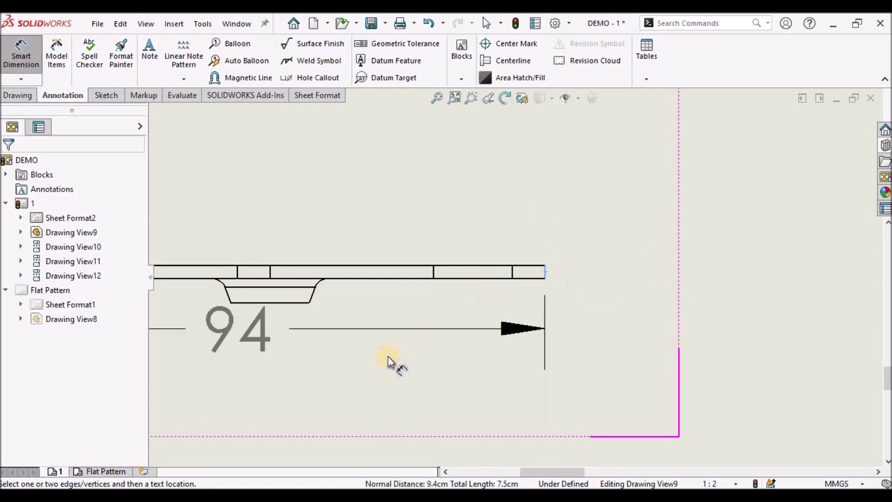
left_click(433, 343)
scroll(507, 305, "up", 3)
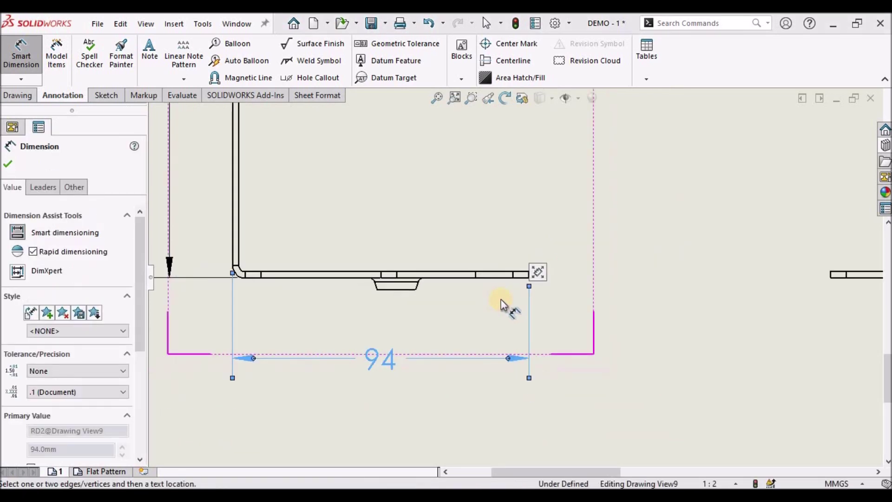
left_click(8, 164)
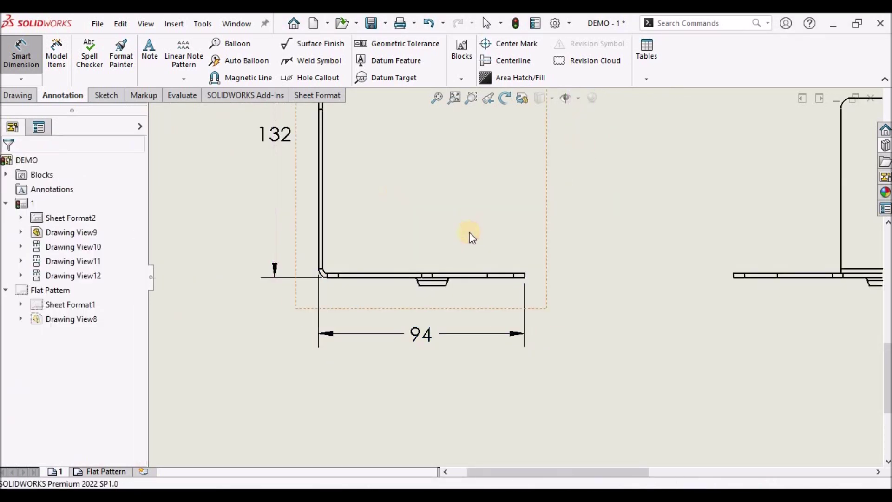
Dimension the right view's overall width from the base's free end to the flange's far vertical edge, placing it below the view
scroll(470, 232, "up", 3)
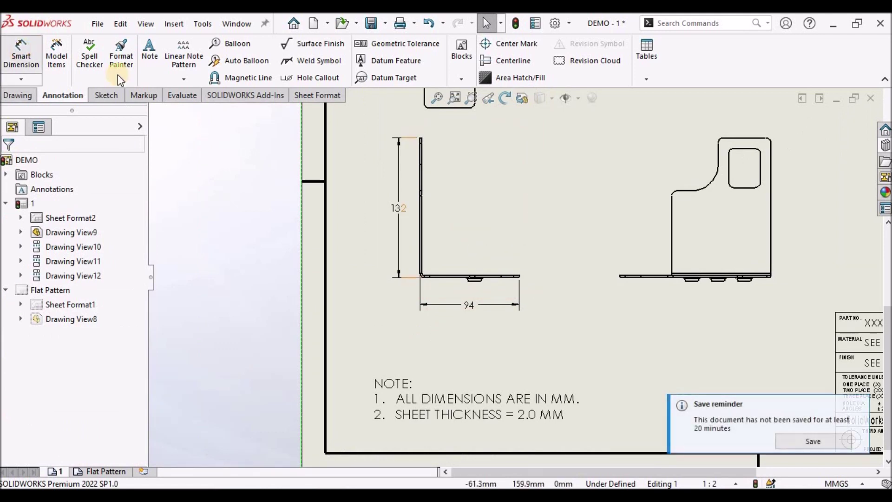
left_click(21, 55)
scroll(743, 278, "down", 3)
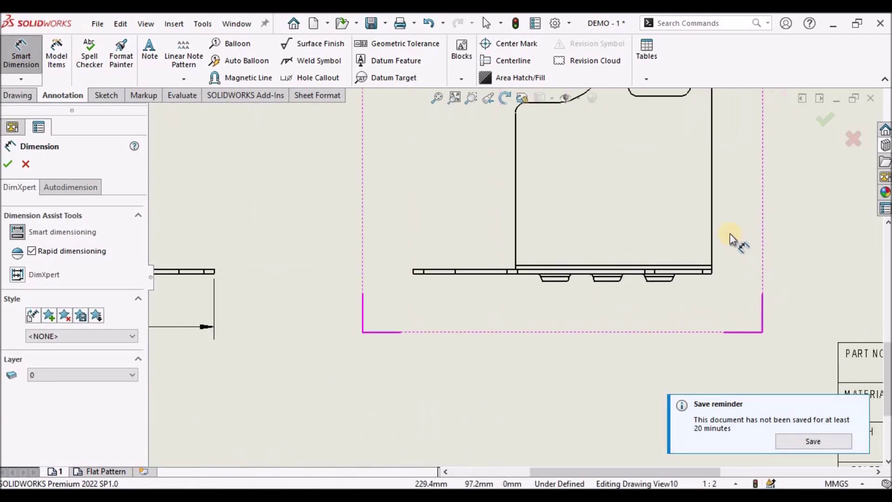
left_click(711, 230)
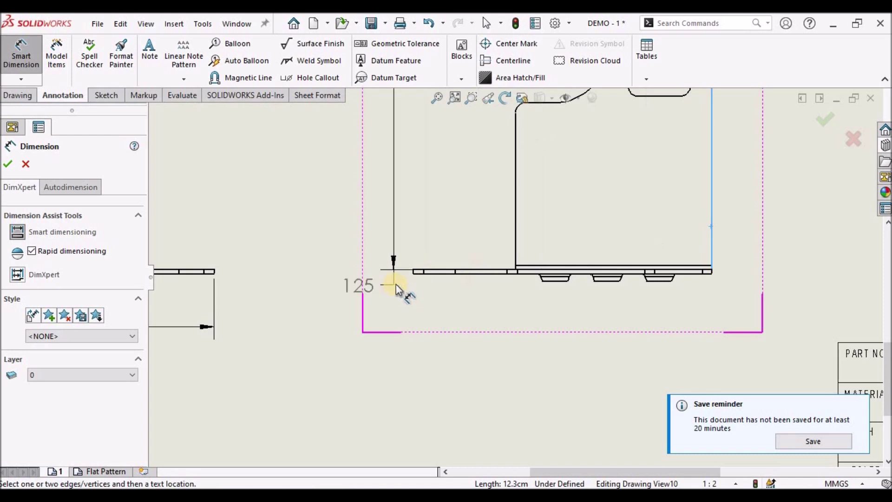
scroll(396, 284, "down", 3)
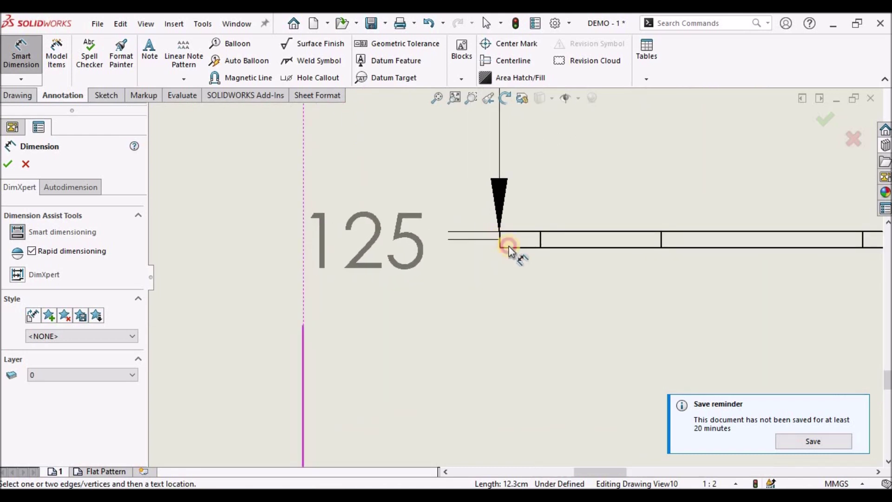
scroll(499, 241, "down", 3)
scroll(564, 319, "up", 3)
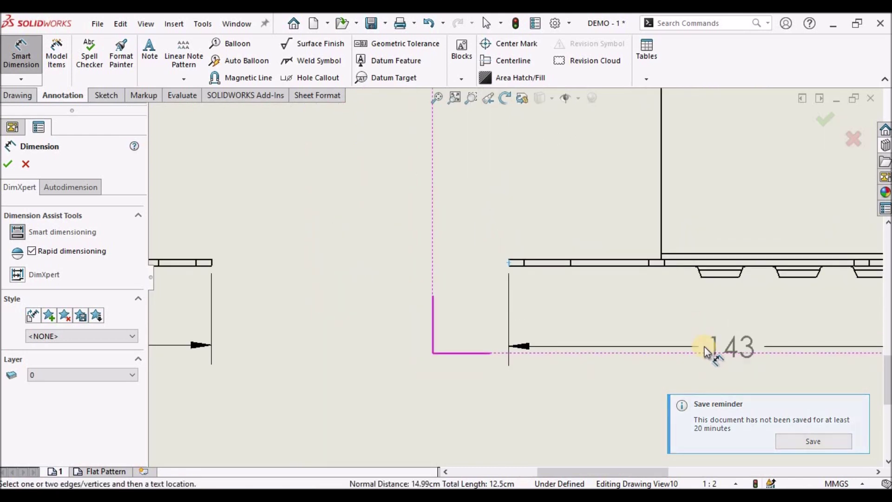
left_click(704, 346)
scroll(558, 293, "up", 3)
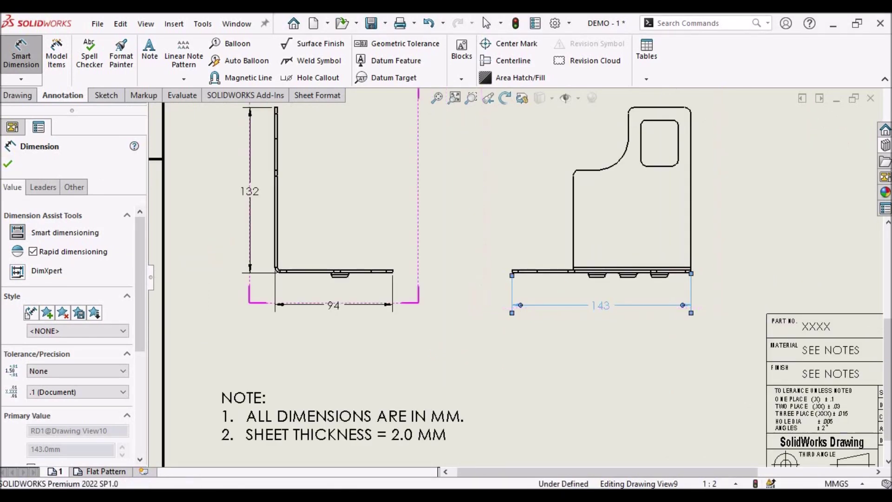
left_click(539, 394)
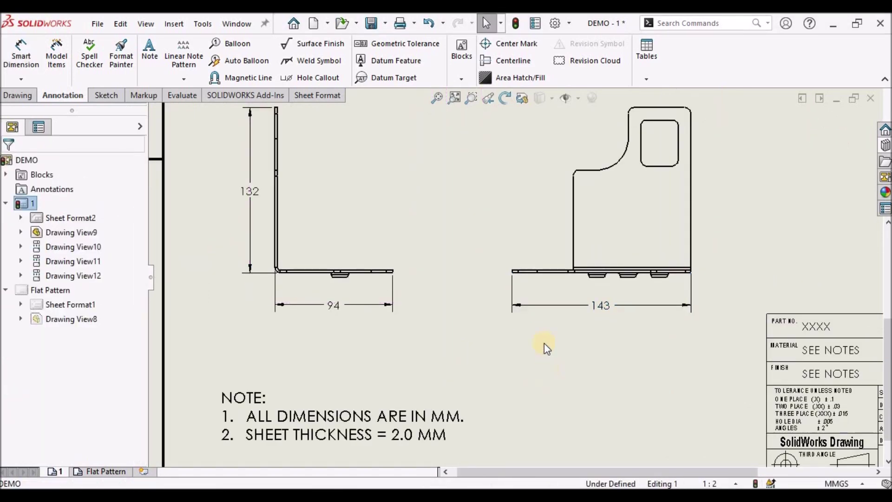
Dimension the rectangular window's width in the right view, placing it above the flange
scroll(545, 343, "up", 5)
scroll(509, 225, "down", 2)
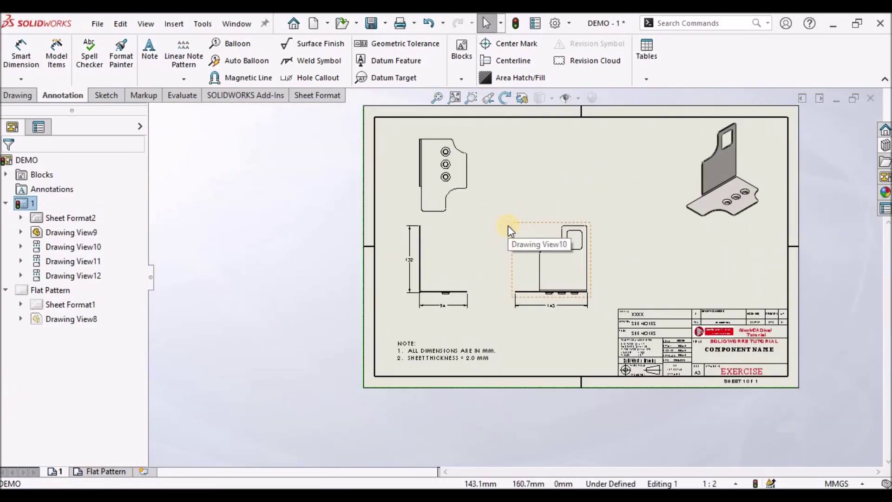
scroll(455, 299, "down", 1)
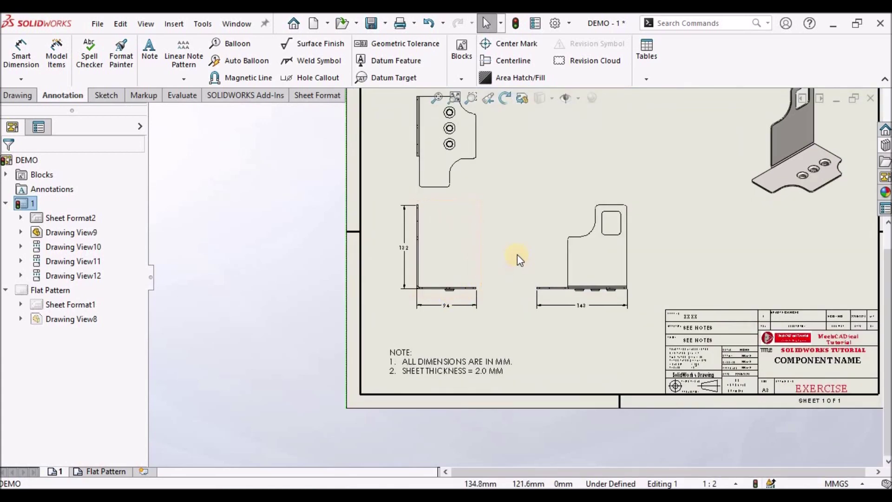
scroll(623, 208, "down", 2)
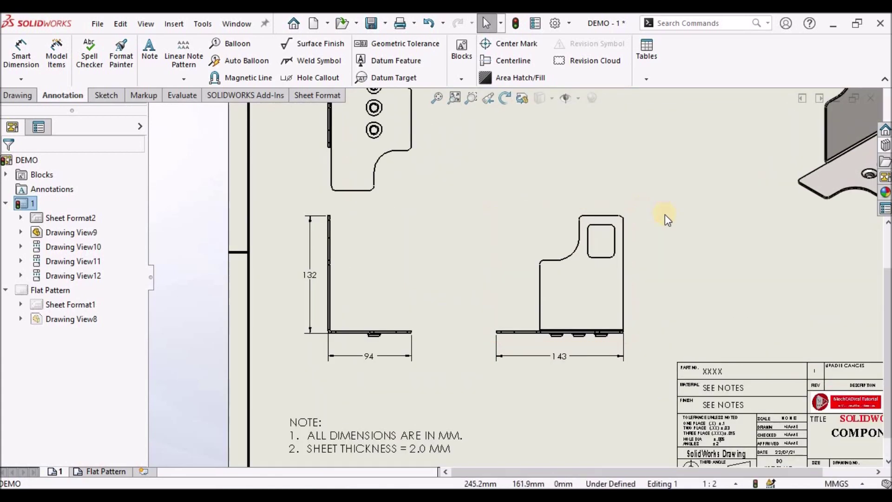
left_click(21, 55)
scroll(674, 239, "down", 2)
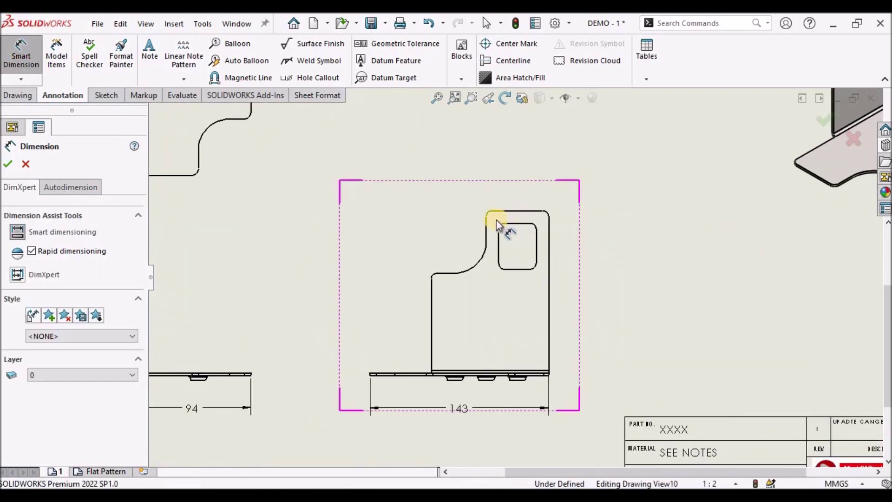
scroll(511, 226, "down", 2)
left_click(497, 244)
left_click(545, 249)
left_click(521, 179)
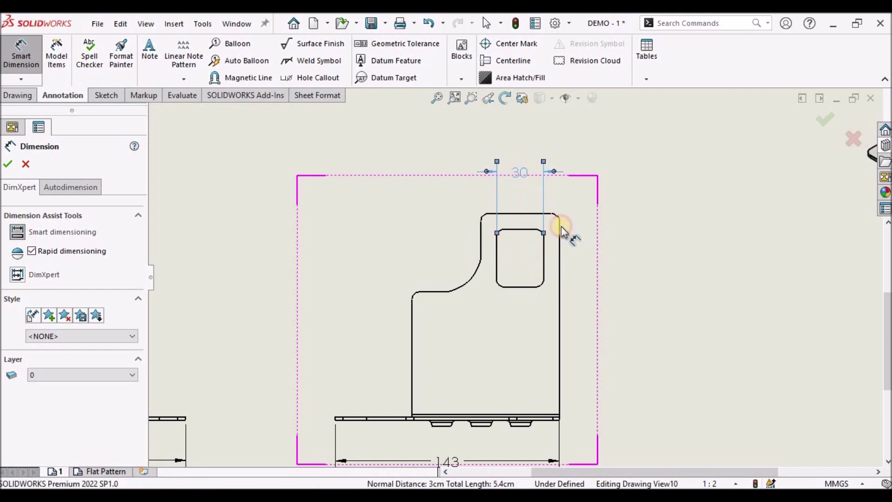
left_click(542, 255)
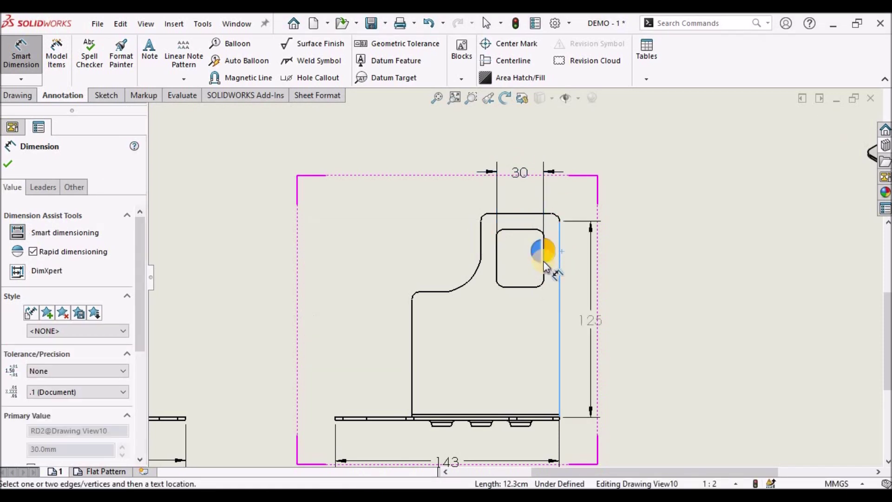
left_click(576, 244)
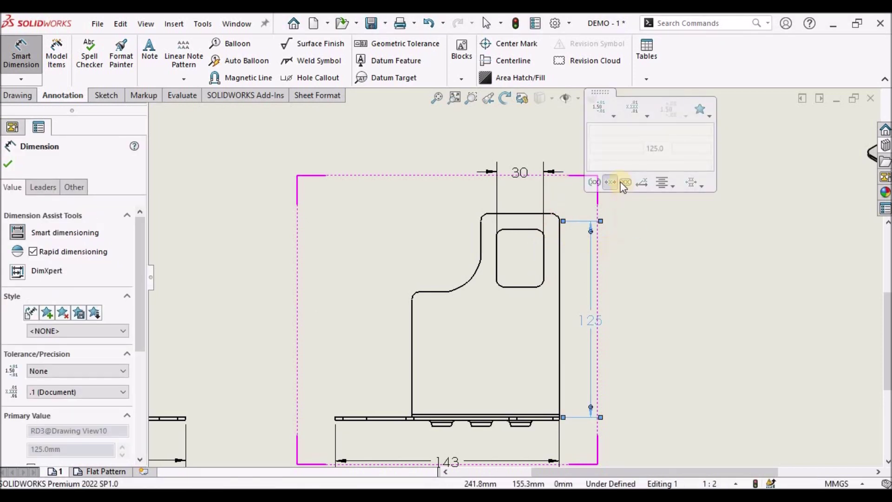
left_click(657, 274)
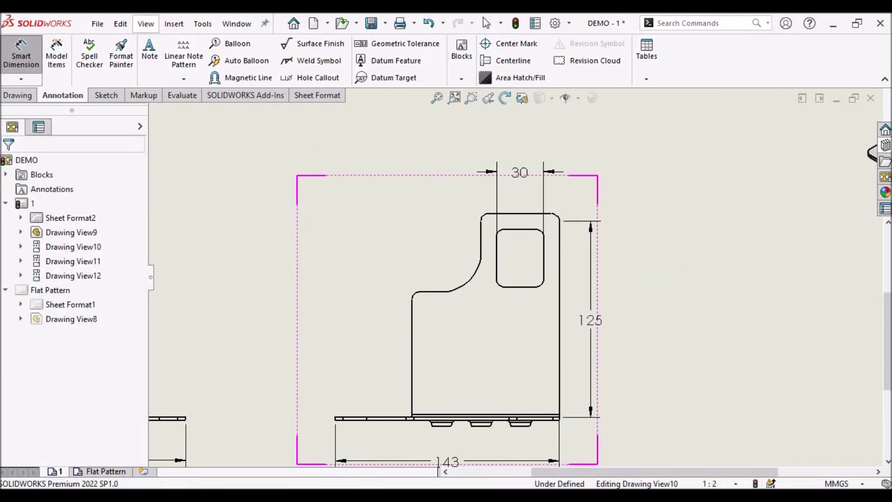
left_click(429, 23)
Dimension the horizontal gap between the window's side edge and the flange's straight outer edge, placing it above the flange in the right view
left_click(21, 55)
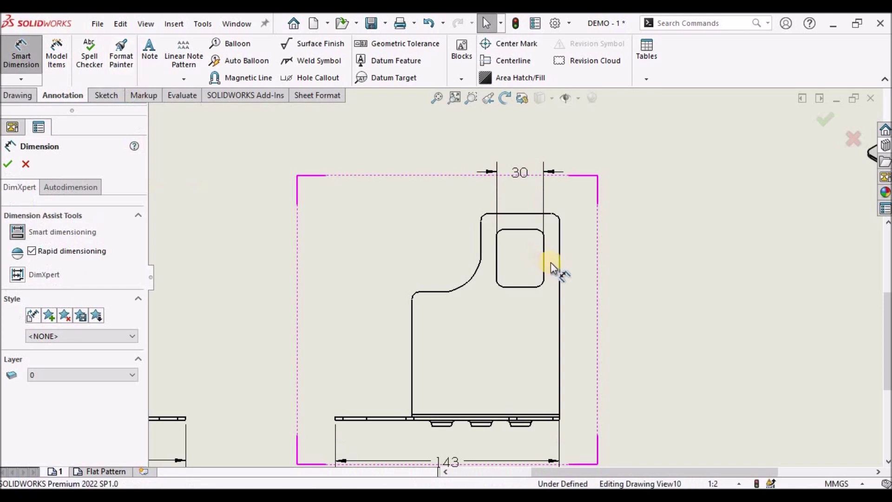
left_click(560, 258)
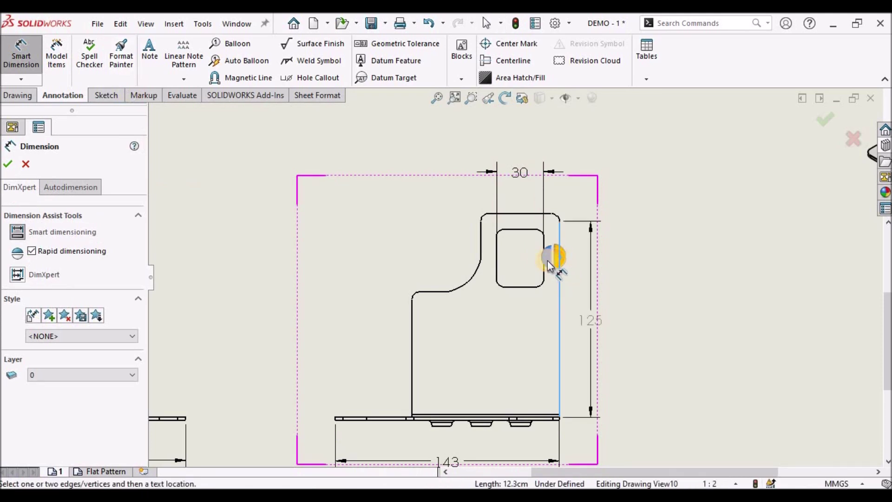
scroll(545, 278, "down", 3)
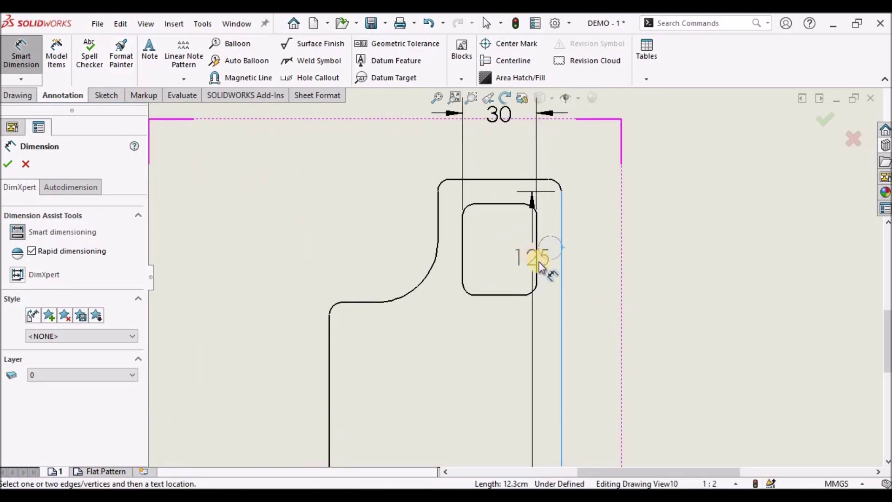
left_click(538, 279)
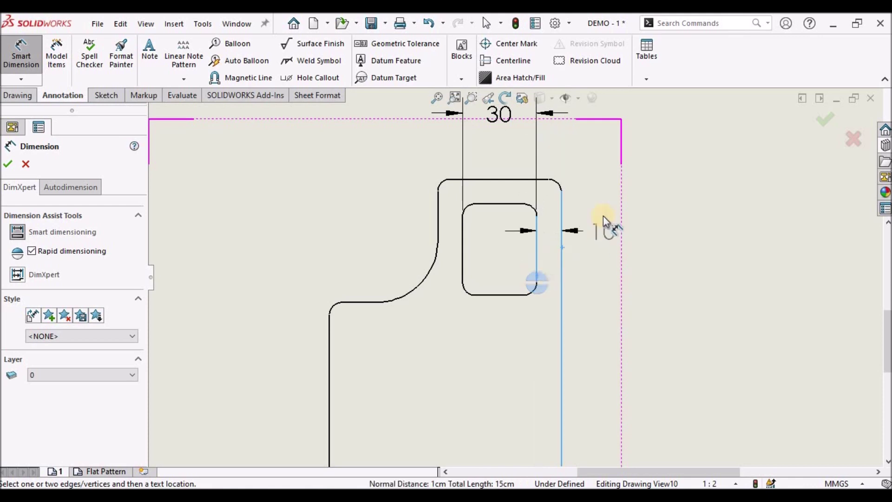
scroll(602, 200, "up", 2)
scroll(576, 190, "down", 1)
left_click(574, 186)
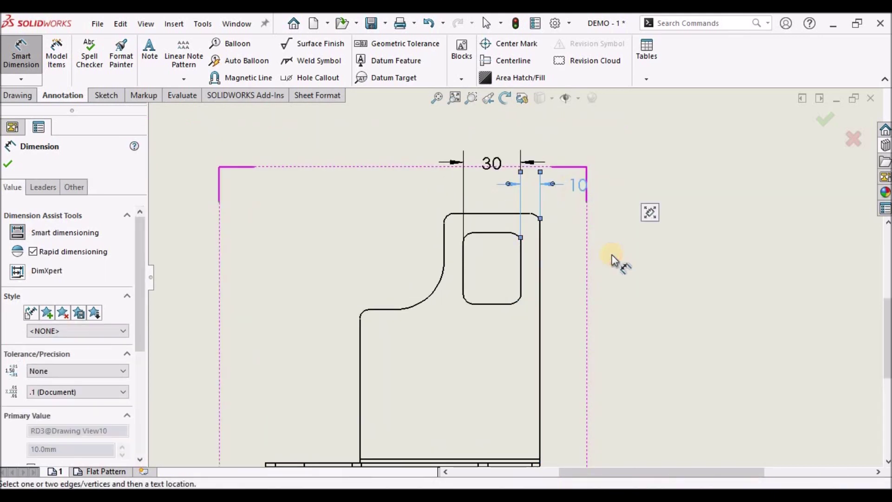
key("Escape")
Dimension the vertical gap between the flange's top edge and the window's top edge in the right view
scroll(506, 223, "down", 2)
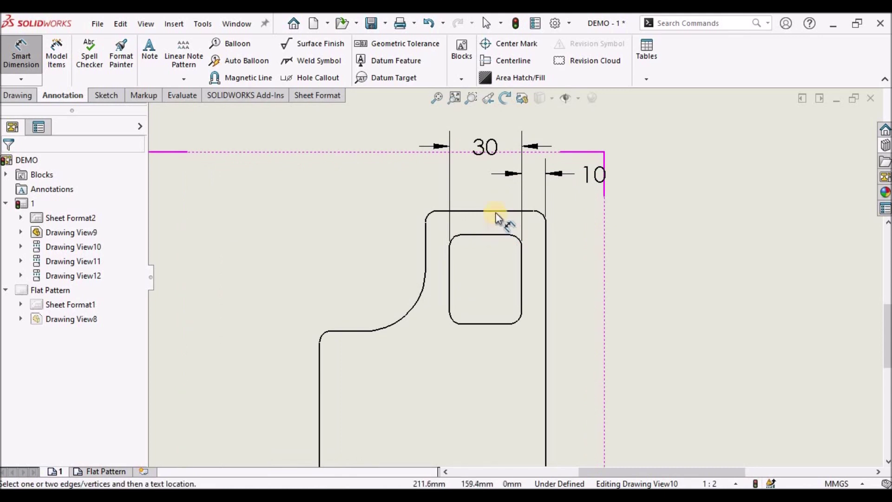
left_click(496, 212)
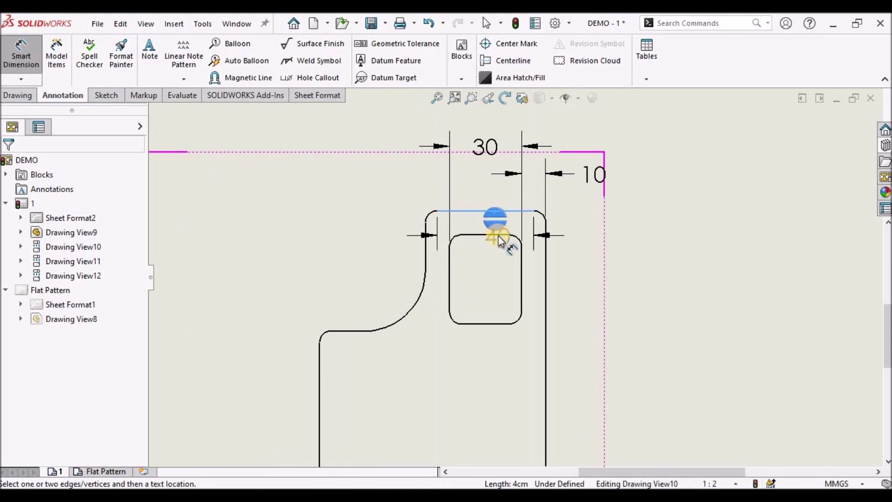
scroll(499, 236, "down", 5)
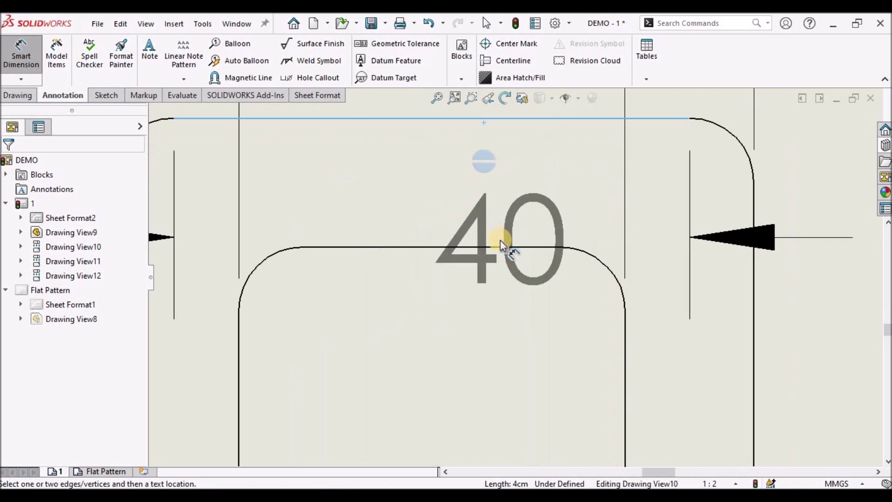
Dimension the vertical offset between the upright flange's top edge and the rectangular cutout's top edge
scroll(500, 240, "down", 2)
left_click(511, 261)
scroll(637, 286, "up", 5)
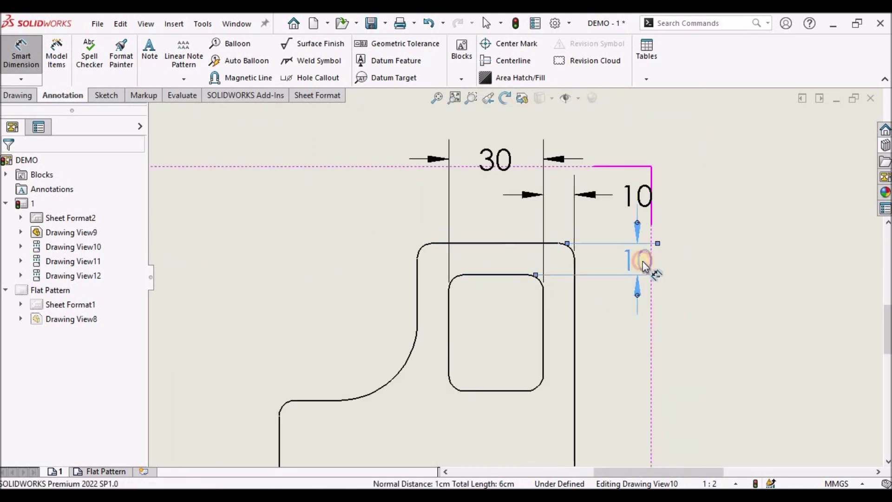
left_click(644, 263)
Move the 30 mm cutout width and the horizontal 10 mm offset dimensions farther above the flange
left_click_drag(503, 160, 496, 136)
left_click_drag(627, 201, 634, 174)
scroll(664, 316, "up", 5)
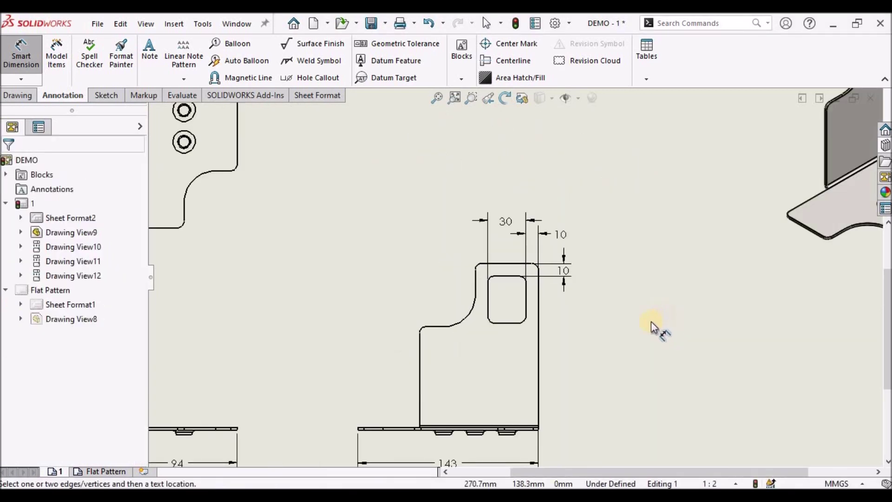
Dimension the rectangular cutout's height, placing the value to the right of the flange
scroll(626, 295, "down", 1)
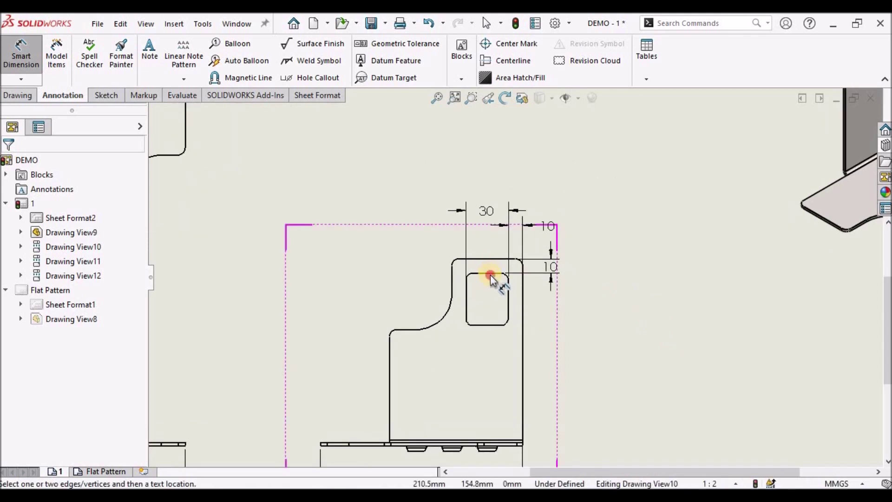
left_click(489, 274)
left_click(487, 325)
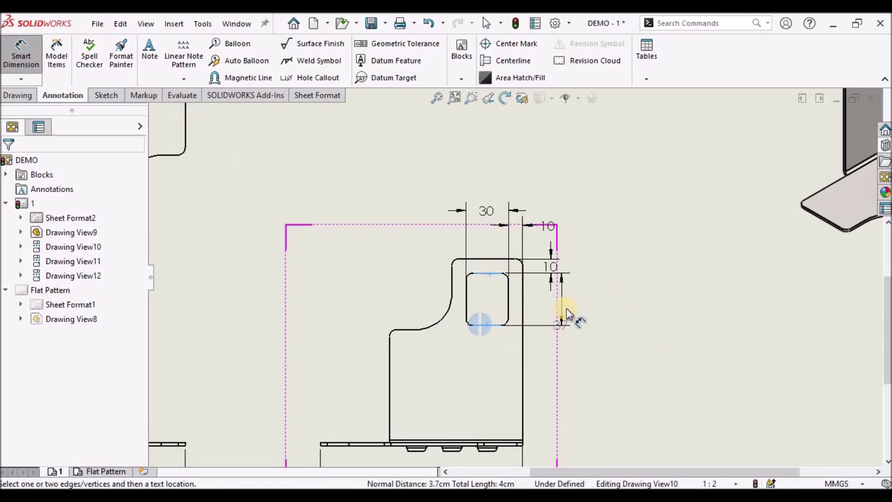
left_click(588, 301)
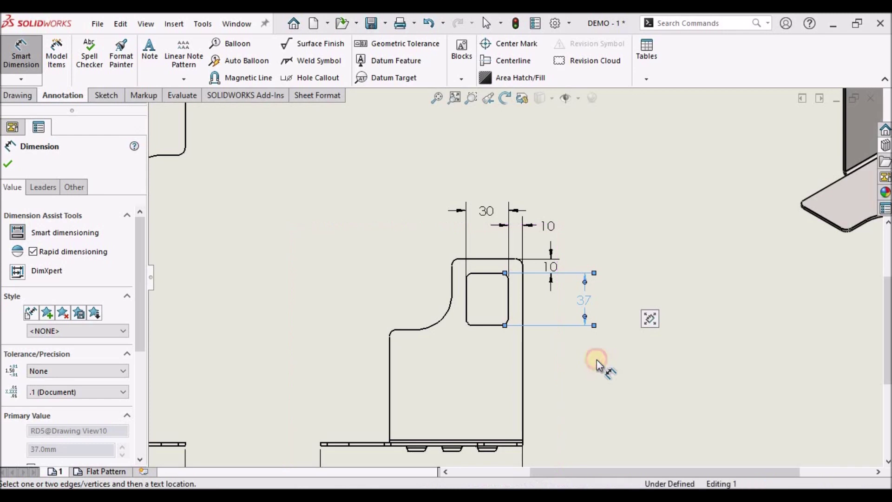
left_click(597, 363)
scroll(478, 295, "up", 2)
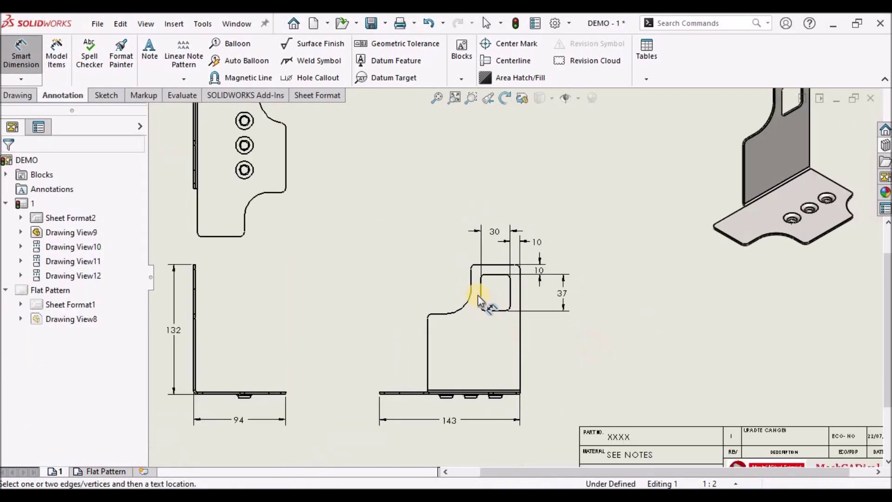
Add a radius dimension to the large concave arc beside the rectangular cutout
scroll(498, 299, "down", 4)
scroll(488, 288, "down", 4)
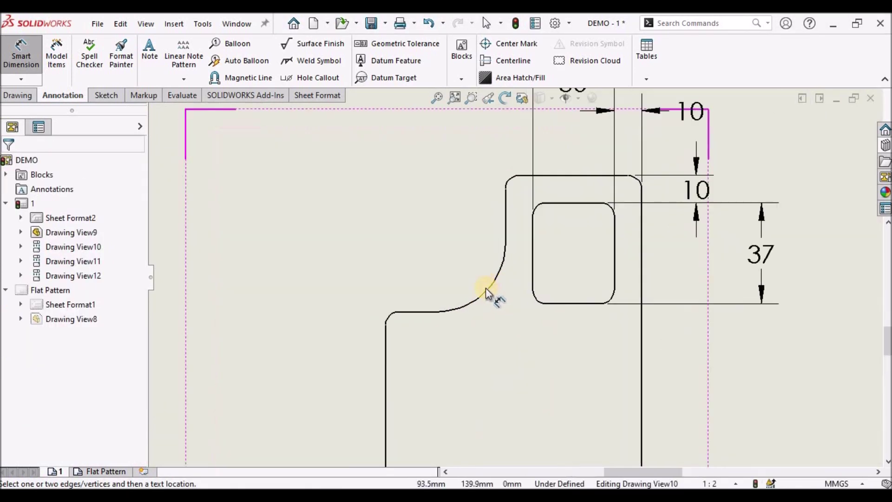
scroll(483, 274, "up", 1)
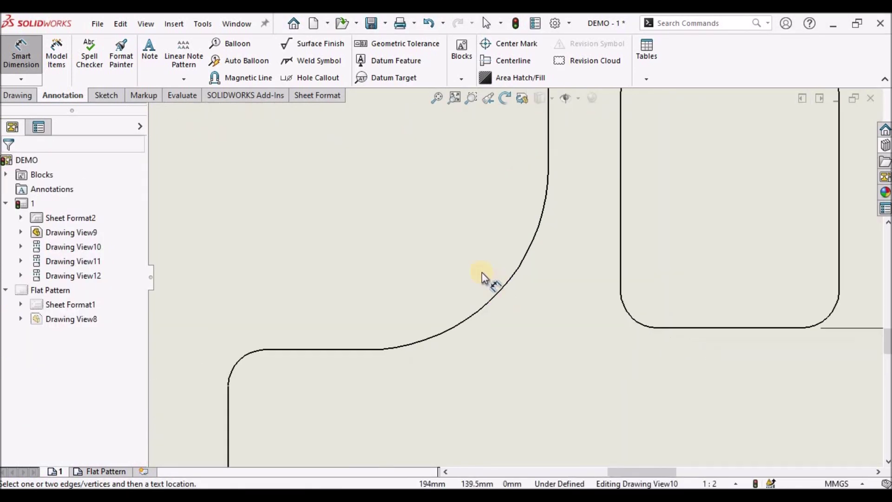
left_click(496, 294)
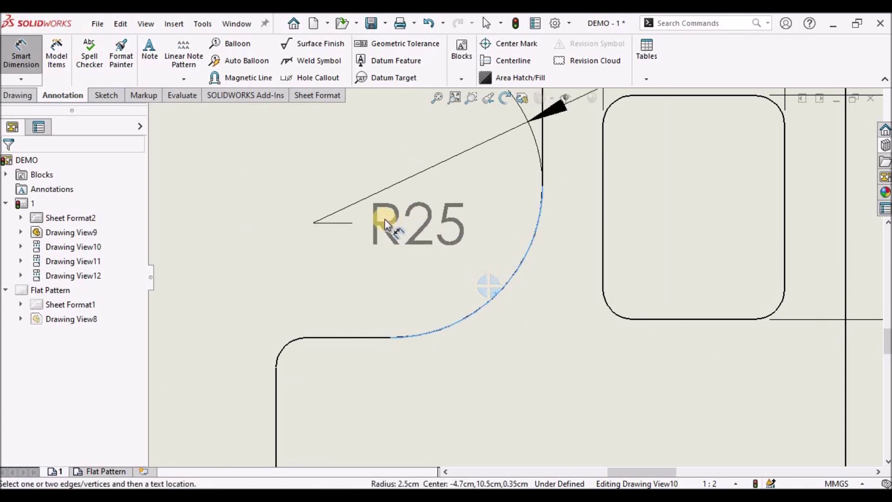
left_click(435, 218)
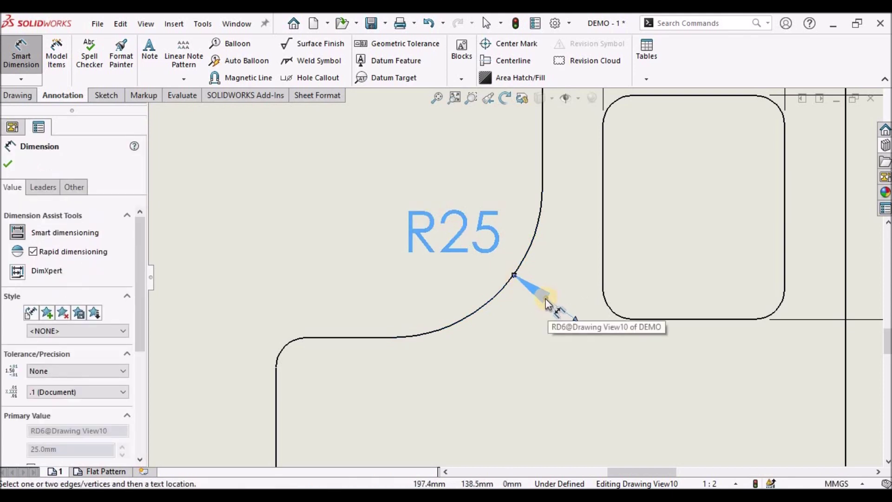
Flip the concave arc's radius arrow to the inner side and reposition its text beside the arc
left_click(545, 299)
left_click_drag(447, 221, 428, 235)
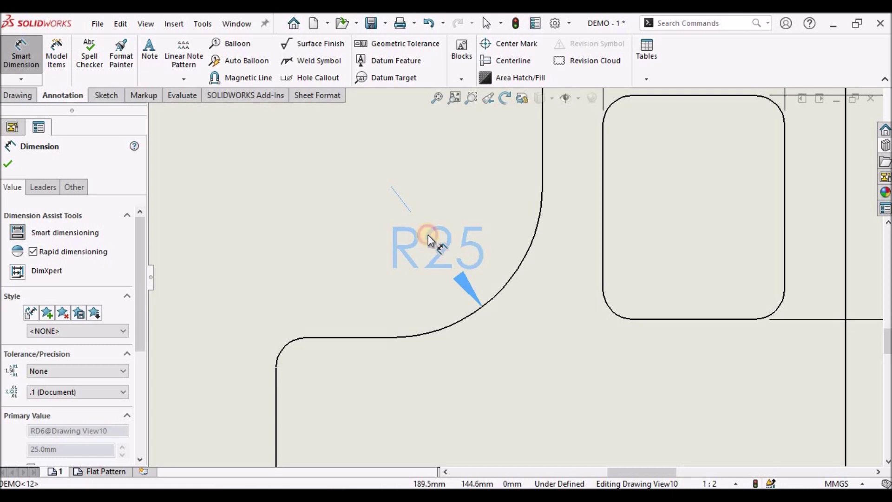
scroll(542, 270, "up", 5)
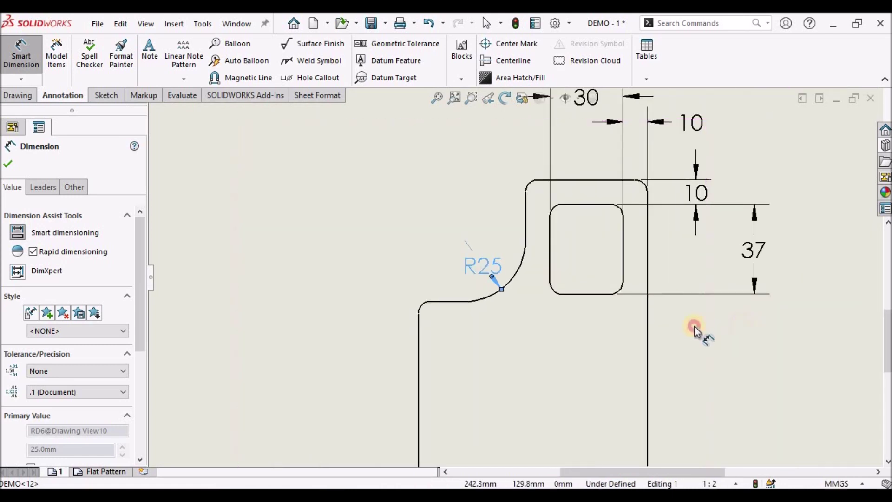
key("Escape")
Dimension the height and width of the flange's stepped corner next to the rectangular cutout
scroll(582, 299, "up", 4)
scroll(559, 277, "up", 2)
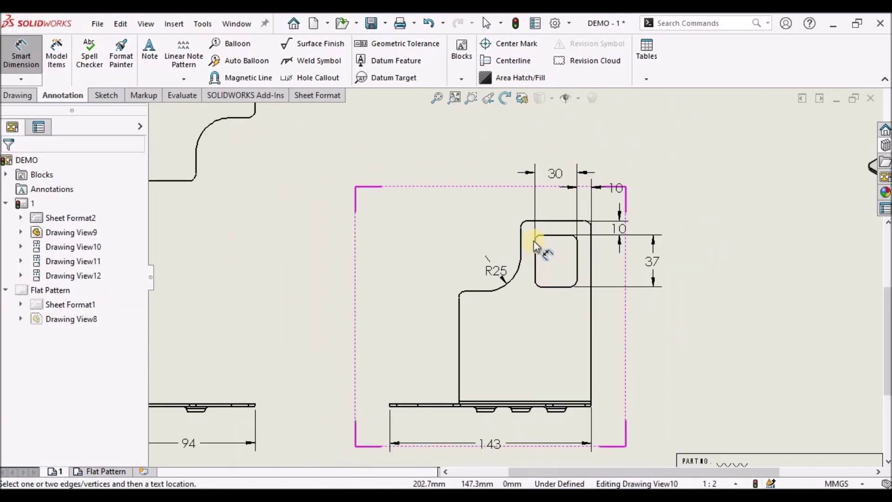
scroll(534, 241, "down", 2)
left_click(540, 214)
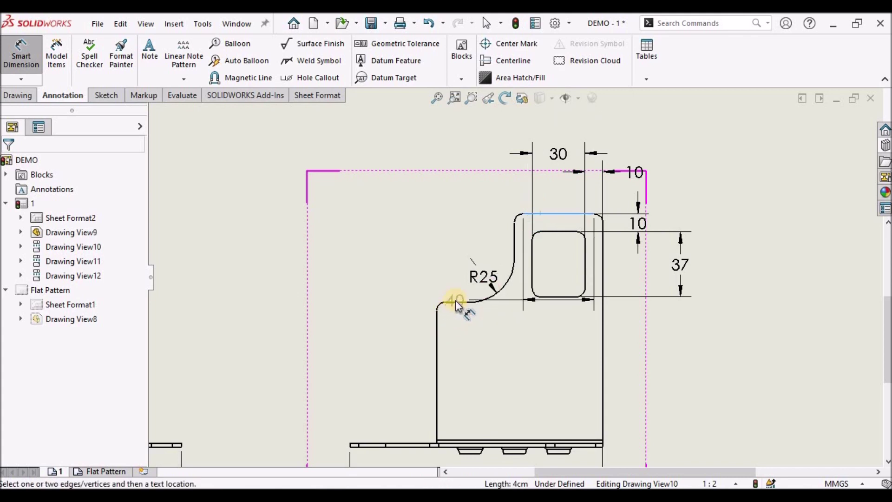
left_click(456, 303)
left_click(375, 251)
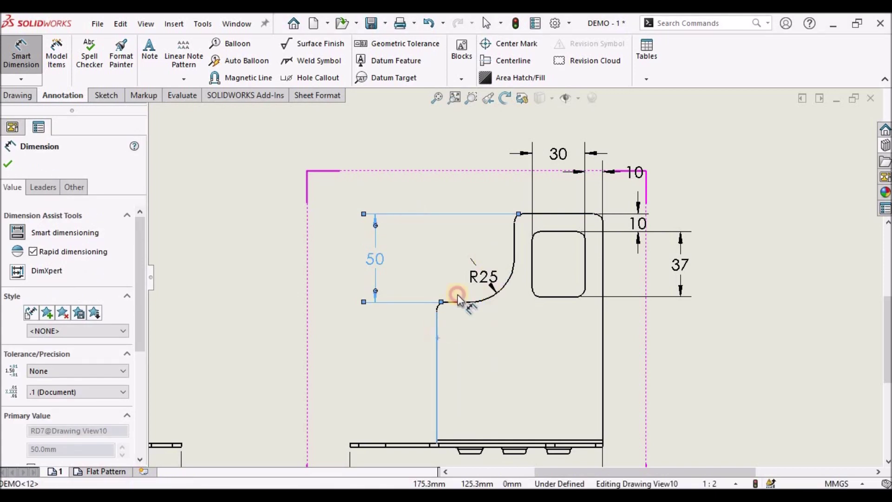
left_click(513, 241)
left_click(483, 177)
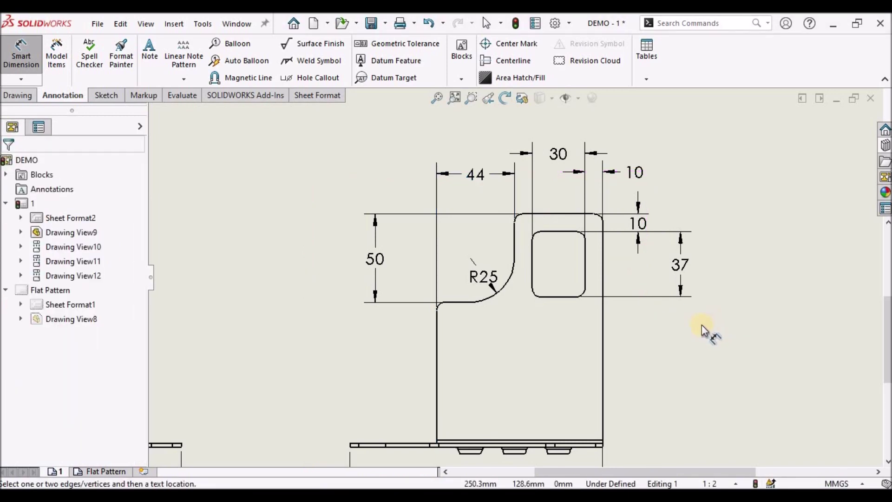
Dimension the width of the lower-right notch in the top view, placing the value below the view
key("f")
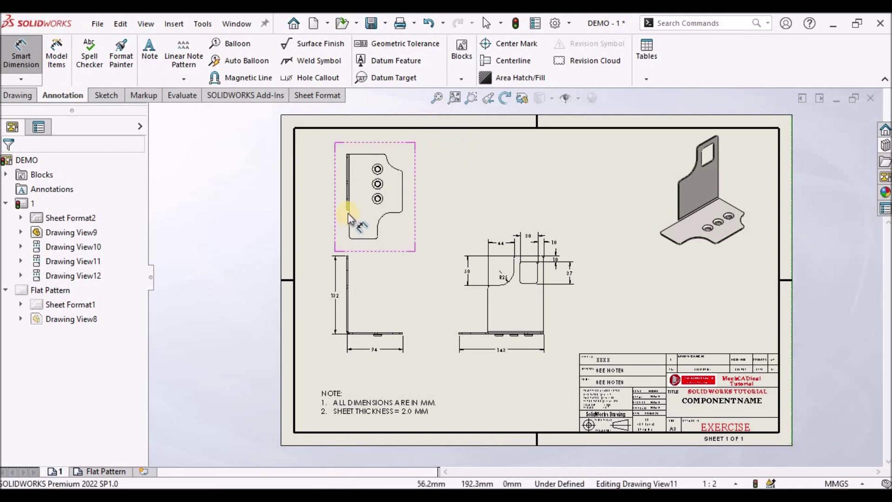
scroll(378, 241, "down", 4)
scroll(445, 257, "down", 1)
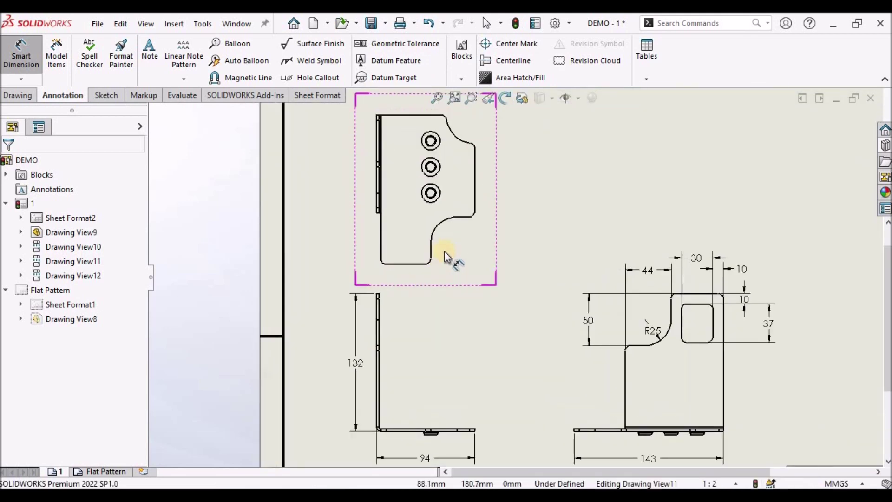
scroll(445, 256, "down", 1)
left_click(435, 254)
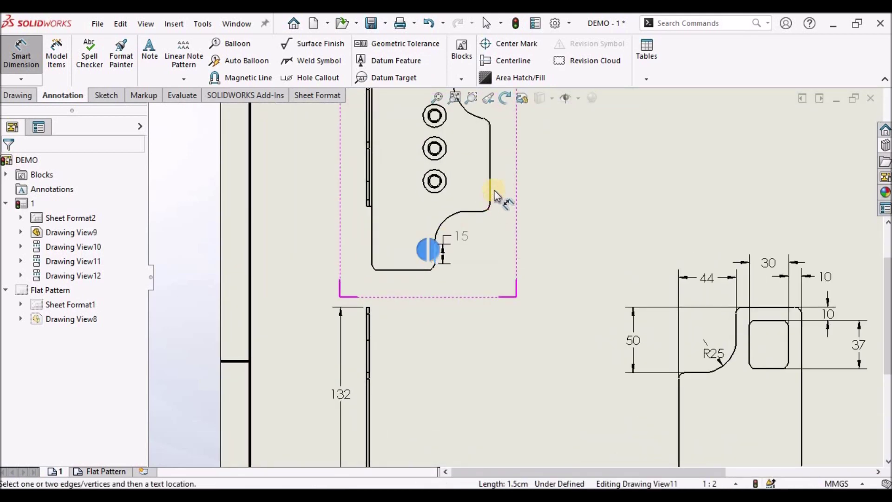
left_click(489, 178)
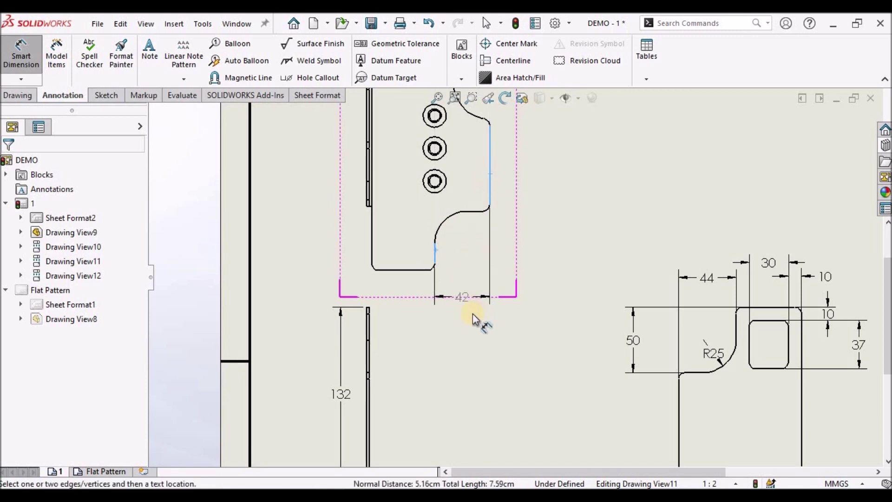
left_click(469, 315)
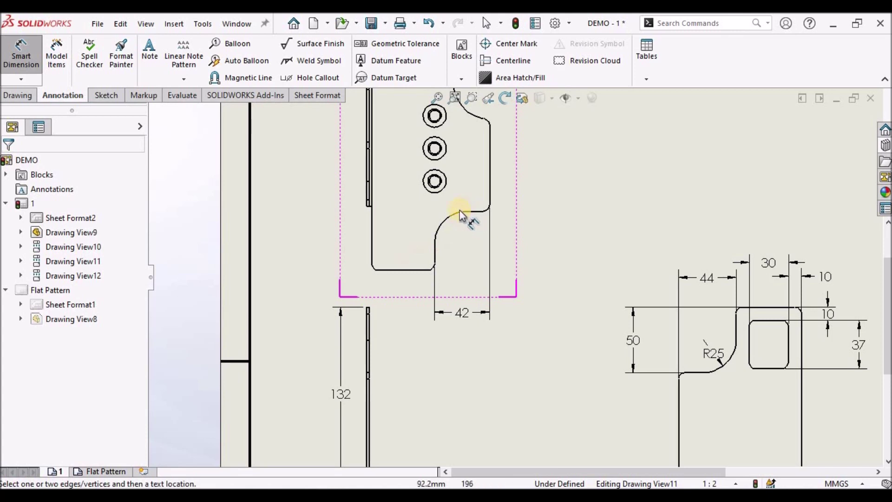
Dimension the height of the top view's lower-right notch, placing the value to its right
left_click(417, 269)
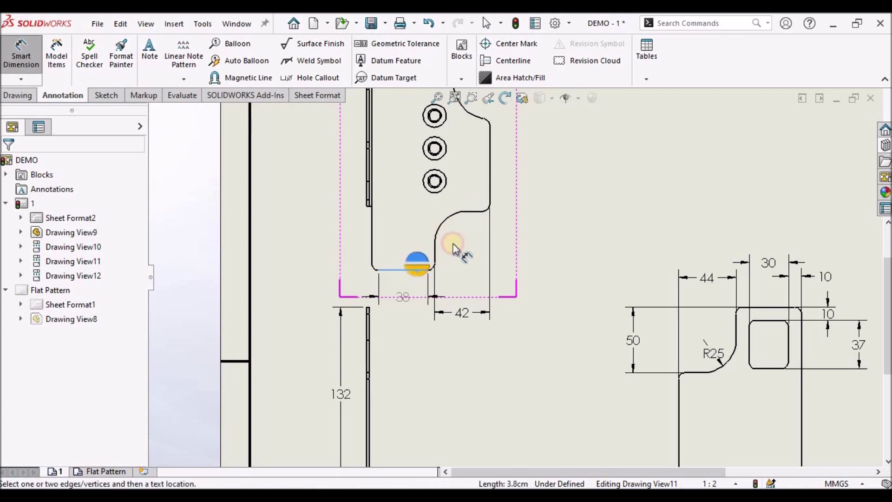
left_click(474, 211)
left_click(523, 245)
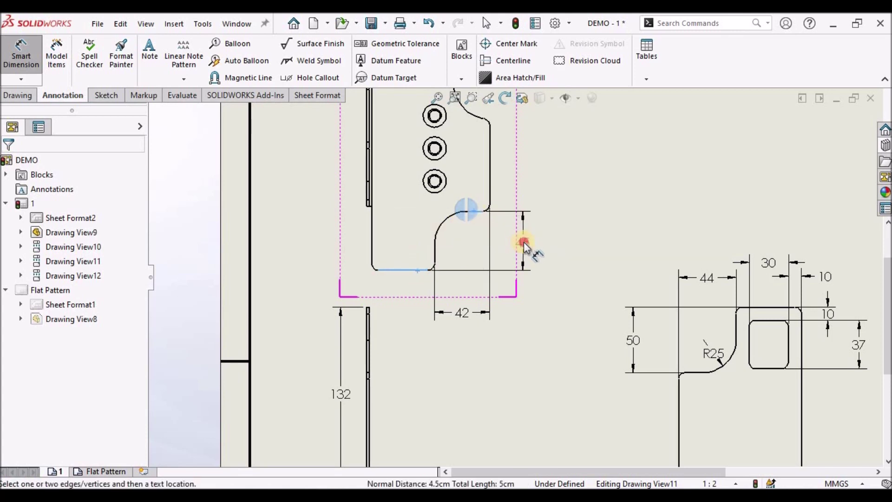
left_click(536, 347)
Dimension the vertical distance from the top view's upper edge to the first countersunk hole's center
scroll(520, 314, "up", 3)
scroll(495, 175, "down", 2)
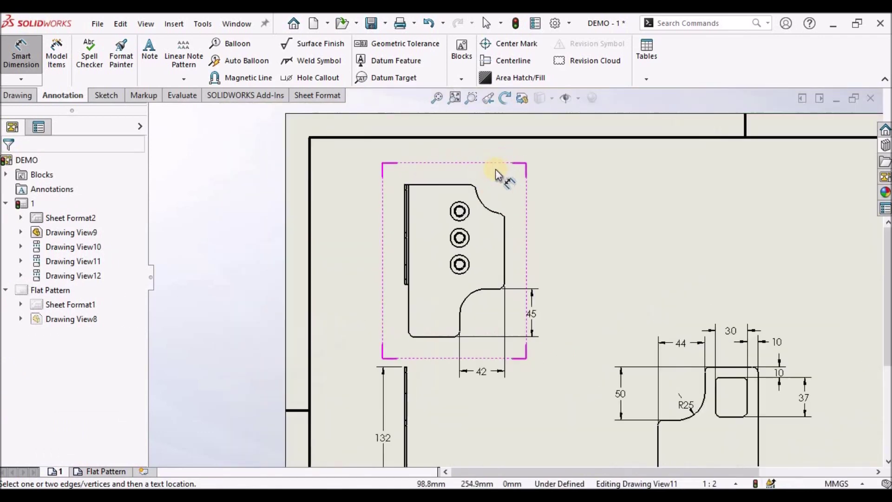
scroll(493, 223, "down", 2)
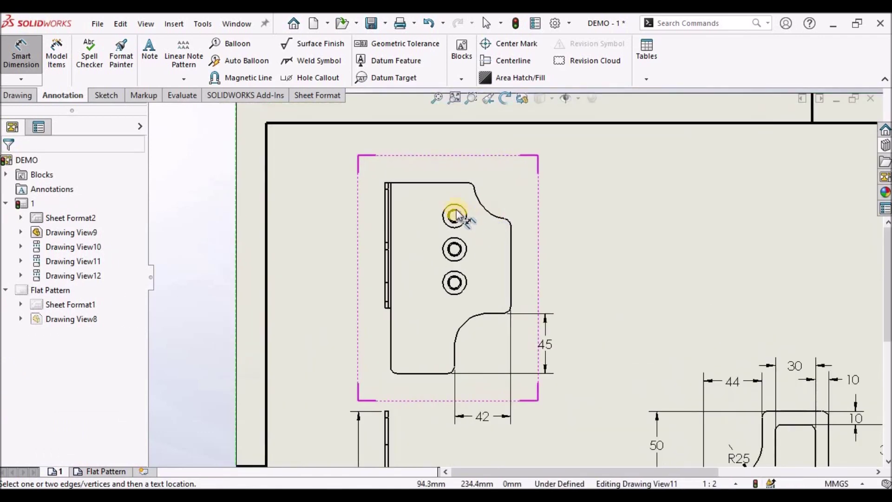
left_click(456, 185)
scroll(464, 209, "down", 3)
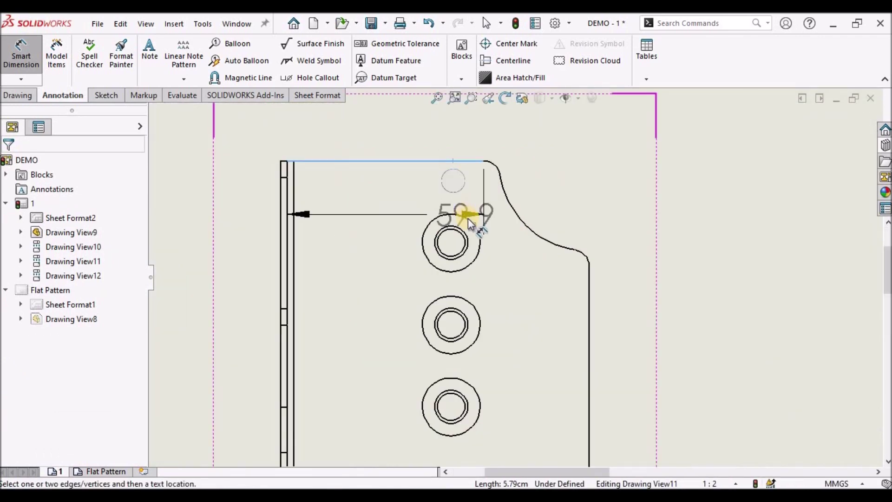
left_click(470, 218)
left_click(647, 200)
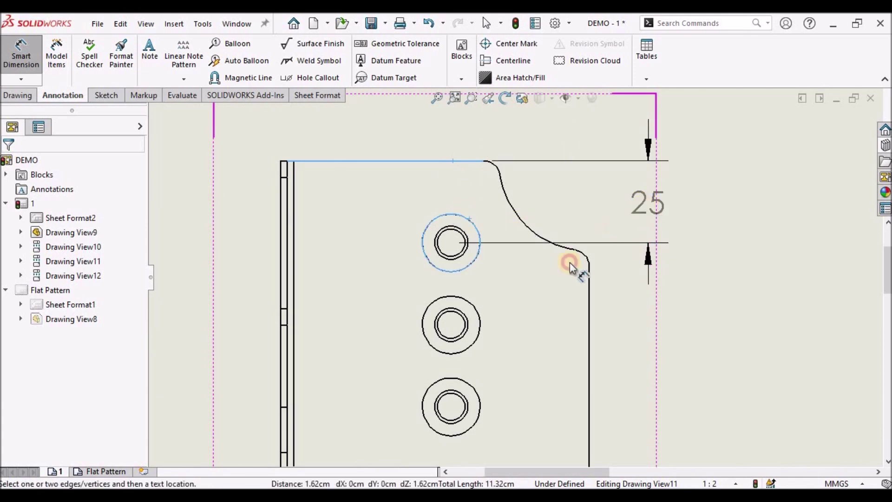
Dimension the vertical center spacing between the three countersunk holes, then exit Smart Dimension
left_click(473, 261)
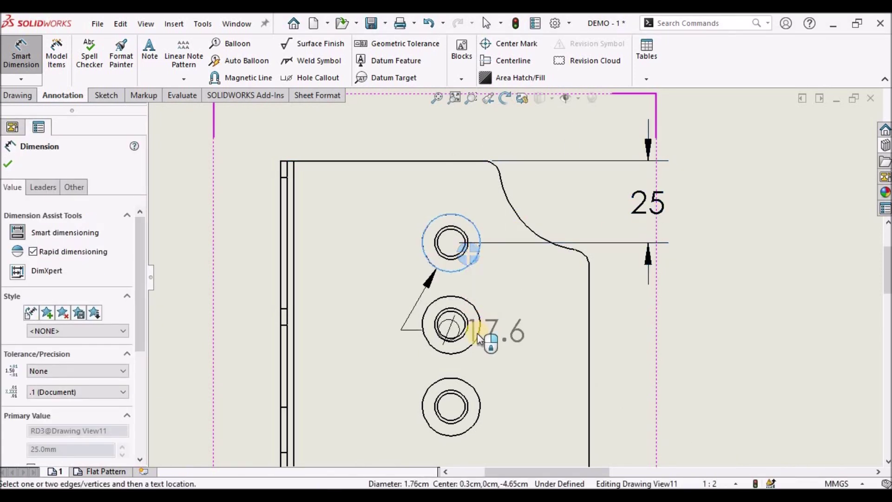
left_click(480, 328)
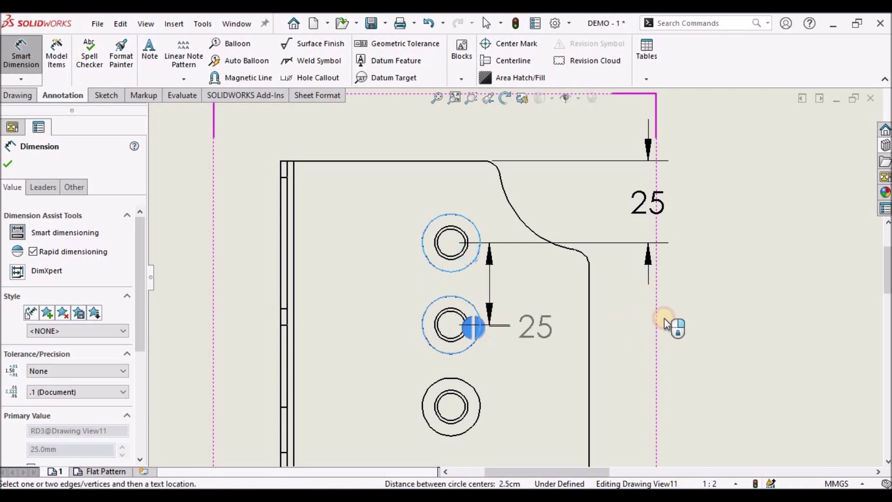
left_click(472, 344)
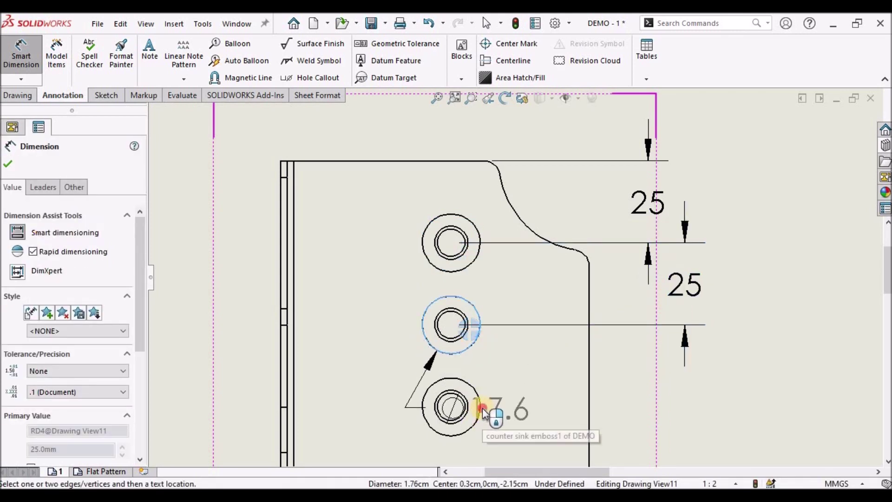
left_click(481, 409)
left_click(729, 367)
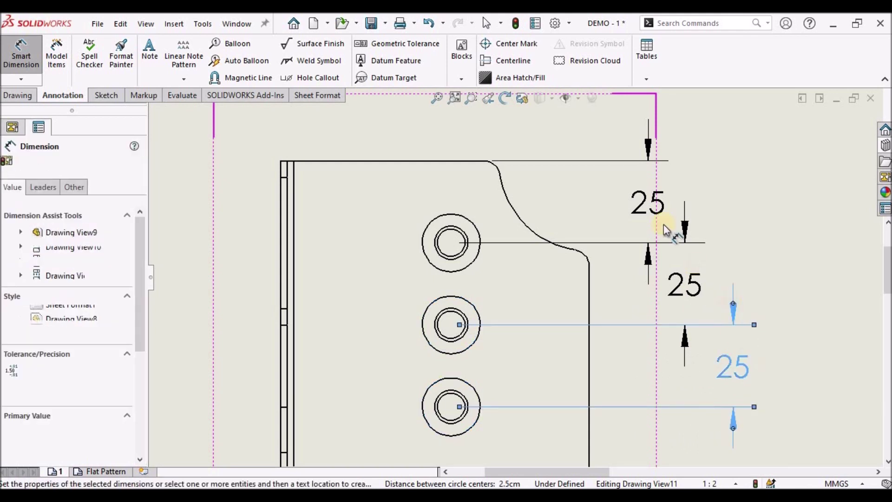
left_click(731, 198)
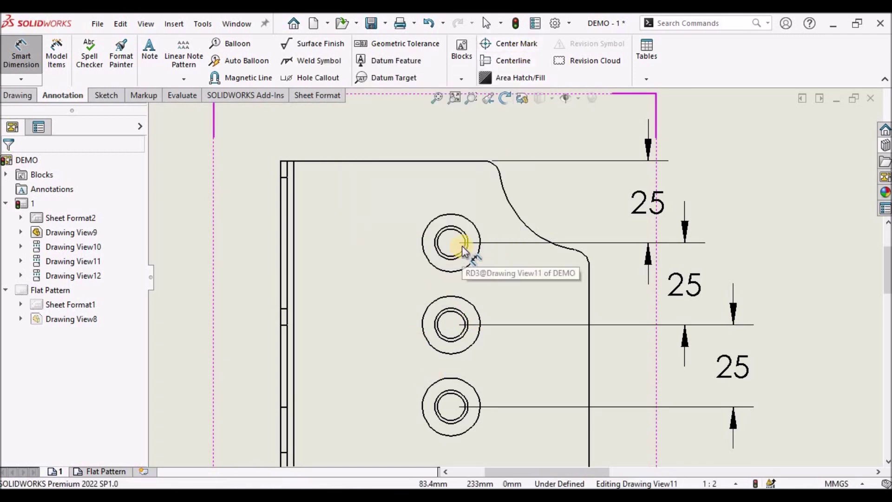
scroll(462, 248, "up", 2)
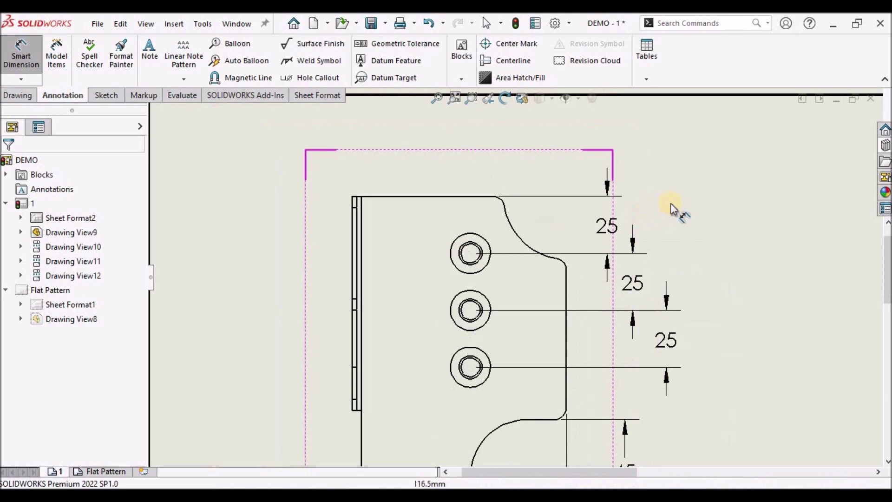
right_click(704, 195)
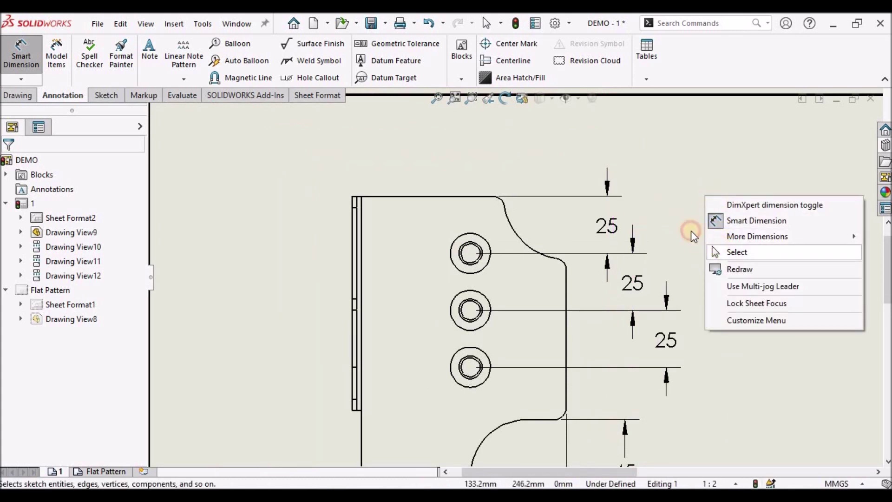
left_click(724, 251)
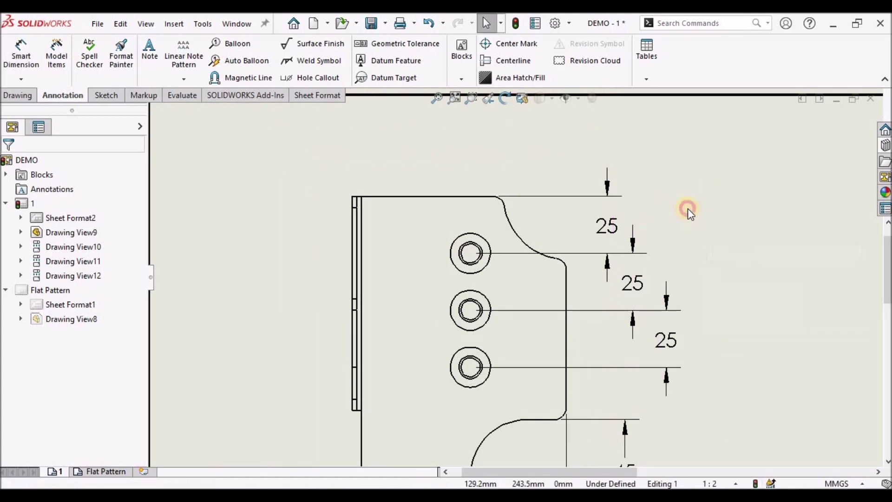
Add center marks to the three countersunk holes in the top view
left_click(475, 235)
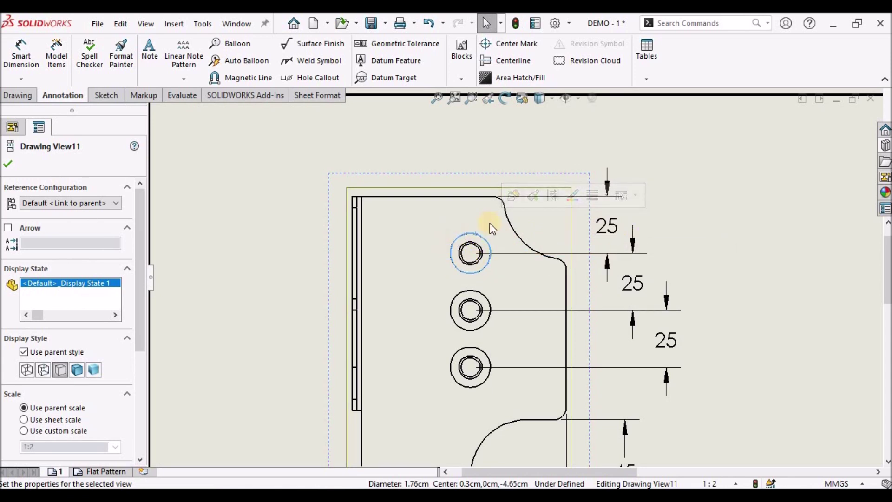
left_click(686, 221)
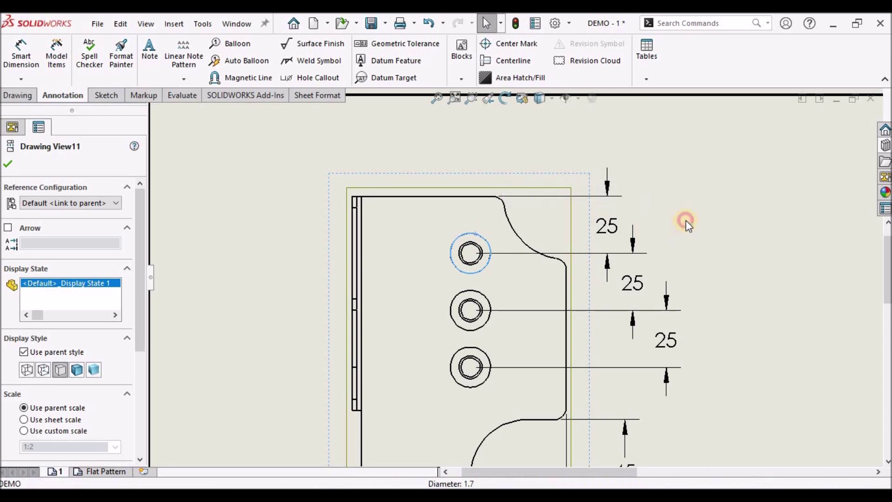
left_click(519, 44)
left_click(471, 274)
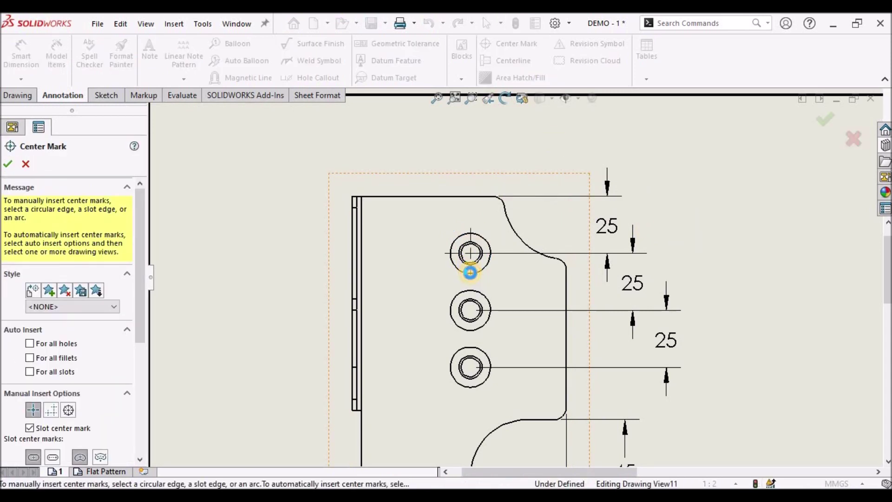
left_click(468, 330)
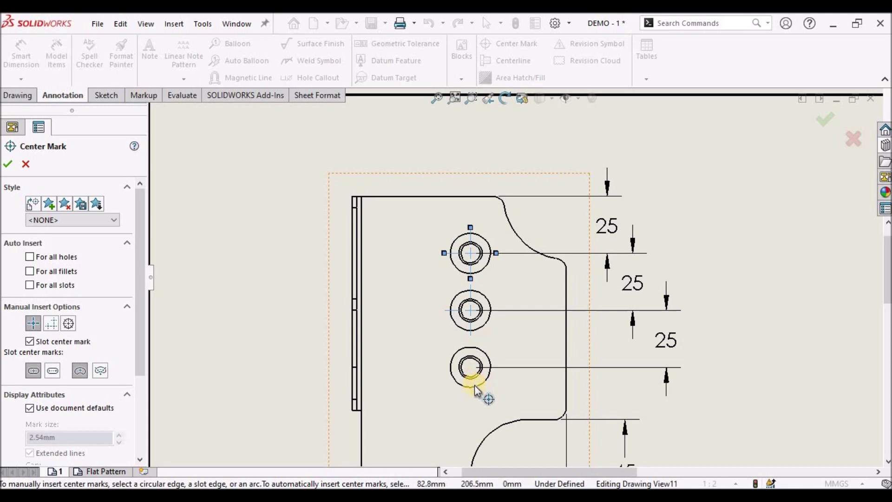
left_click(470, 386)
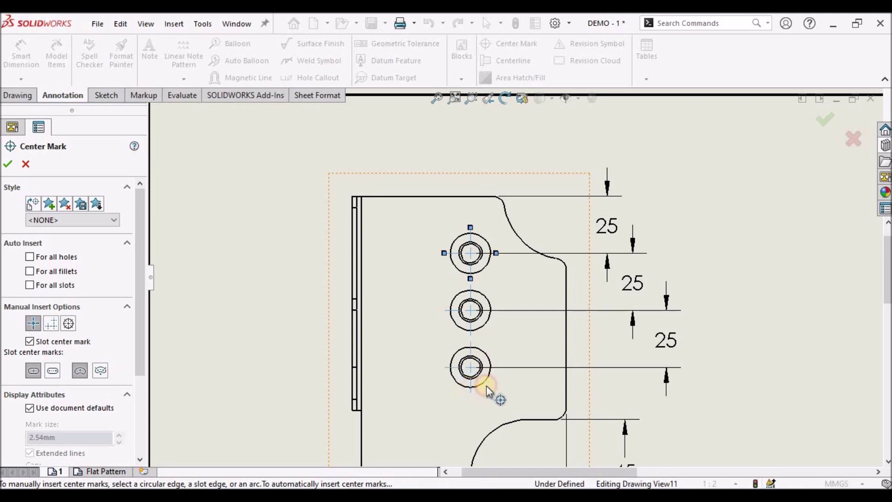
left_click(725, 257)
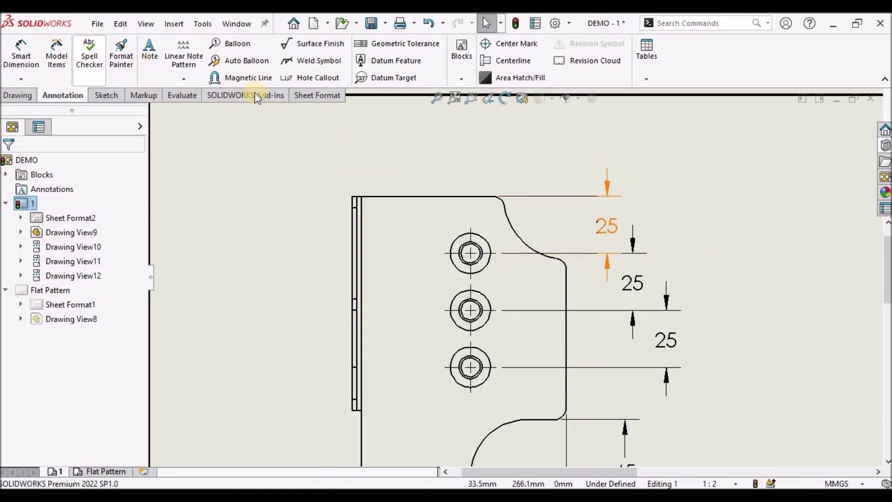
Dimension the horizontal distance from the top view's right edge to the first countersunk hole's center, placing the value above the view
left_click(21, 54)
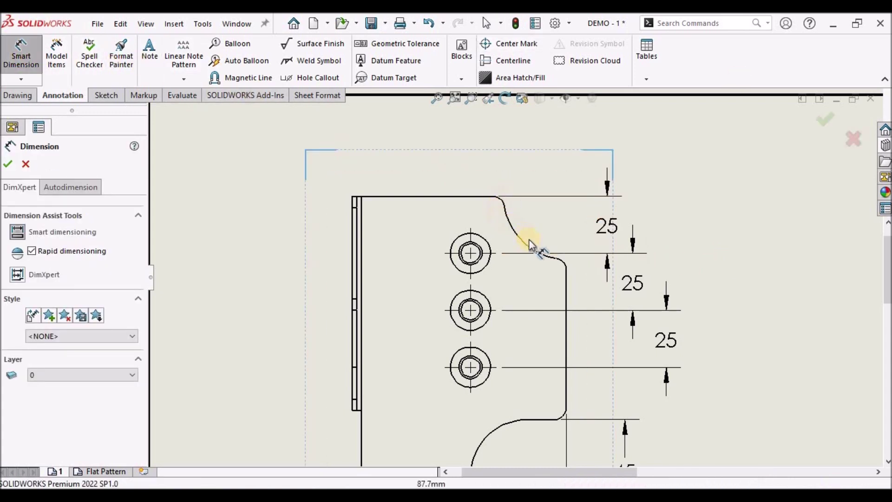
left_click(565, 281)
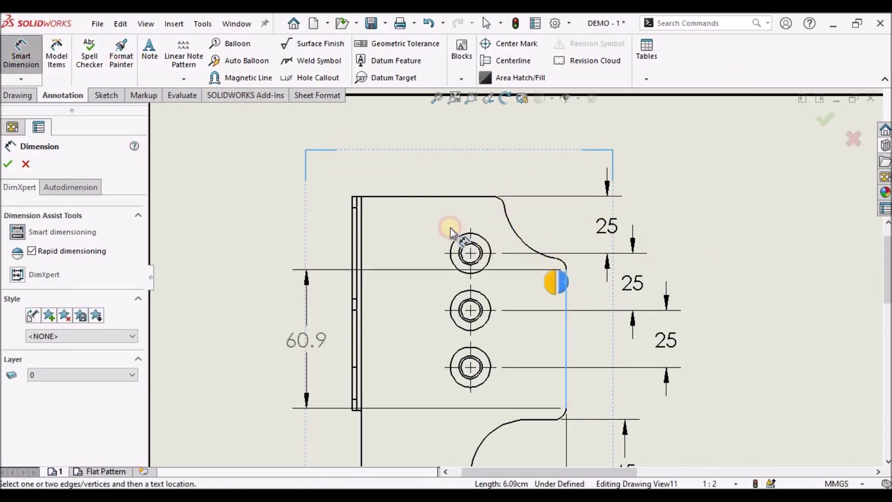
scroll(466, 246, "down", 2)
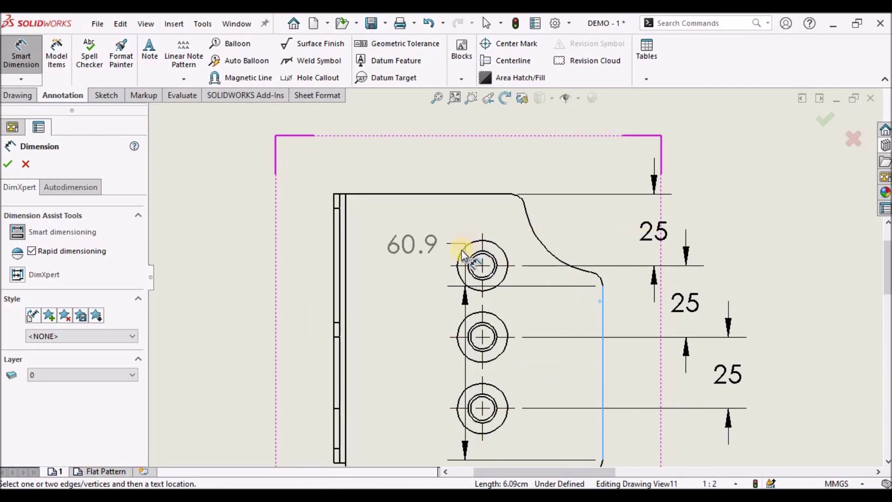
scroll(462, 246, "down", 3)
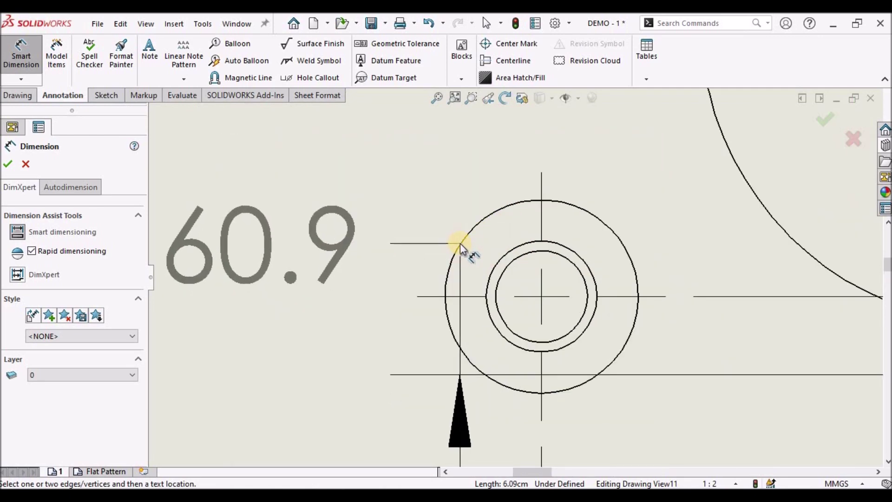
left_click(460, 243)
scroll(492, 235, "up", 5)
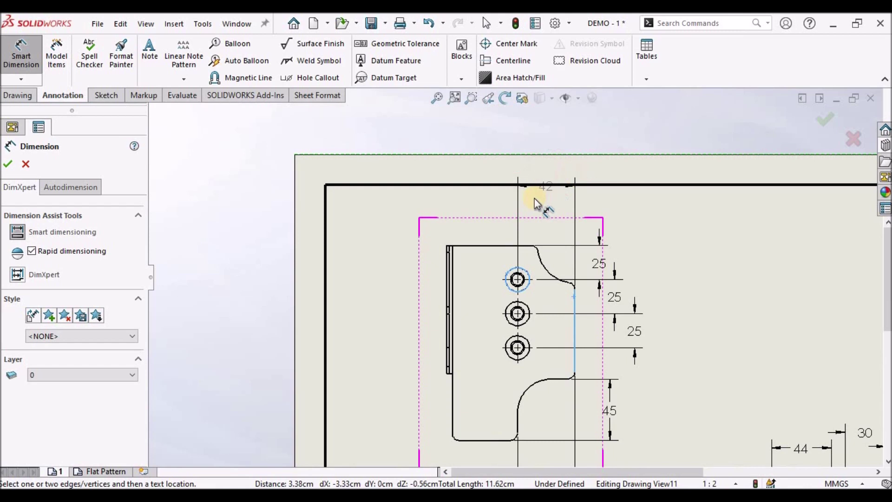
left_click(542, 210)
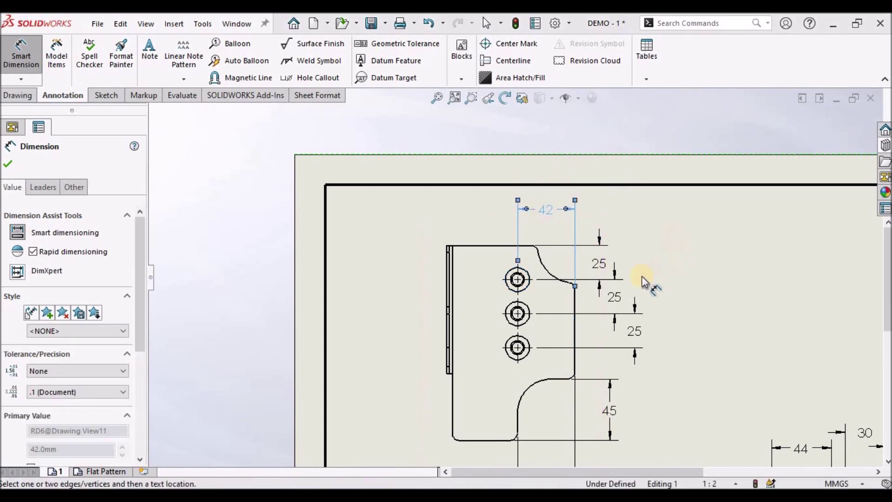
Dimension the radius of the top view's upper-right concave arc and flip its arrow to the arc's center side
scroll(530, 260, "down", 2)
scroll(531, 261, "down", 2)
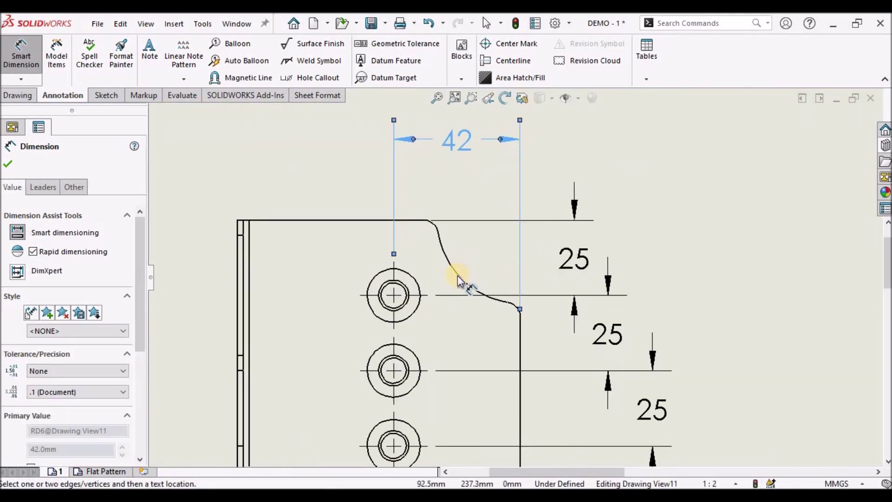
left_click(457, 276)
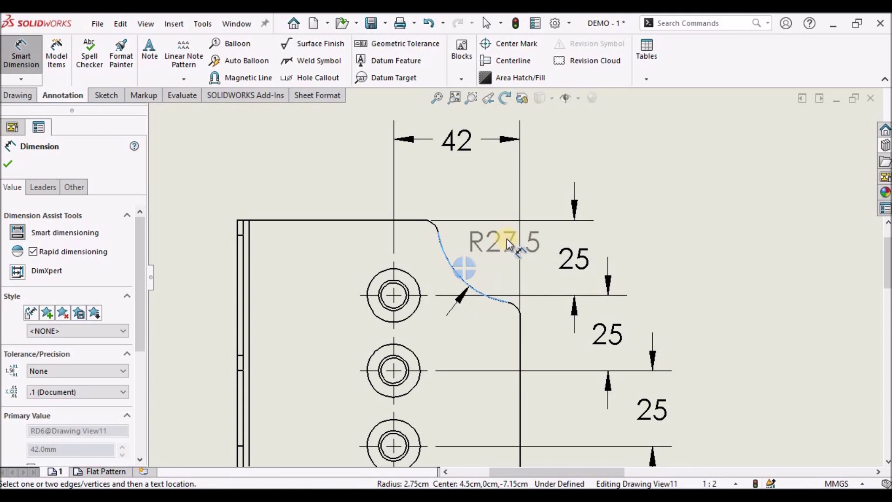
scroll(506, 239, "down", 2)
left_click(488, 265)
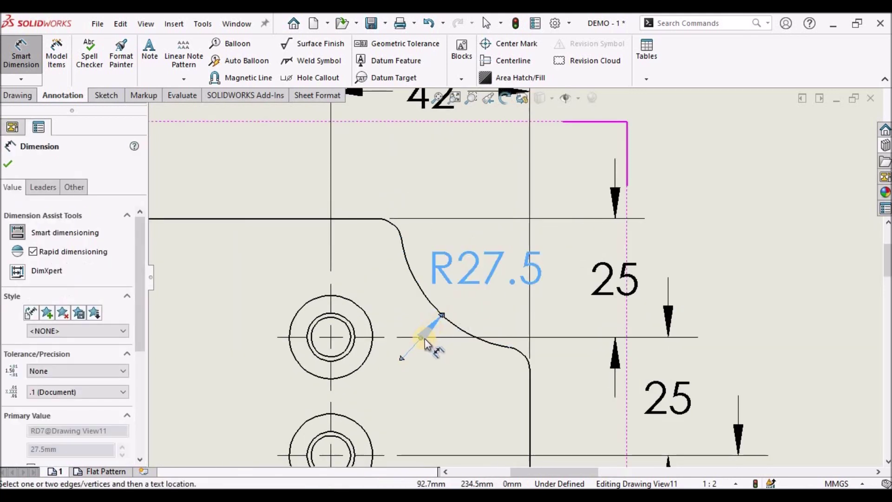
left_click_drag(424, 339, 496, 260)
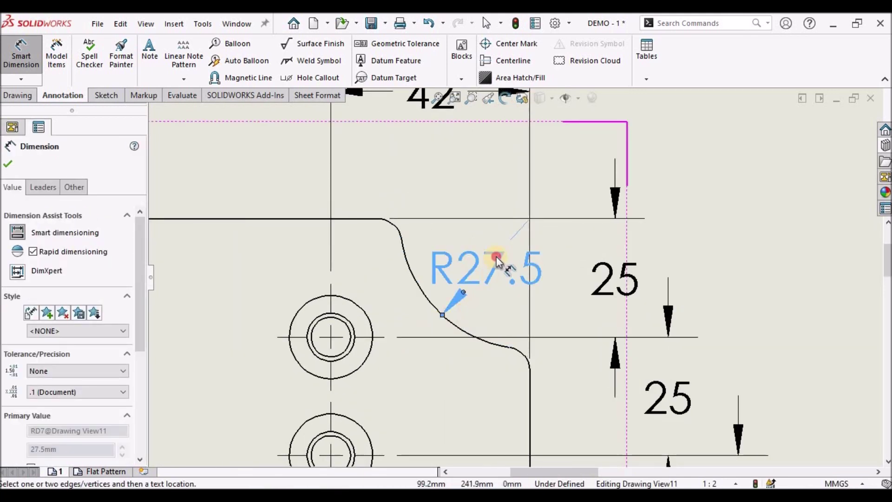
Set the upper-right arc's radius dimension precision to None and finish dimensioning
left_click_drag(138, 343, 143, 383)
left_click(123, 310)
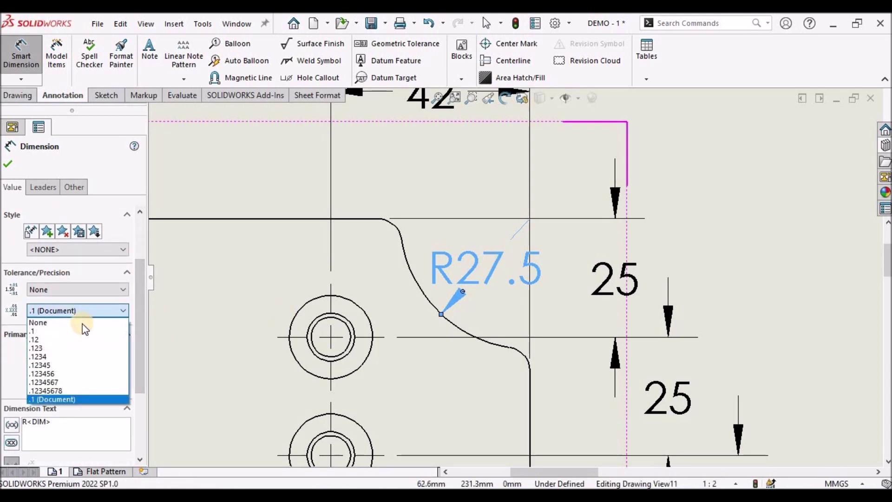
left_click(80, 323)
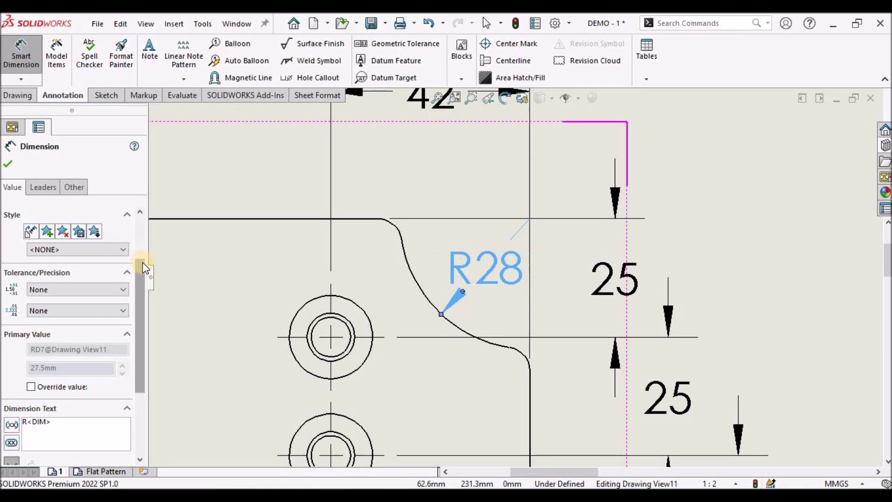
left_click(412, 173)
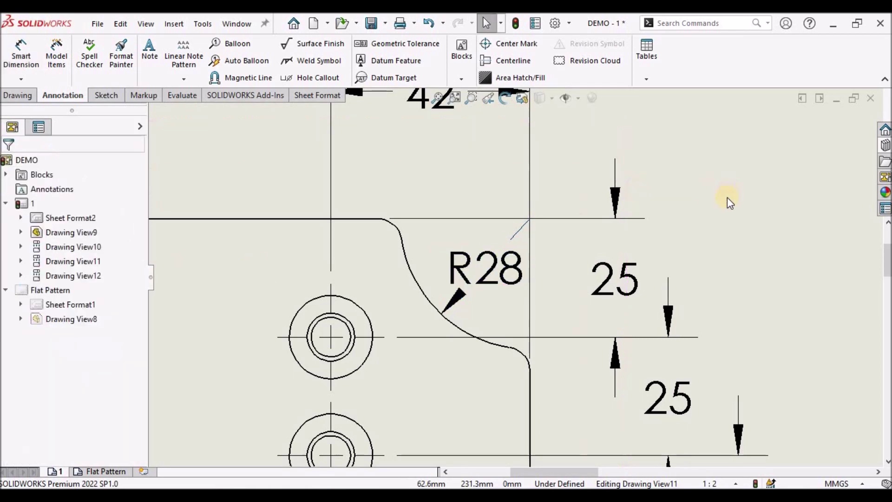
Dimension the radius of the top view's lower-left corner fillet, placing the value outside the corner
scroll(726, 198, "up", 5)
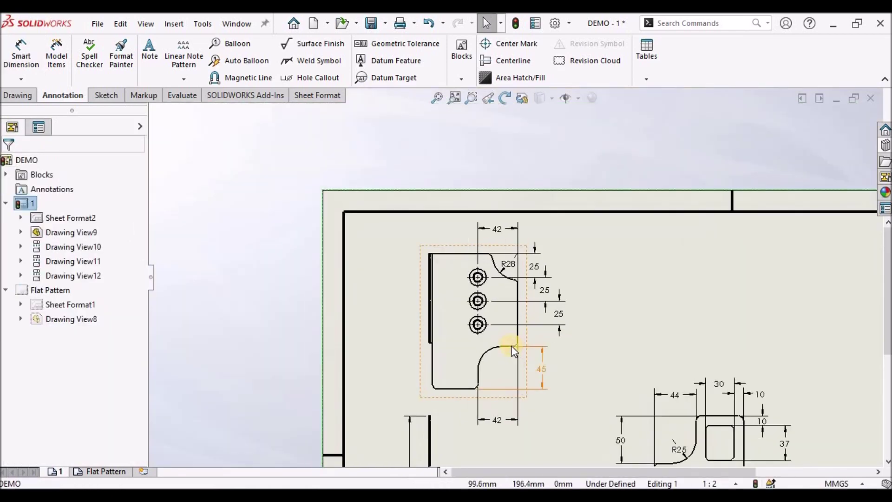
scroll(516, 249, "down", 3)
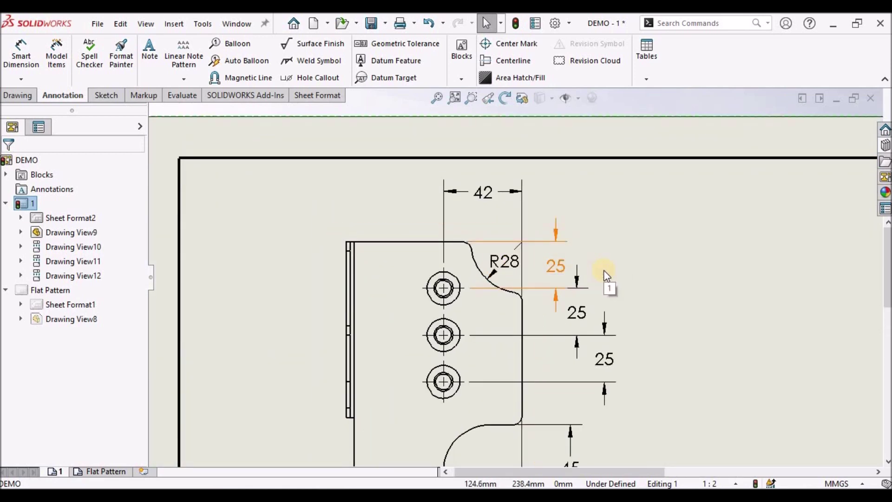
scroll(589, 318, "up", 5)
scroll(459, 361, "down", 4)
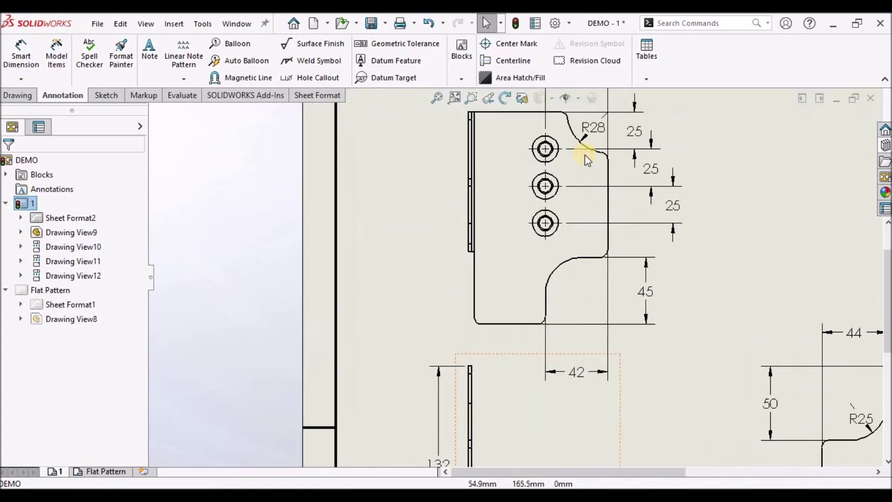
left_click(21, 54)
scroll(362, 295, "down", 2)
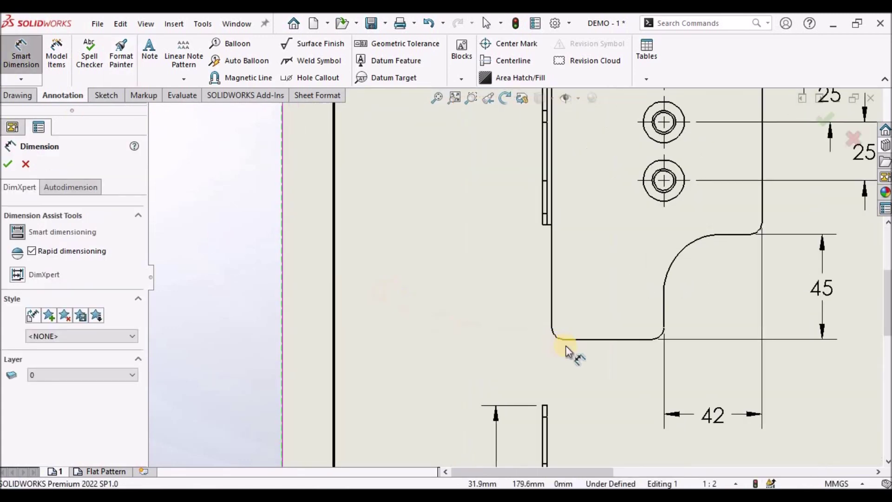
left_click(554, 338)
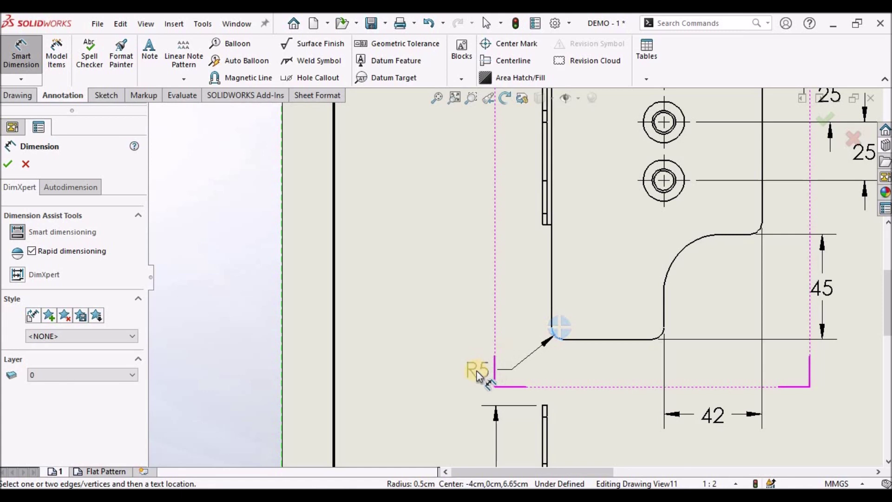
left_click(476, 370)
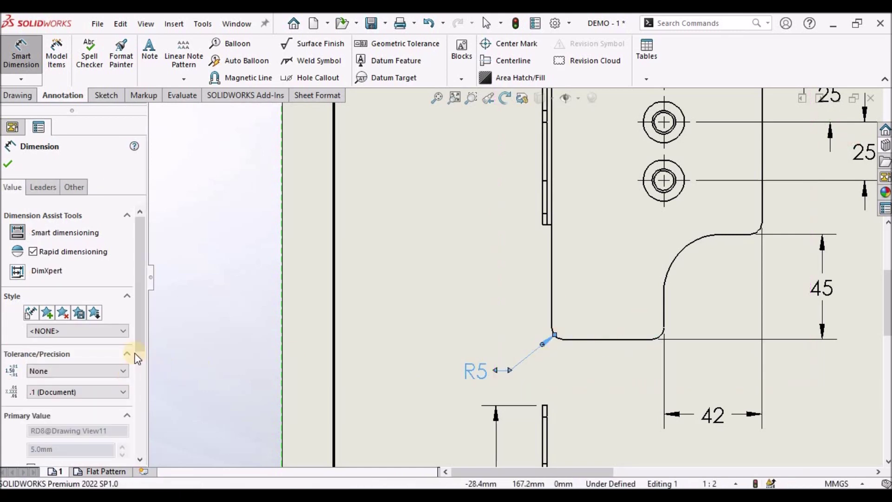
Append "TYP." to the lower-left corner fillet's radius dimension text and finish dimensioning
left_click_drag(135, 348, 153, 447)
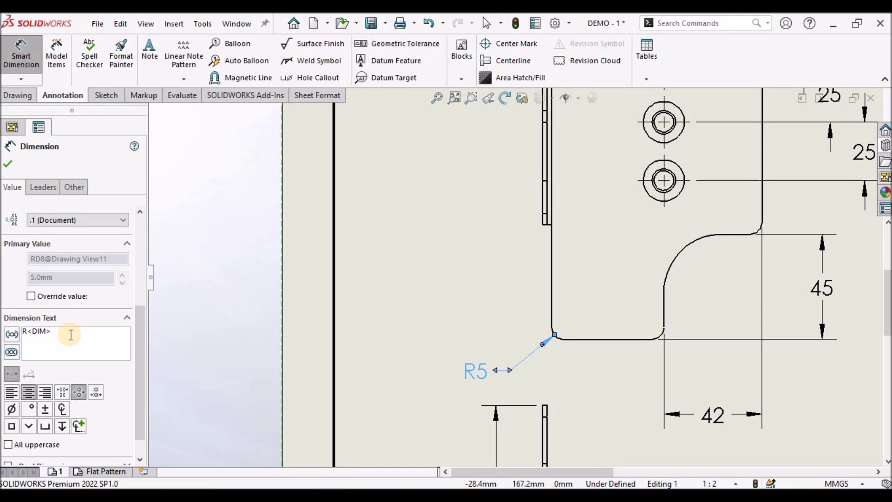
type("t")
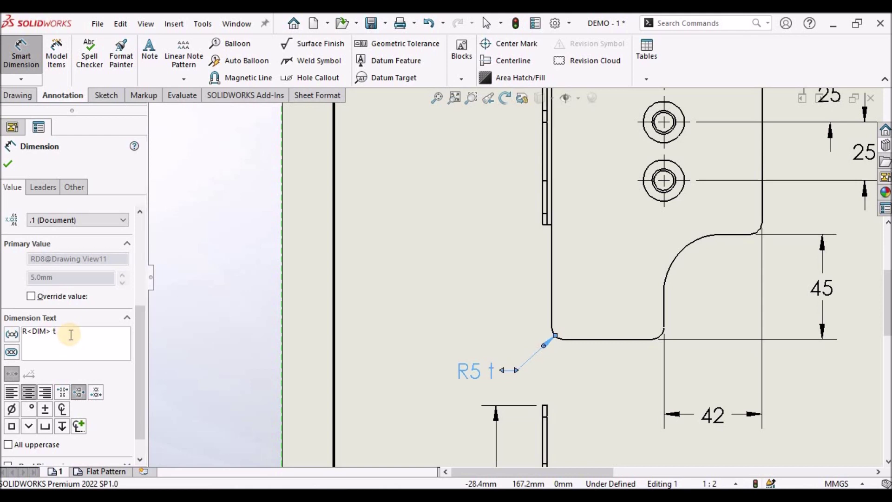
type("YP")
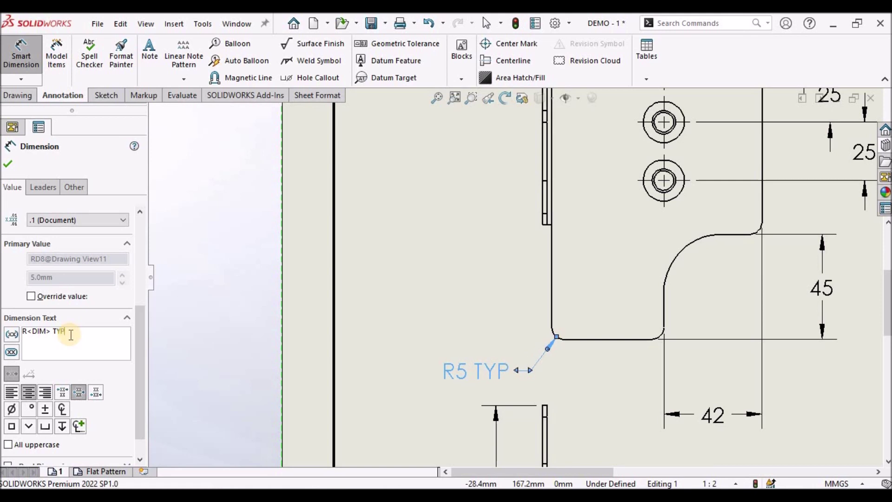
type(".")
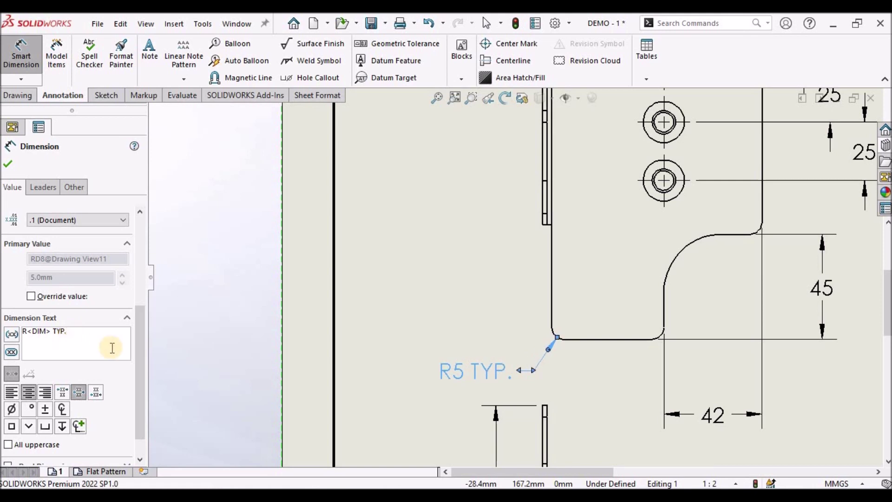
left_click(7, 164)
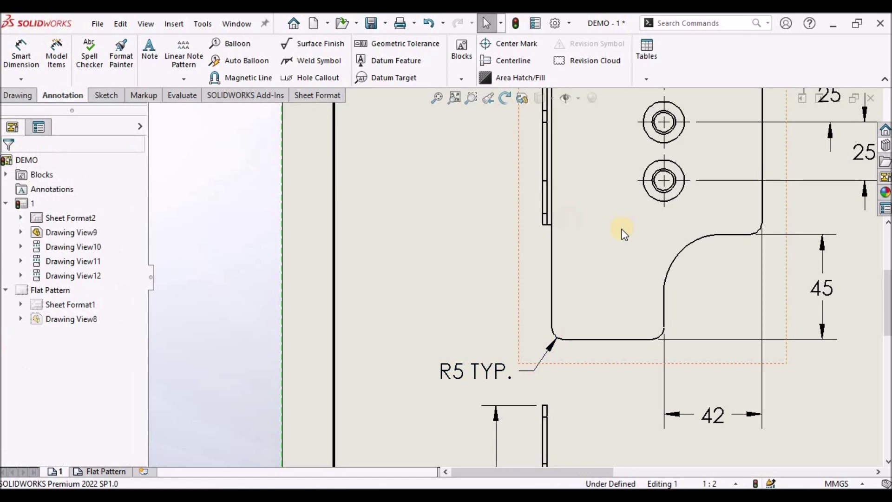
Dimension the radius of the rectangular cutout's lower-right corner in the view with the 143 mm width, placing the value outside the flange
scroll(623, 233, "up", 5)
scroll(604, 279, "up", 3)
scroll(703, 358, "down", 2)
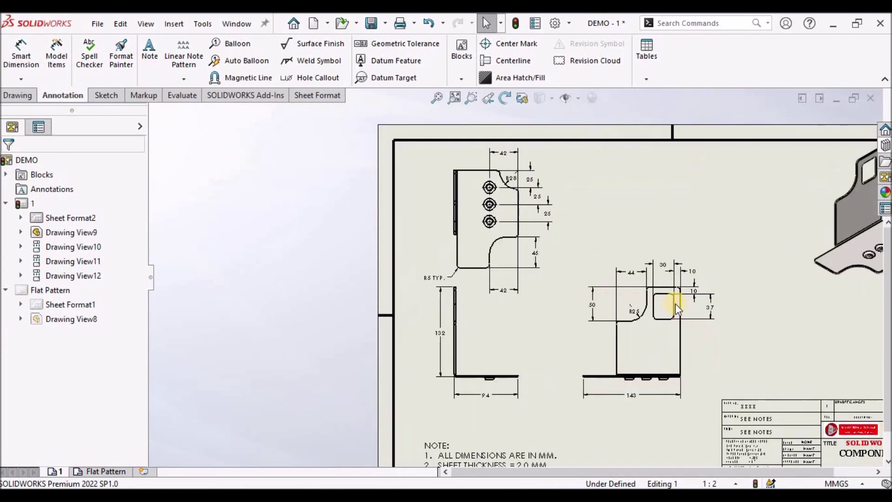
left_click(21, 55)
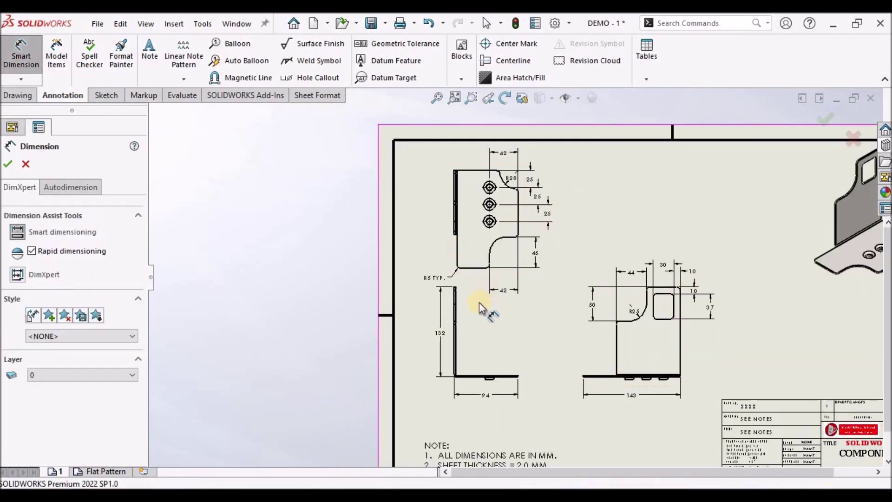
scroll(526, 311, "down", 2)
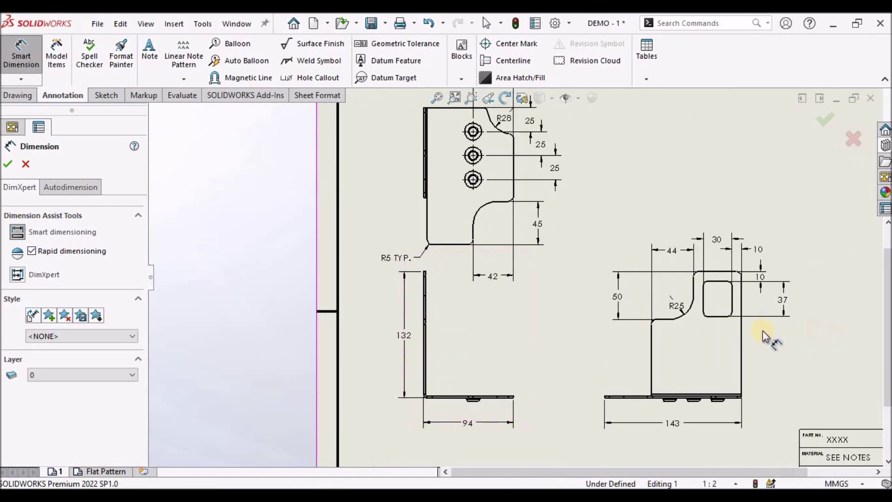
scroll(656, 312, "up", 1)
scroll(530, 255, "down", 4)
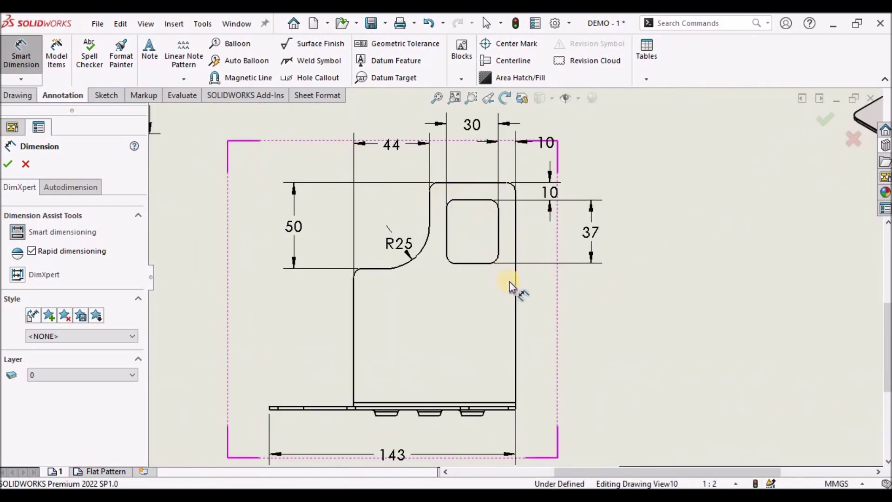
left_click(496, 263)
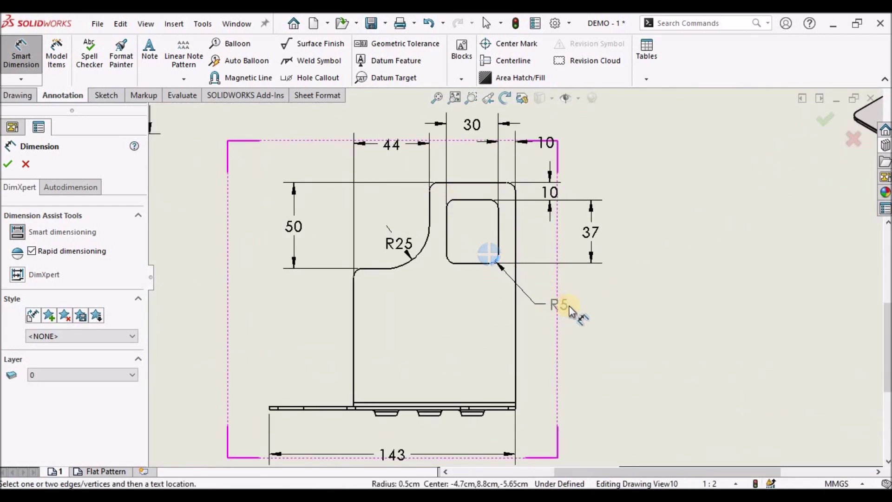
left_click(563, 304)
Prefix the cutout corner's radius dimension text with "4x" and finish dimensioning
scroll(139, 372, "down", 3)
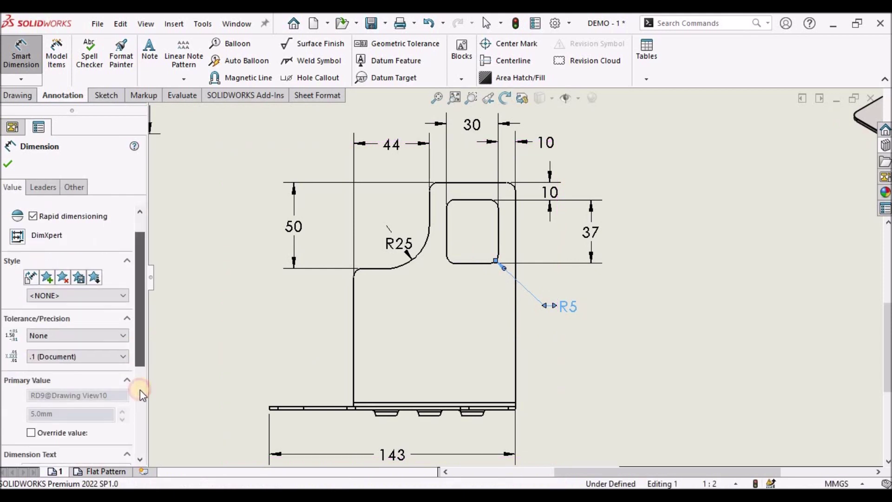
left_click(24, 396)
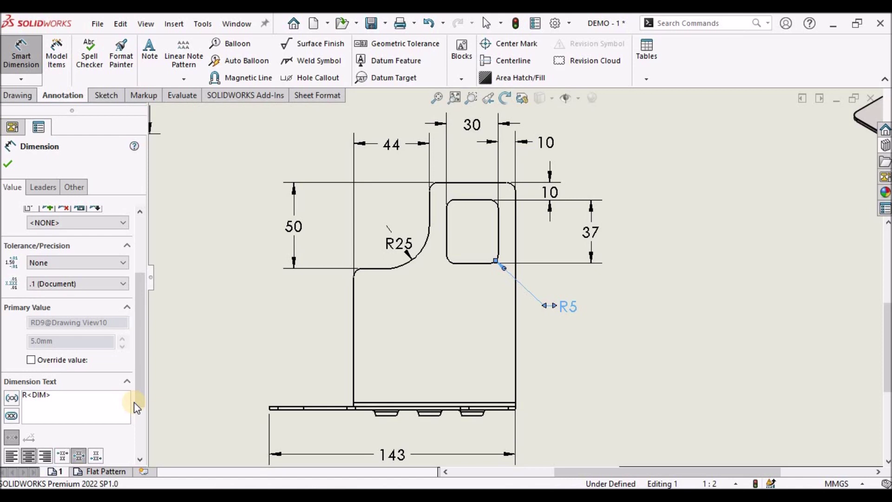
type("4x")
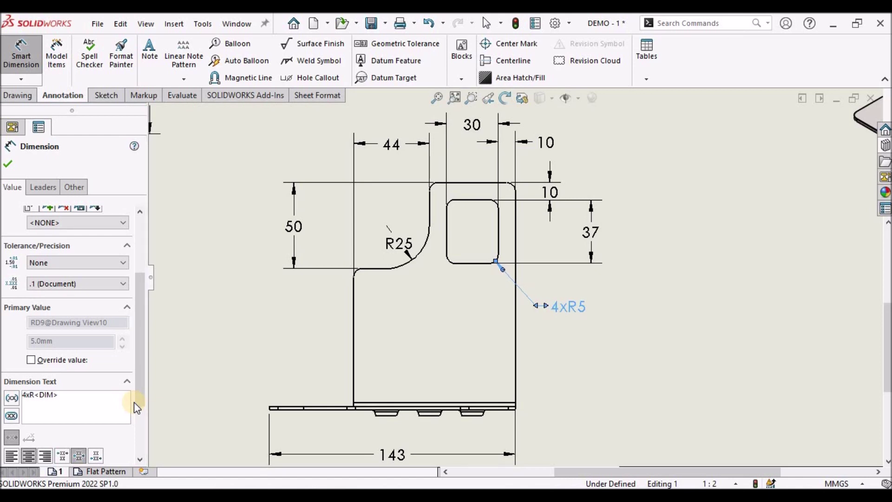
left_click(9, 165)
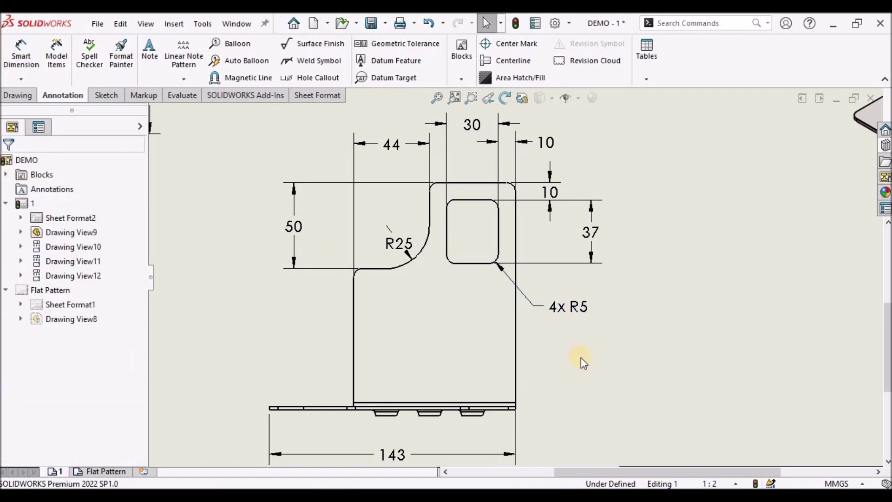
Review the dimensions on the orthographic views against the isometric view to check for anything missing
scroll(502, 268, "up", 5)
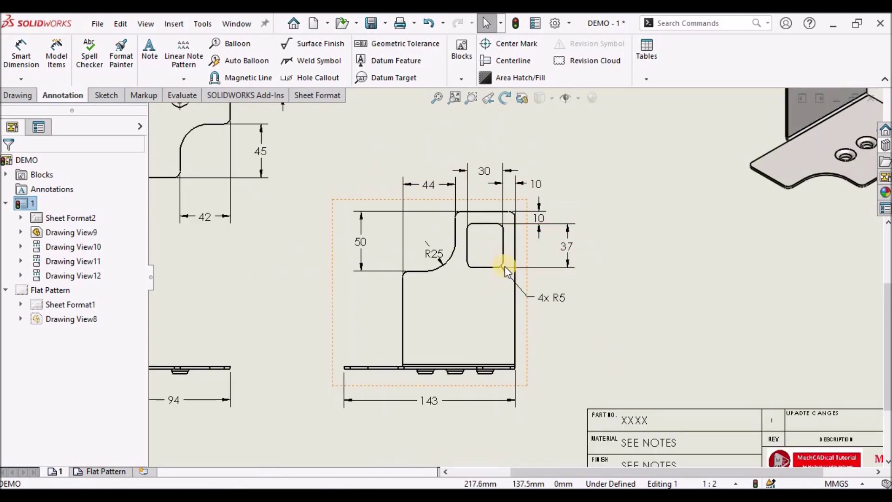
scroll(505, 266, "up", 2)
scroll(317, 253, "down", 4)
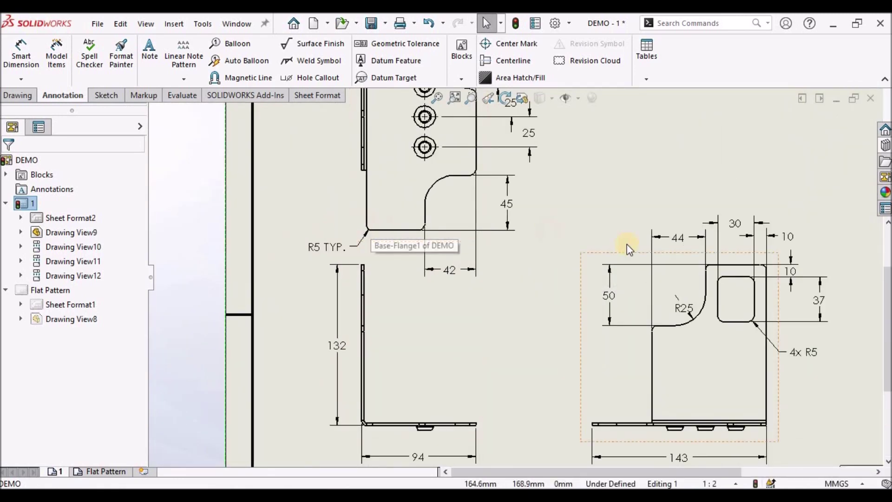
scroll(627, 243, "up", 3)
scroll(626, 244, "up", 3)
scroll(462, 275, "down", 2)
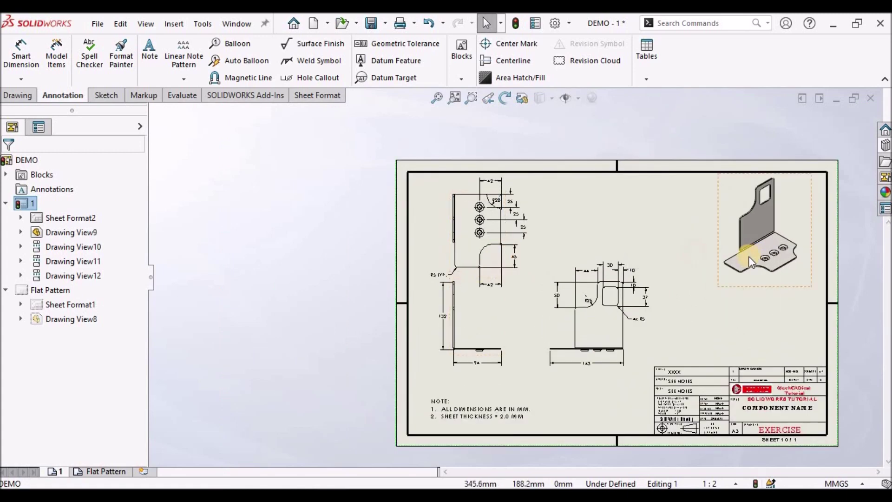
scroll(746, 261, "down", 2)
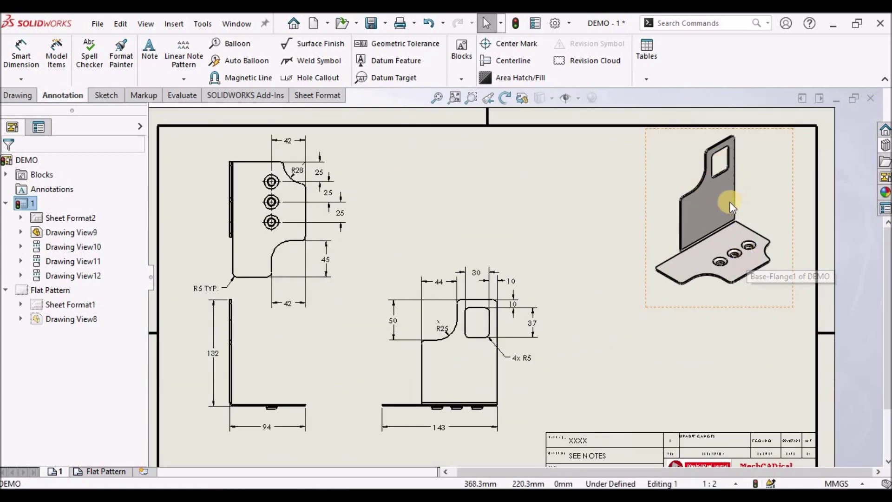
scroll(730, 202, "up", 3)
scroll(611, 240, "down", 2)
scroll(577, 245, "down", 2)
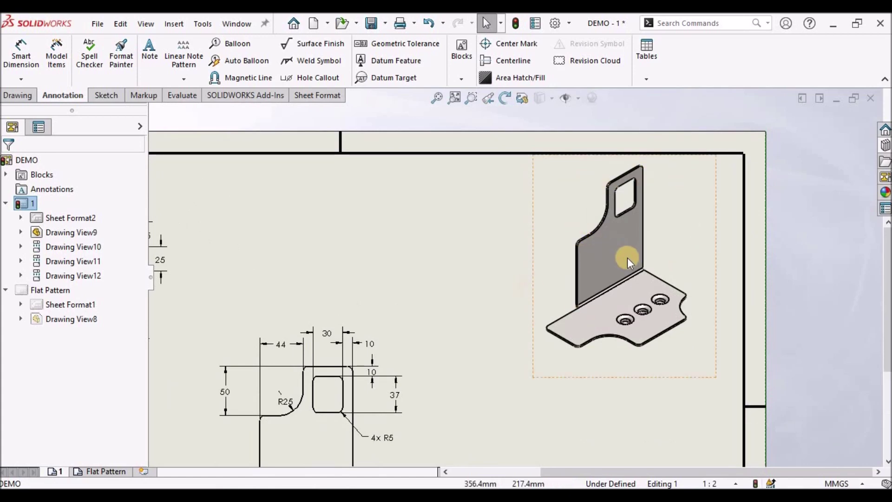
scroll(440, 275, "up", 3)
scroll(289, 311, "down", 5)
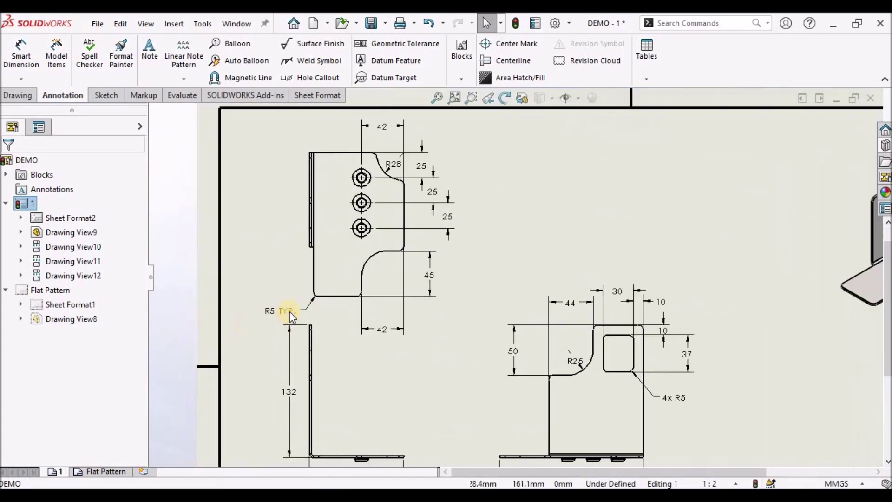
scroll(513, 318, "up", 2)
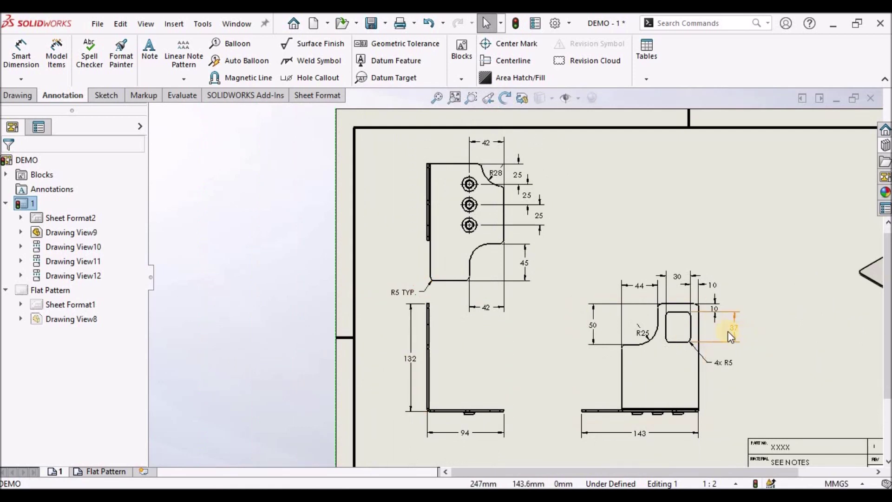
scroll(617, 297, "down", 2)
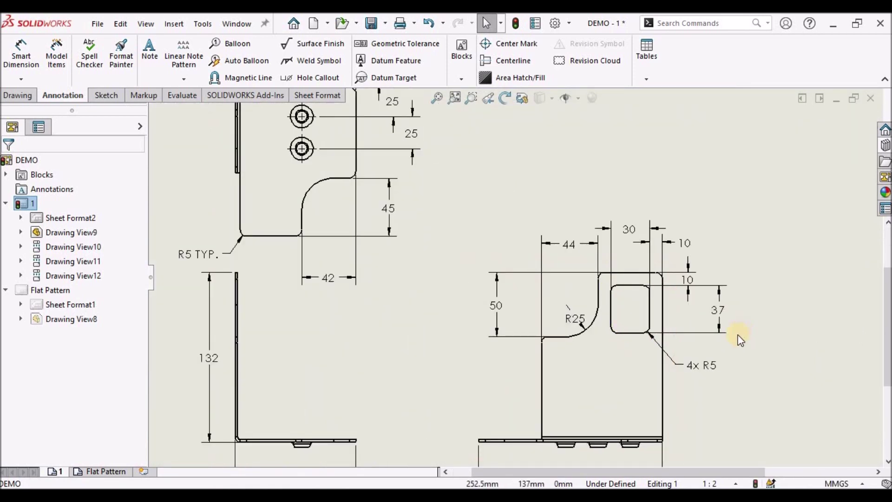
scroll(740, 339, "down", 1)
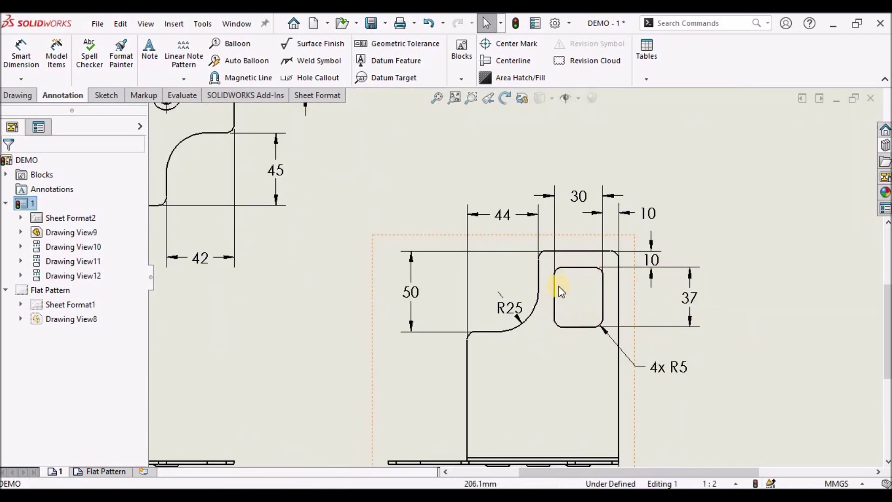
scroll(542, 273, "up", 2)
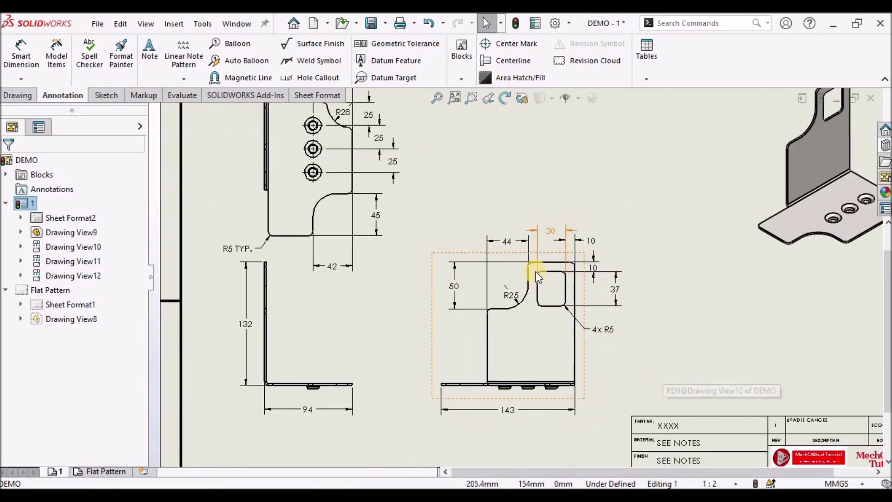
Fit the whole sheet in view and save the drawing
left_click(437, 98)
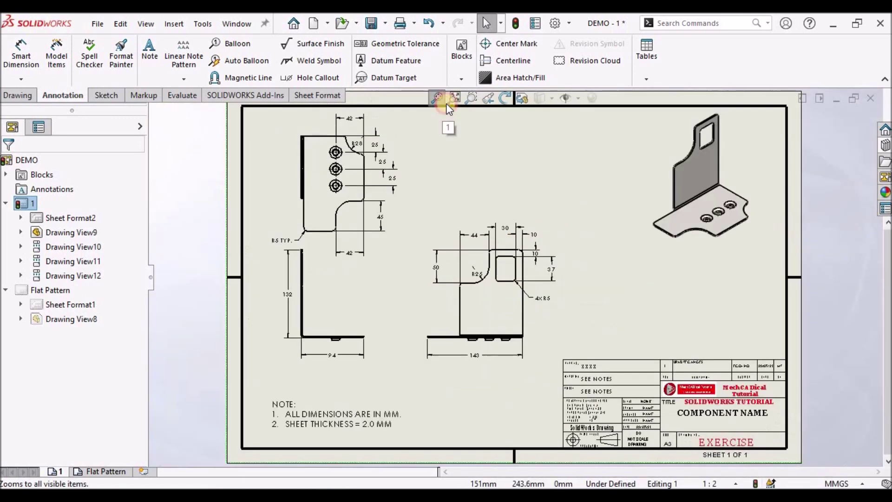
left_click(371, 23)
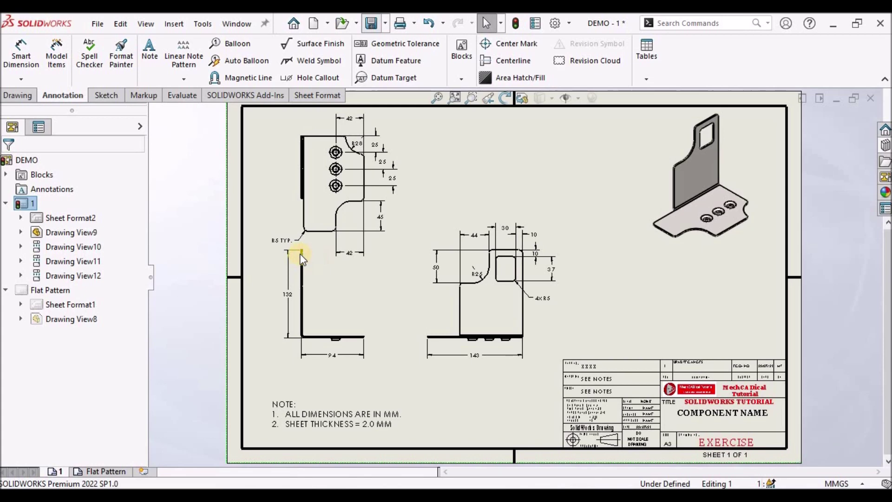
Start a Broken-out Section on the 94 mm wide view and sketch a closed spline around the countersunk hole in the base flange
scroll(307, 237, "down", 4)
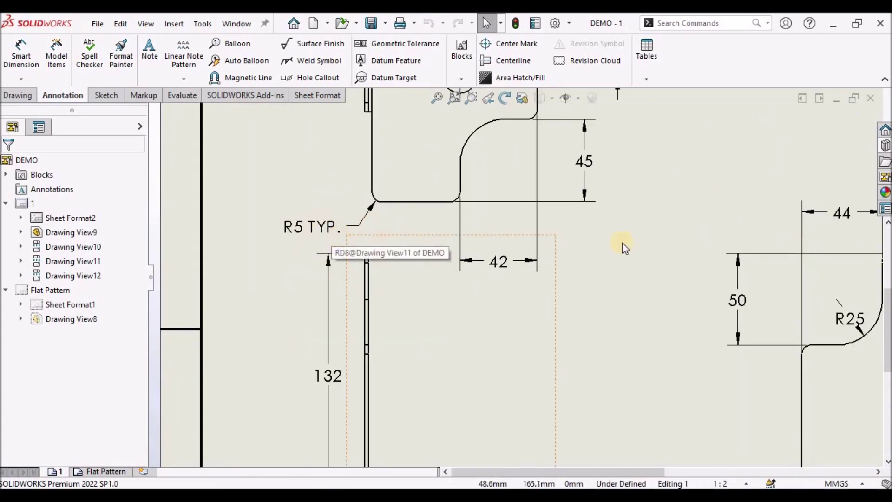
scroll(762, 340, "up", 2)
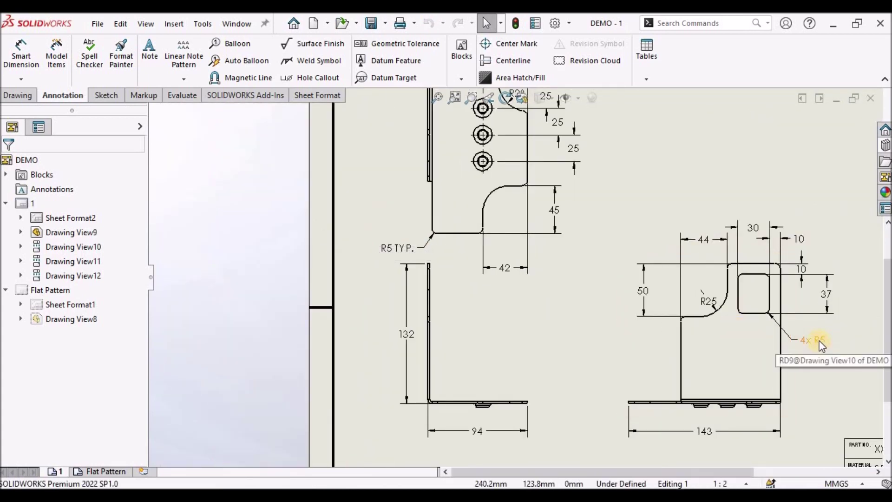
scroll(777, 339, "down", 1)
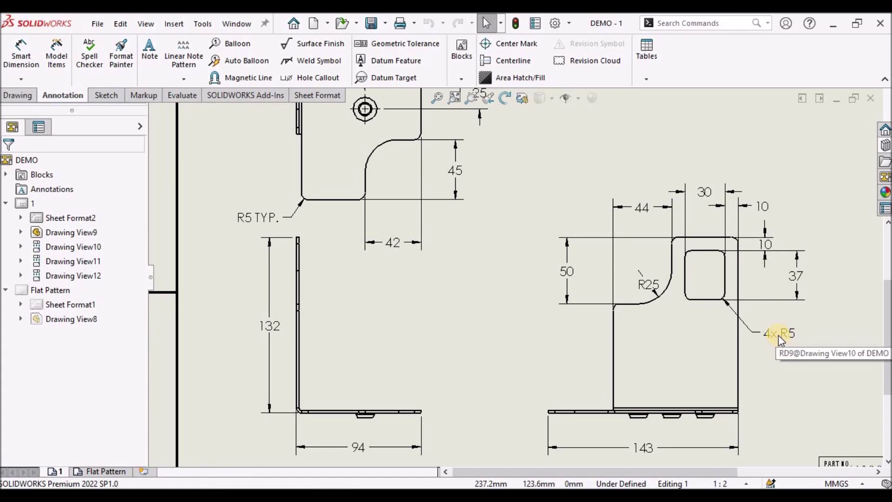
scroll(762, 338, "up", 2)
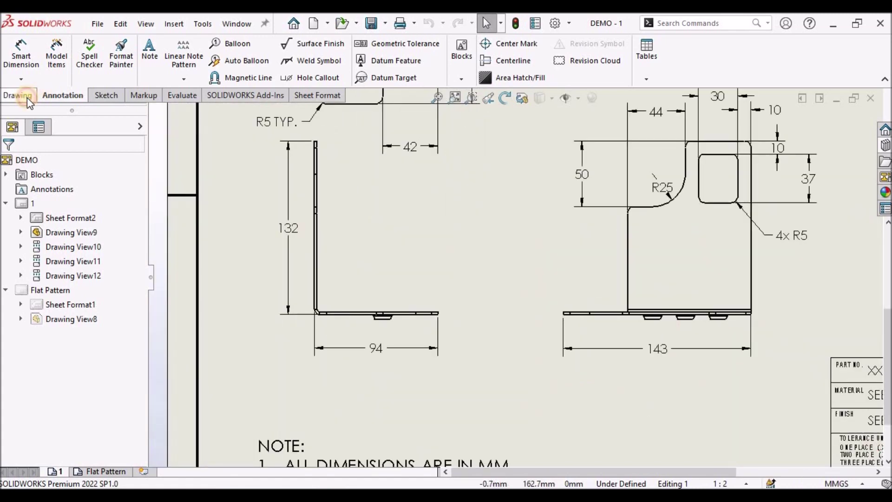
left_click(27, 100)
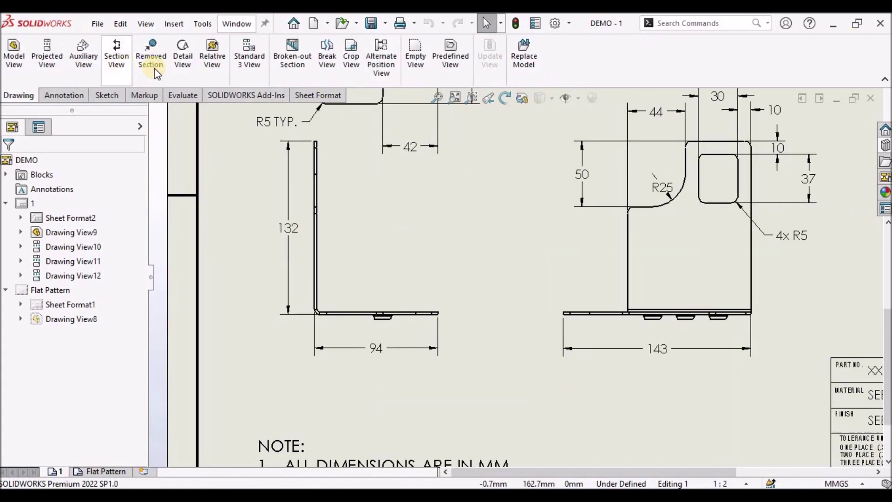
left_click(298, 64)
scroll(368, 318, "down", 2)
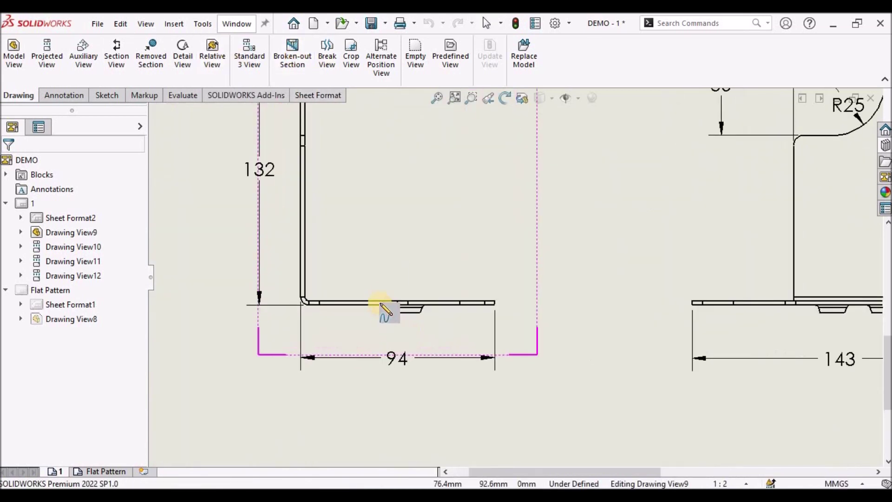
left_click(380, 283)
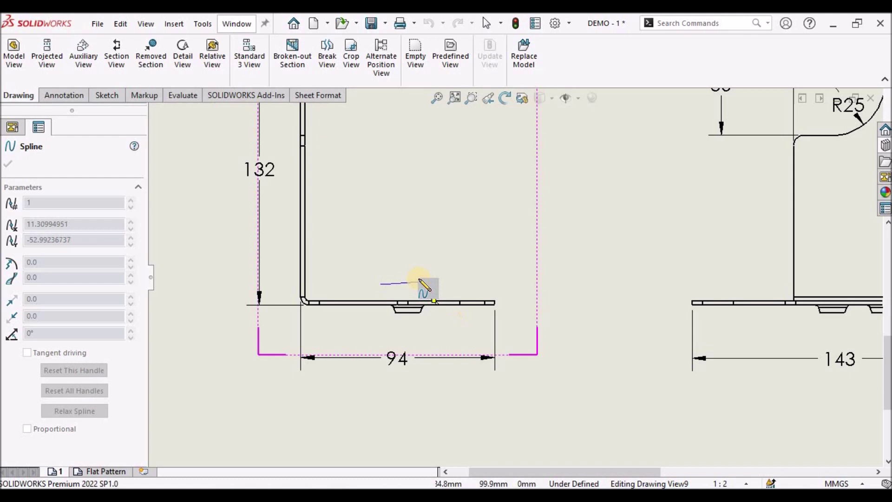
left_click(421, 279)
left_click(455, 328)
left_click(377, 316)
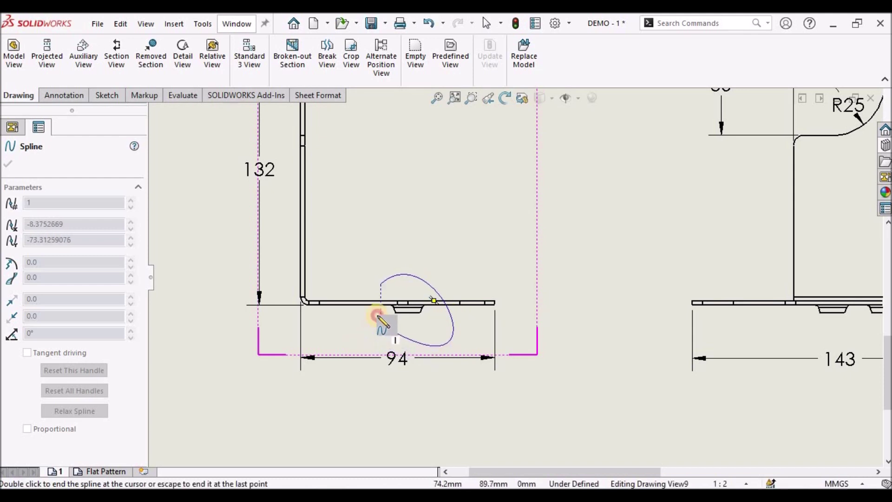
left_click(380, 283)
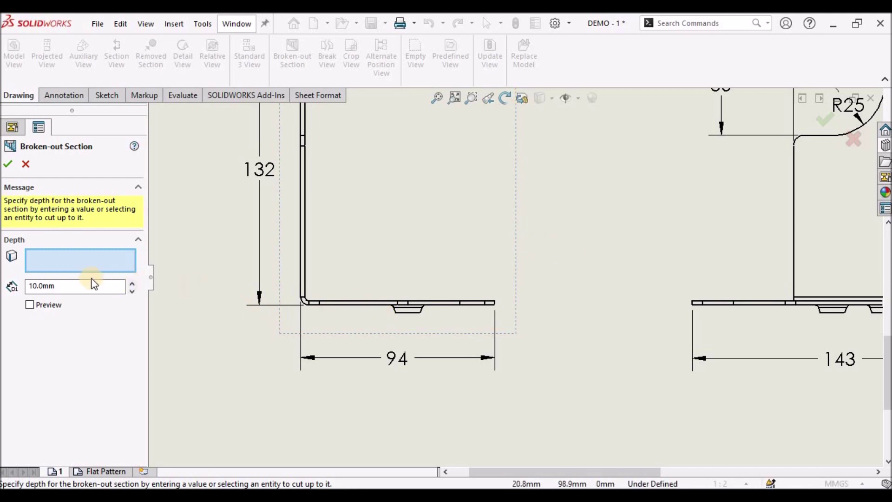
Set the broken-out section's depth by the hole's slanted right silhouette edge and create the section
scroll(443, 328, "down", 3)
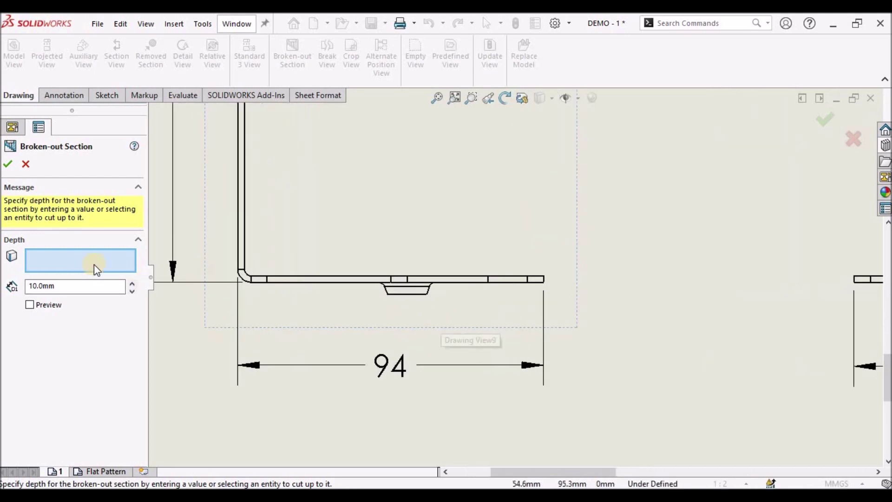
scroll(447, 285, "down", 3)
scroll(471, 276, "down", 1)
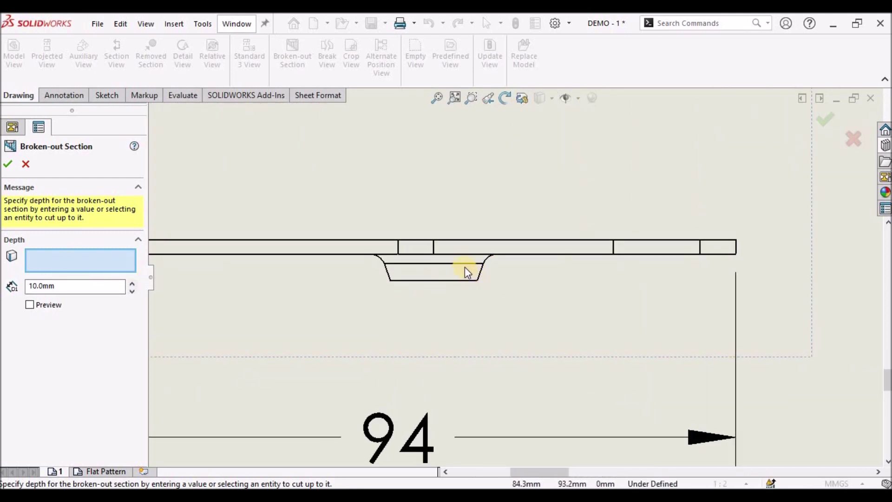
scroll(465, 267, "down", 2)
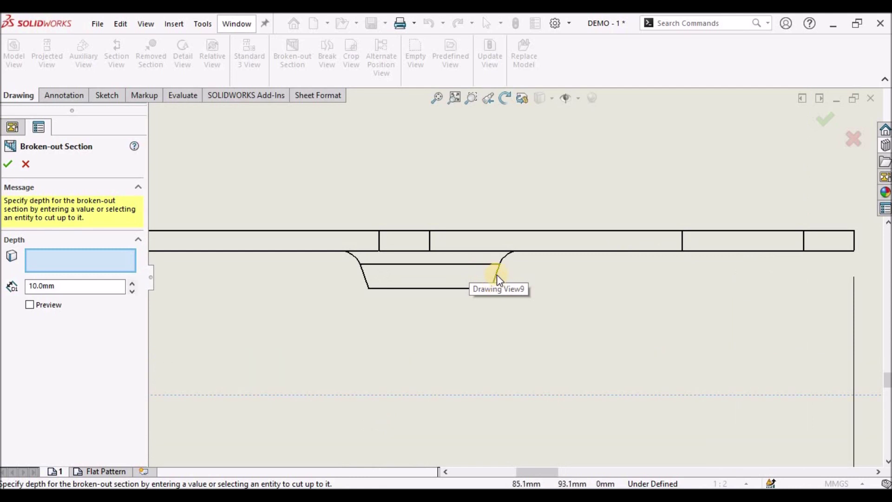
left_click(497, 275)
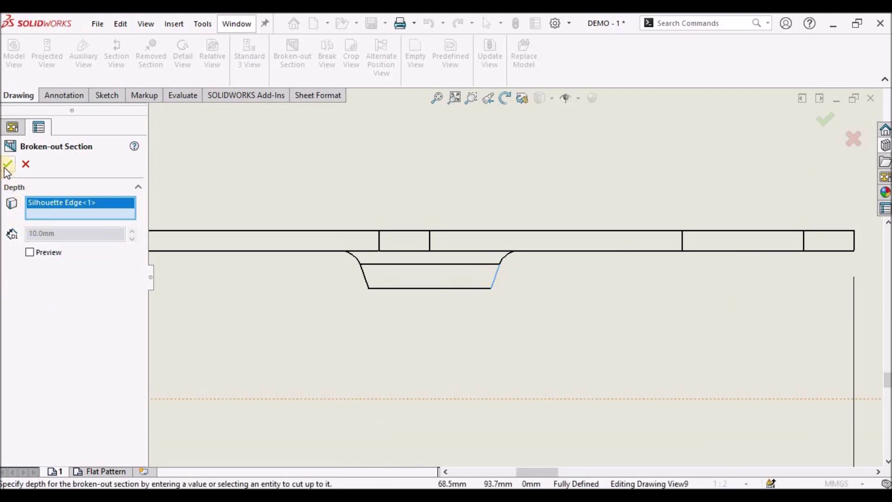
key("Return")
scroll(464, 270, "up", 3)
scroll(491, 269, "down", 4)
scroll(527, 267, "up", 4)
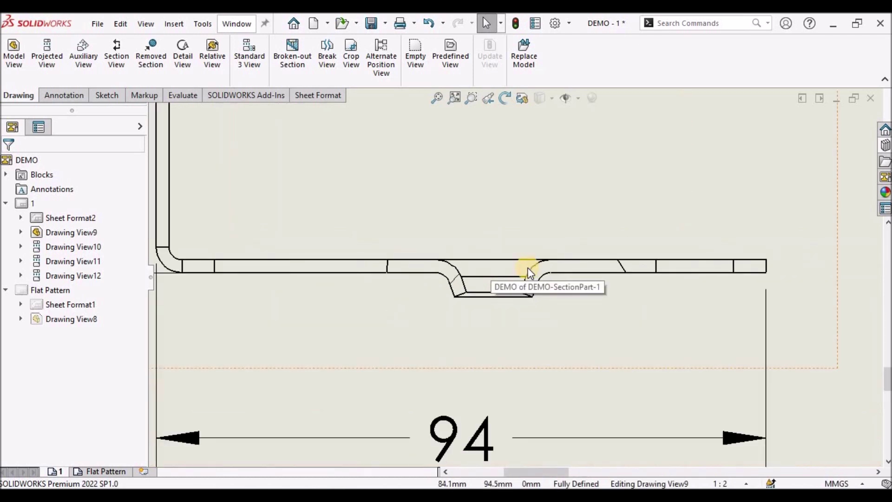
Create a Detail View from a circle of about 10.1 mm radius around the sectioned hole, place it above the 143 mm wide view, and label it D
left_click(189, 56)
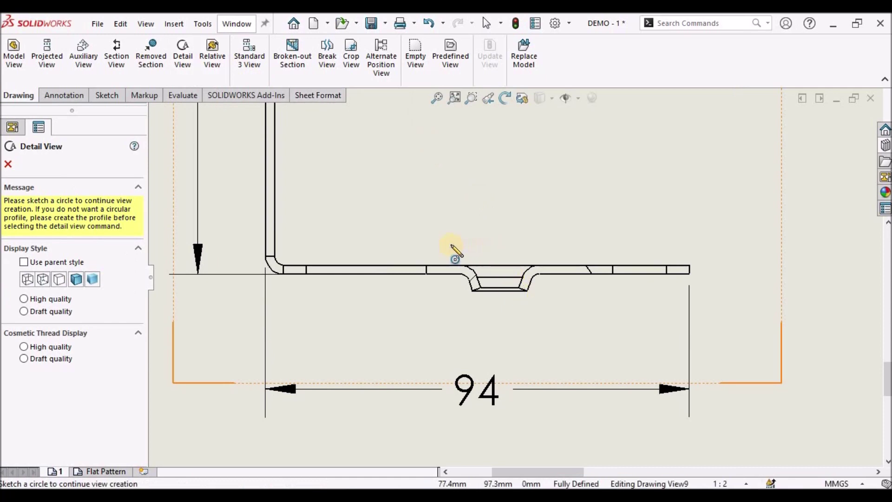
left_click(501, 275)
left_click(532, 249)
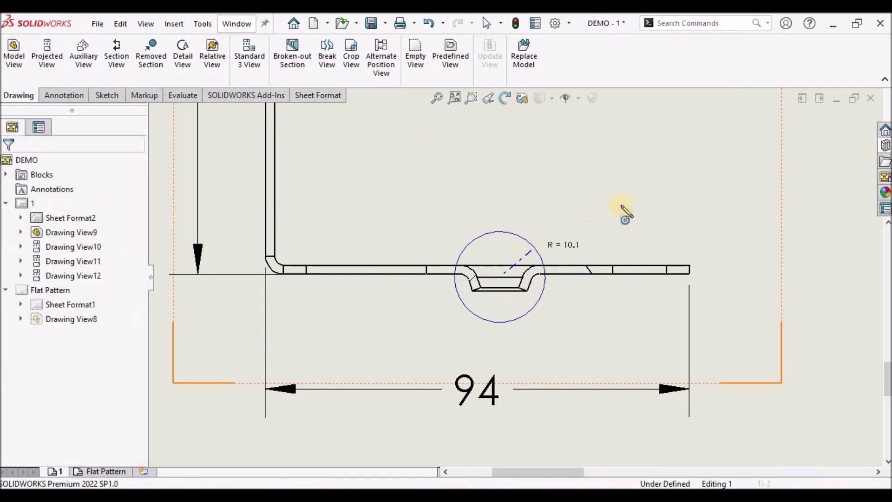
scroll(622, 202, "up", 3)
scroll(665, 147, "down", 2)
left_click(636, 134)
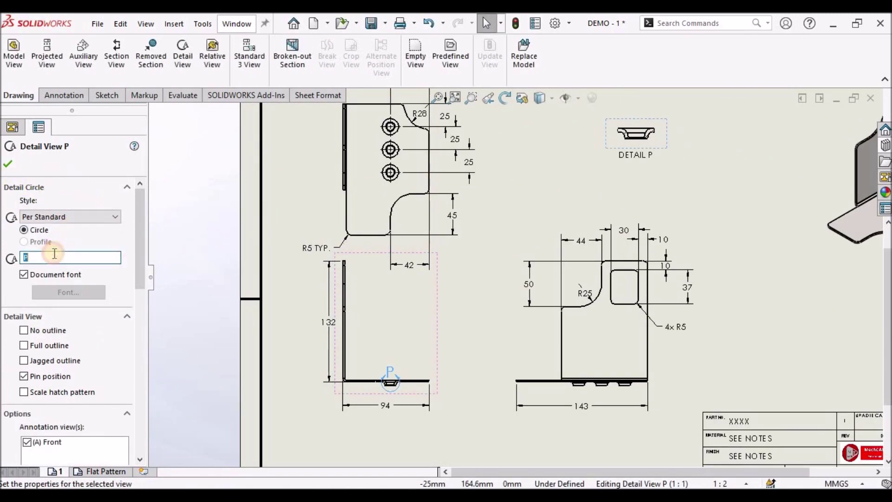
left_click(11, 163)
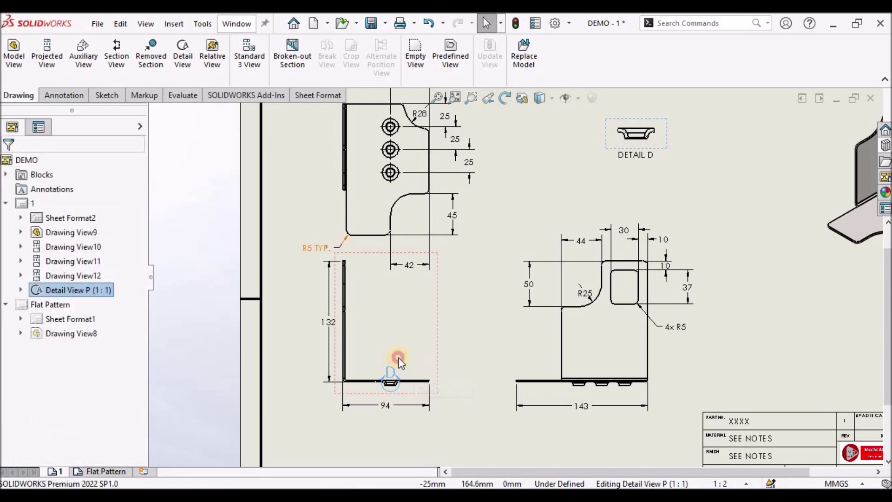
Set the detail circle's style to With Leader and place its letter above and to the right of the circle
left_click(396, 370)
left_click(104, 217)
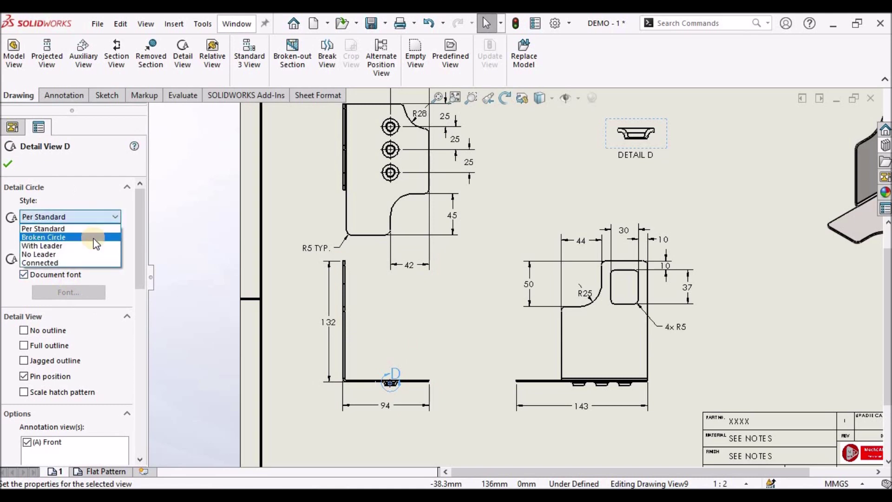
left_click(96, 246)
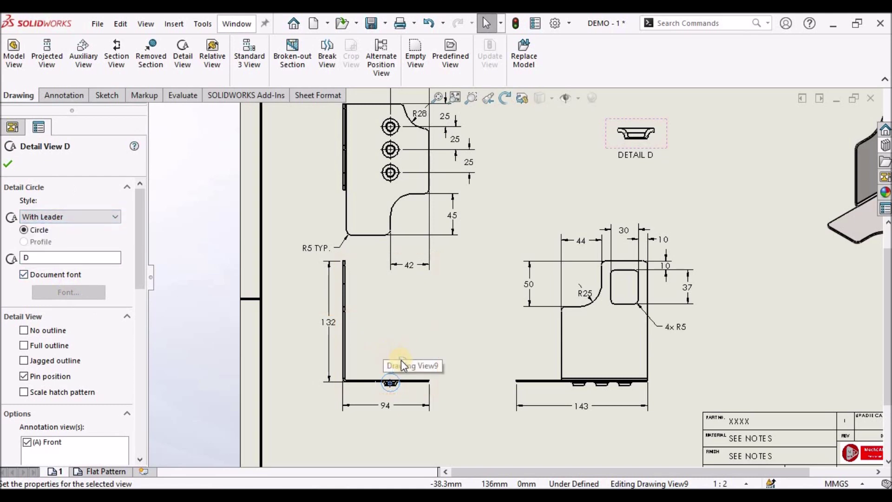
left_click(425, 350)
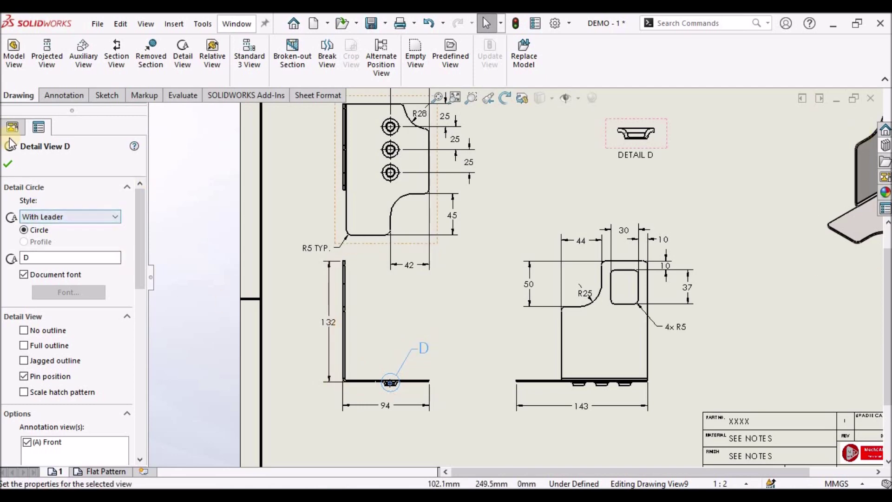
left_click(8, 163)
Add a virtual sharp point in Detail D where the hole's slanted left inner edge meets the top edge line
scroll(651, 185, "up", 3)
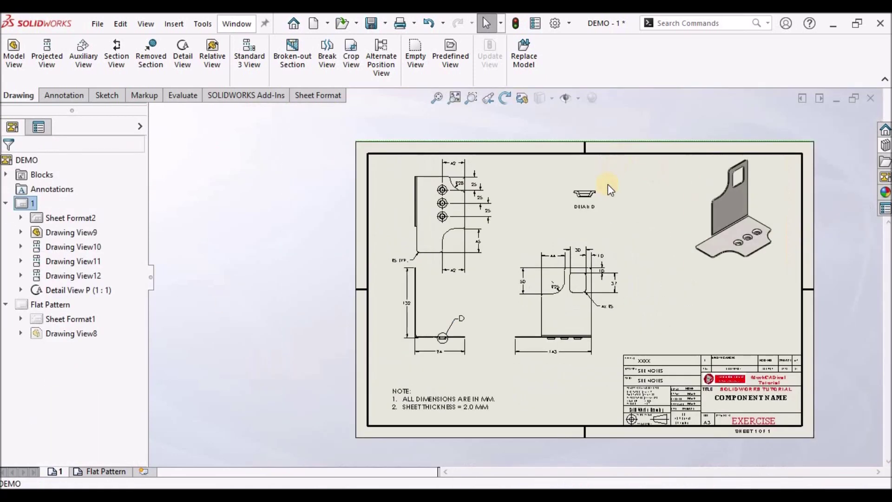
scroll(534, 260, "down", 6)
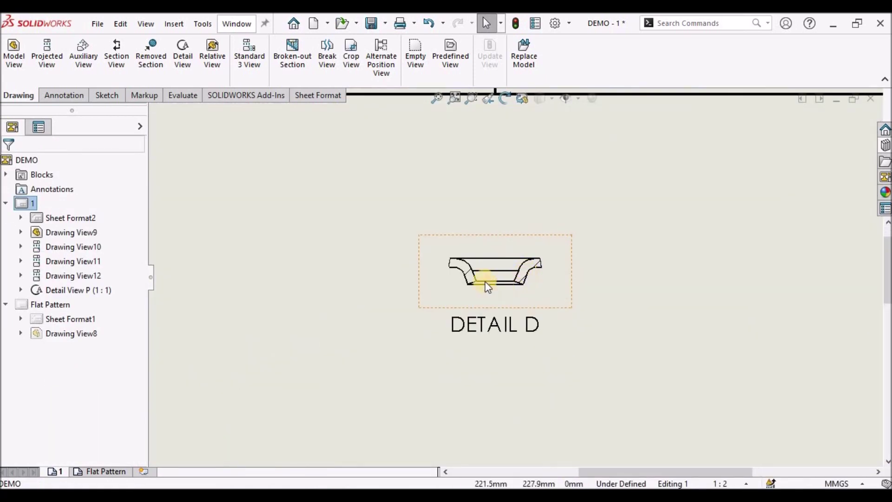
scroll(485, 280, "down", 3)
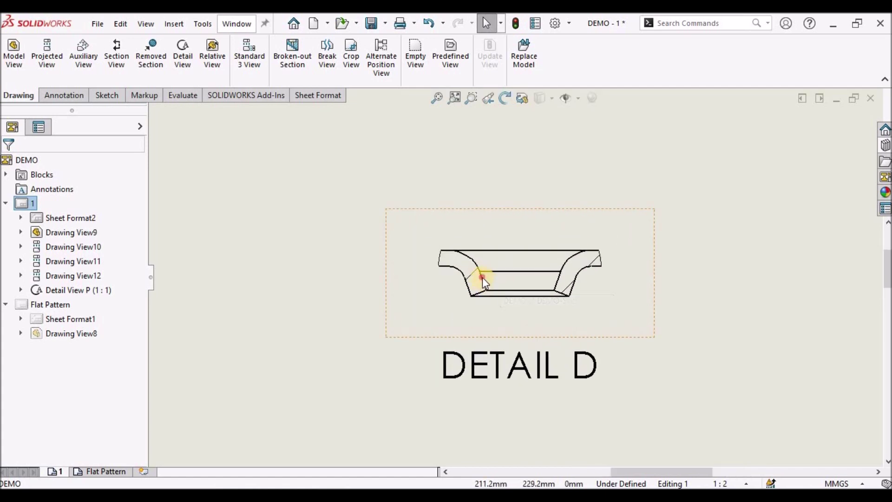
left_click(482, 277)
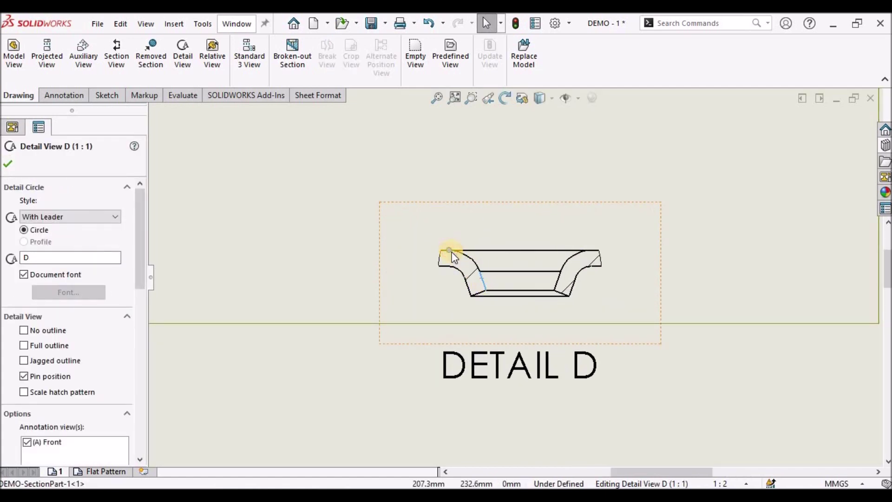
left_click(351, 202)
scroll(555, 378, "down", 2)
scroll(461, 232, "up", 3)
scroll(274, 218, "down", 3)
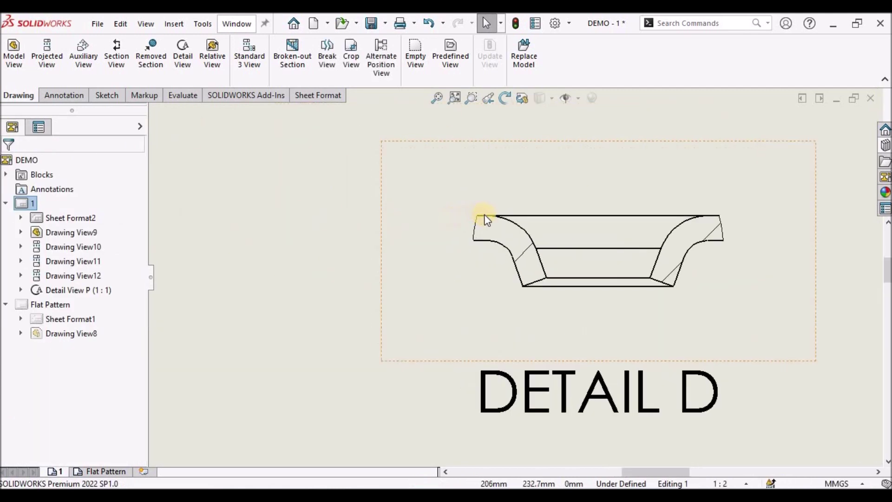
left_click(485, 215)
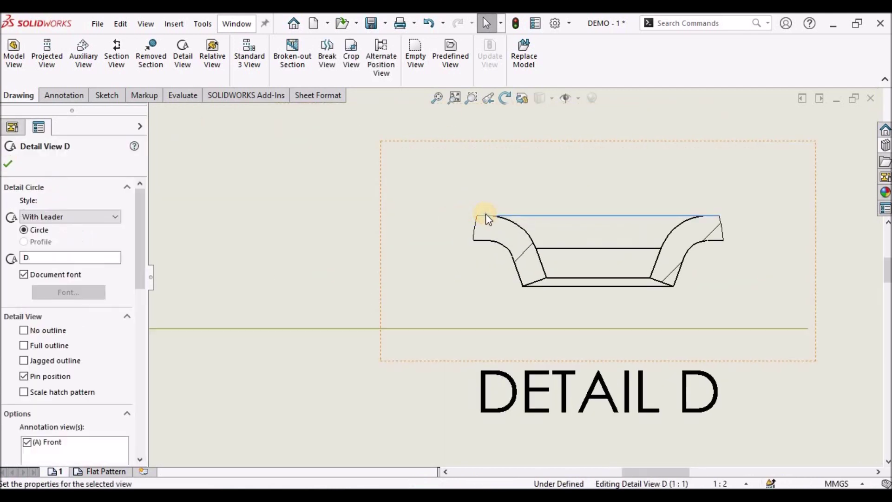
left_click(542, 262, "ctrl")
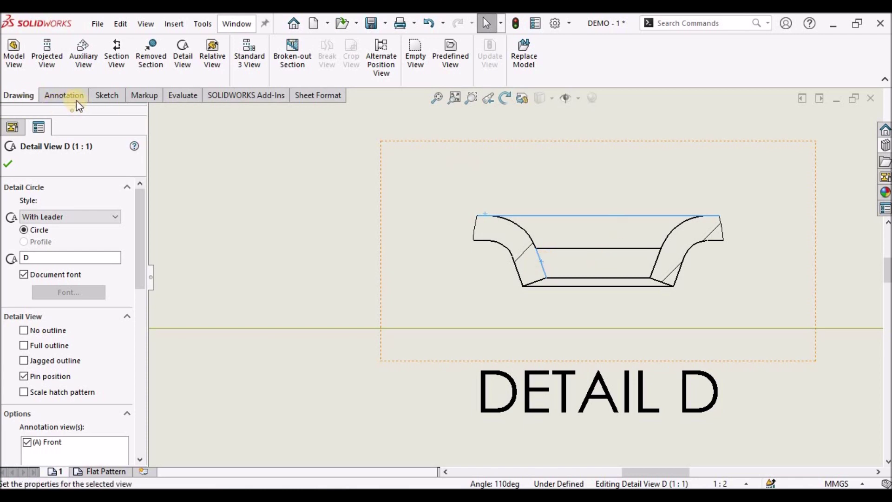
left_click(106, 97)
left_click(132, 43)
scroll(530, 218, "up", 3)
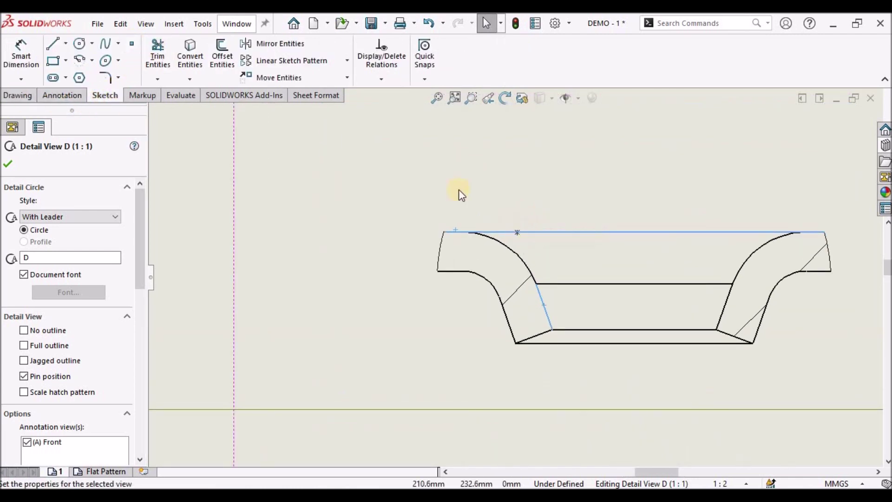
key("Escape")
left_click(8, 167)
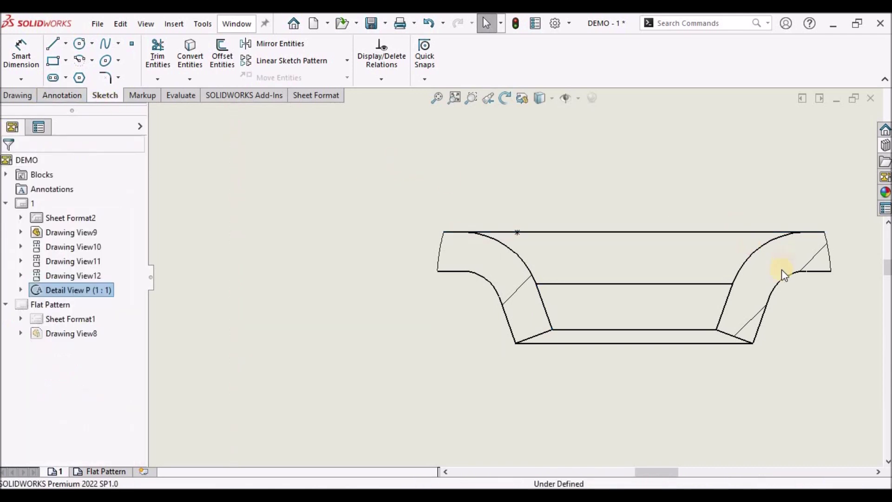
Add a virtual sharp point in Detail D where the hole's slanted right inner edge meets the top edge line
left_click(726, 307)
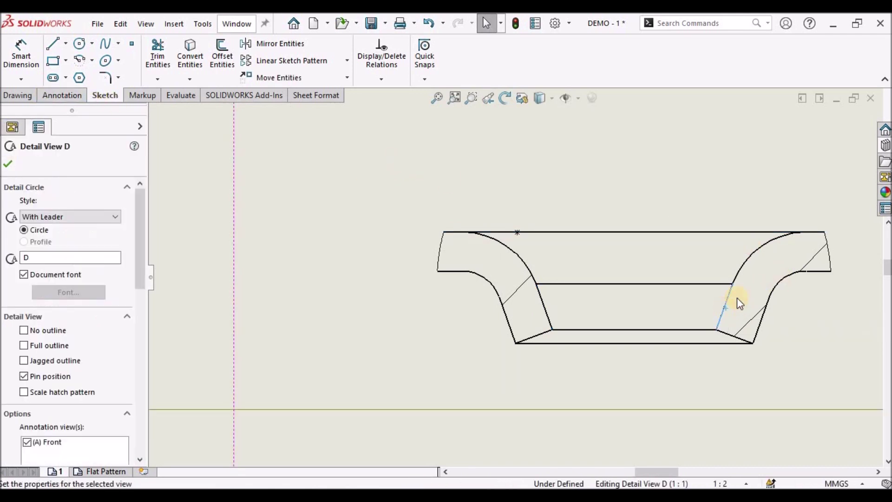
left_click(777, 231, "ctrl")
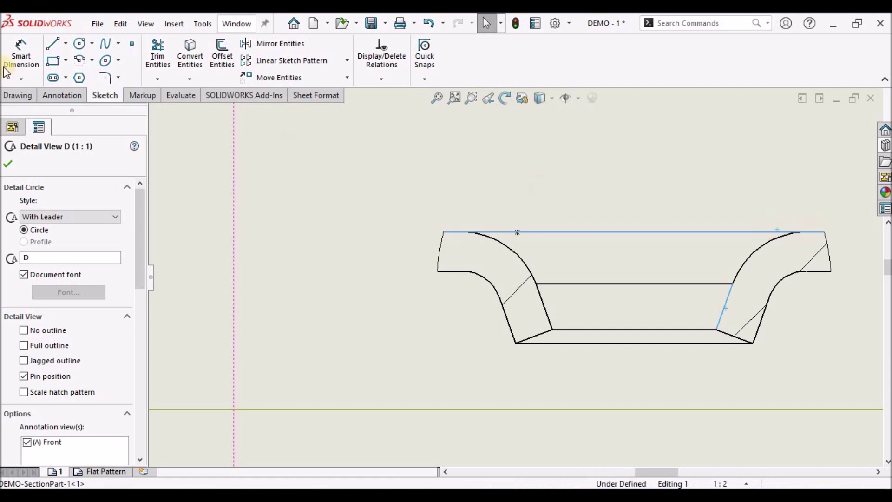
left_click(131, 44)
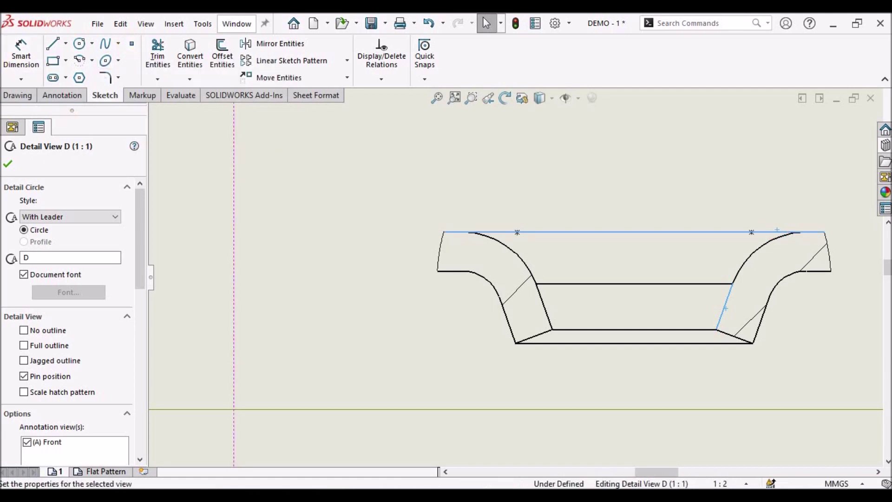
left_click(7, 164)
Dimension the horizontal distance between the two virtual sharp points, placing the dimension above Detail D's profile
left_click(20, 54)
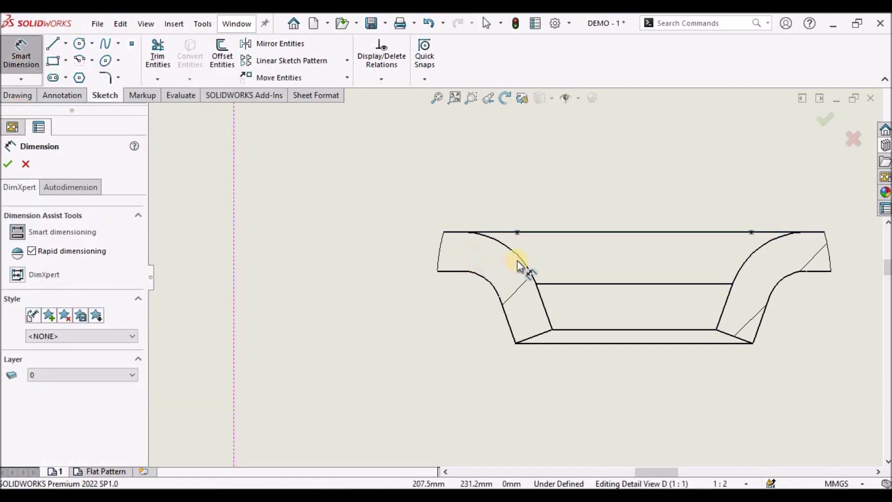
left_click(752, 232)
left_click(623, 161)
scroll(623, 202, "up", 4)
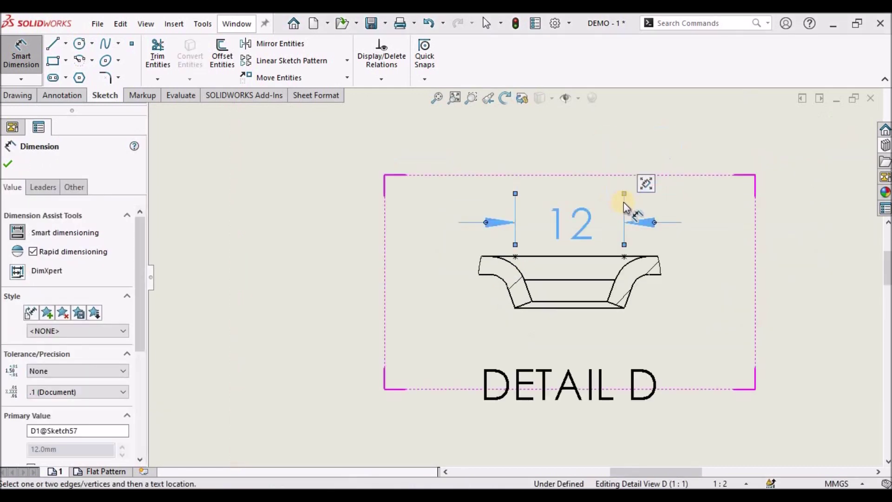
scroll(548, 244, "up", 3)
left_click(669, 278)
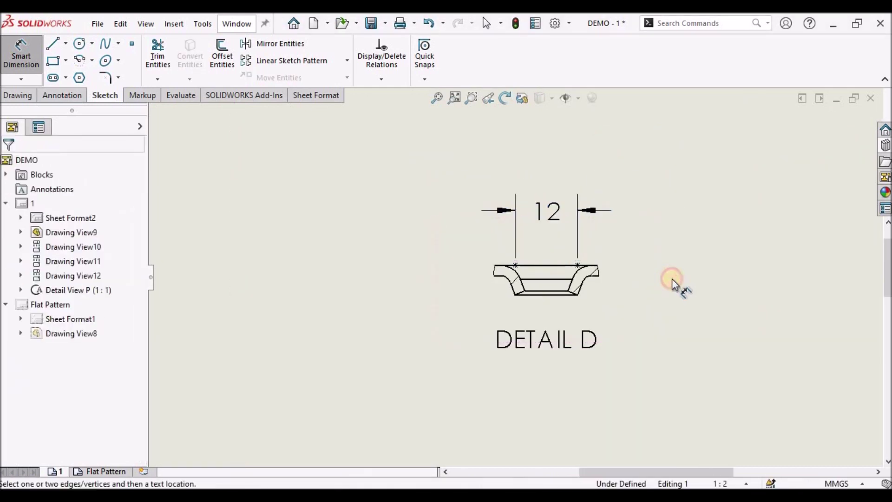
scroll(557, 275, "down", 3)
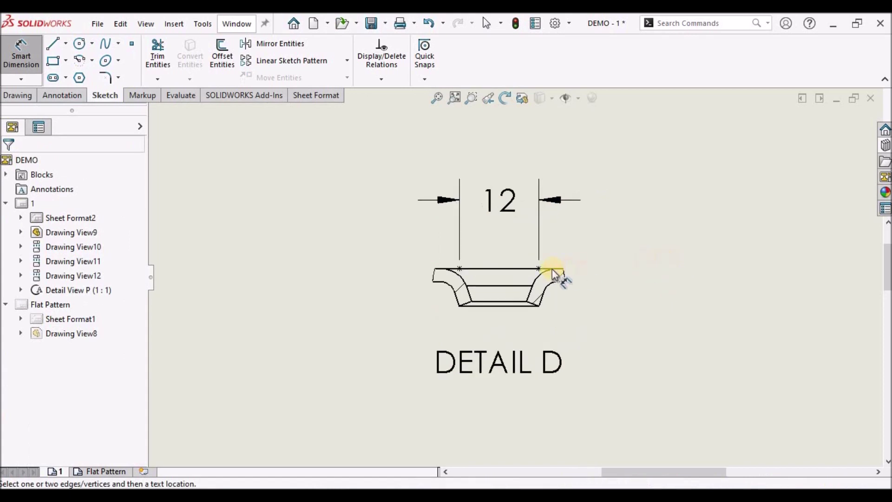
left_click(548, 269)
scroll(511, 316, "down", 2)
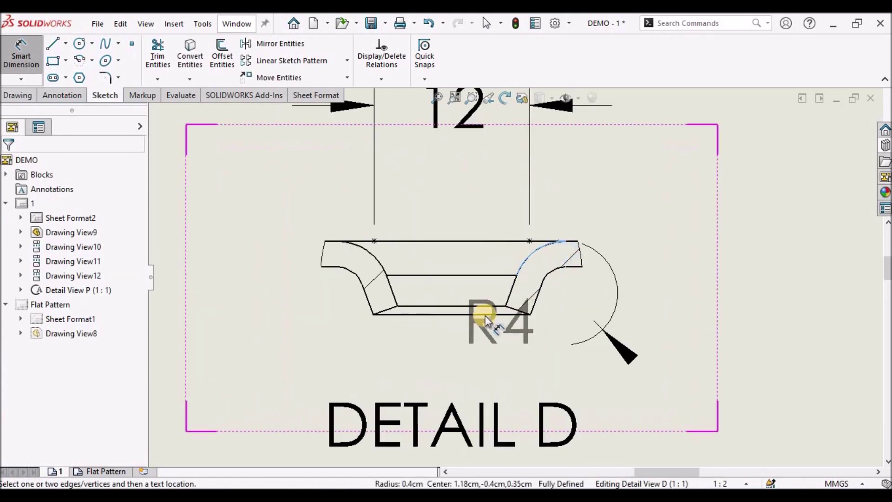
left_click(484, 314)
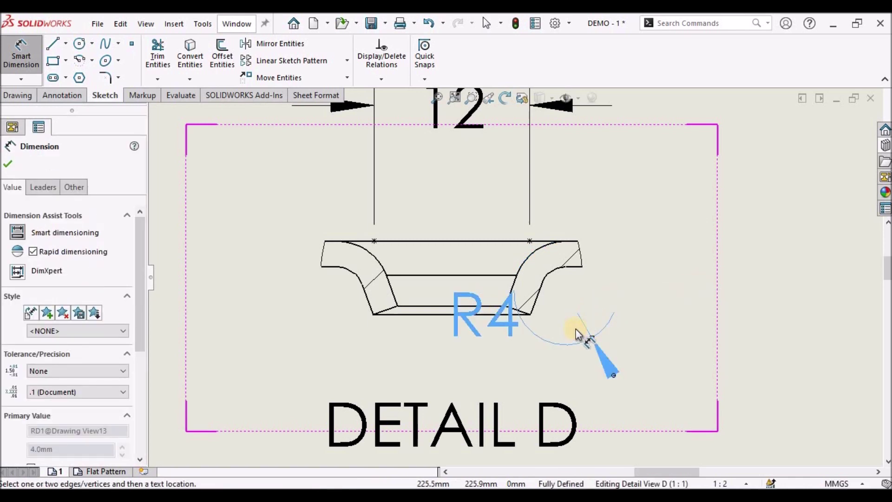
key("Escape")
key("Delete")
Dimension the formed hole's overall height from its top edge to its bottom edge, placing the dimension right of Detail D's profile
left_click(26, 46)
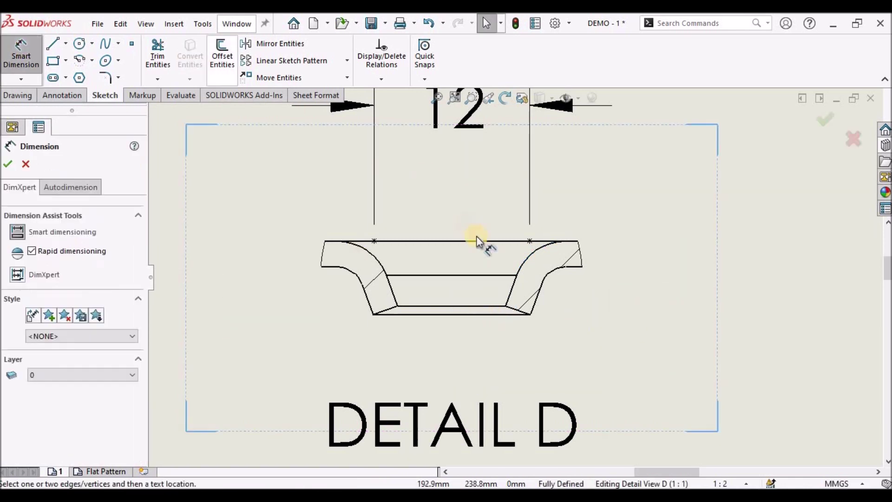
left_click(547, 241)
scroll(478, 312, "up", 4)
left_click(481, 318)
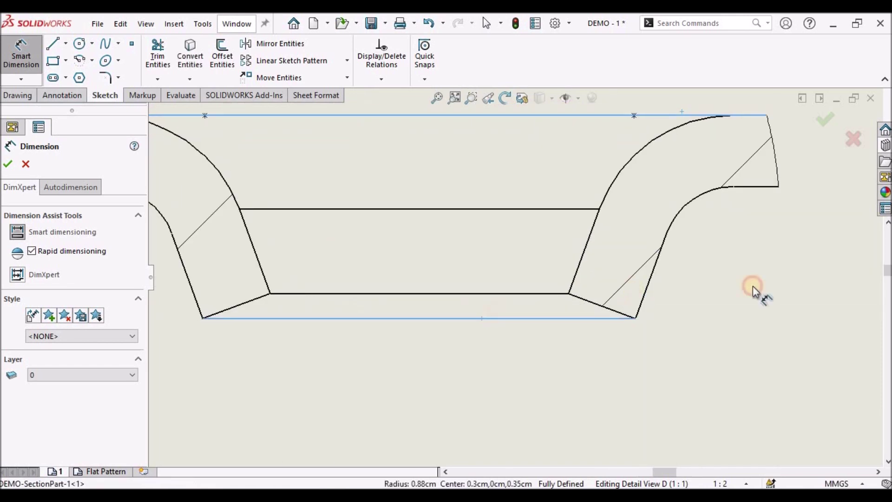
scroll(771, 251, "down", 4)
scroll(749, 258, "down", 3)
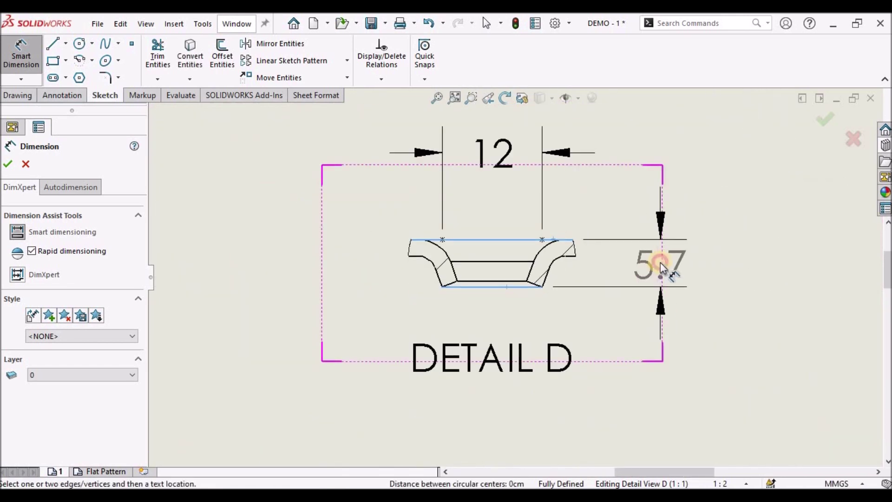
left_click(657, 264)
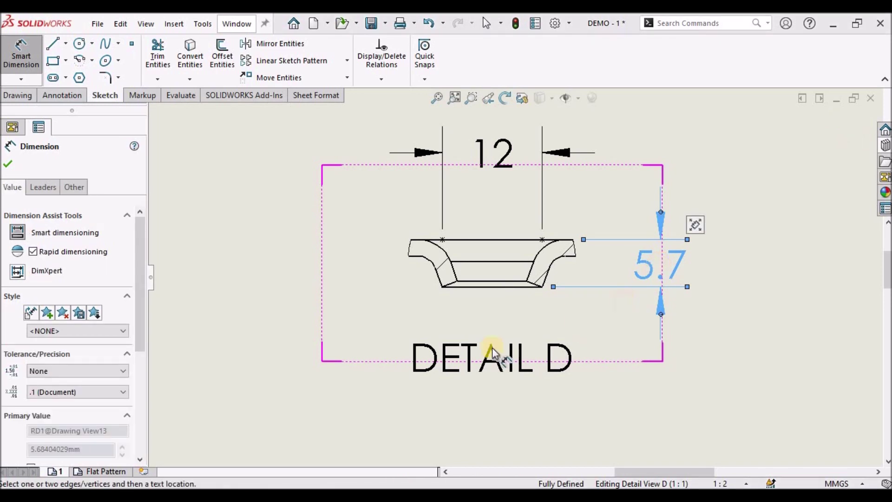
left_click(715, 331)
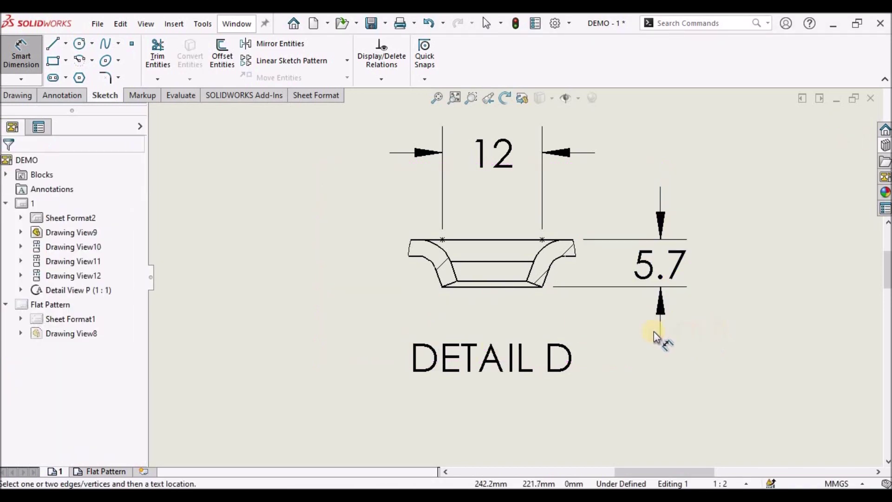
Dimension the radius of the left inner bend arc in Detail D, placing the text at the profile's upper right below the width dimension
scroll(460, 295, "up", 2)
scroll(456, 285, "up", 2)
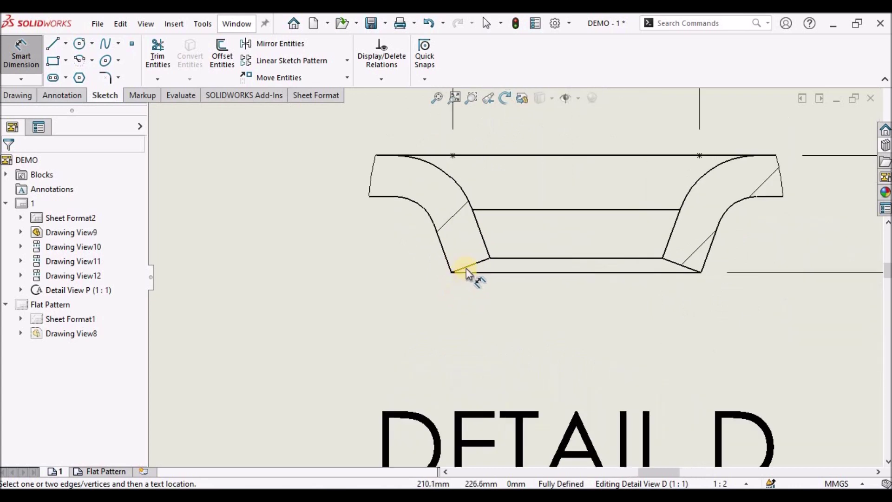
scroll(479, 210, "down", 4)
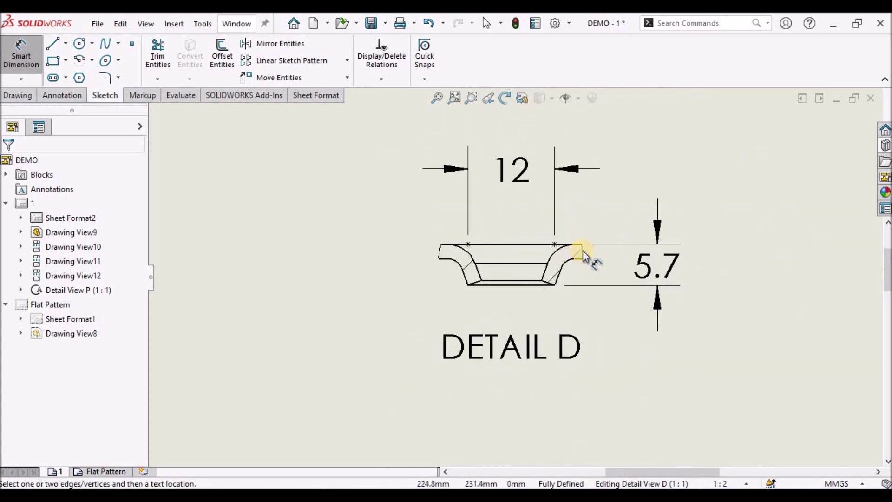
left_click(469, 251)
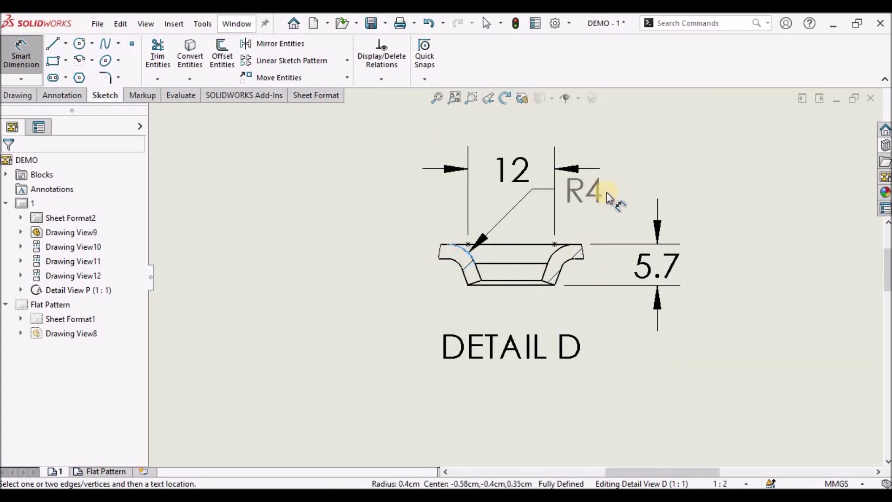
left_click(607, 189)
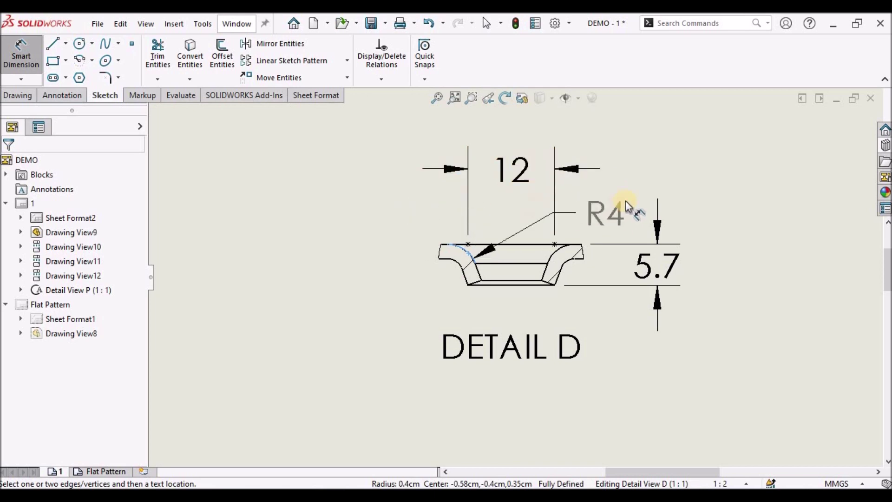
left_click(613, 191)
key("Escape")
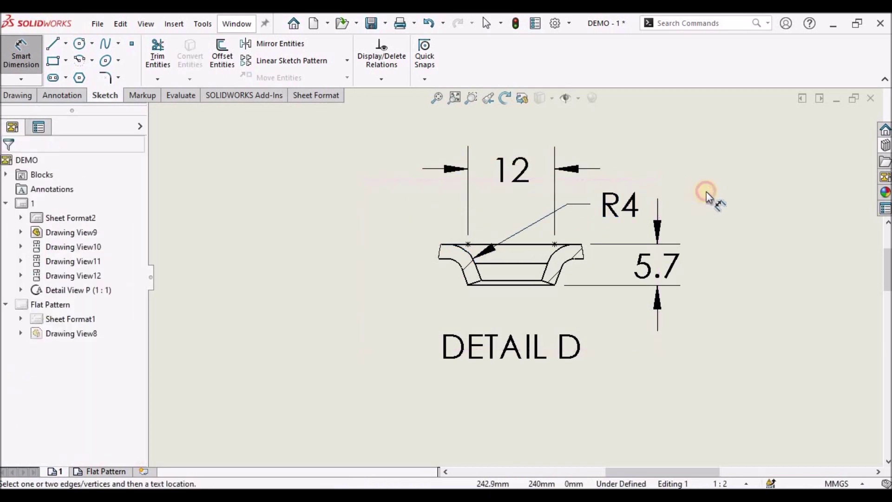
End dimensioning and reposition Detail D's 12 width dimension and R4 radius dimension slightly farther from the profile
right_click(274, 203)
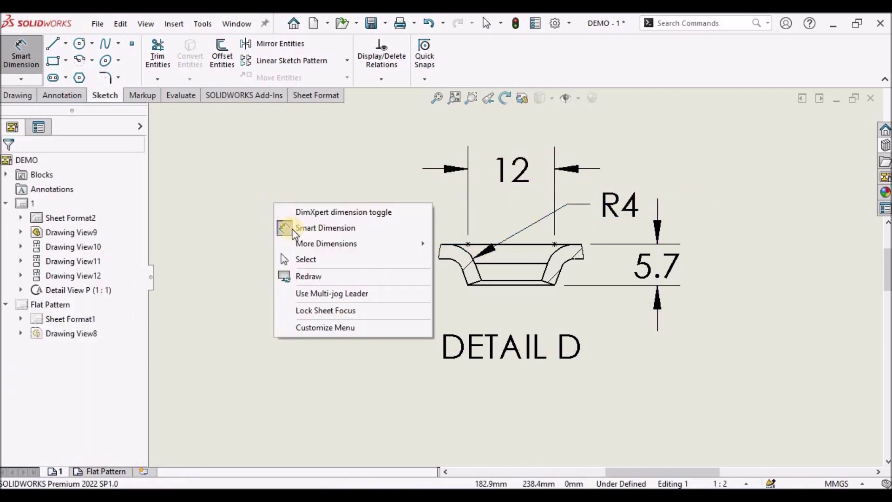
left_click(302, 259)
left_click(756, 247)
scroll(755, 249, "up", 4)
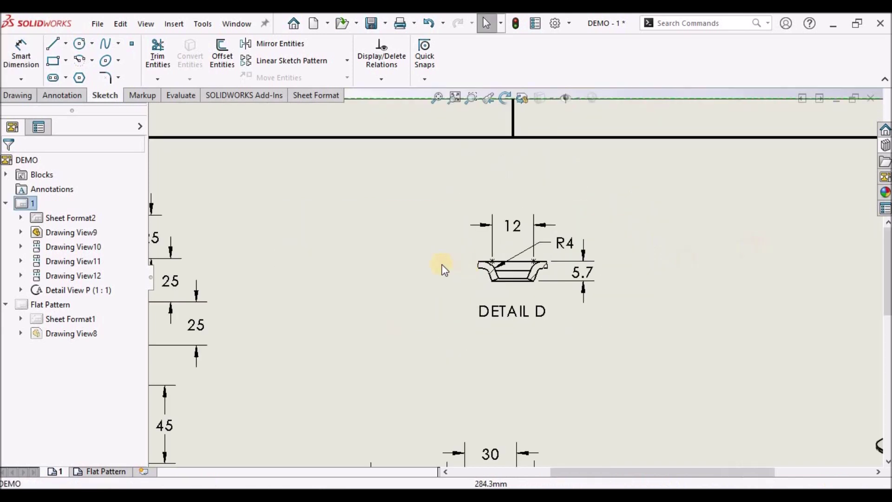
scroll(462, 258, "down", 1)
left_click_drag(528, 222, 532, 210)
left_click_drag(580, 235, 590, 228)
left_click(631, 330)
Add a second line reading "3 PLACES" to the Detail D label and save the drawing
left_click(523, 314)
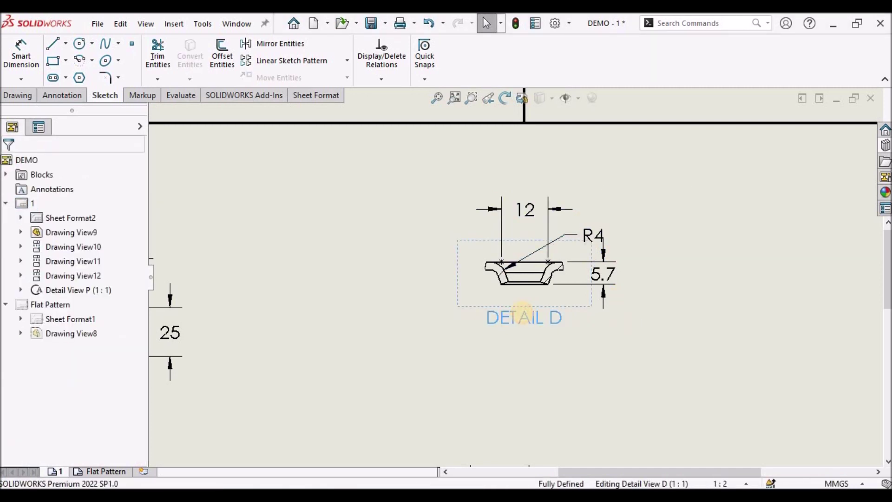
right_click(523, 314)
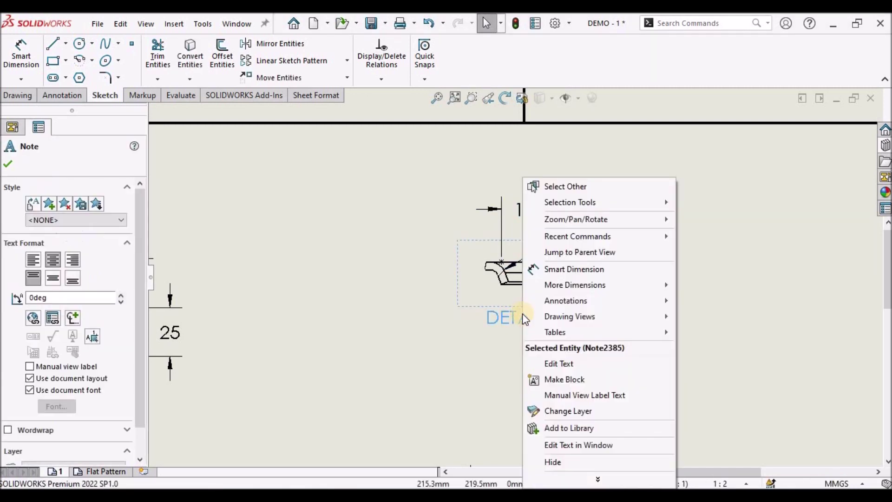
left_click(568, 364)
left_click(559, 316)
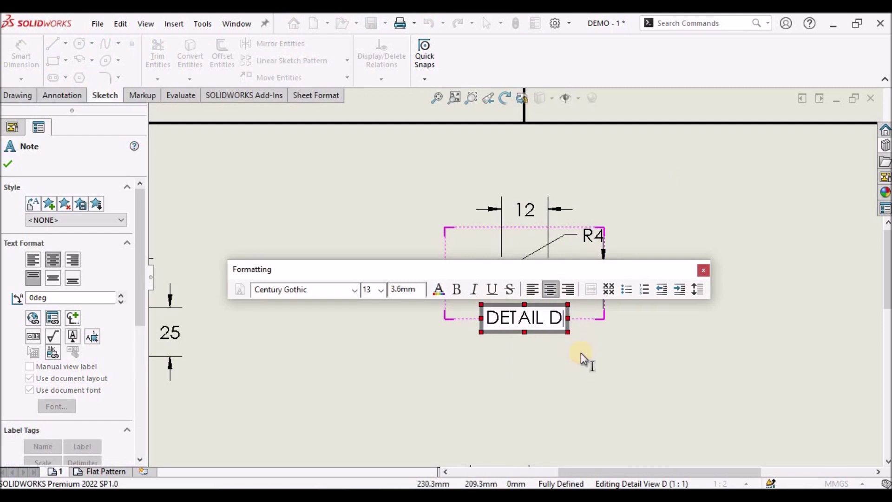
key("Return")
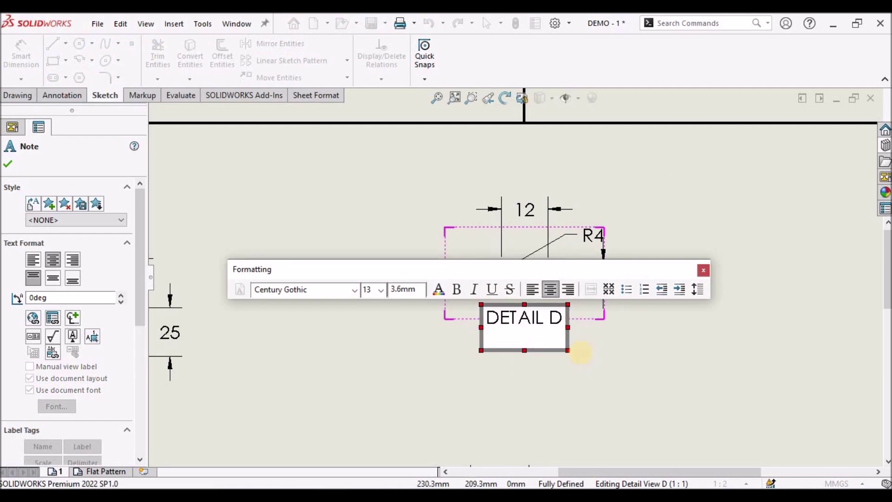
type("3 PLACES")
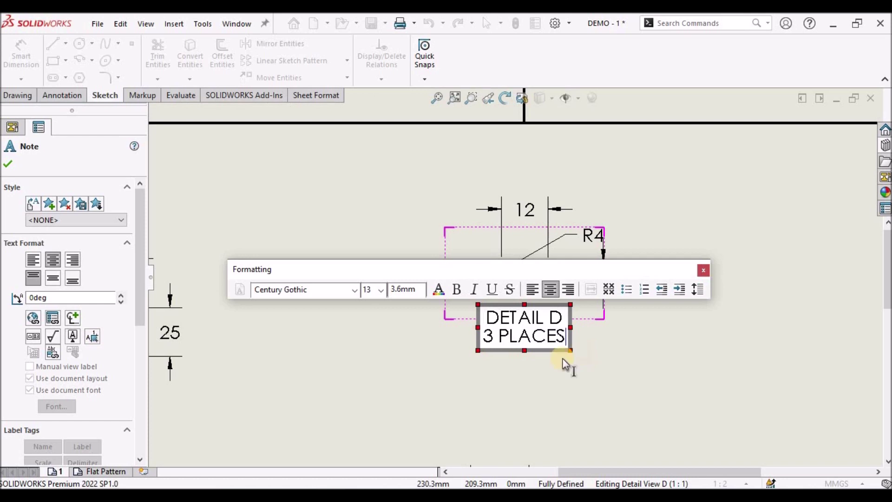
left_click(716, 374)
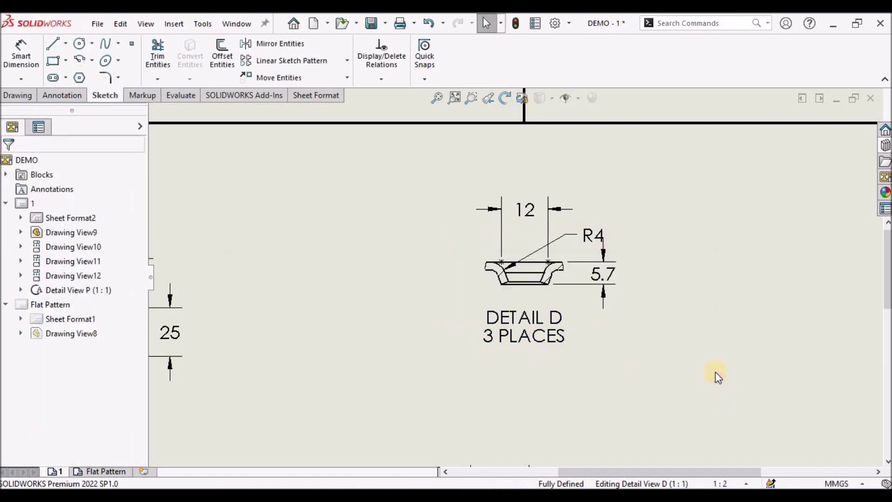
left_click(436, 98)
left_click(371, 23)
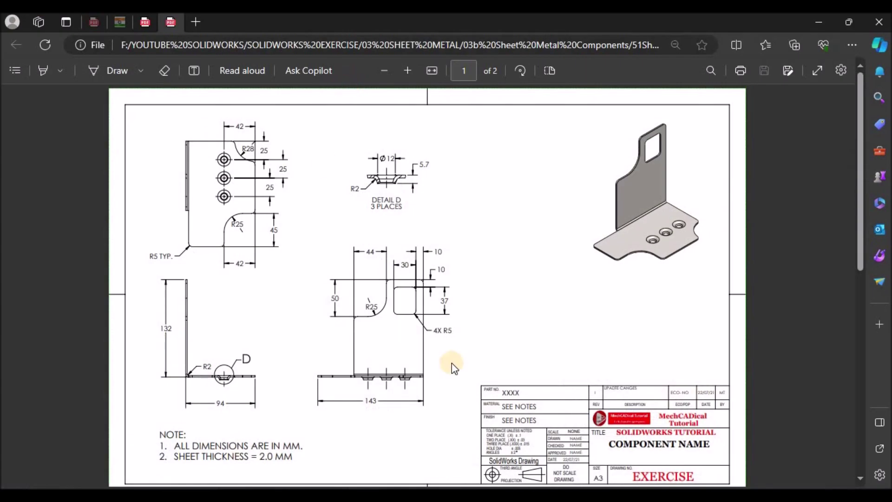
Consult the reference PDF, review sheet 1, and activate the drawing's empty Flat Pattern sheet
scroll(452, 363, "down", 10)
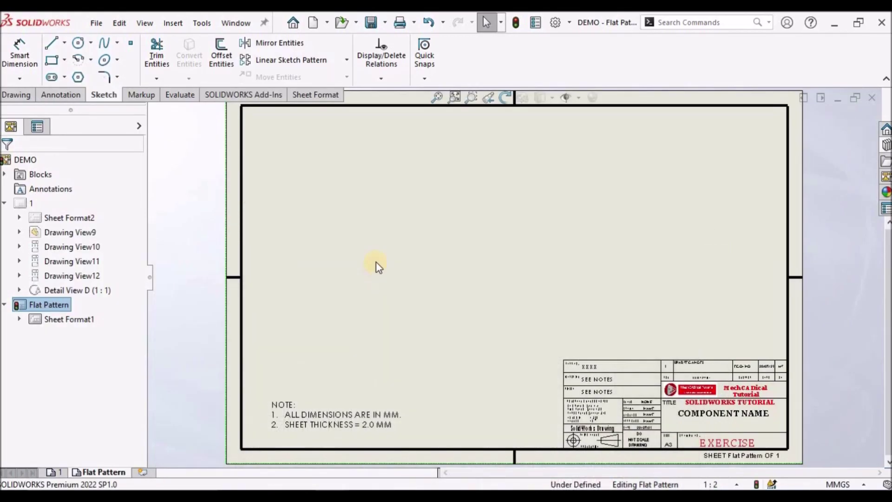
key("f")
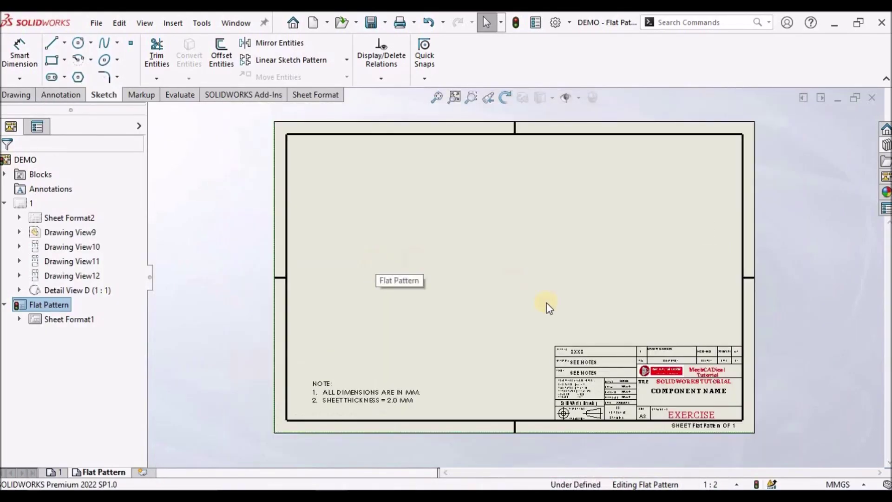
left_click(103, 472)
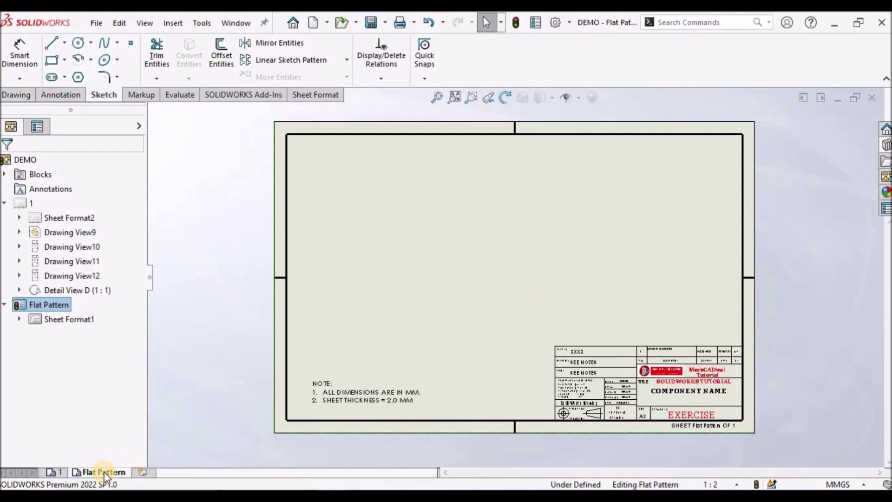
left_click(61, 473)
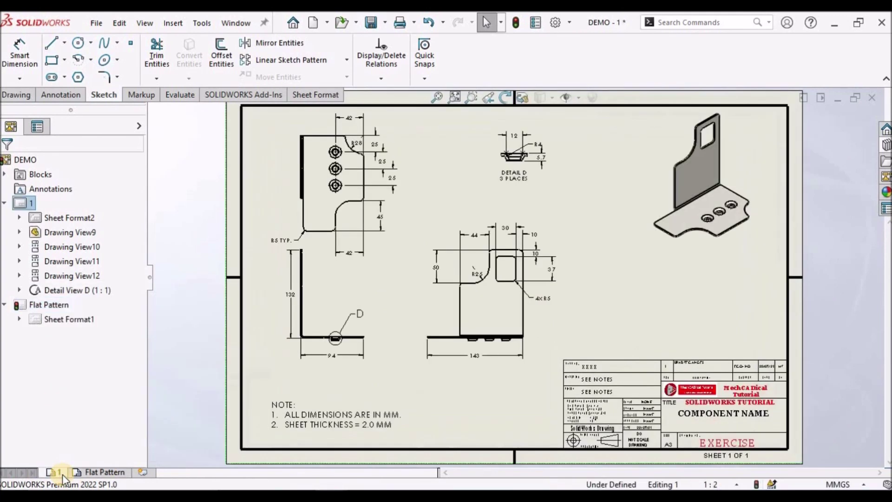
left_click(98, 473)
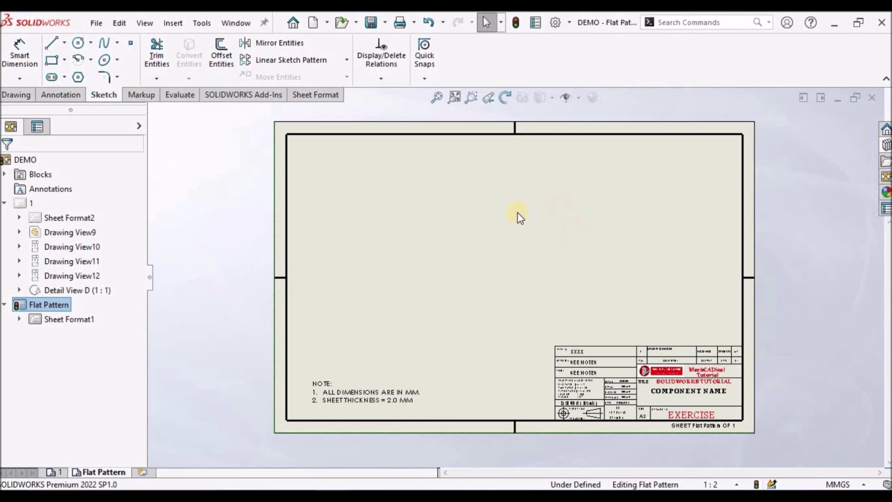
left_click(437, 98)
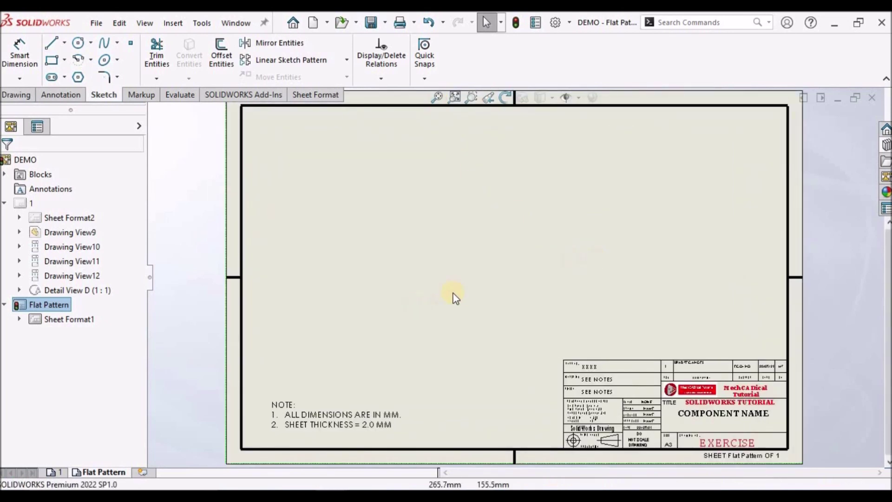
Insert a model view of the DEMO part on the Flat Pattern sheet and set its orientation to isometric
left_click(14, 93)
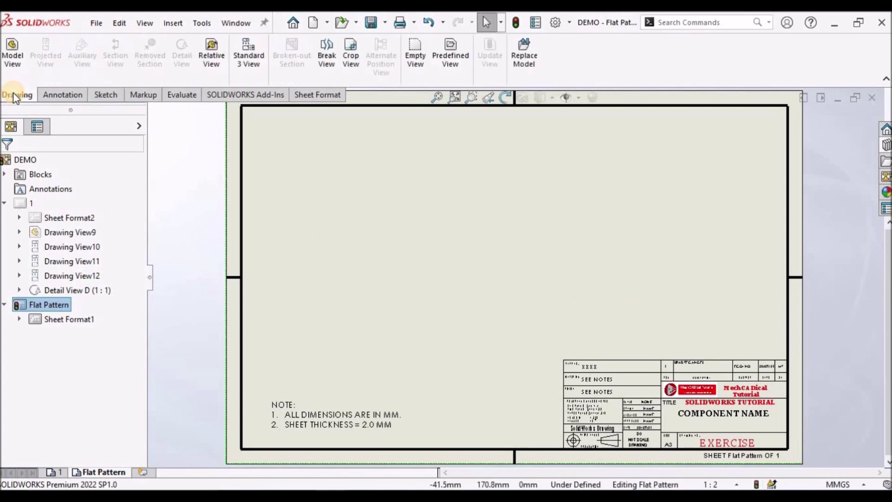
left_click(13, 59)
double_click(51, 267)
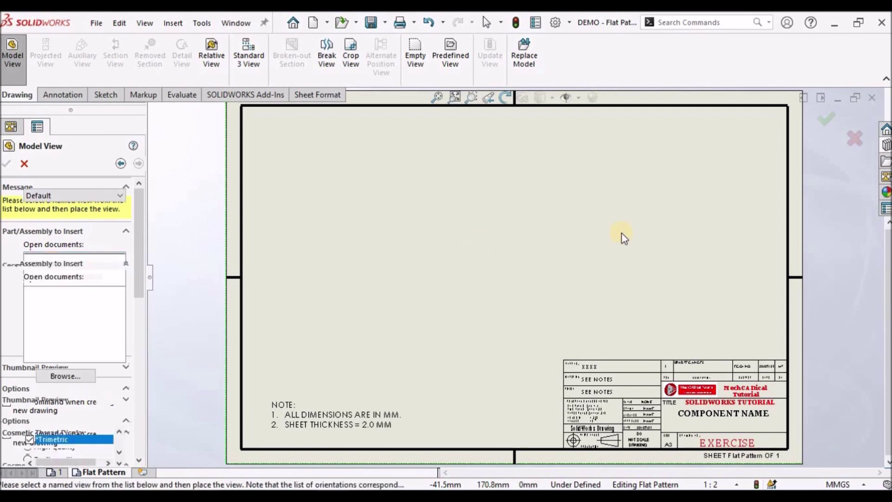
left_click(643, 204)
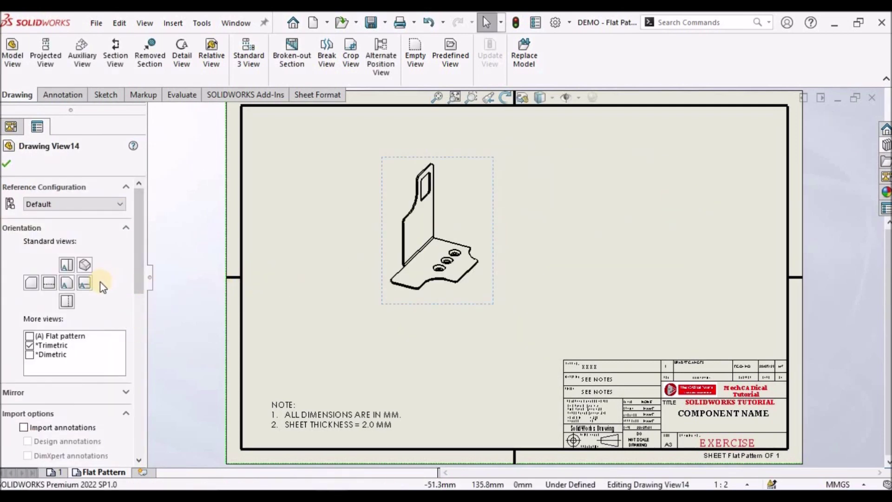
left_click_drag(141, 278, 123, 263)
left_click(84, 265)
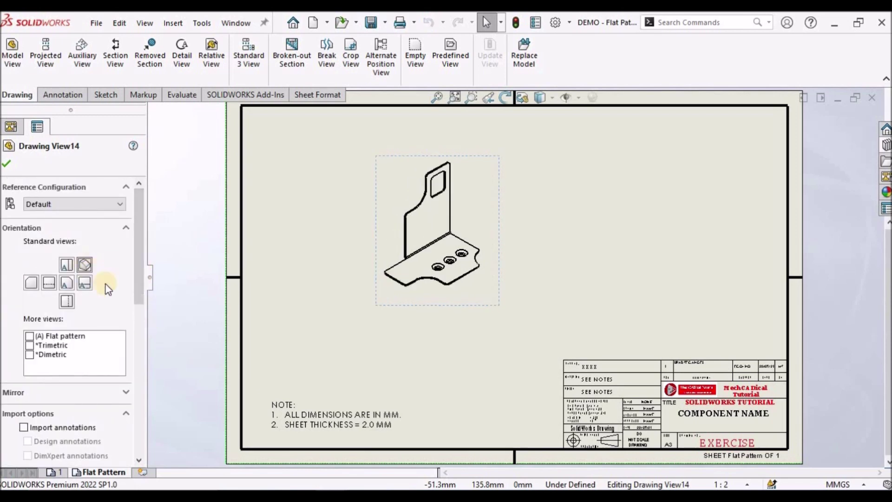
Set the isometric view's display style to Shaded With Edges and move it to the sheet's upper-right corner
scroll(139, 294, "down", 4)
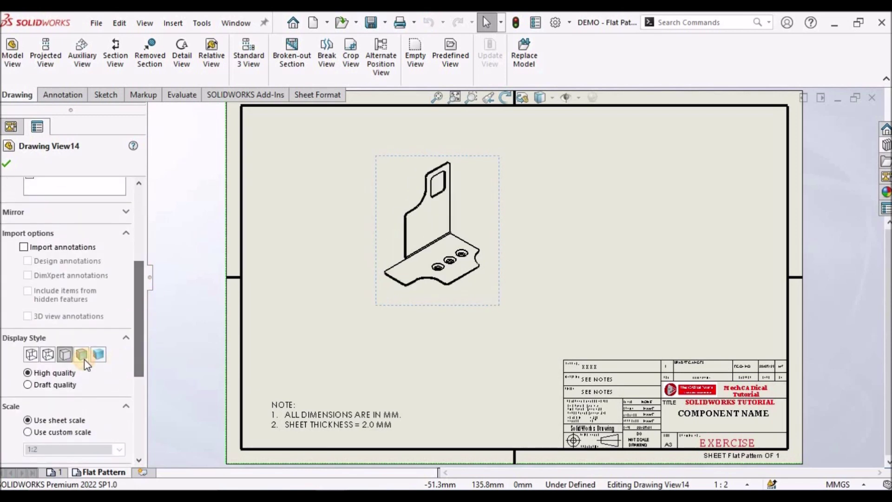
left_click(81, 354)
left_click(7, 166)
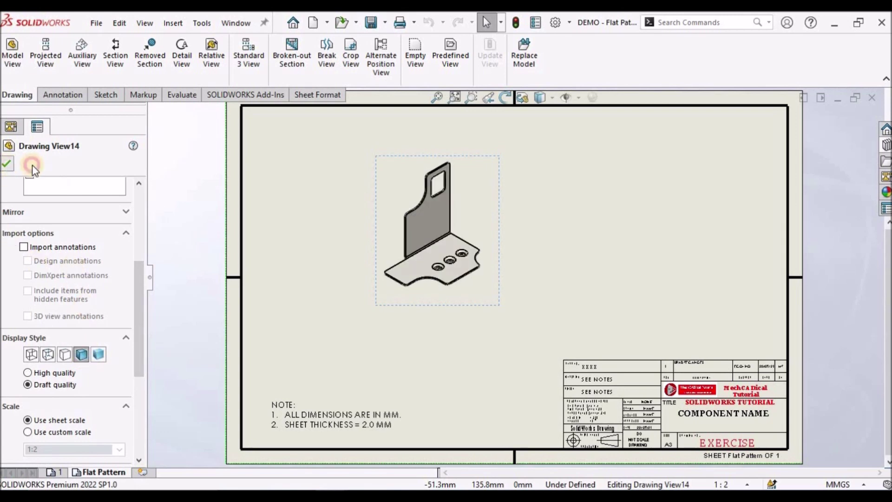
mouse_move(378, 307)
left_mouse_down()
mouse_move(694, 205)
mouse_move(683, 249)
mouse_move(663, 261)
left_mouse_up()
left_click(471, 292)
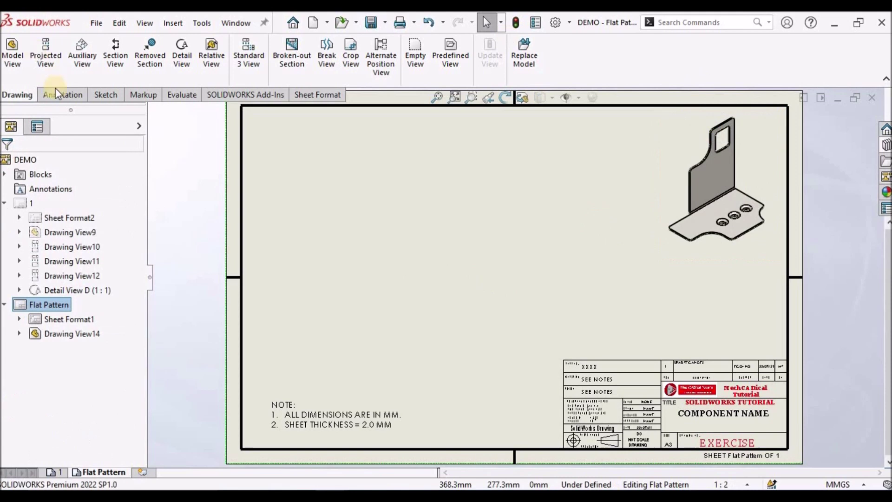
Insert a second DEMO model view on the sheet's left half and set its orientation to (A) Flat pattern
left_click(12, 53)
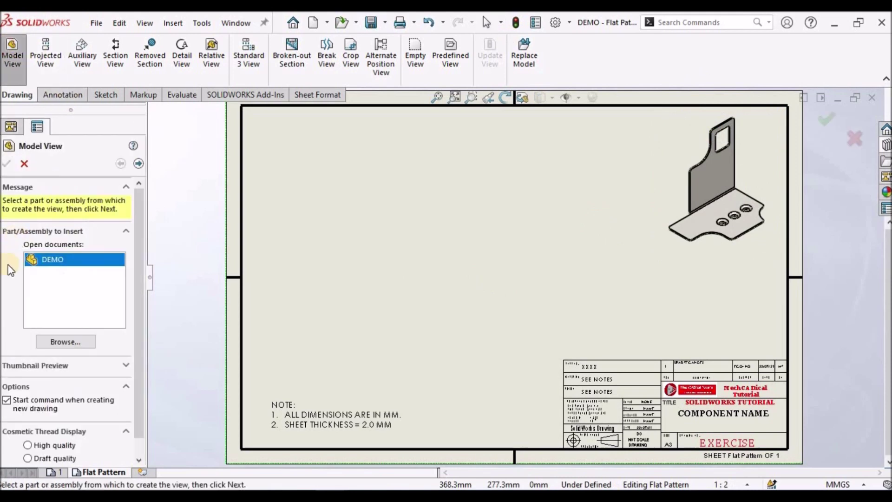
double_click(50, 261)
left_click(329, 245)
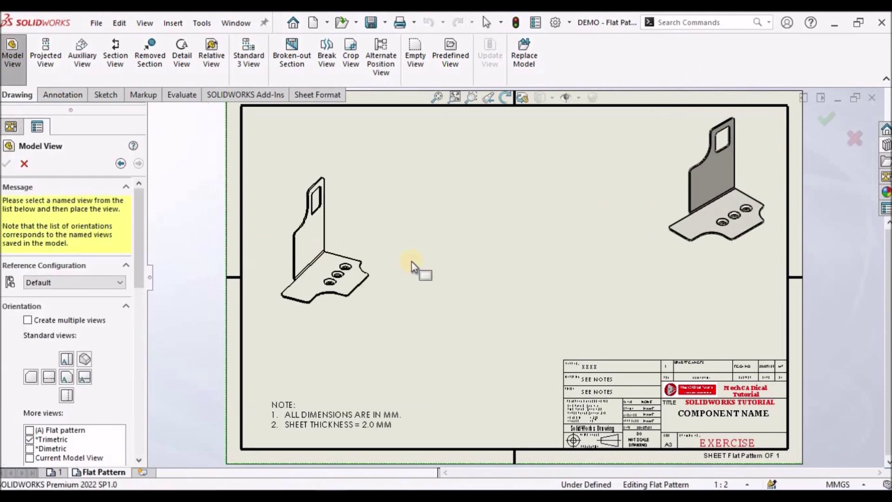
left_click(66, 282)
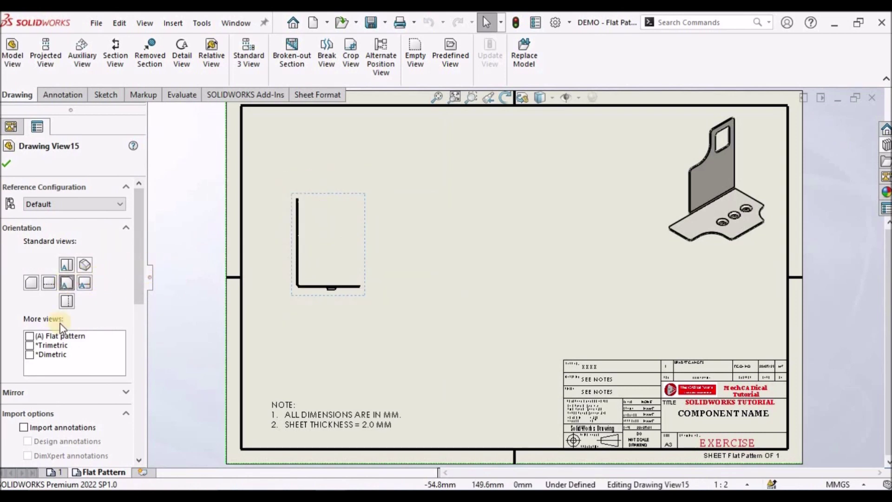
left_click(29, 336)
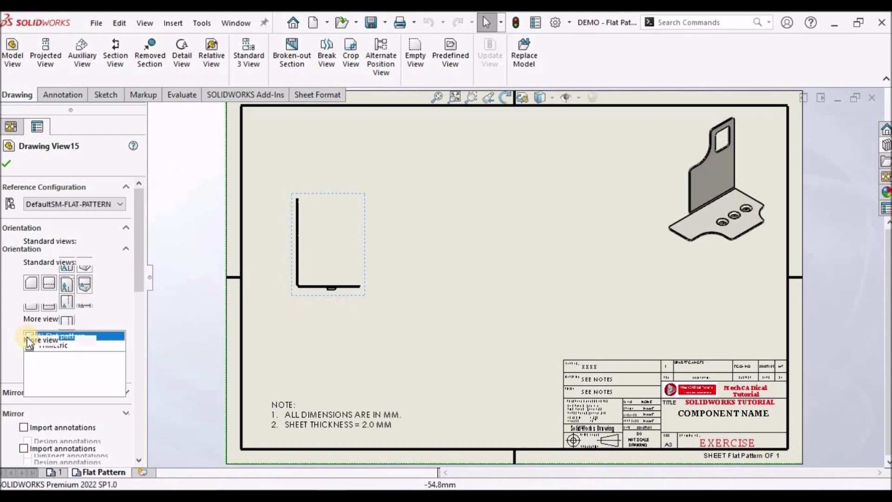
left_click(5, 165)
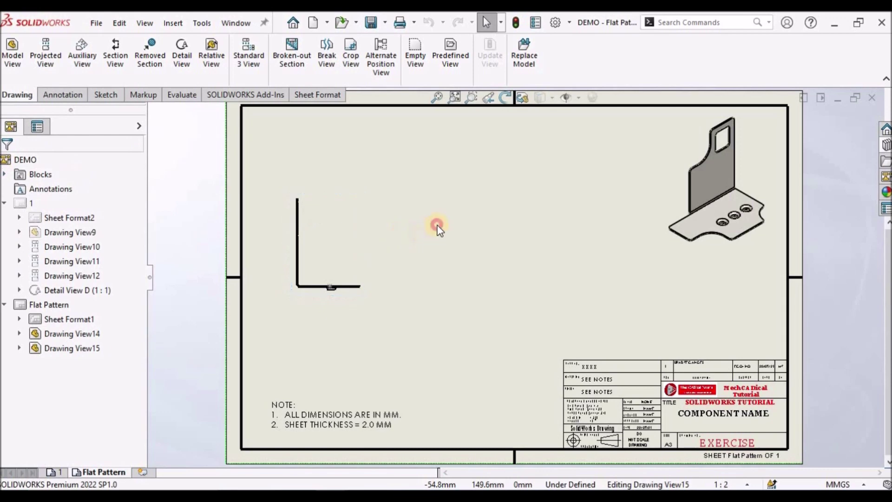
Open the part from the flat pattern view and select its DefaultSM-FLAT-PATTERN configuration
right_click(343, 238)
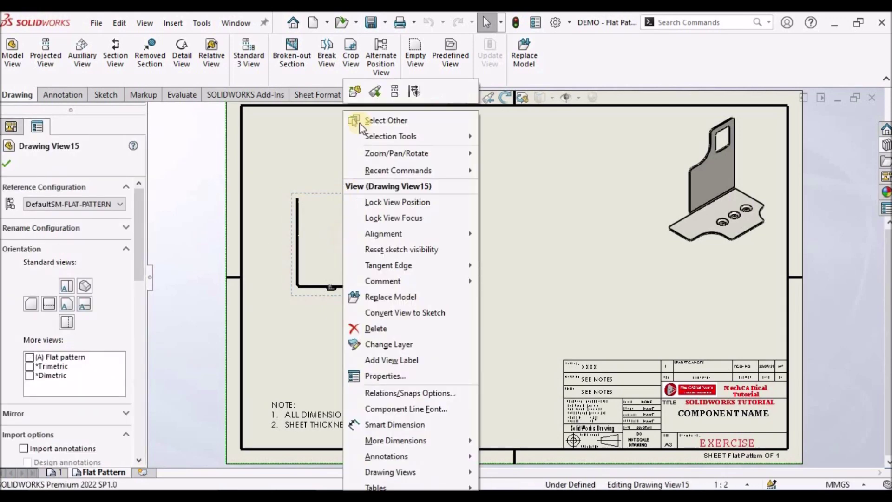
left_click(353, 90)
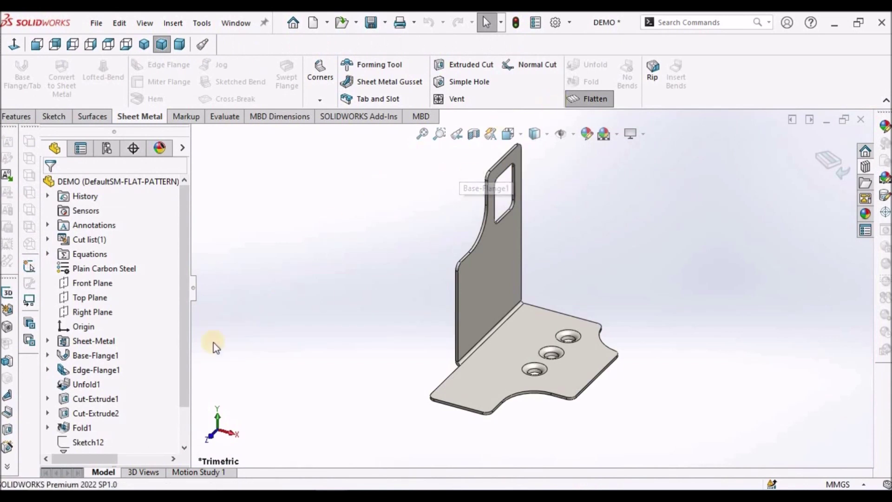
left_click(106, 148)
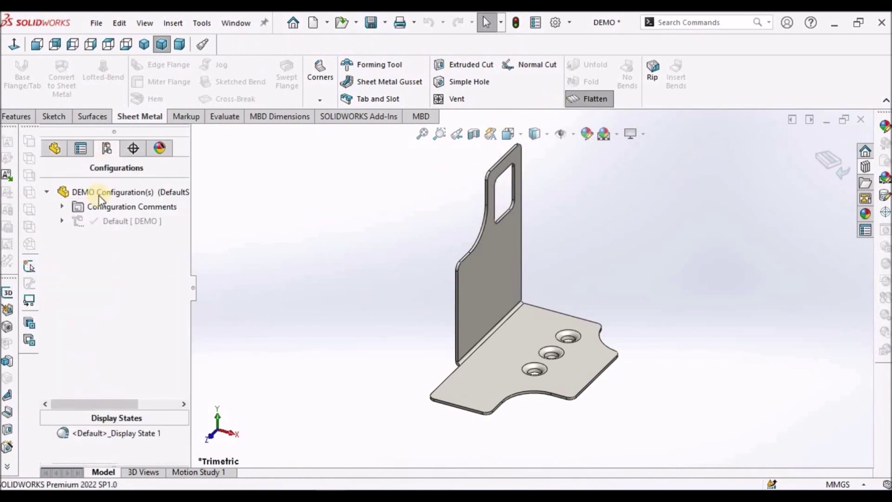
left_click(60, 224)
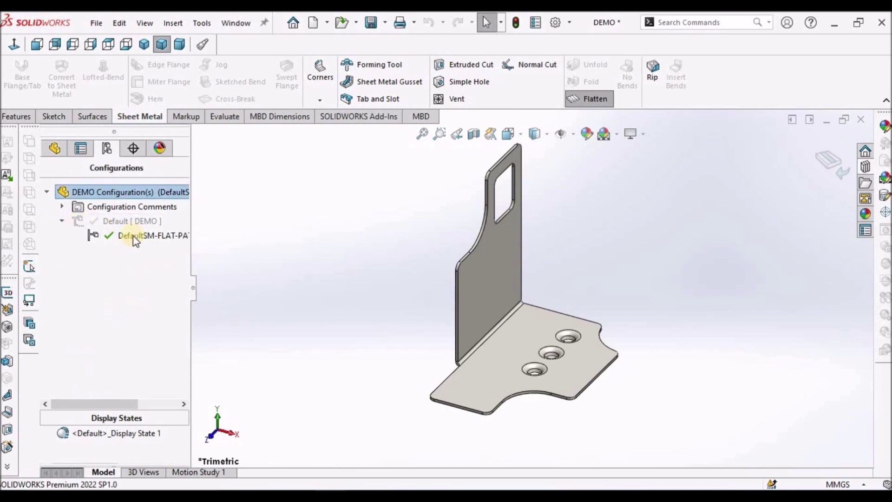
double_click(163, 241)
Unsuppress the Flat-Pattern9 feature in the part's flat pattern configuration and view the part from the front
left_click(53, 149)
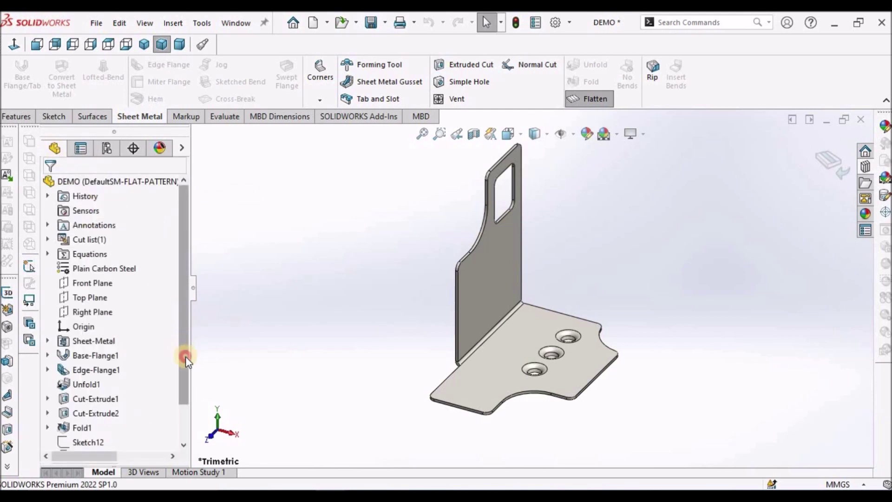
scroll(185, 372, "down", 1)
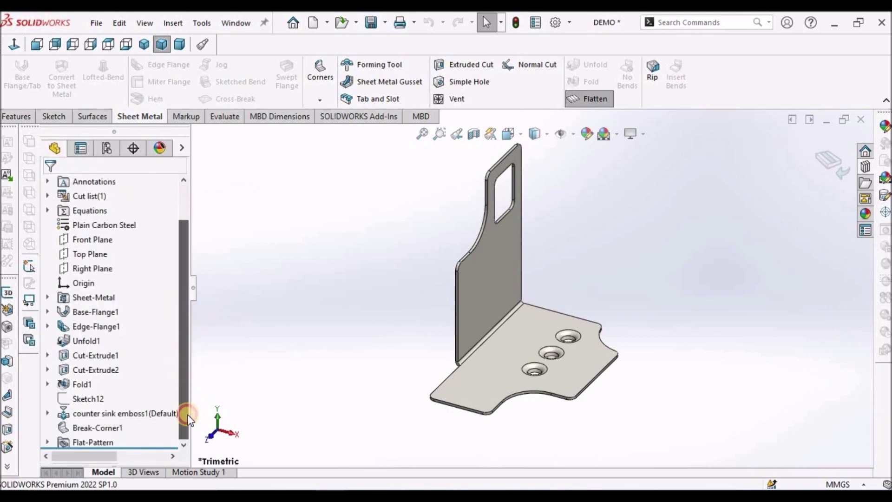
left_click(47, 443)
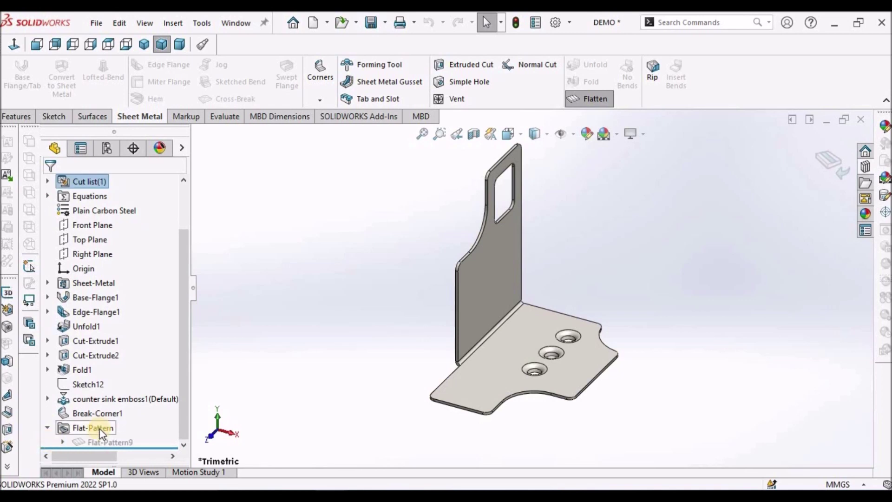
right_click(105, 440)
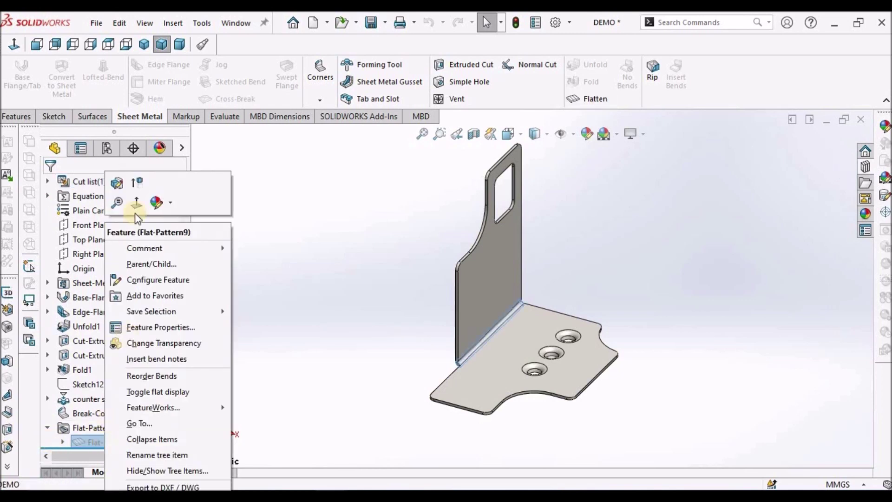
left_click(136, 184)
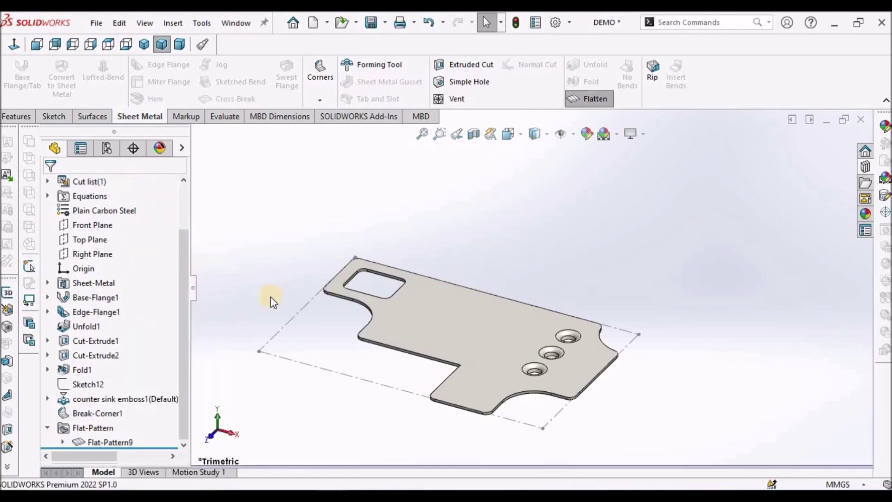
left_click(37, 44)
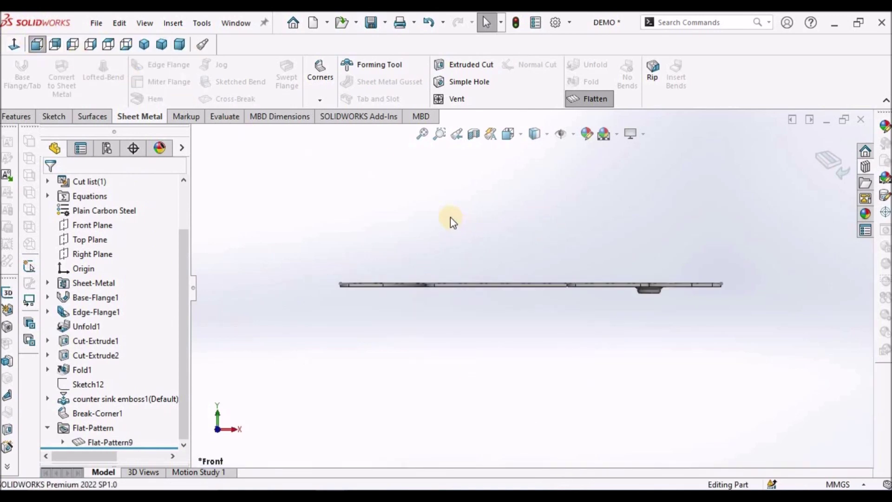
Switch back to the DEMO - Flat Pattern drawing and move the flat pattern view up and to the right, away from the notes
left_click(233, 24)
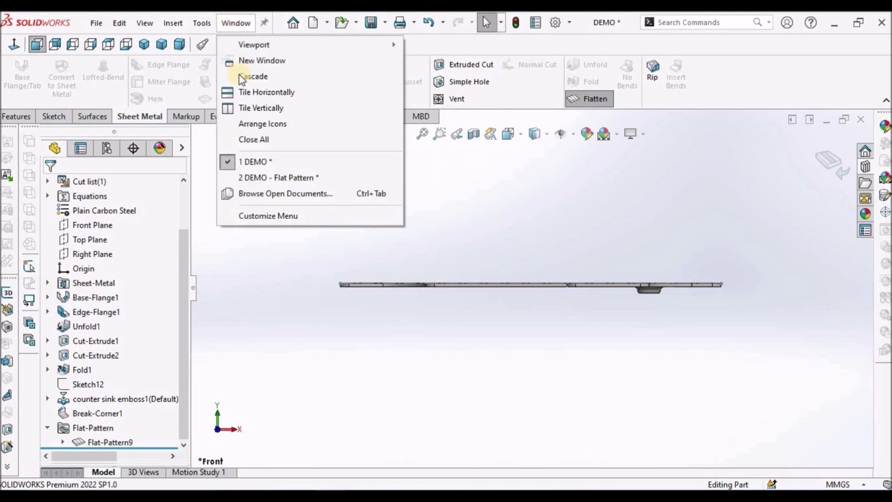
left_click(257, 180)
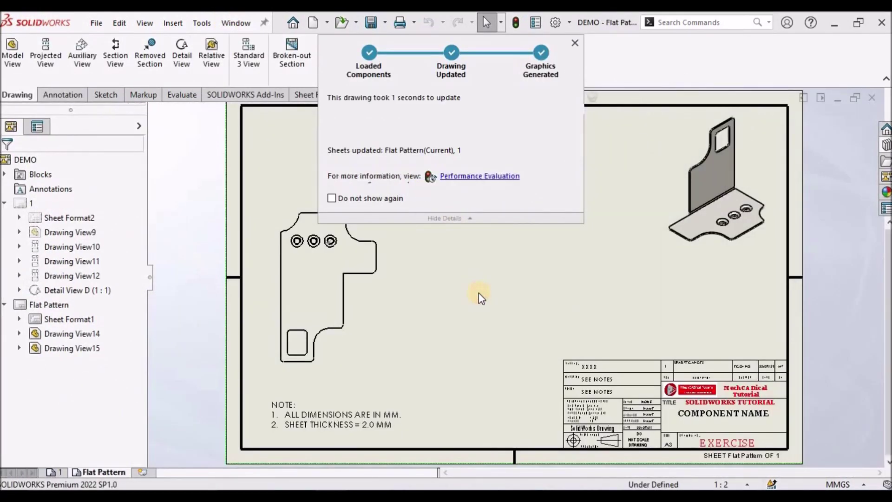
left_click(576, 42)
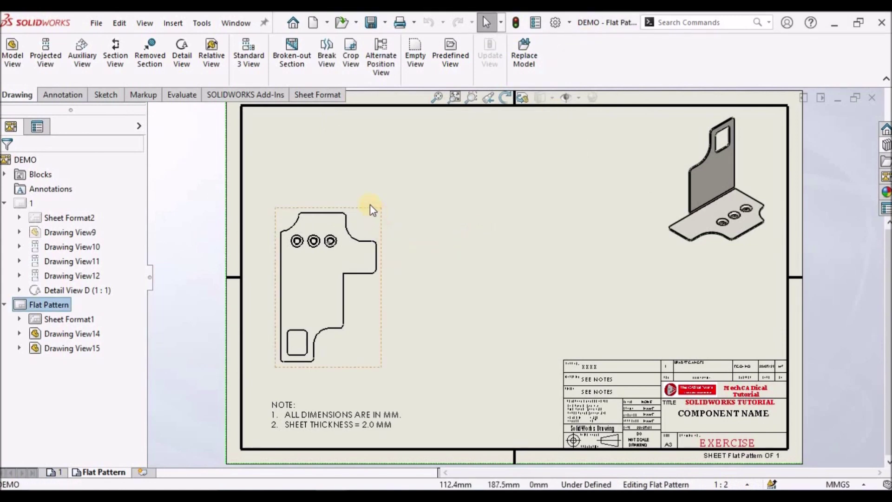
mouse_move(372, 212)
left_mouse_down()
mouse_move(440, 187)
mouse_move(410, 157)
left_mouse_up()
left_click(491, 264)
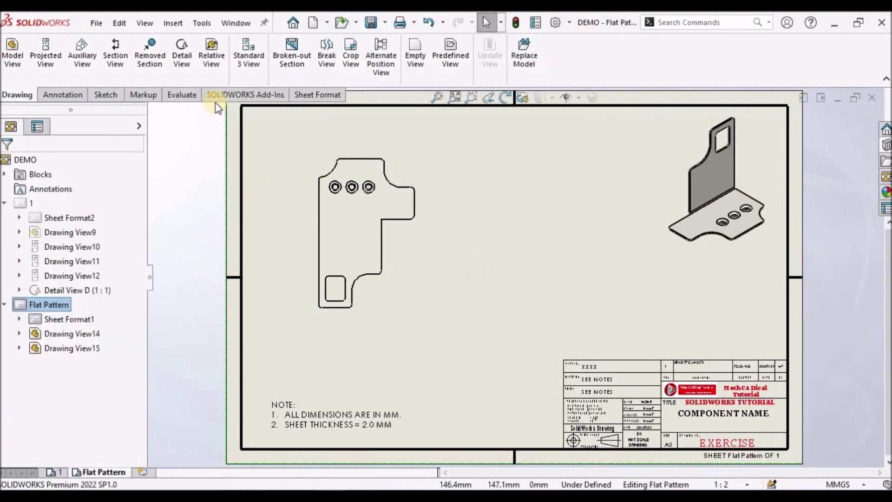
Start a horizontal ordinate dimension set below the flat pattern view, with its zero at the view's long left edge
left_click(71, 95)
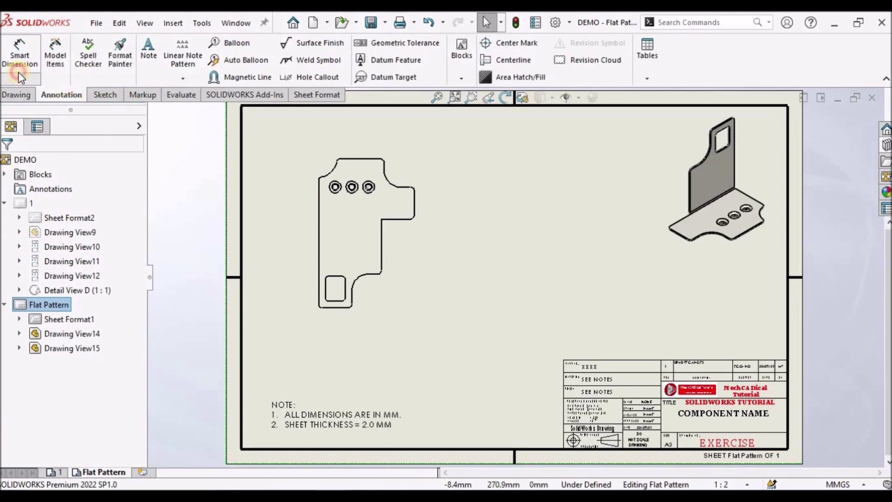
left_click(18, 74)
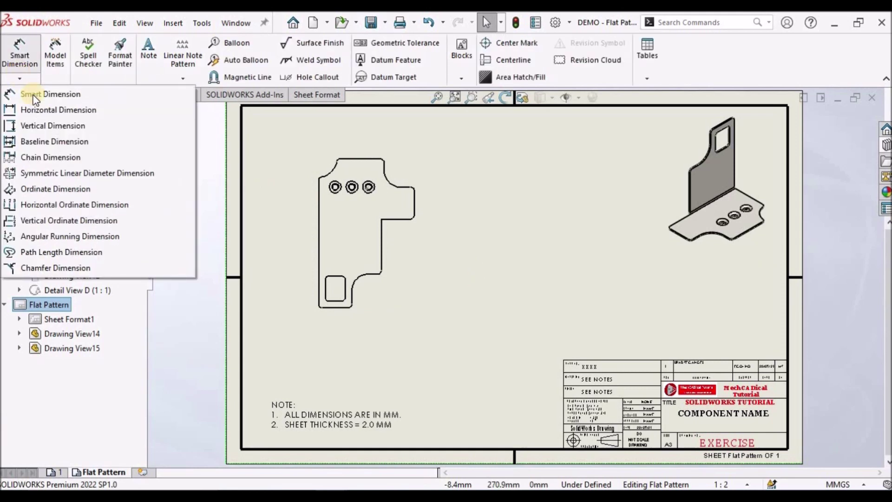
left_click(43, 205)
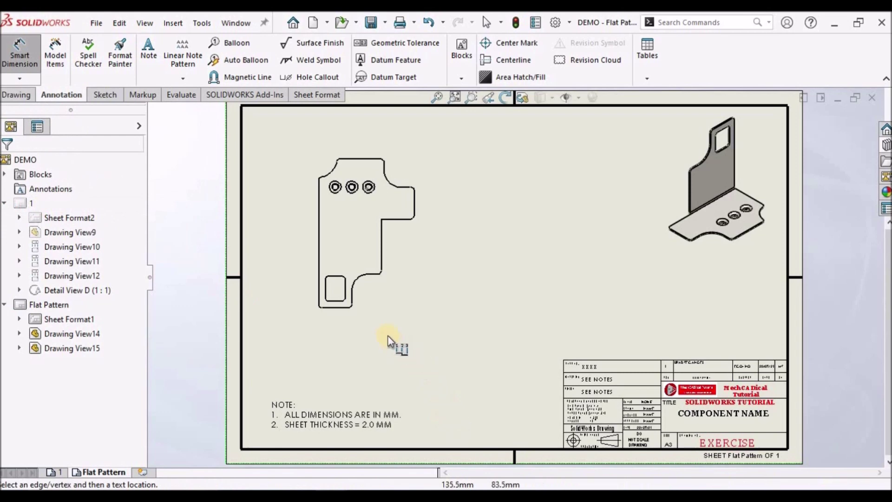
scroll(337, 365, "down", 3)
left_click(308, 252)
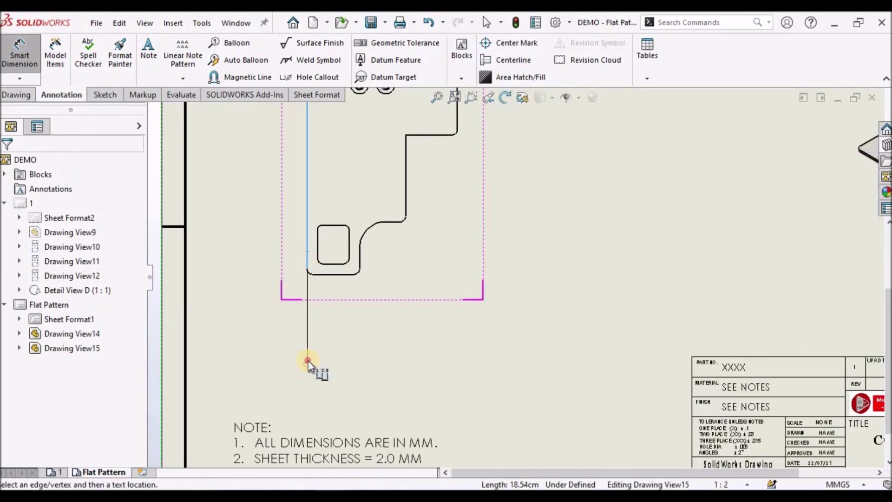
left_click(308, 360)
Add ordinate dimensions below the view for both sides of the rectangular cutout and the outline's three right-hand vertical edges
left_click(317, 248)
left_click(350, 238)
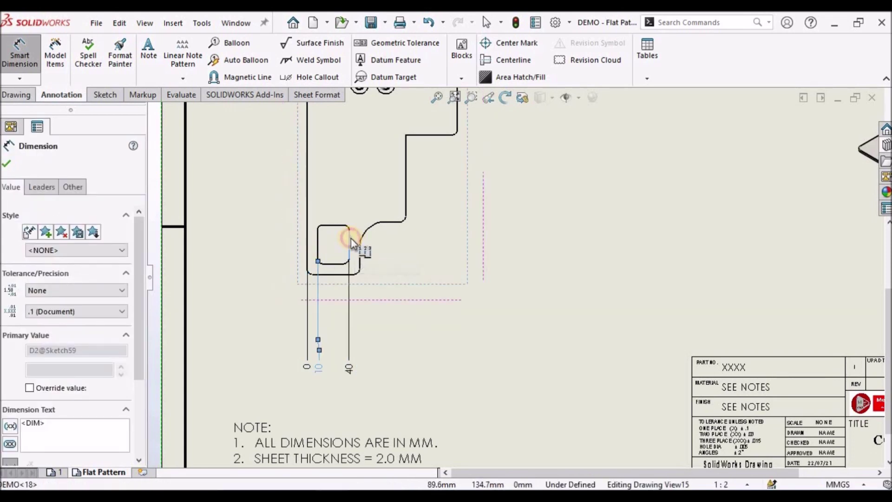
left_click(360, 252)
left_click(406, 180)
scroll(440, 216, "up", 4)
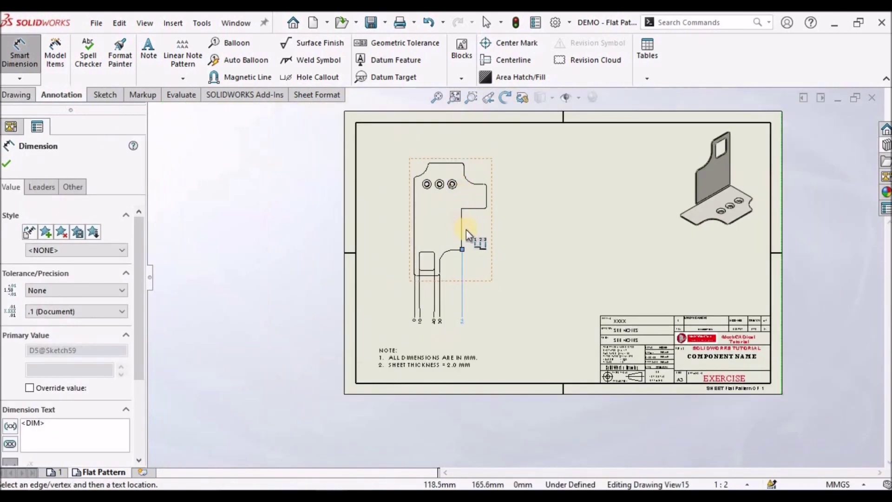
scroll(478, 194, "down", 2)
key("Escape")
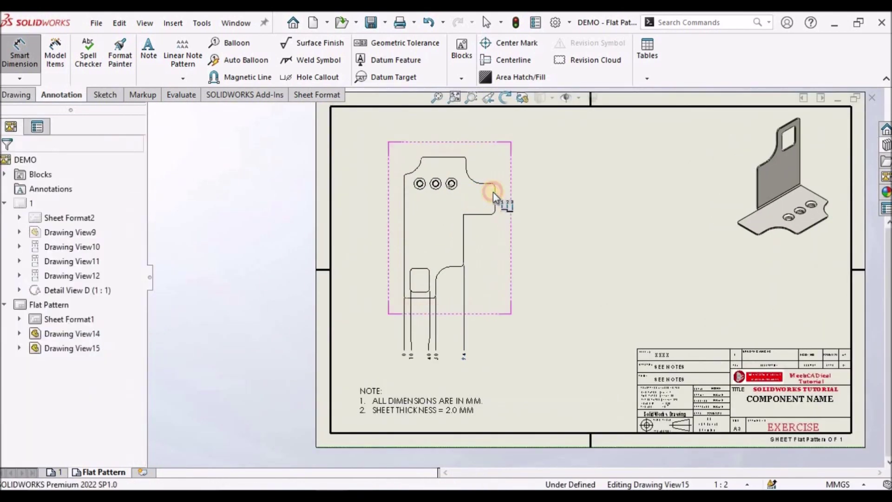
left_click(495, 195)
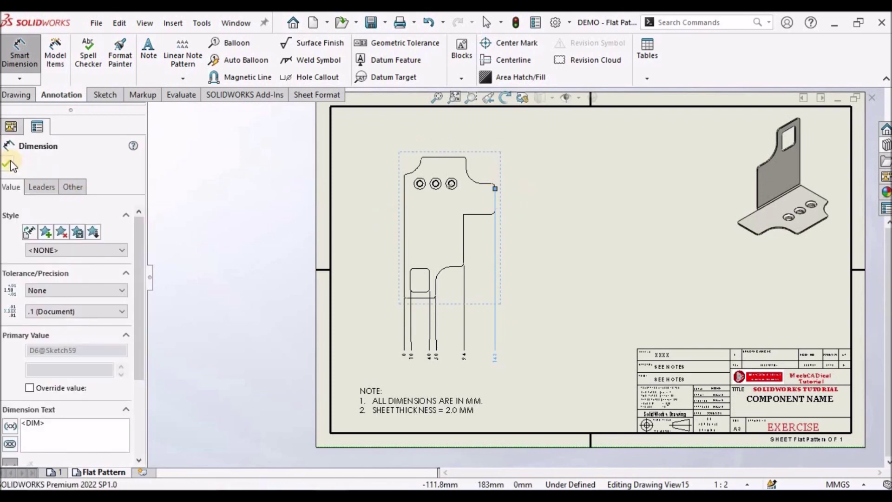
key("Escape")
left_click(567, 257)
scroll(460, 186, "up", 2)
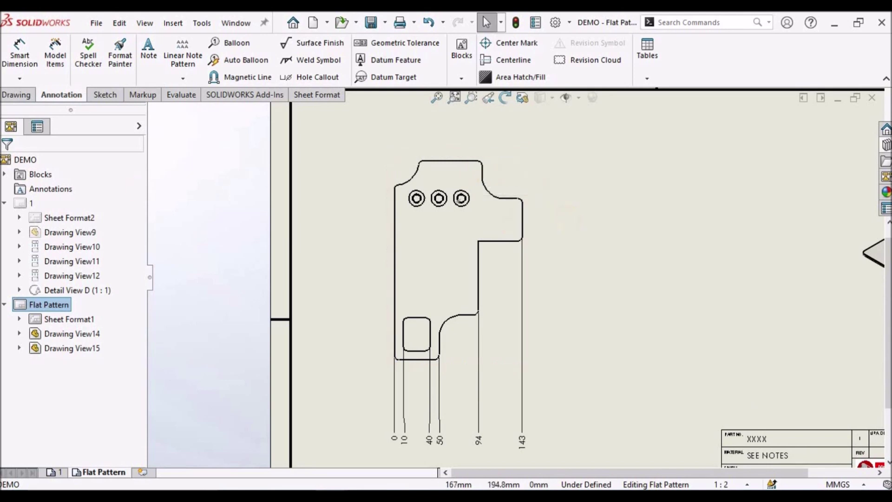
Start a second horizontal ordinate dimension set above the flat pattern view, with its zero at the same long left edge
left_click(20, 78)
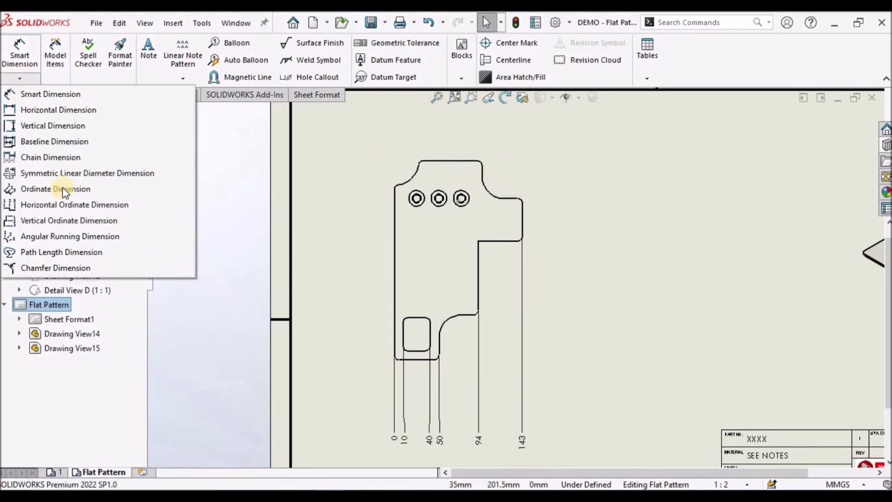
left_click(52, 205)
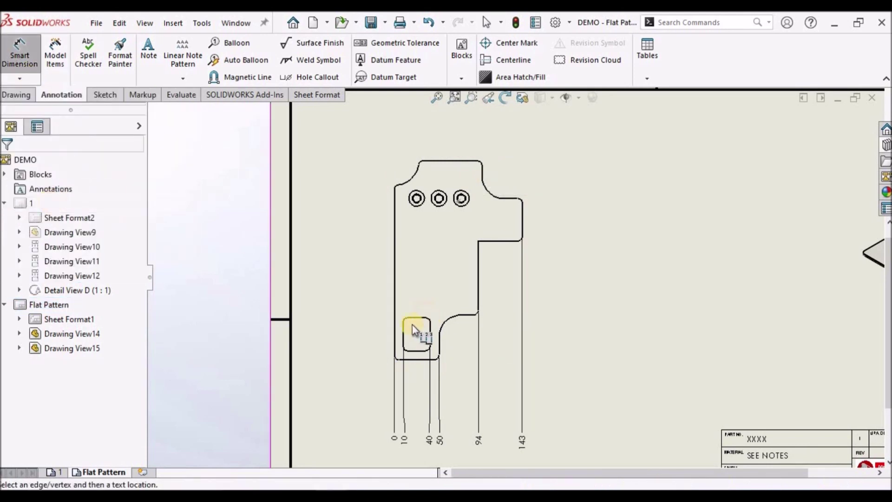
left_click(395, 197)
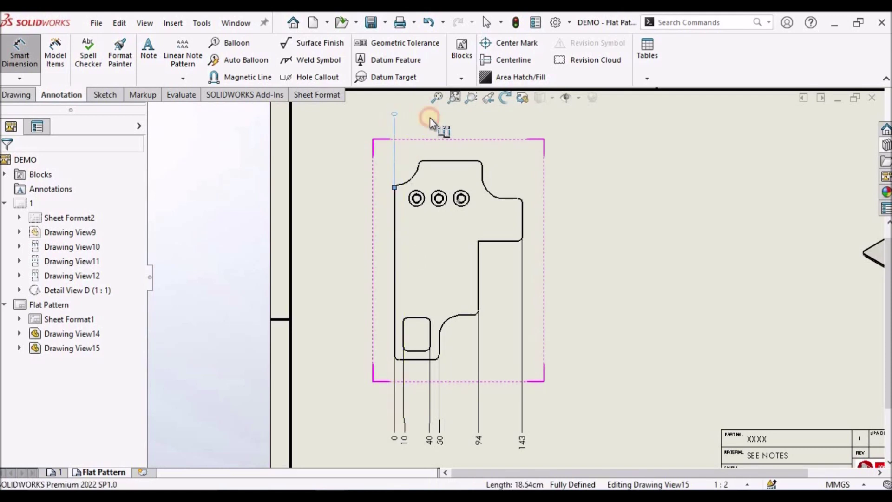
left_click(400, 119)
scroll(471, 171, "down", 1)
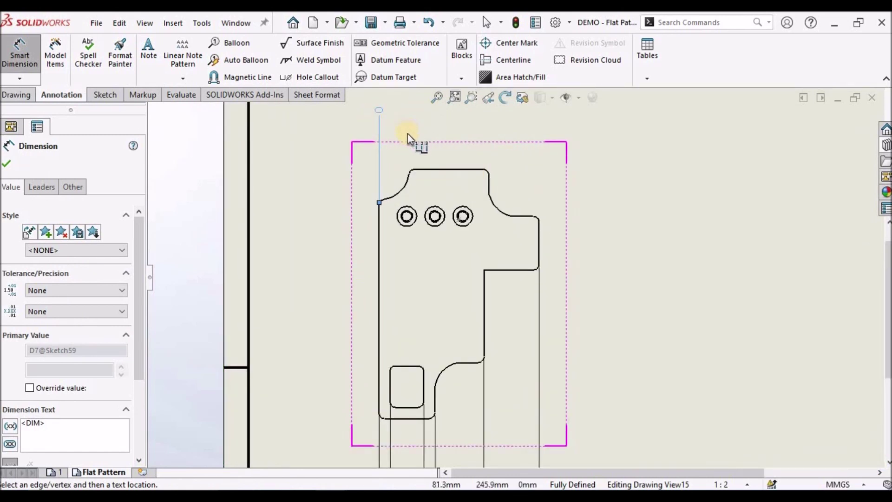
scroll(418, 218, "down", 1)
Add ordinate dimensions above the view for the three countersunk holes and the upper tab's right edge
left_click(412, 209)
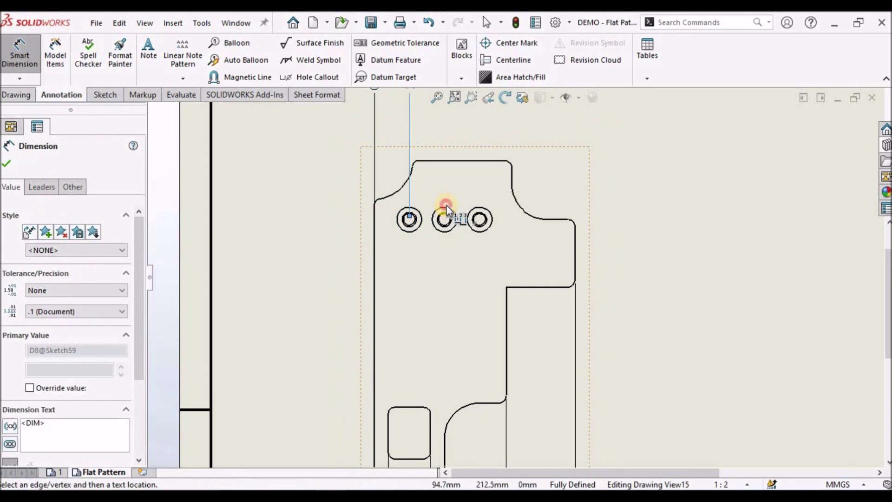
left_click(446, 208)
left_click(475, 208)
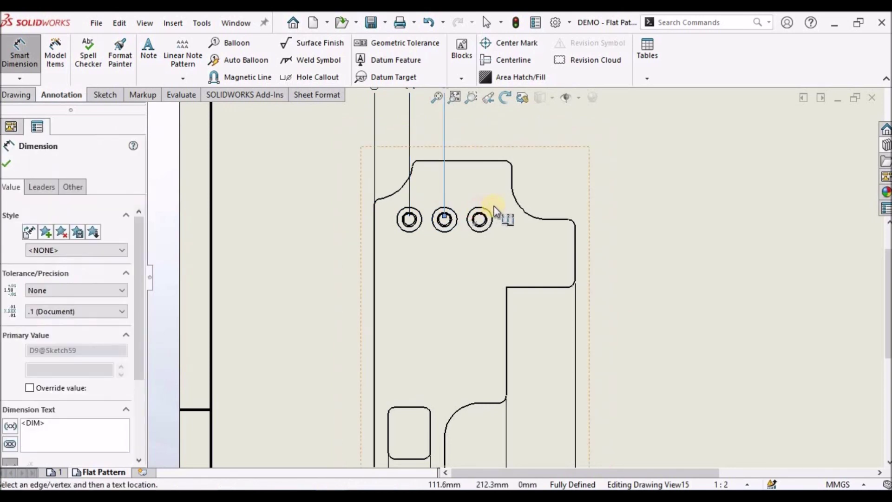
left_click(511, 169)
key("z")
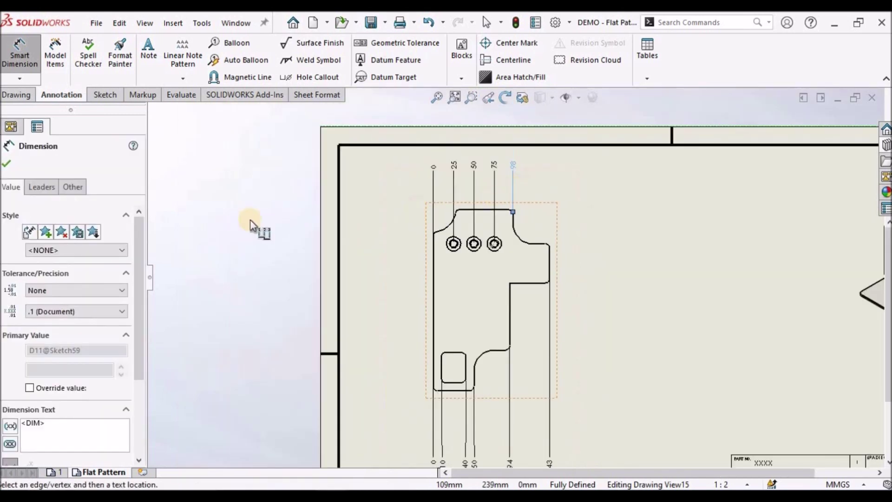
left_click(6, 163)
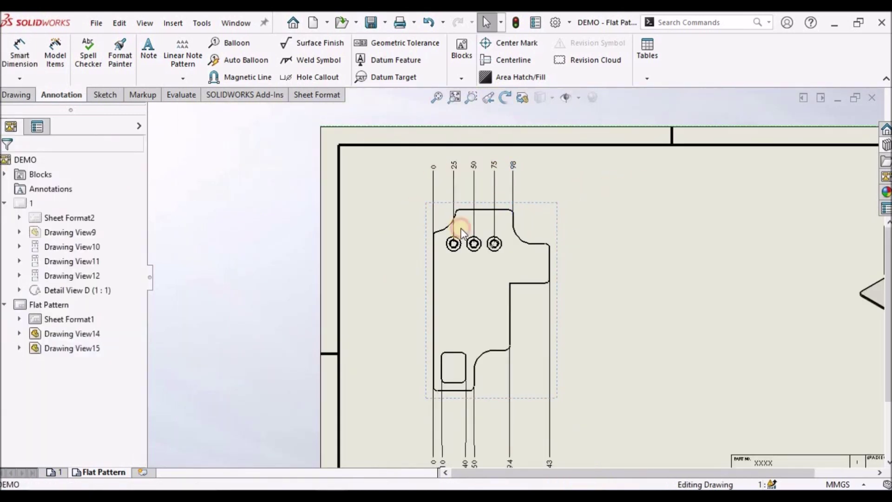
Hide the zero dimension of the ordinate set above the flat pattern view
left_click(423, 212)
left_click(436, 168)
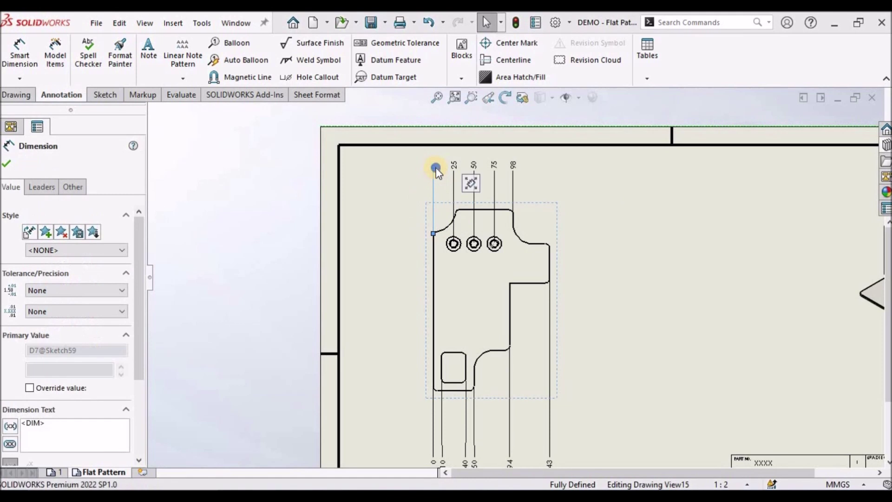
right_click(436, 167)
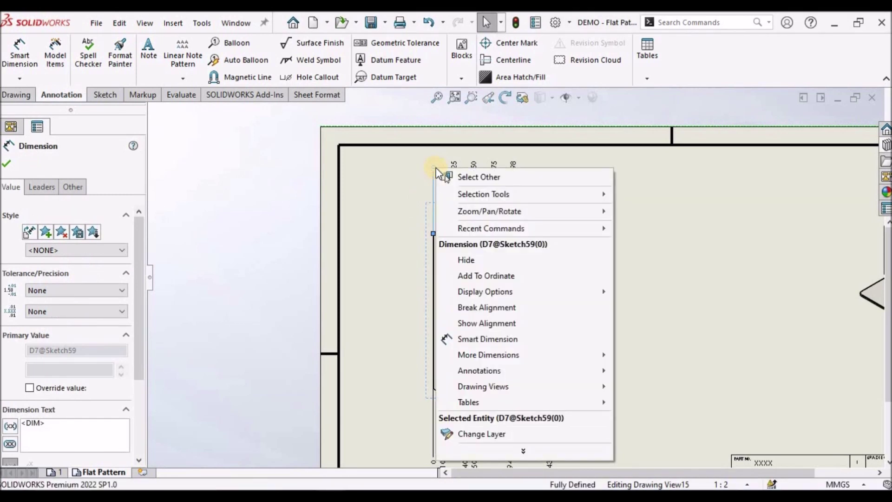
left_click(467, 260)
left_click(593, 248)
scroll(594, 247, "up", 4)
Apply Align Ordinate to the dimension set below the view and shift its 10 dimension slightly right, away from the zero
scroll(476, 352, "down", 5)
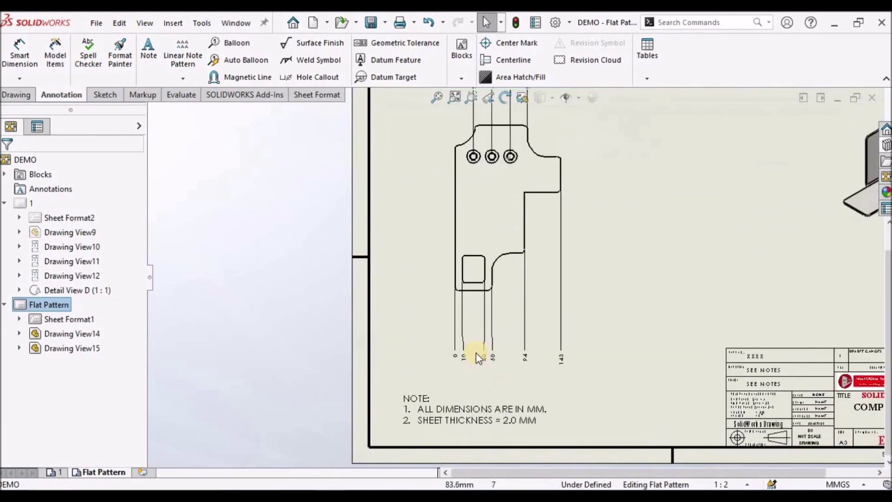
left_click_drag(452, 338, 454, 279)
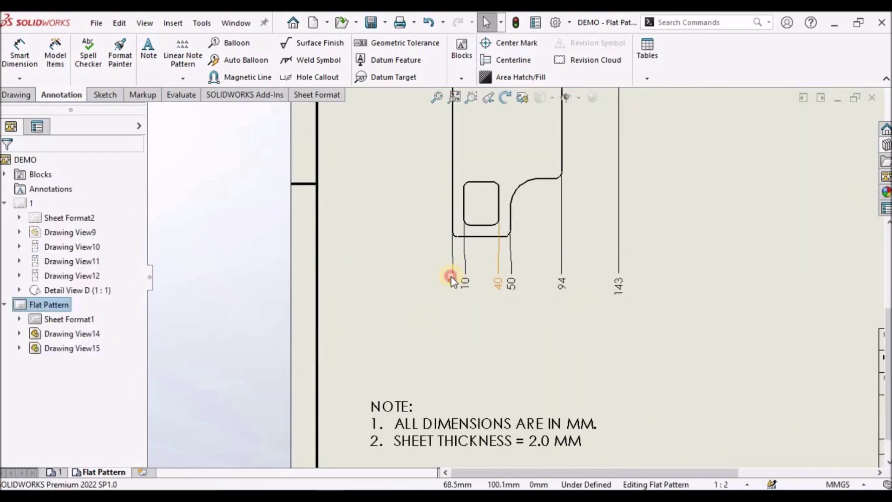
left_click(451, 276)
right_click(451, 278)
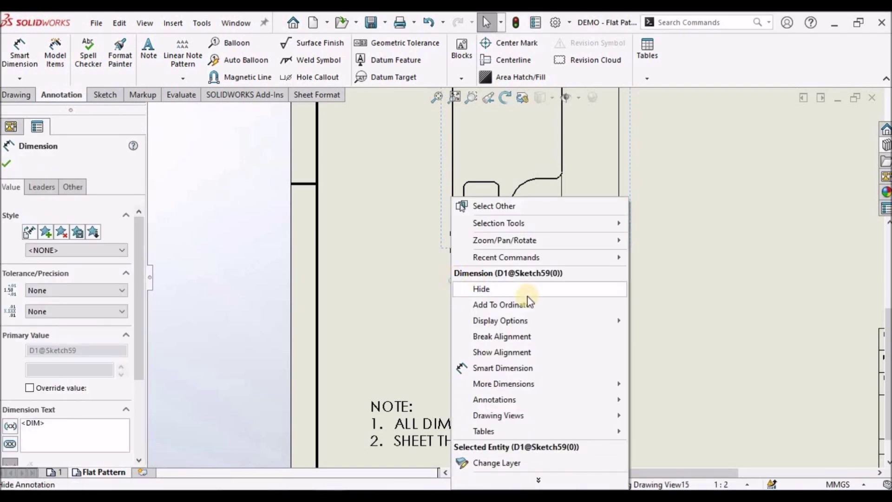
mouse_move(524, 321)
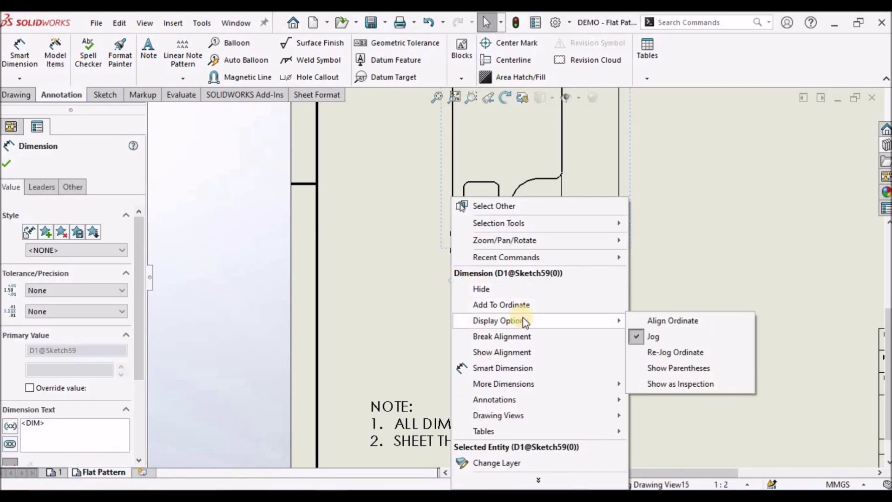
left_click(652, 321)
scroll(458, 279, "down", 3)
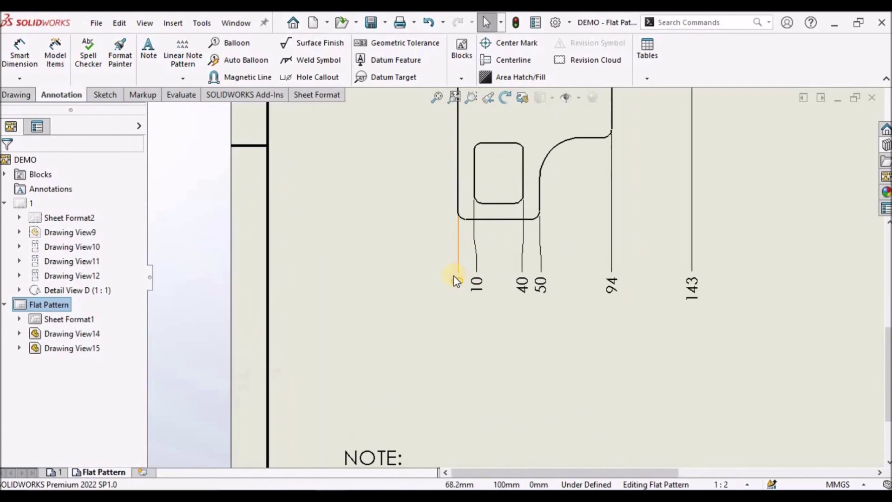
left_click_drag(479, 284, 486, 283)
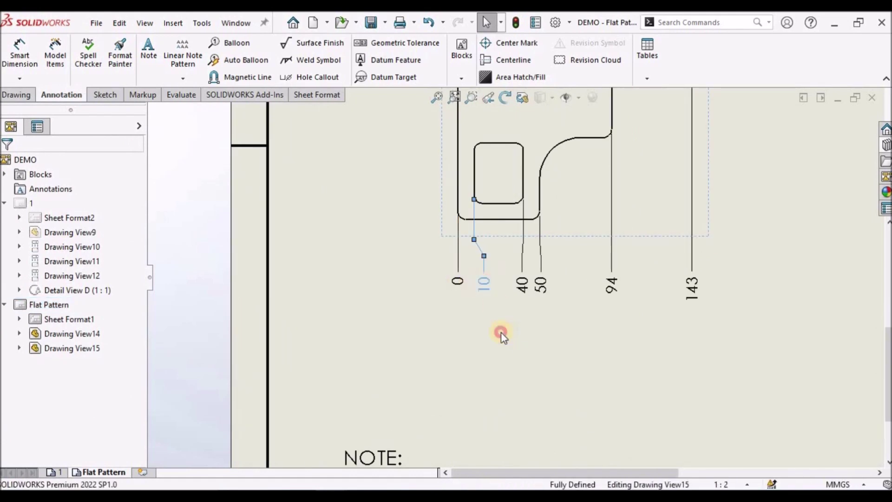
Reveal the hidden annotations and try the display toggle on the zero dimension above the flat pattern view
left_click(556, 271)
scroll(556, 270, "up", 7)
scroll(559, 148, "down", 2)
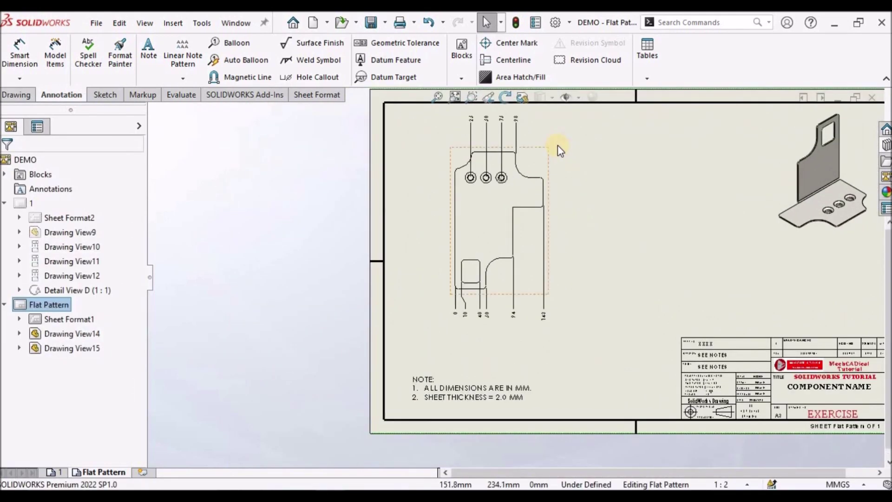
scroll(558, 145, "down", 1)
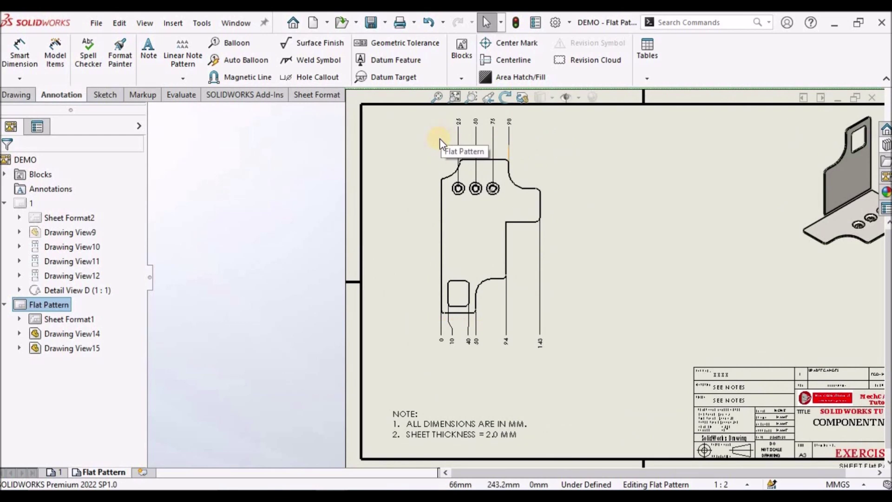
left_click(142, 21)
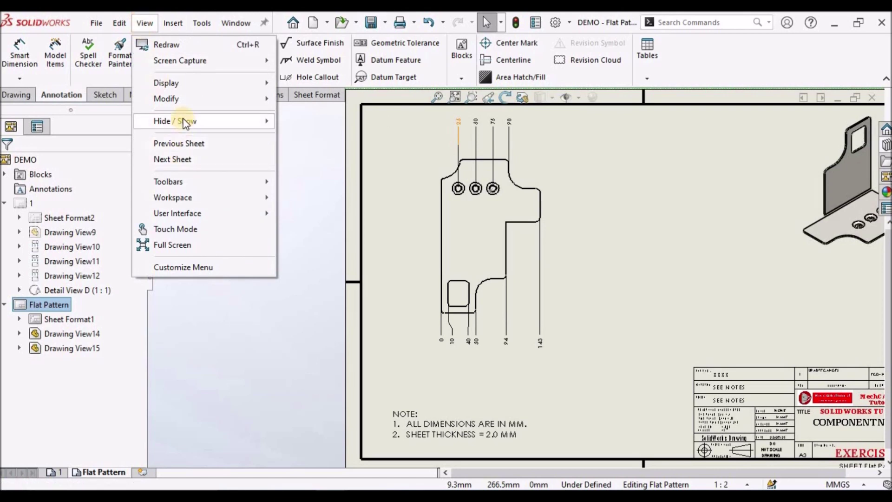
mouse_move(185, 124)
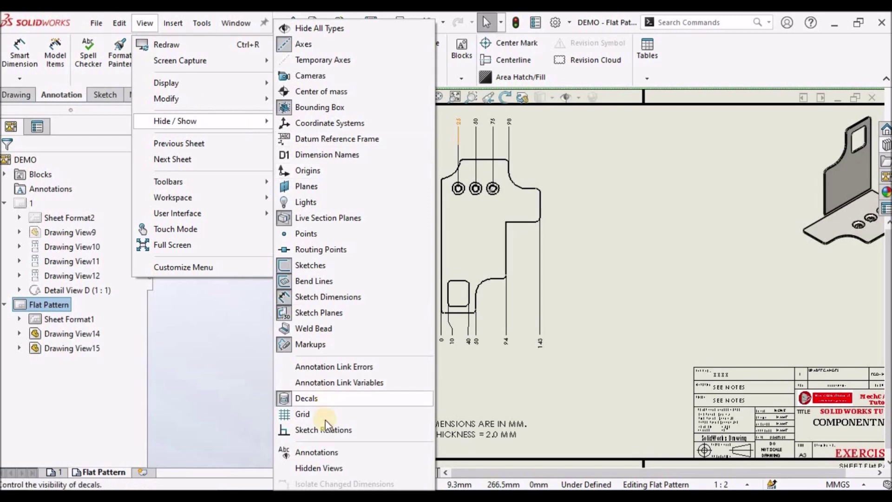
left_click(321, 451)
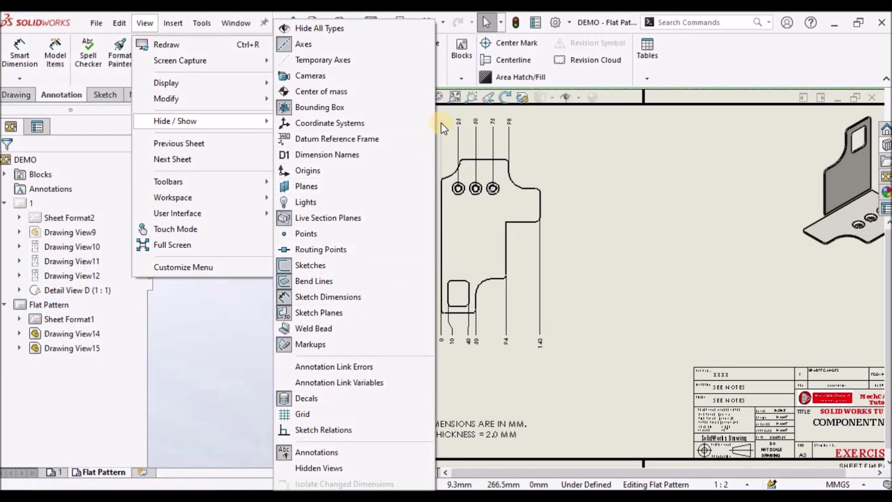
scroll(447, 140, "down", 2)
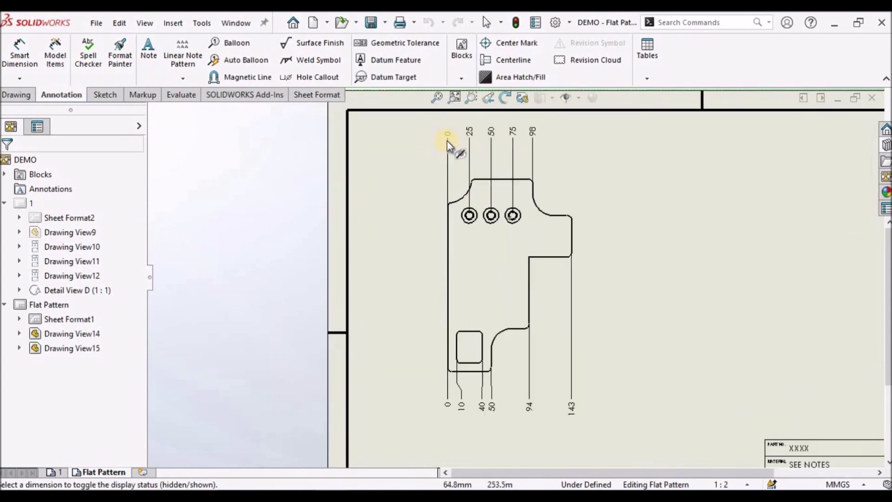
scroll(447, 140, "down", 1)
left_click(457, 147)
right_click(378, 149)
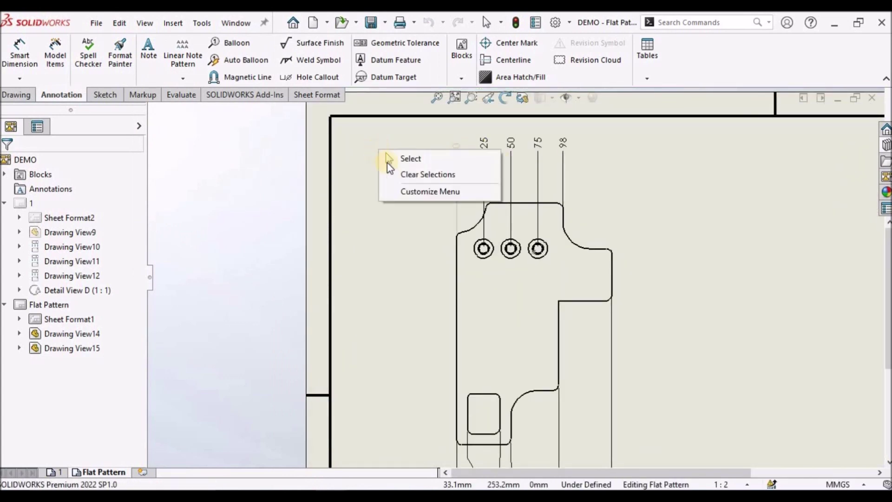
left_click(401, 158)
Start a vertical ordinate dimension set left of the flat pattern view, with its zero at the view's lowest horizontal edge
scroll(613, 252, "up", 4)
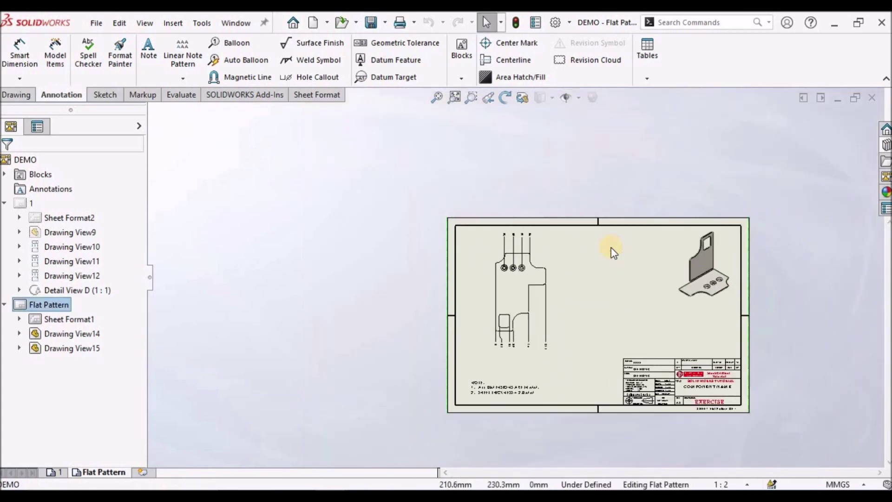
left_click(435, 98)
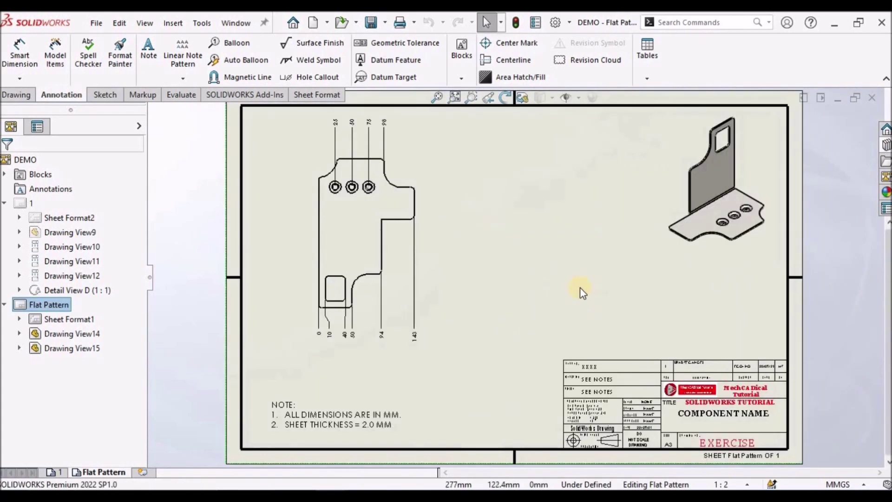
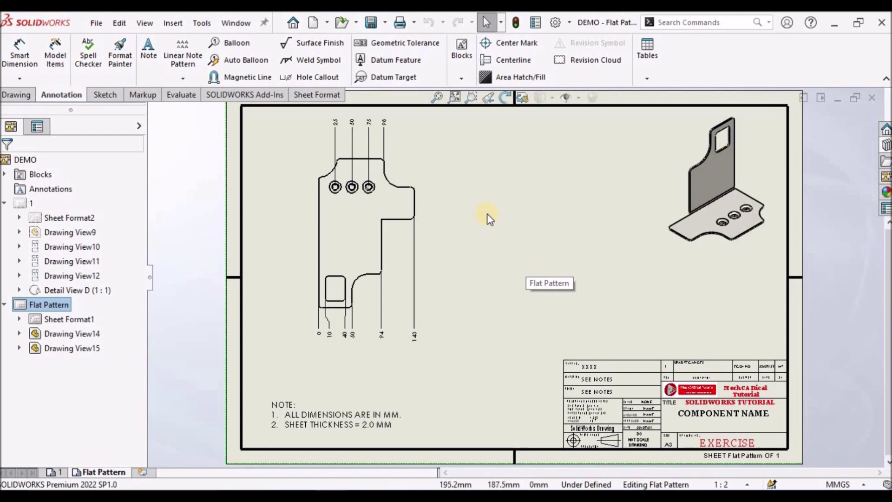
left_click(20, 78)
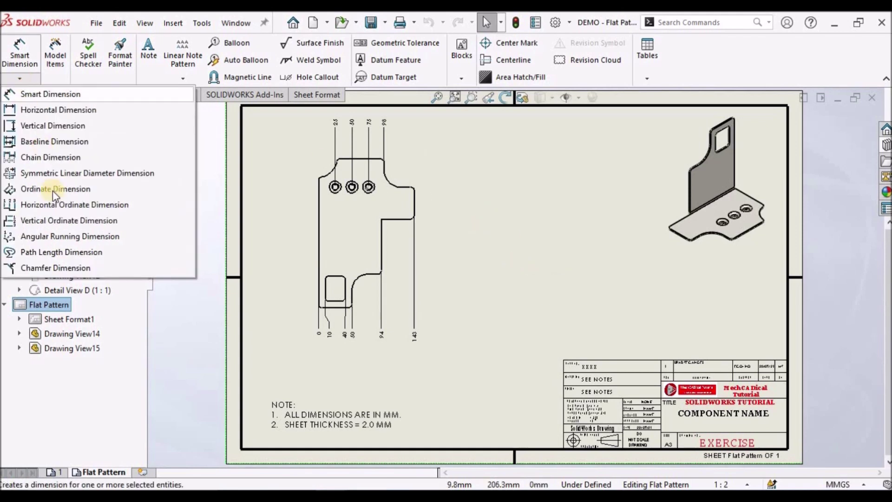
left_click(51, 220)
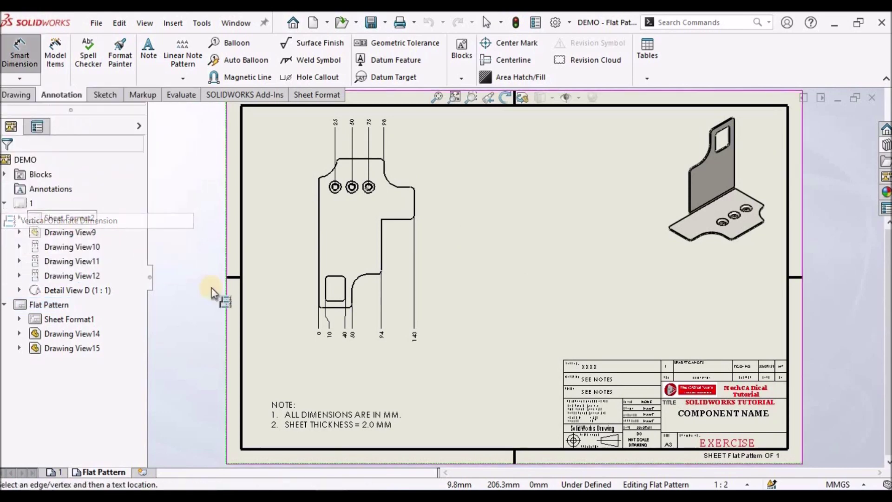
scroll(339, 303, "down", 2)
scroll(338, 303, "down", 4)
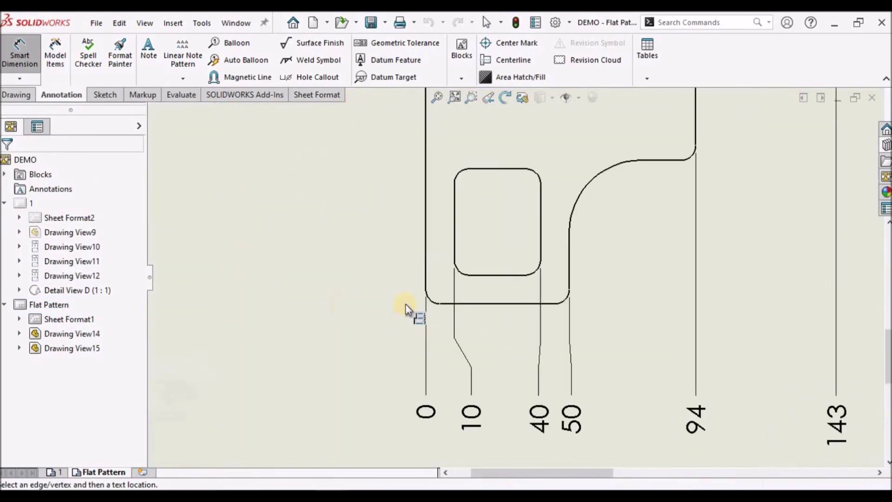
left_click(468, 303)
left_click(306, 304)
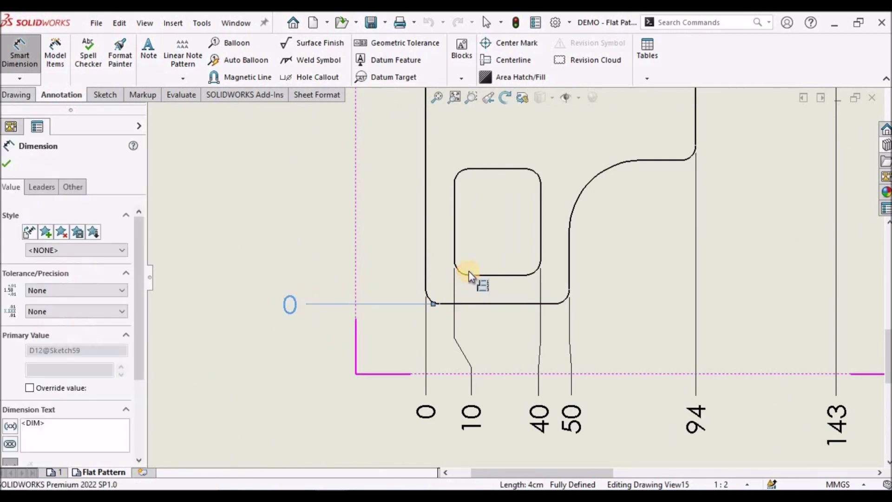
Add vertical ordinate dimensions for the lower and upper edges of the rectangular cutout
left_click(492, 275)
left_click(372, 273)
left_click(487, 171)
left_click(503, 169)
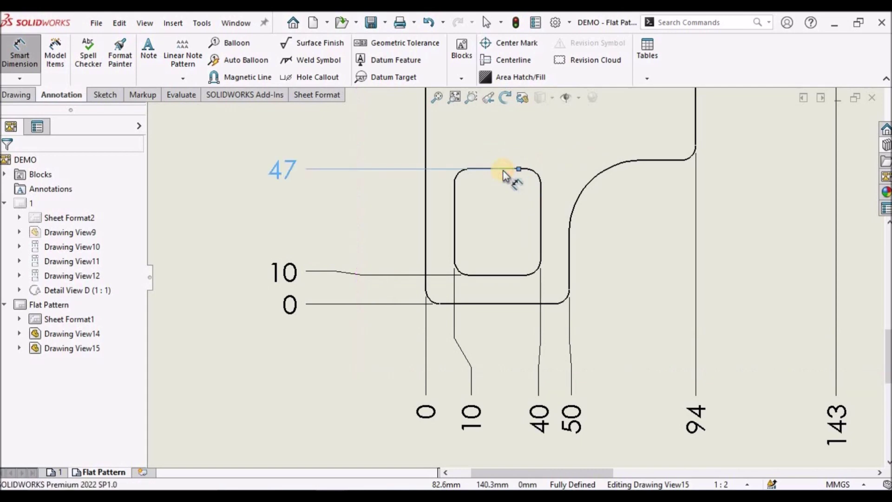
Add vertical ordinate dimensions for the leftmost countersunk hole and the flat pattern's topmost edge, and finish the set
scroll(481, 204, "up", 4)
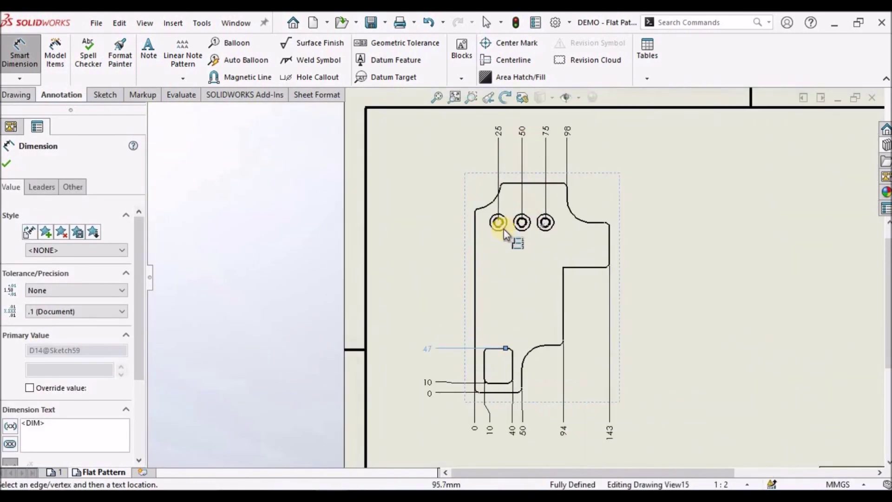
scroll(504, 229, "down", 3)
left_click(475, 237)
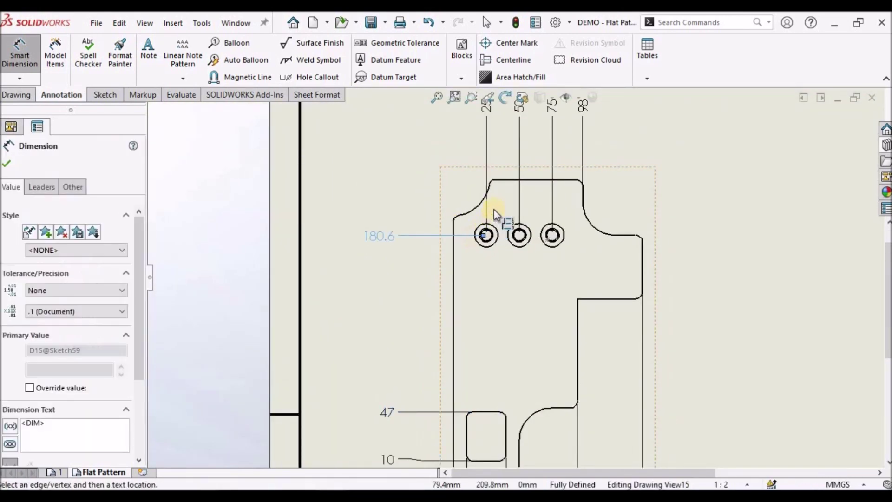
left_click(511, 178)
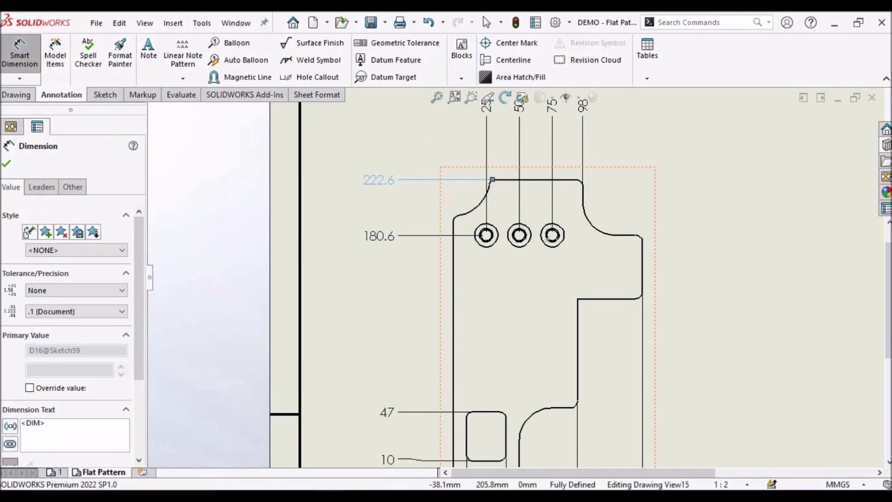
left_click(5, 163)
scroll(600, 374, "down", 3)
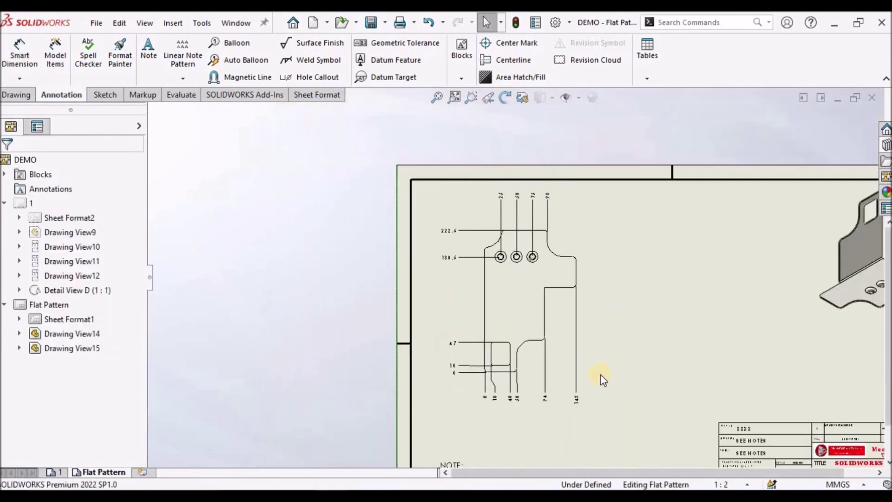
Start a second vertical ordinate dimension set right of the flat pattern view, with its zero at the same lowest edge
scroll(576, 348, "up", 4)
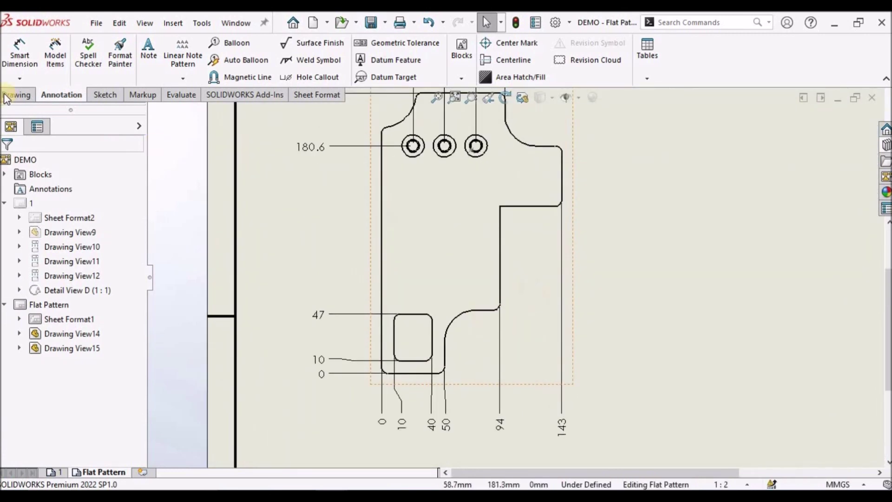
left_click(20, 78)
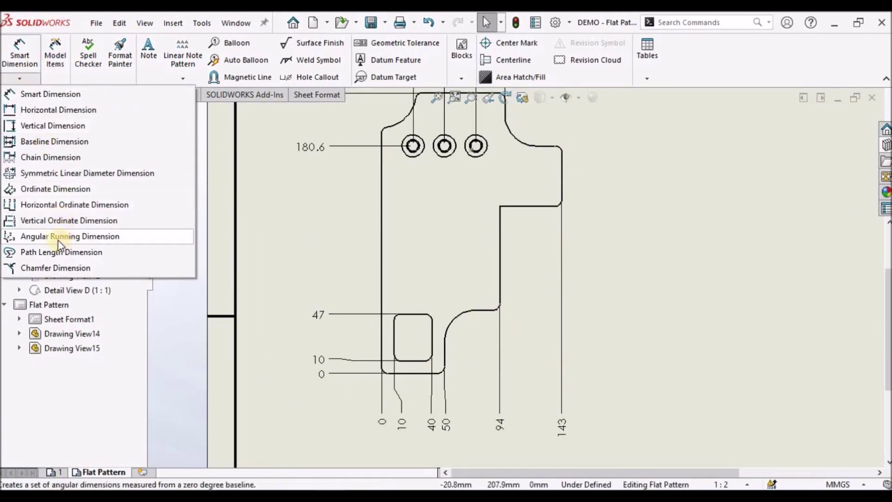
left_click(57, 222)
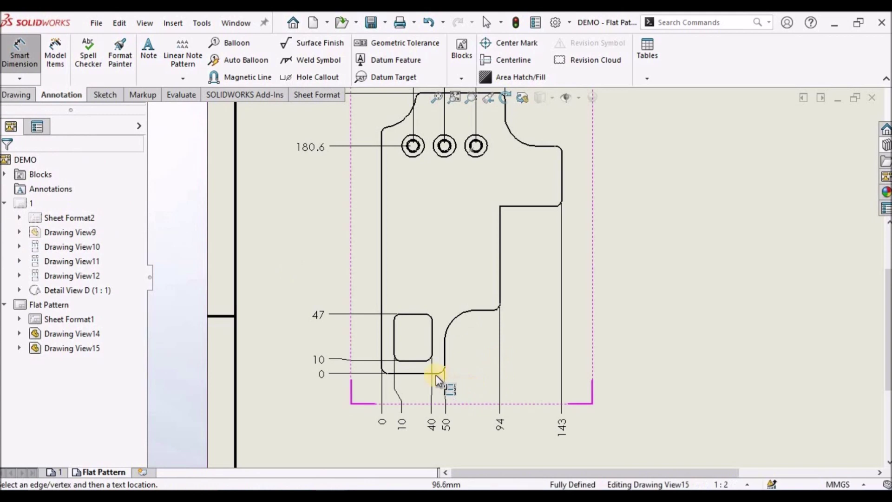
left_click(423, 374)
left_click(599, 370)
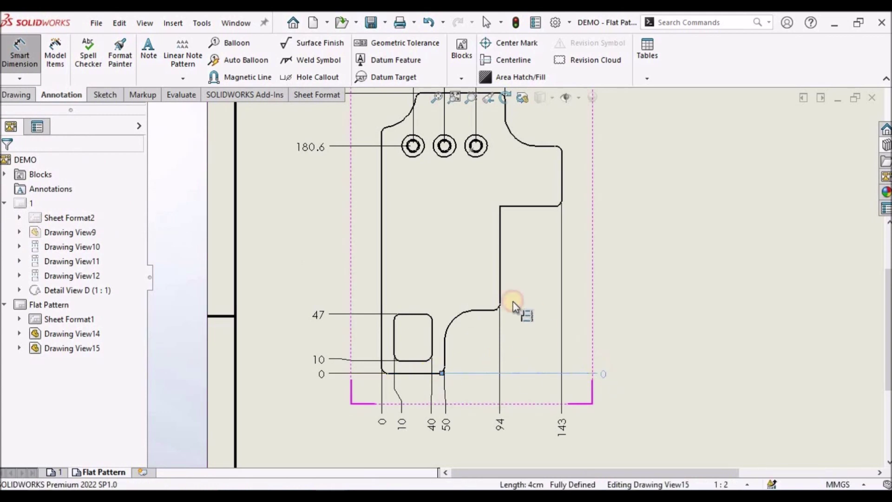
Add ordinate dimensions for the horizontal edge beside the lower arc and for the right tab's lower and upper edges
left_click(478, 311)
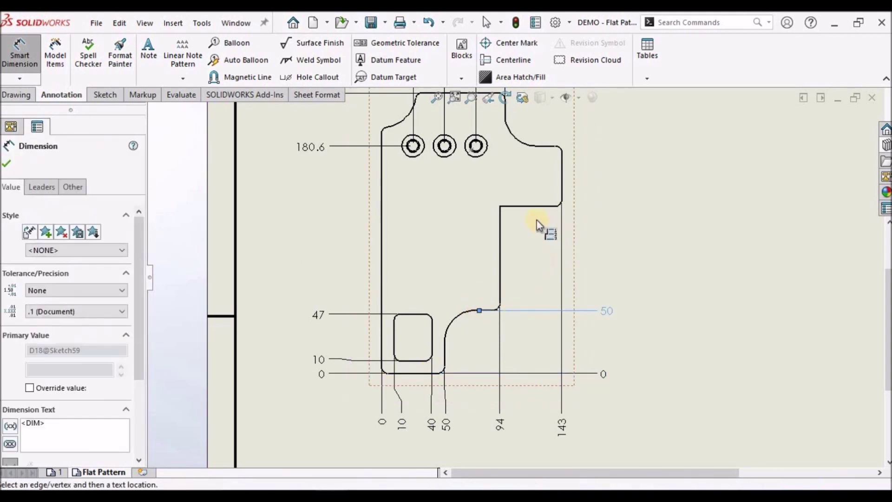
left_click(530, 205)
left_click(544, 144)
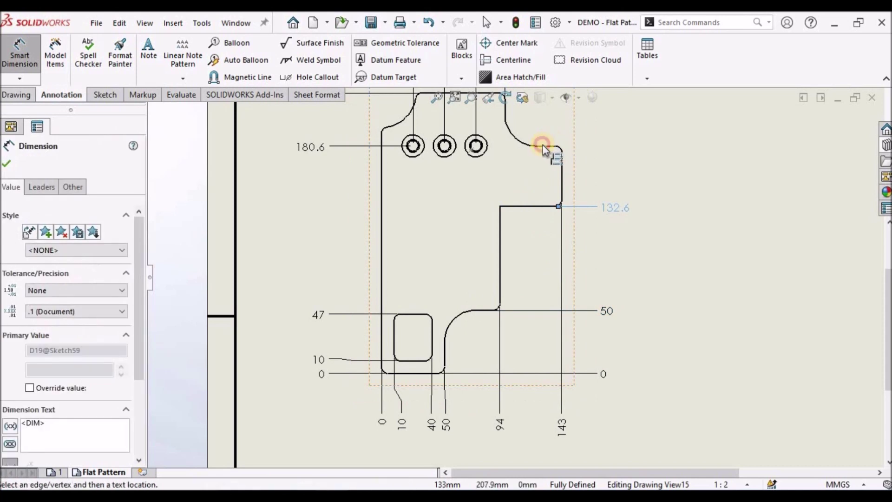
left_click(12, 163)
Hide the zero dimension of the ordinate set right of the flat pattern view
left_click(601, 375)
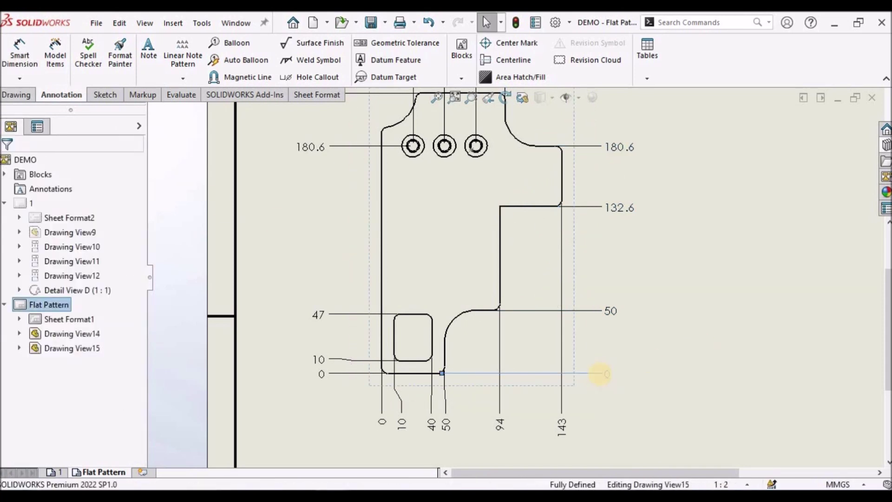
right_click(601, 375)
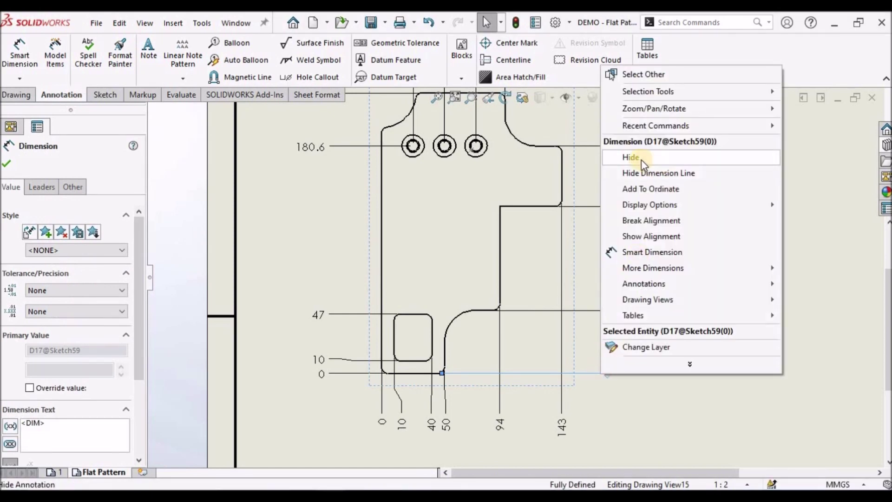
left_click(639, 160)
left_click(671, 303)
Shift the 10 dimension of the ordinate set left of the view slightly upward, away from the zero
scroll(670, 303, "up", 3)
scroll(411, 338, "down", 2)
scroll(472, 315, "down", 1)
left_click(451, 300)
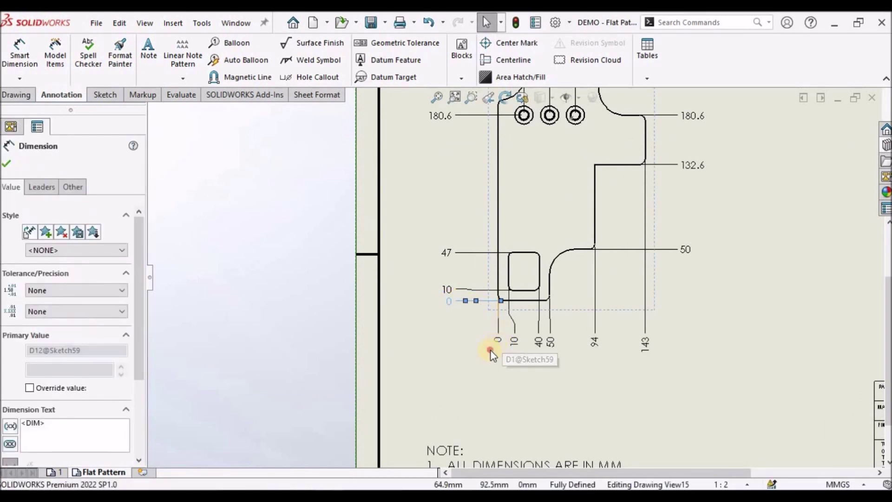
key("Escape")
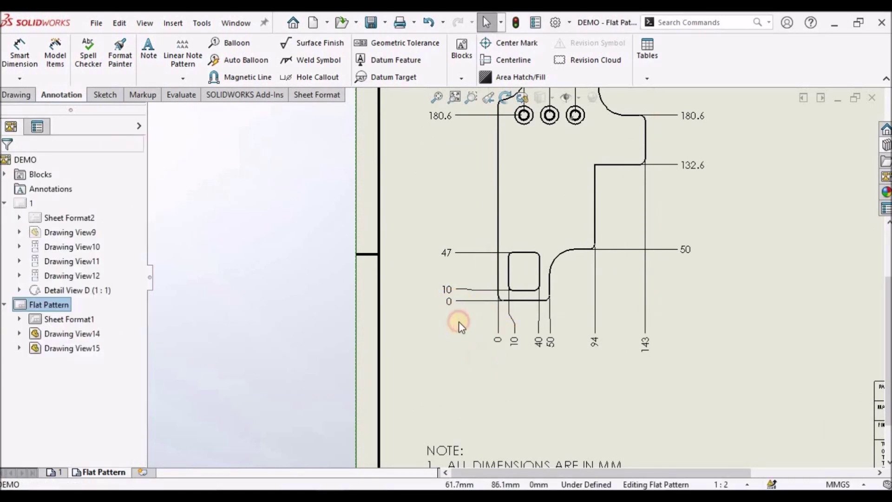
scroll(474, 319, "down", 1)
scroll(474, 319, "down", 1)
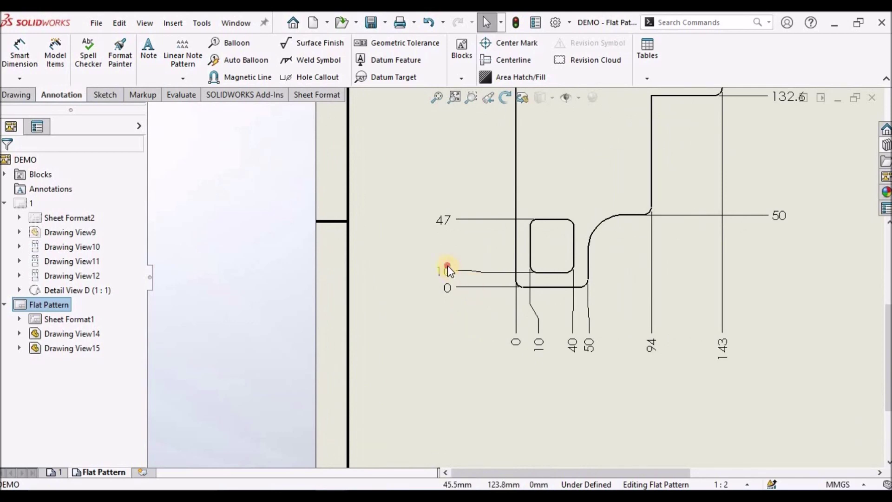
left_click_drag(448, 268, 451, 256)
left_click(459, 361)
scroll(563, 323, "up", 5)
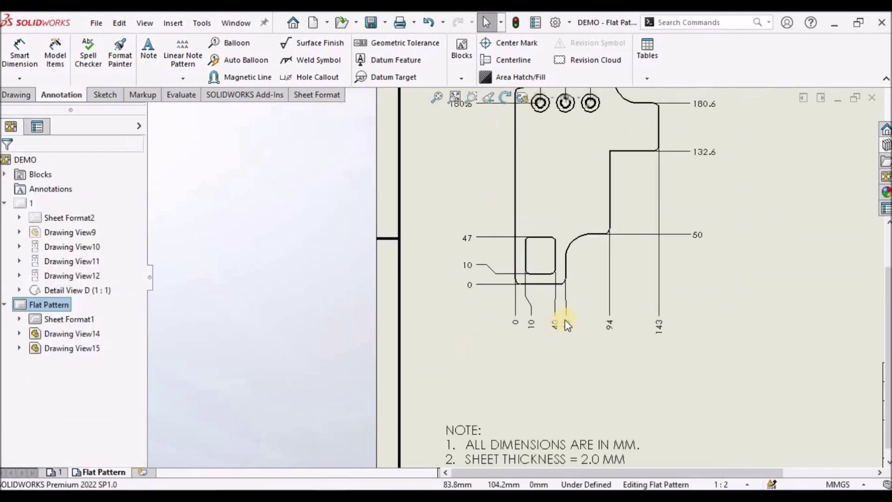
Move the ordinate dimension set above the flat pattern view down, closer to the view's outline
scroll(561, 245, "down", 1)
scroll(511, 218, "down", 3)
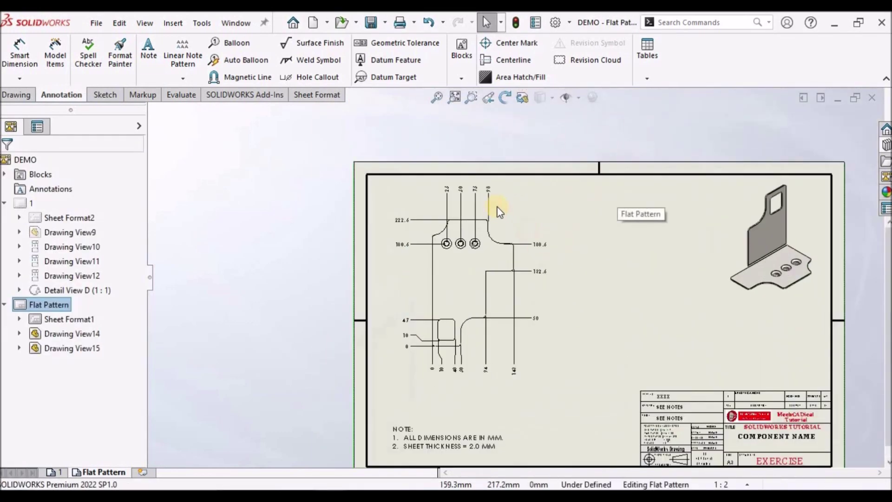
left_click_drag(438, 205, 438, 217)
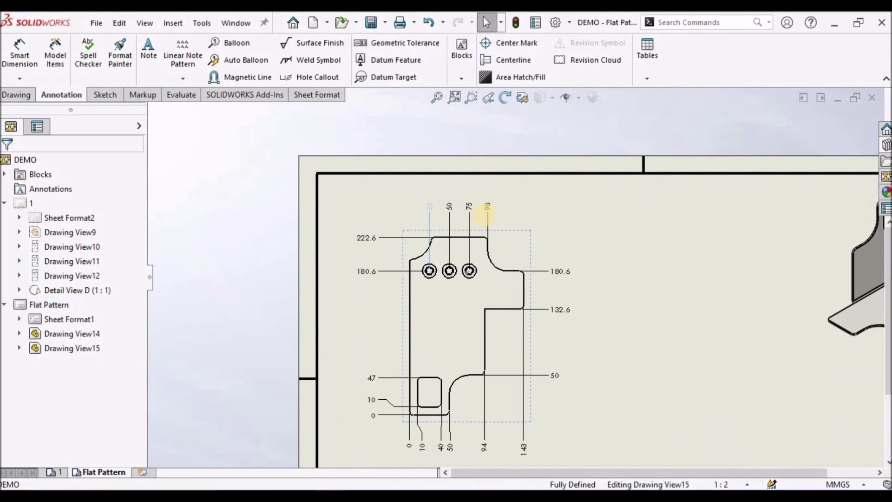
left_click(620, 252)
scroll(422, 440, "down", 2)
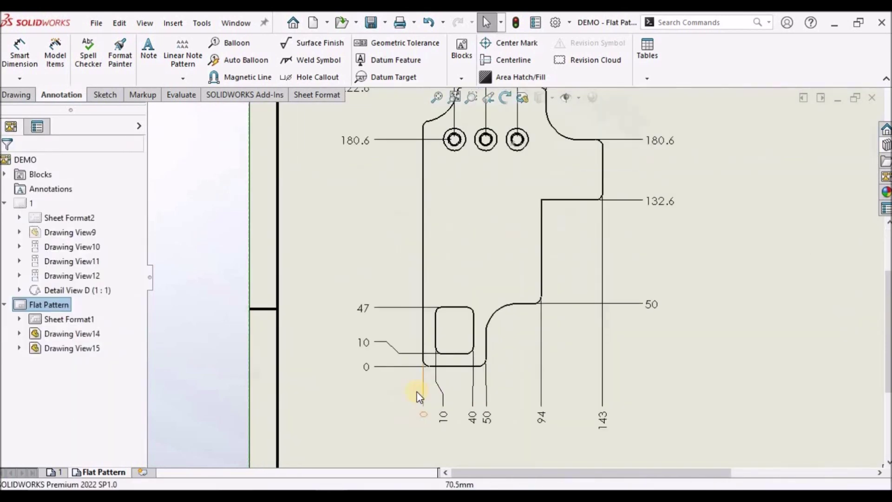
scroll(483, 195, "up", 2)
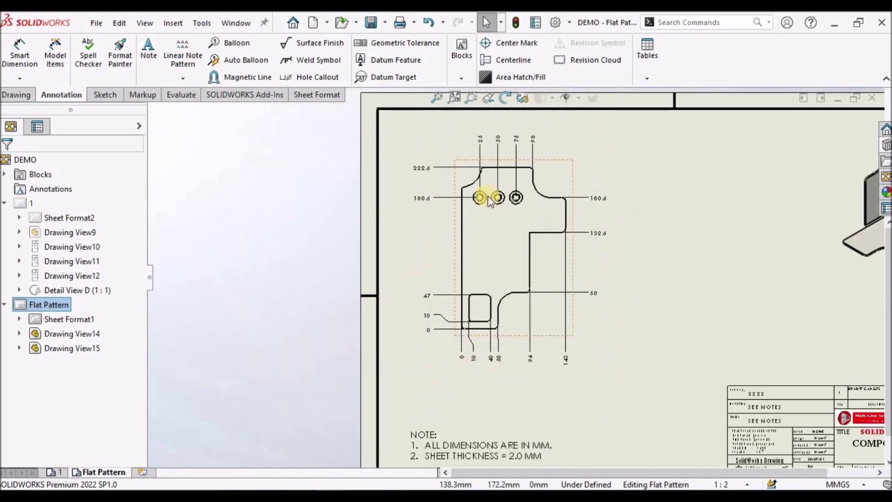
Move the ordinate dimension set right of the flat pattern view closer to the view's outline
scroll(587, 292, "down", 1)
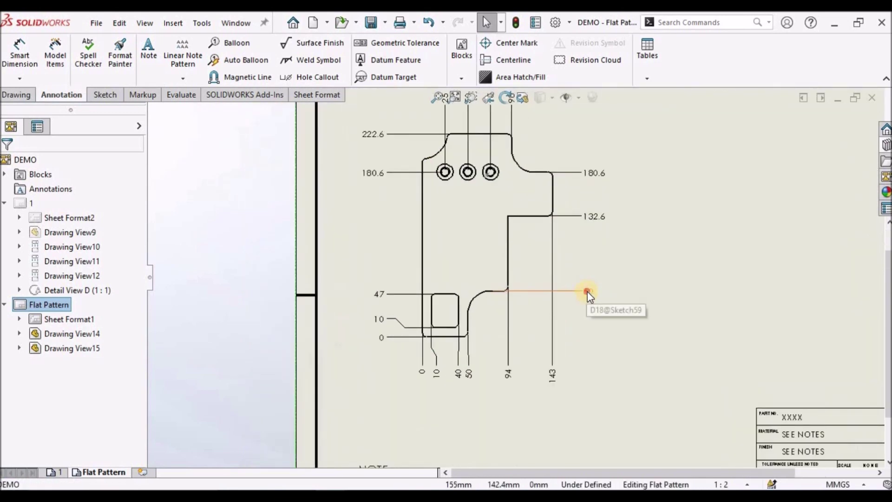
left_click(579, 291)
left_click(622, 325)
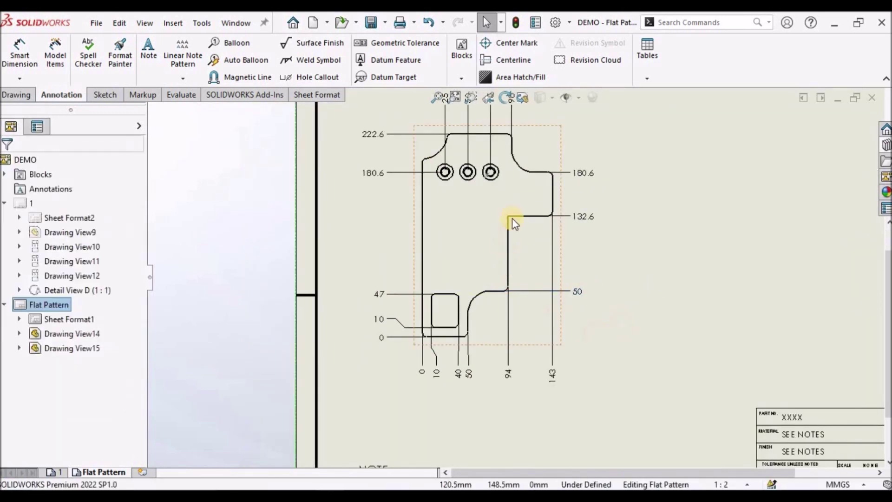
Dimension the radius of the flat pattern's large lower arc, placing the text just inside the notch beside it
left_click(20, 55)
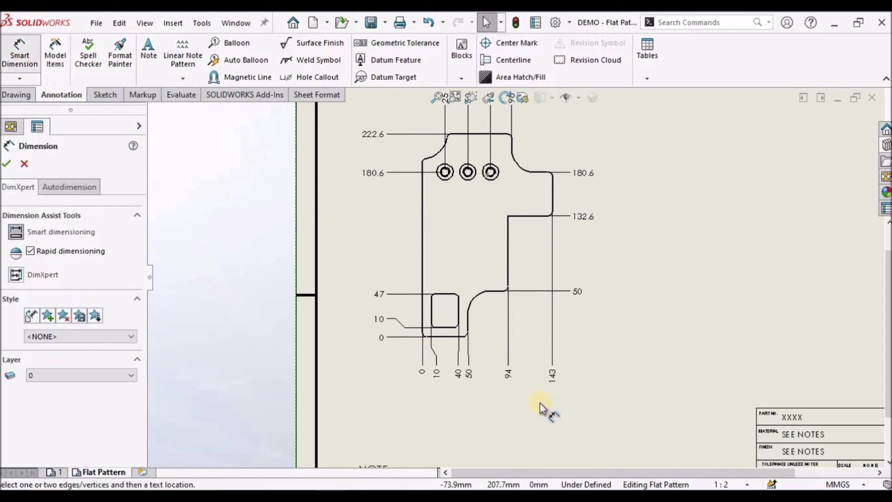
scroll(539, 404, "down", 1)
scroll(478, 287, "down", 4)
left_click(430, 193)
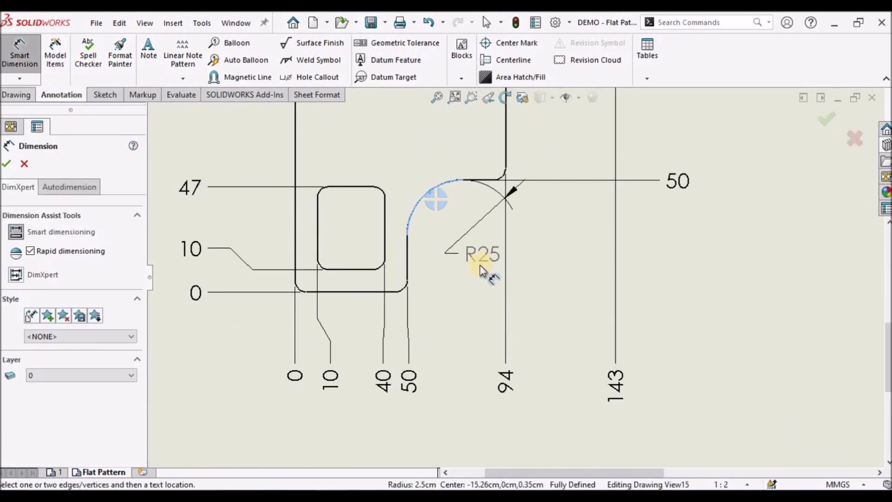
scroll(444, 228, "down", 4)
scroll(441, 192, "down", 4)
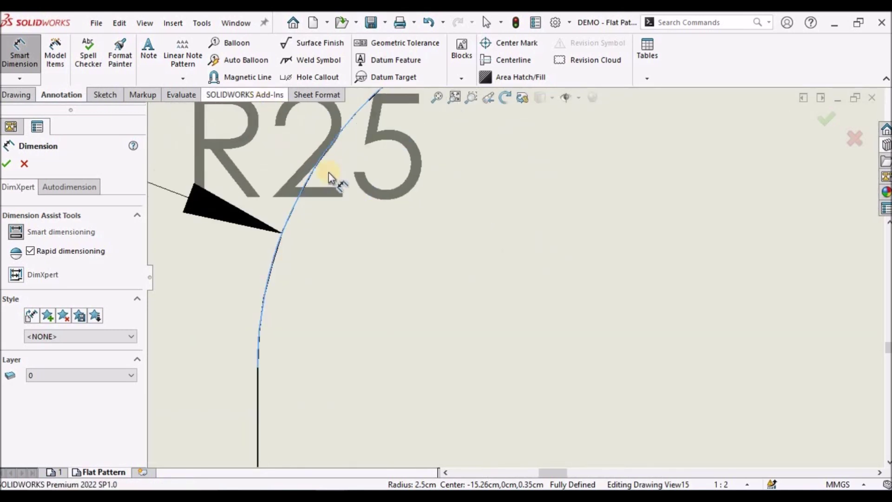
scroll(328, 171, "up", 5)
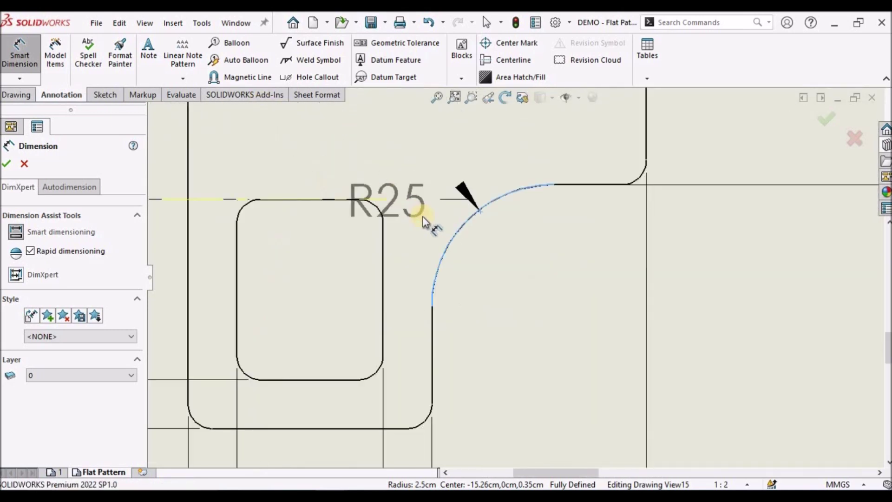
left_click(480, 240)
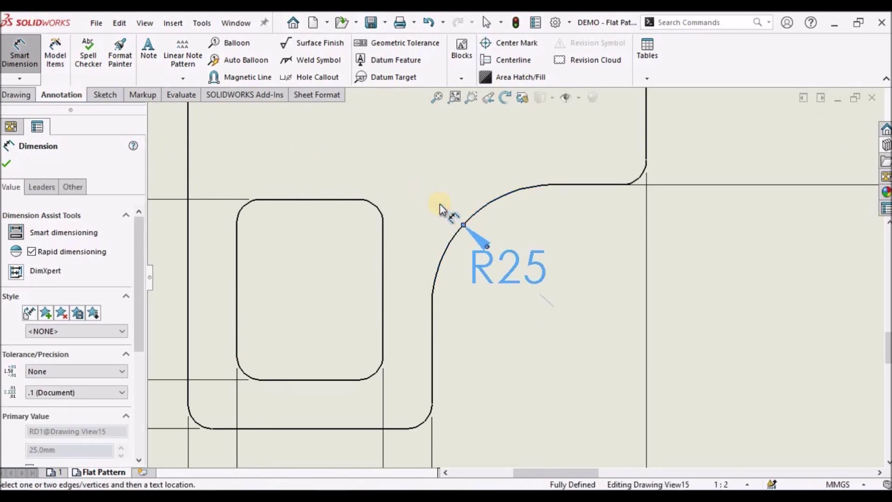
Dimension the radius of the upper-left concave arc and flip its arrow to the same side as the text outside the outline
scroll(515, 289, "up", 5)
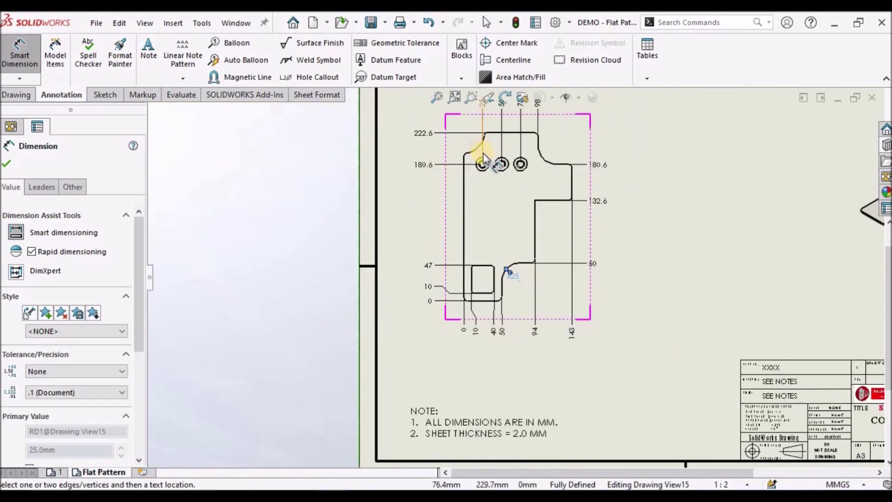
scroll(484, 152, "down", 3)
left_click(488, 200)
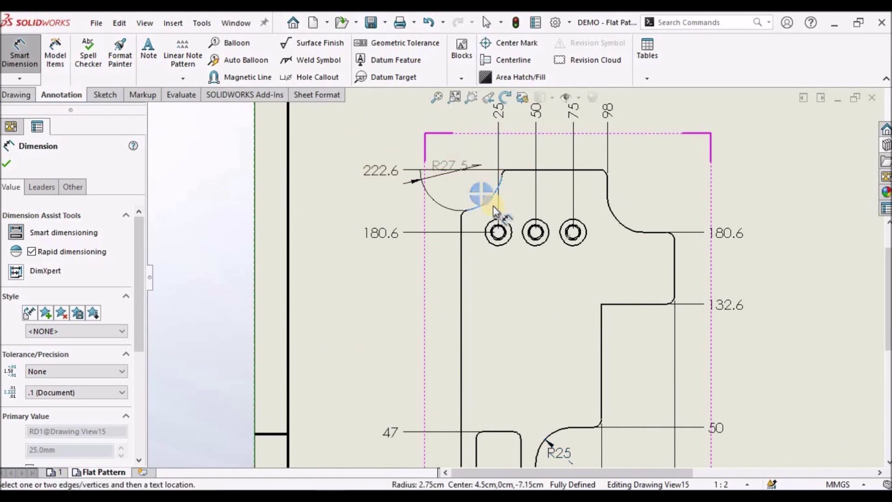
scroll(486, 193, "down", 5)
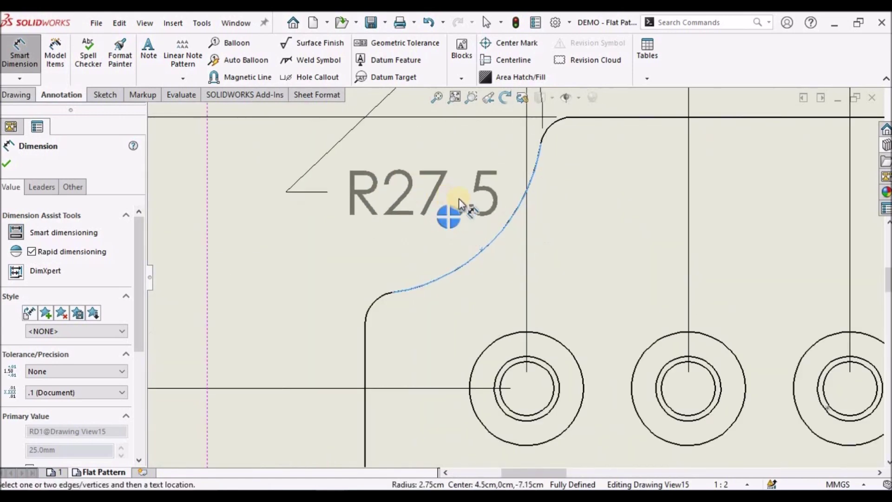
scroll(508, 216, "down", 2)
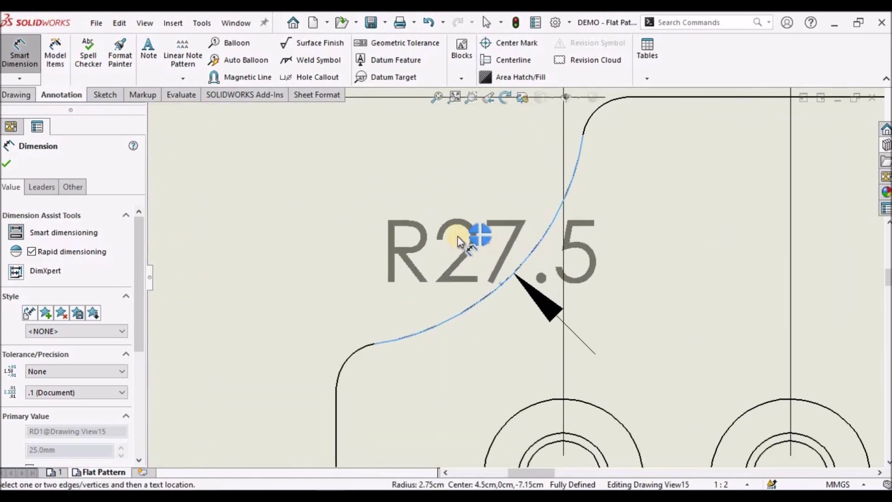
left_click(410, 182)
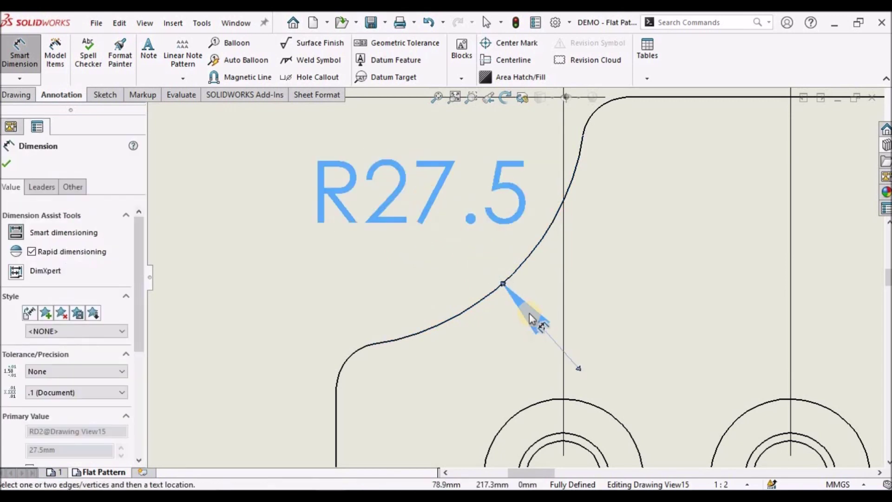
left_click(540, 326)
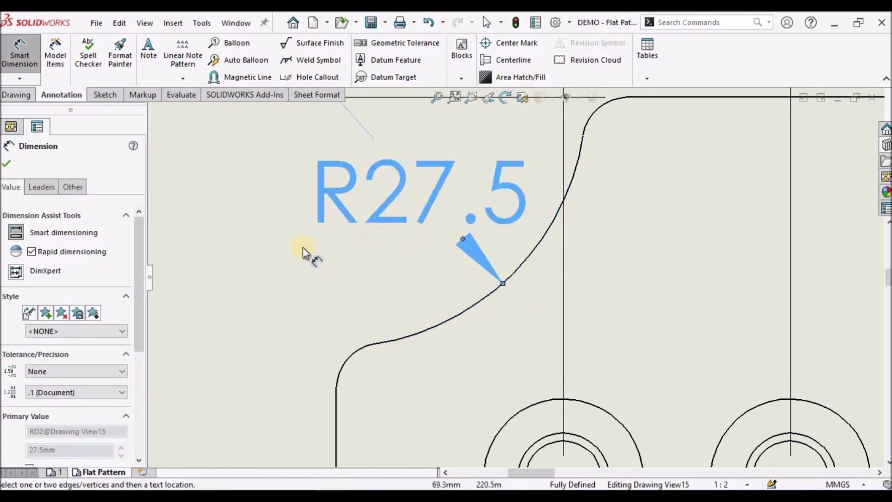
scroll(297, 250, "up", 5)
left_click(5, 163)
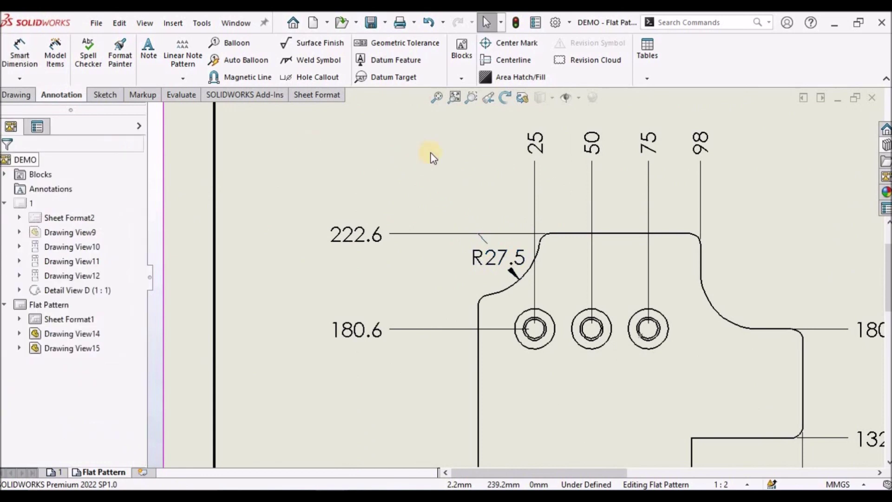
Dimension the radius of the right tab's lower corner fillet, placing the text below the 132.6 ordinate dimension
left_click(20, 55)
scroll(540, 320, "up", 5)
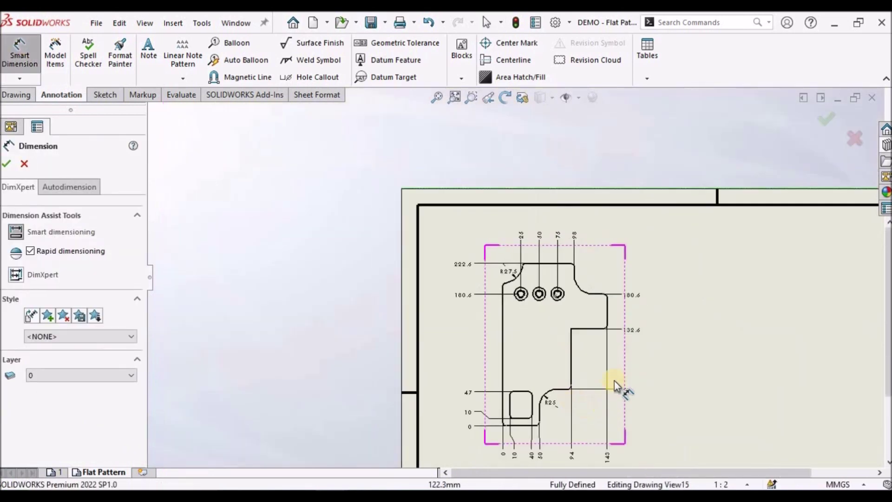
scroll(606, 313, "down", 4)
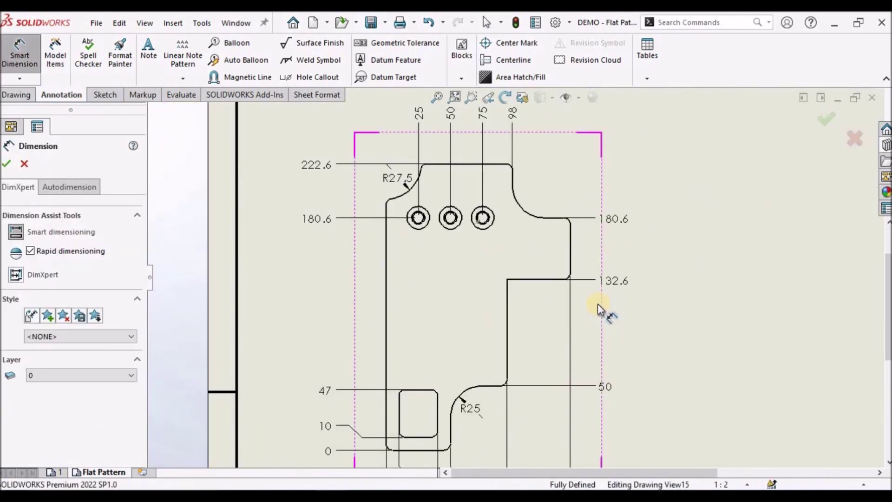
scroll(597, 304, "down", 1)
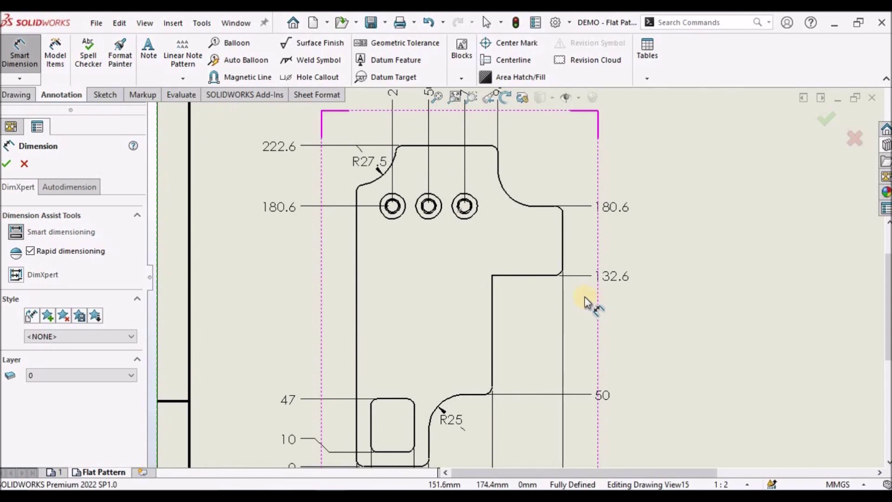
scroll(561, 274, "down", 2)
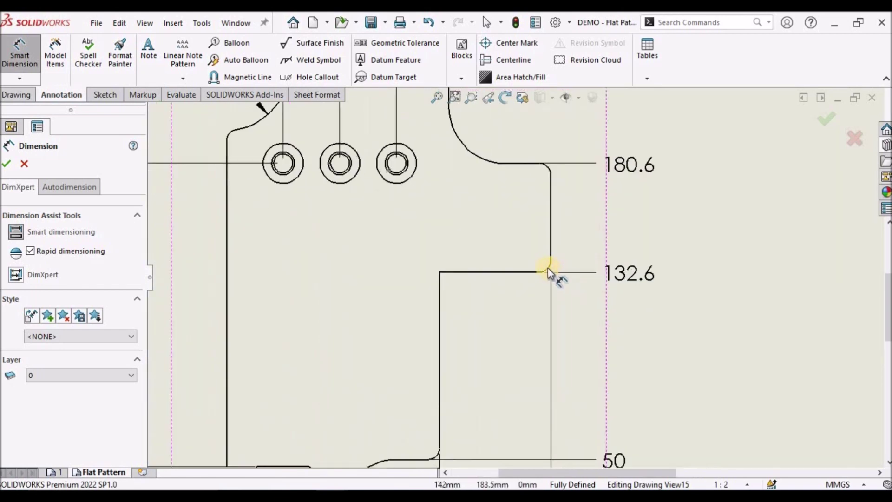
left_click(547, 268)
left_click(667, 321)
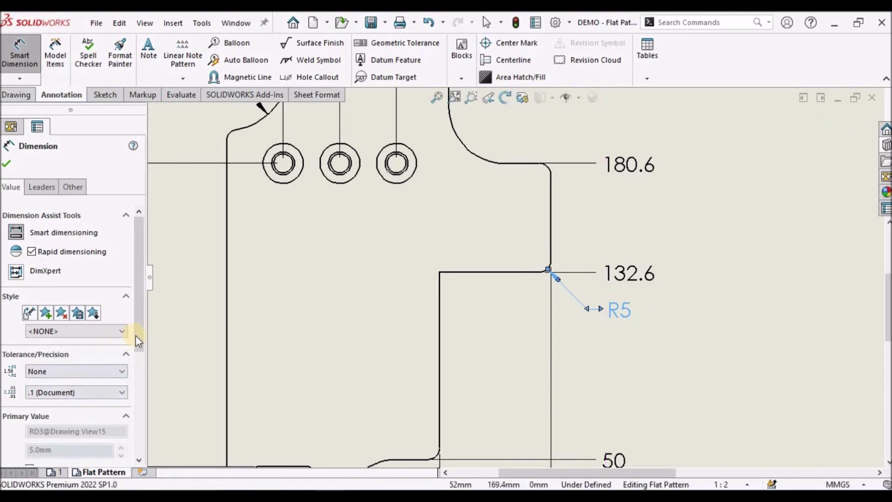
Append "TYP." to the radius dimension text of the right tab's corner fillet
left_click_drag(137, 341, 141, 390)
left_click(71, 401)
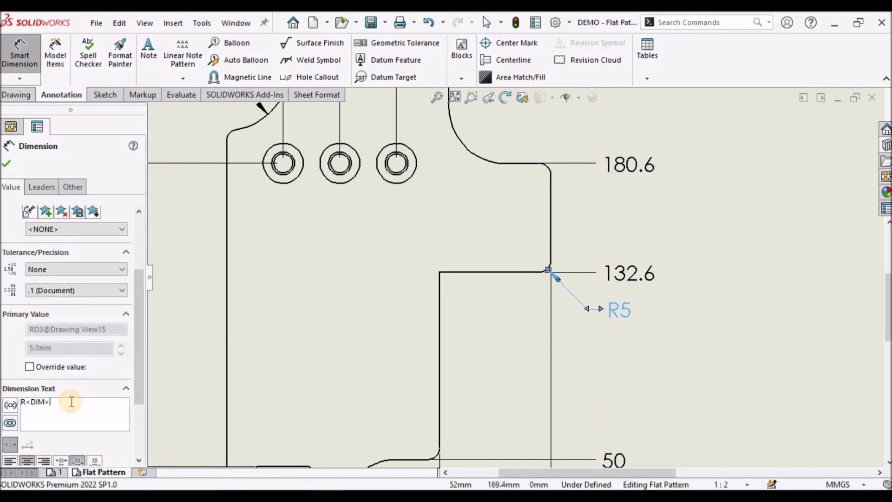
type("T")
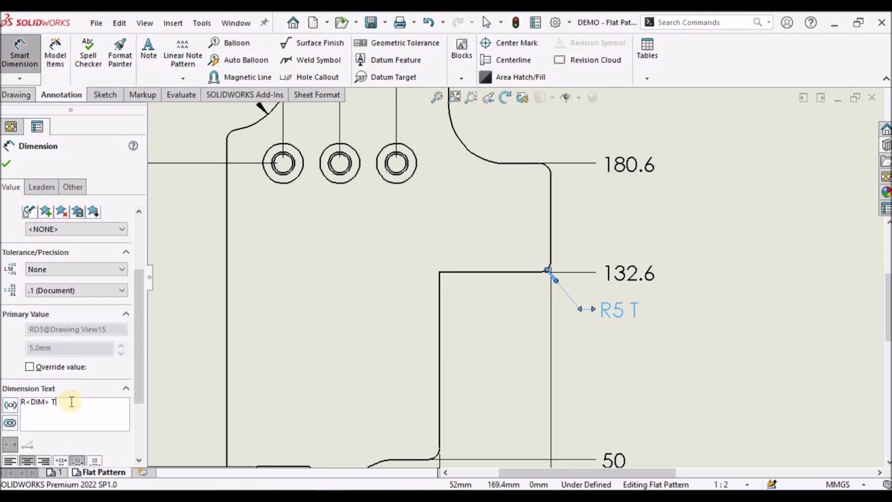
type("YP.")
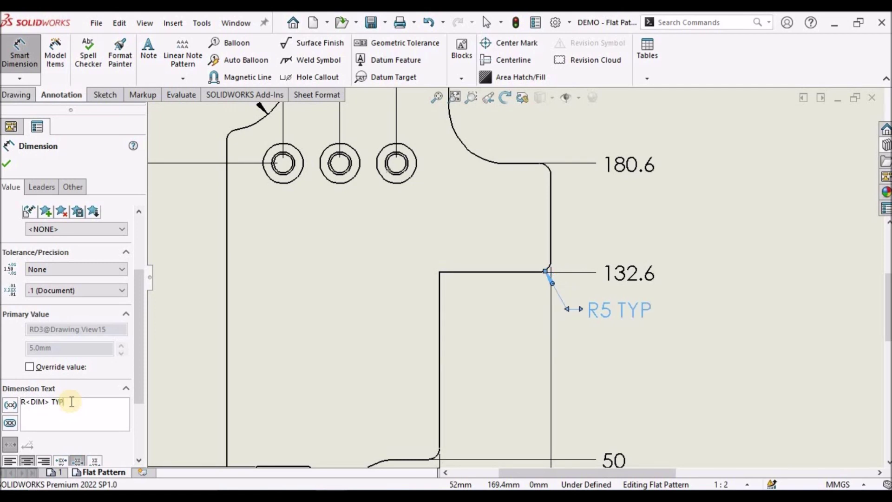
left_click(6, 161)
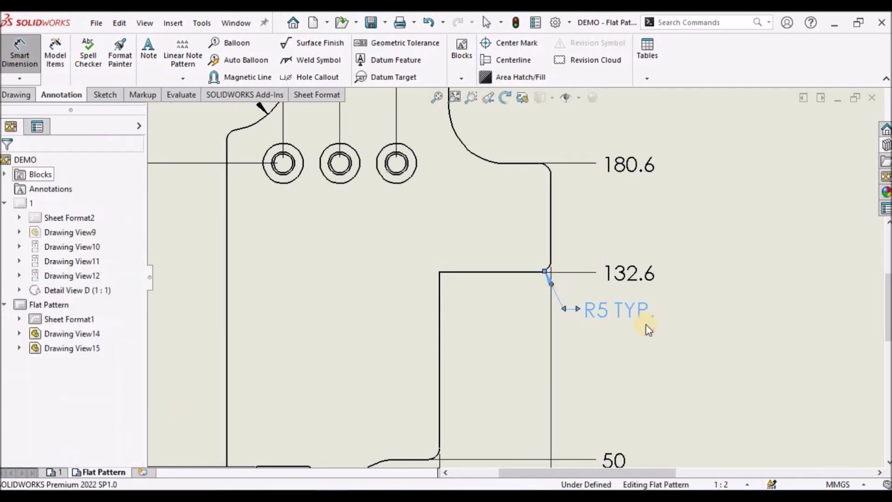
Dimension the radius of the rectangular cutout's upper-left corner, placing the text above the 47 ordinate dimension
key("f")
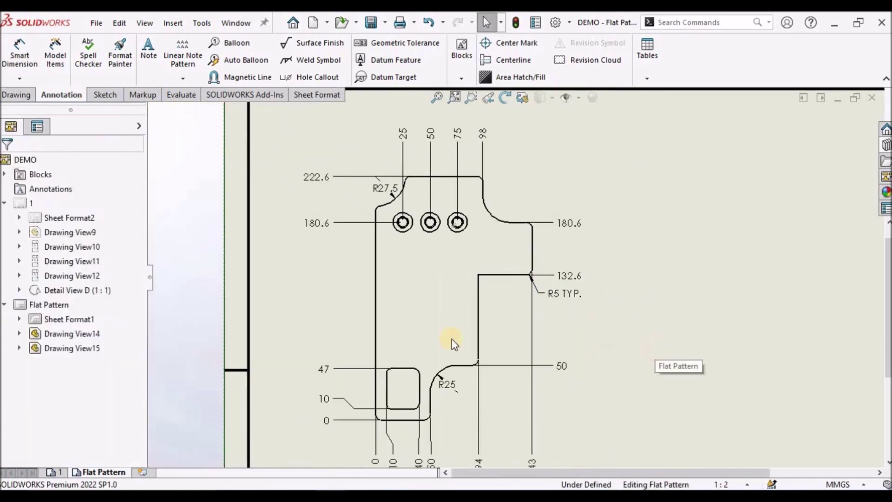
left_click(20, 53)
scroll(388, 370, "down", 3)
scroll(443, 346, "down", 1)
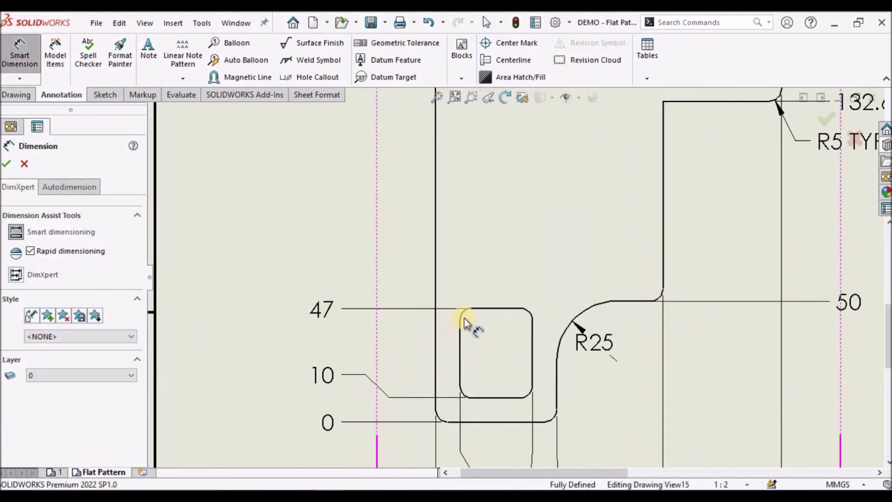
left_click(464, 318)
left_click(336, 235)
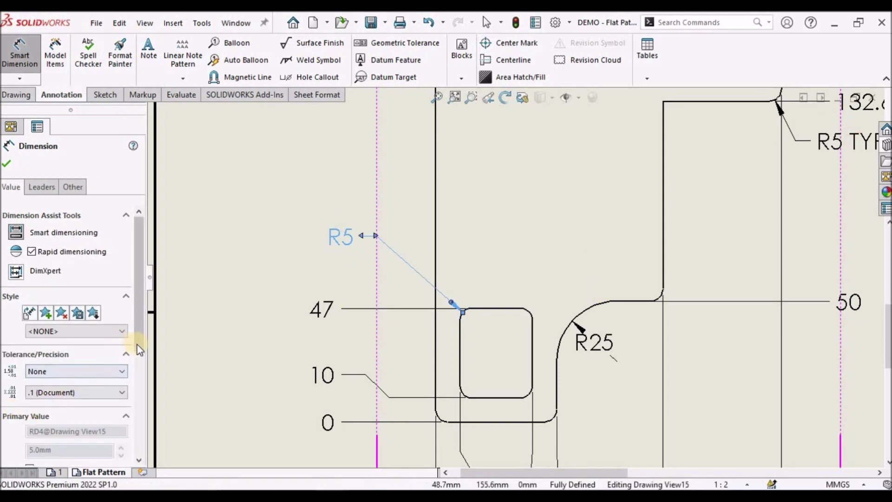
Add the prefix "4X" to the cutout corner's radius dimension text
scroll(128, 408, "down", 3)
scroll(128, 408, "down", 1)
left_click(85, 390)
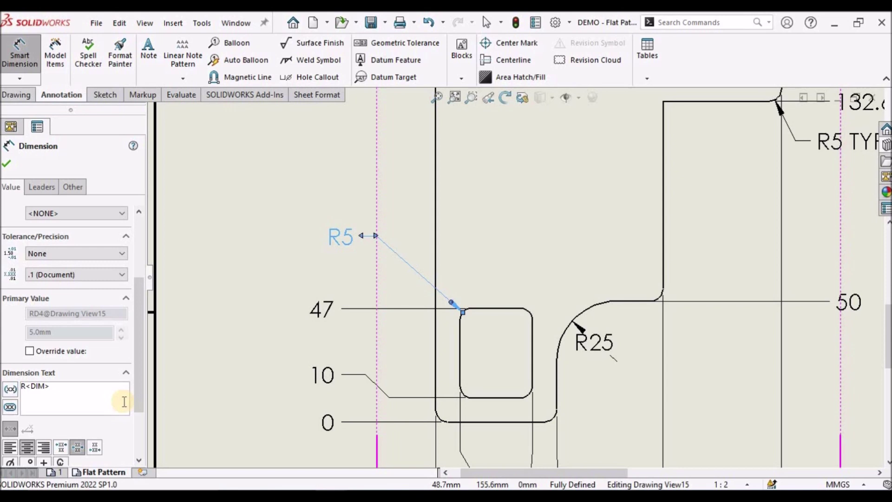
type("4X")
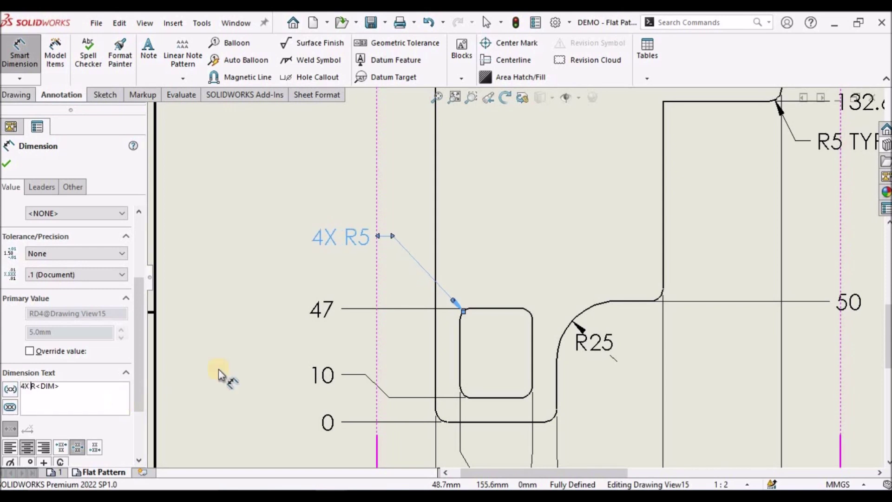
left_click(7, 161)
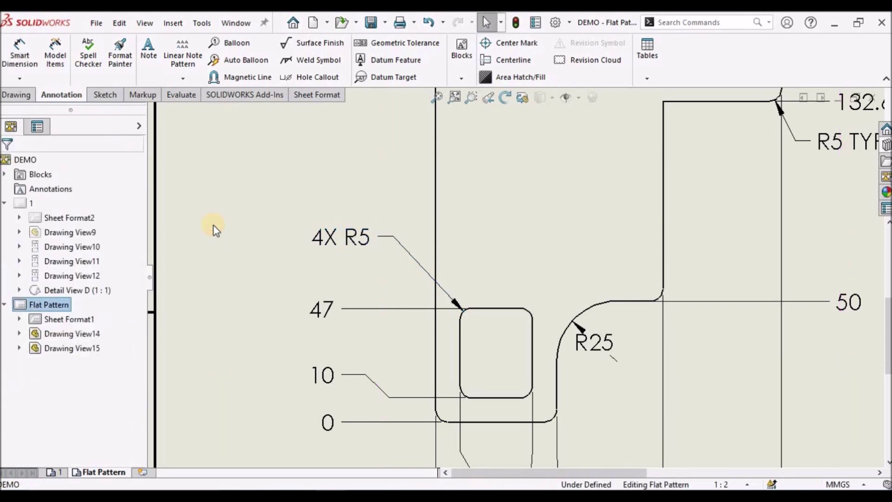
Save the drawing DEMO.SLDDRW together with its modified part DEMO.SLDPRT
key("f")
key("f")
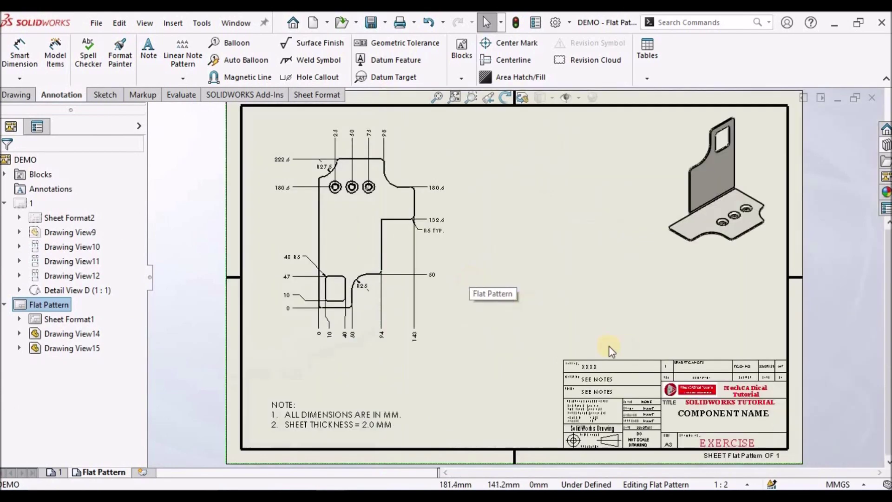
left_click(374, 26)
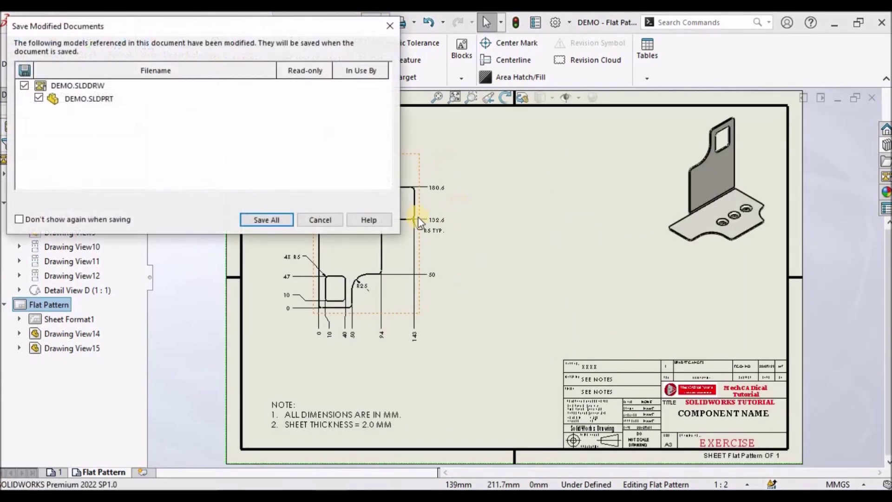
left_click(263, 217)
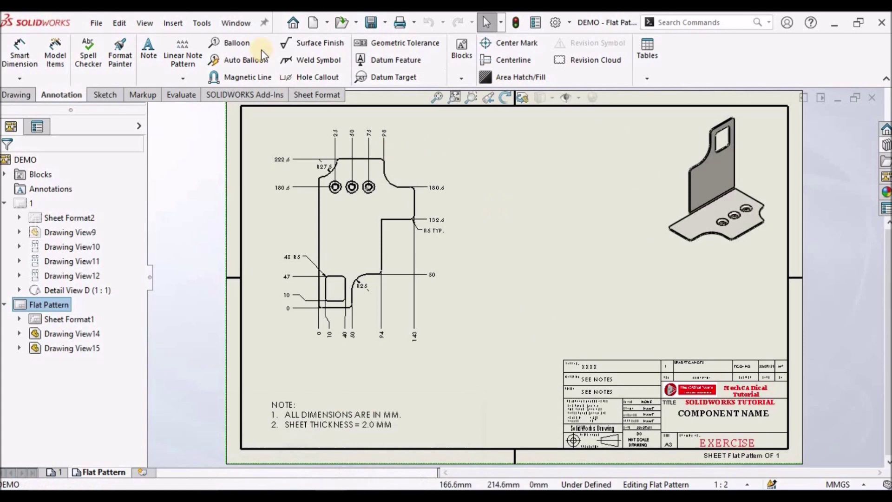
Switch from the drawing to the open DEMO part document
left_click(242, 26)
left_click(253, 145)
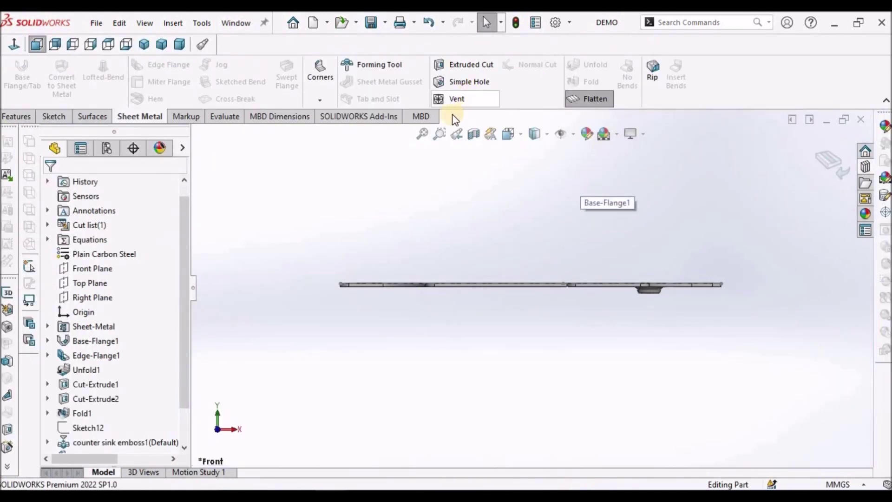
left_click(236, 27)
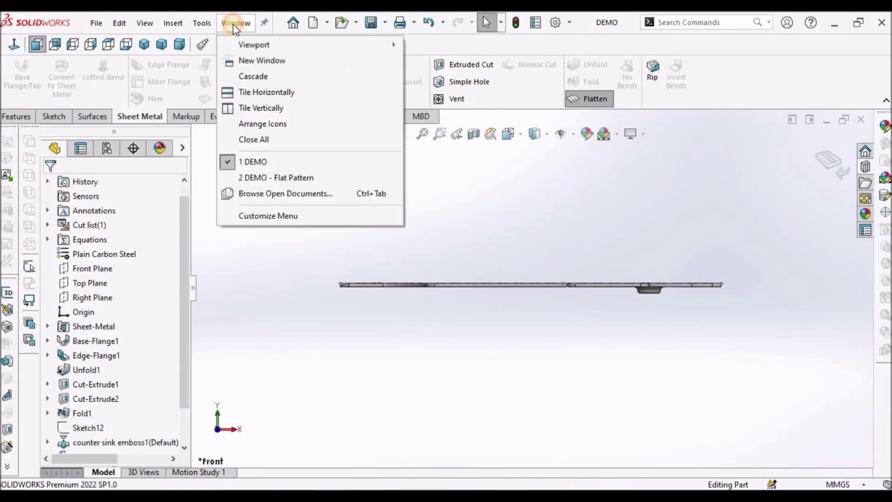
left_click(556, 214)
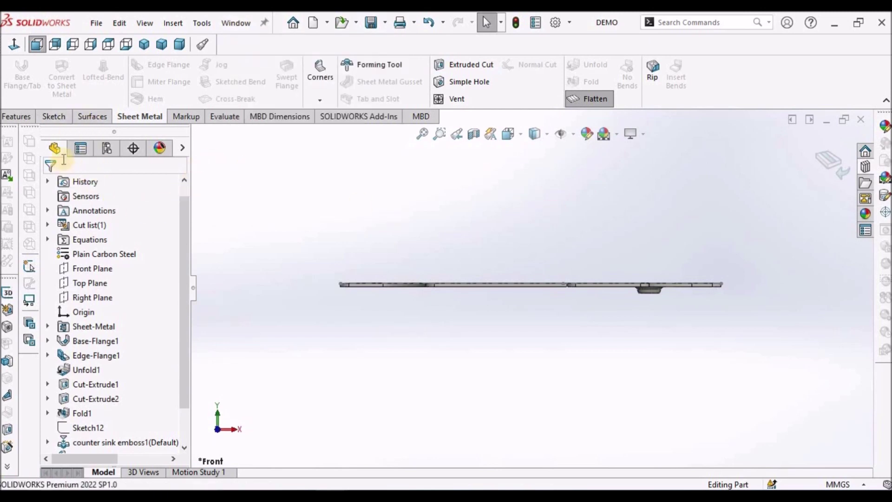
Activate the part's Default configuration to return the bracket to its folded state
left_click(107, 149)
double_click(135, 221)
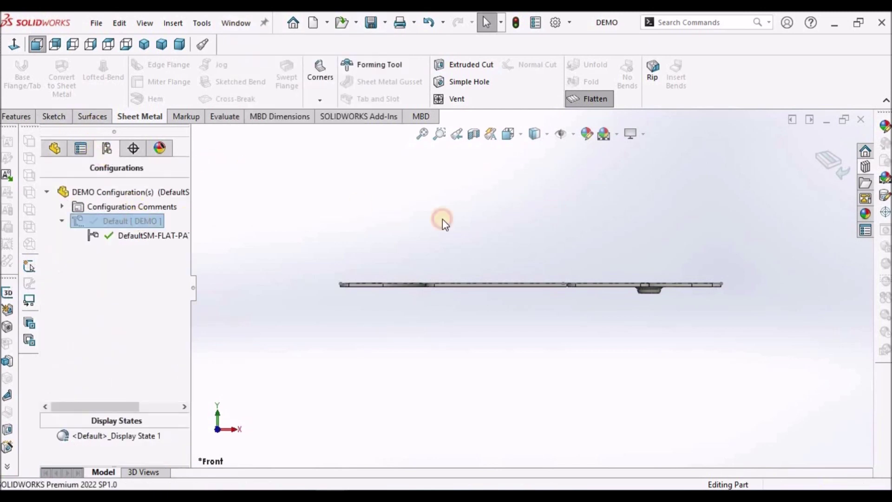
left_click(179, 45)
middle_click_drag(587, 278, 426, 243)
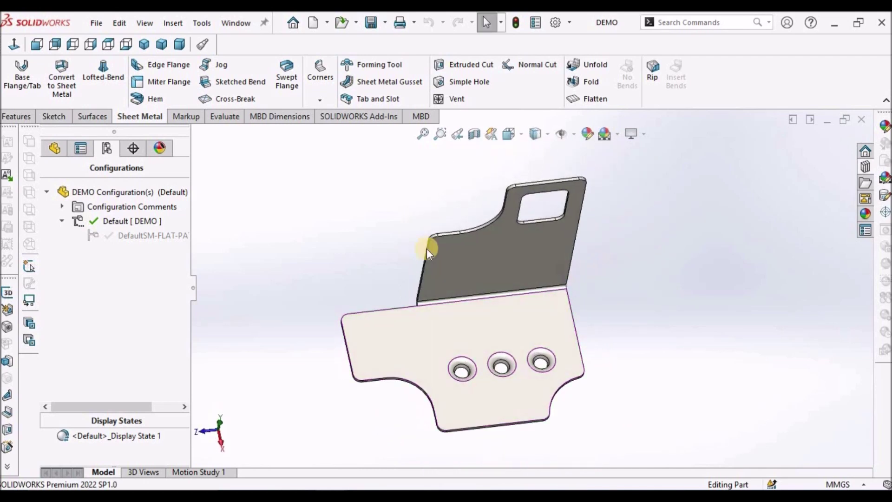
Switch to the DEMO drawing and examine the folded views and Detail D on sheet 1, plus the Flat Pattern sheet
left_click(234, 25)
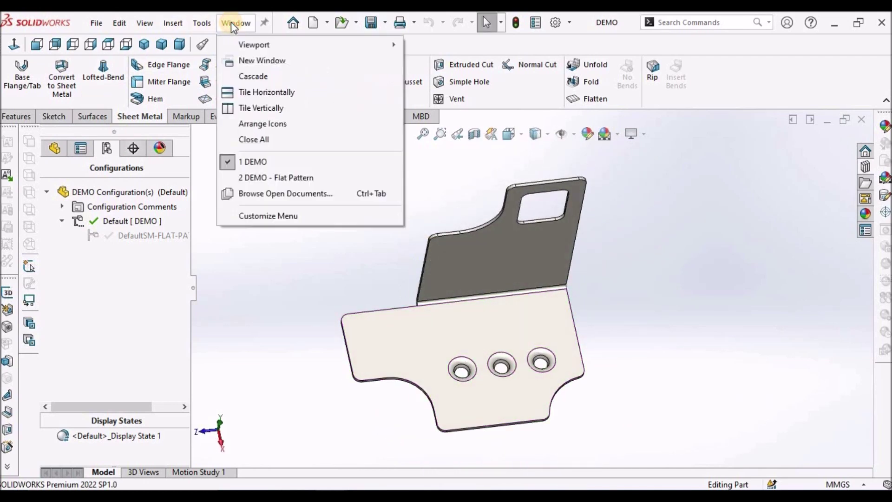
left_click(258, 177)
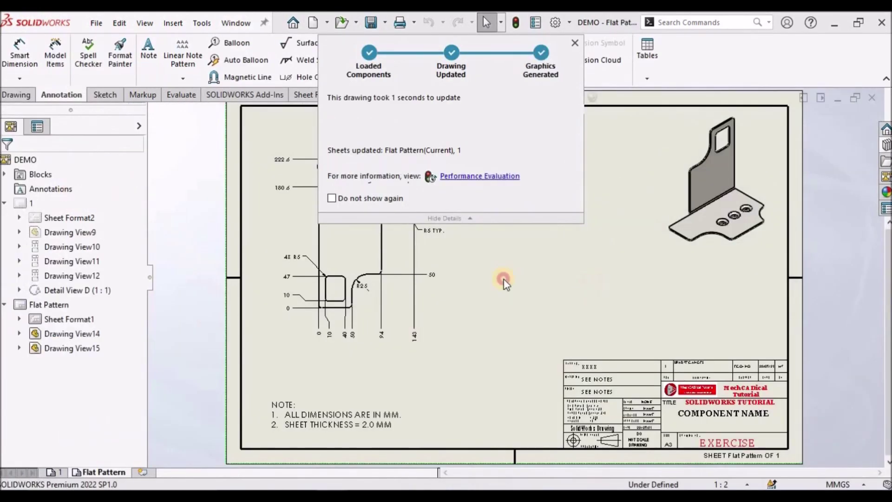
left_click(62, 472)
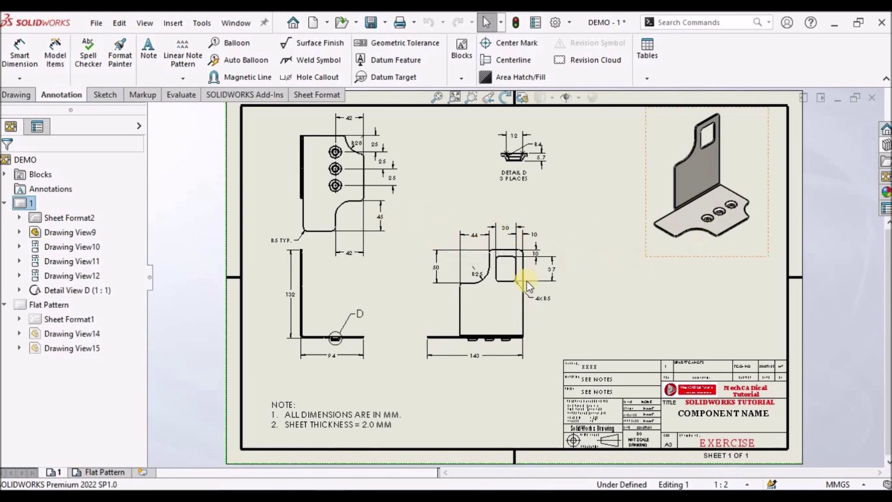
scroll(372, 285, "down", 2)
scroll(468, 187, "up", 2)
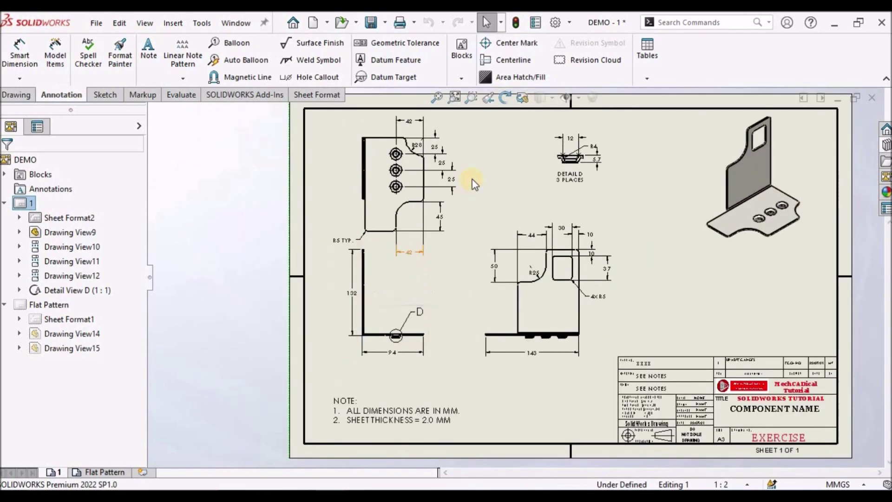
scroll(473, 181, "down", 1)
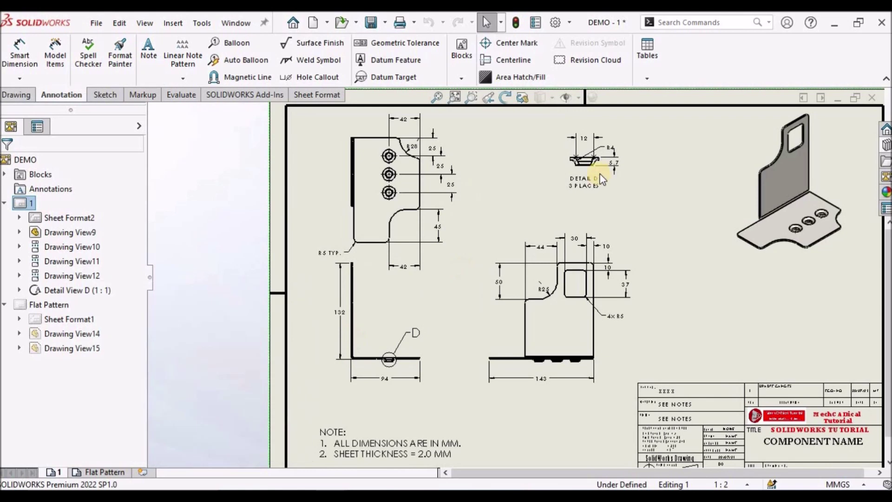
scroll(599, 179, "down", 2)
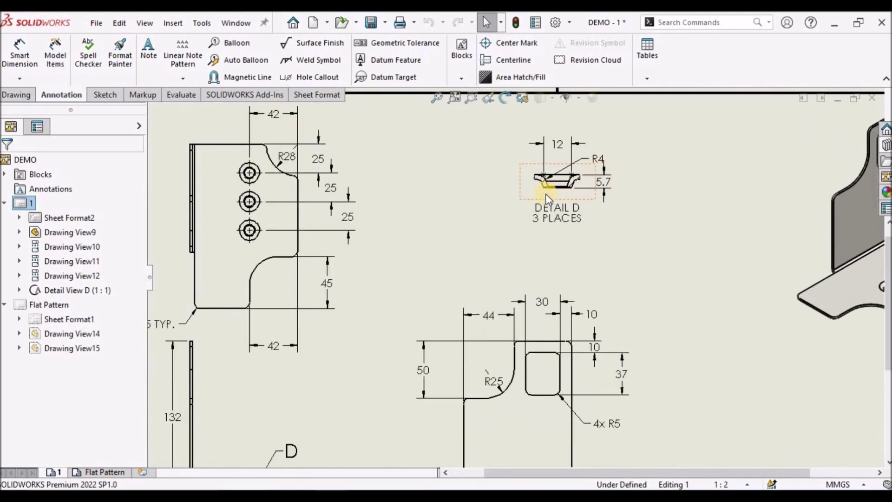
key("f")
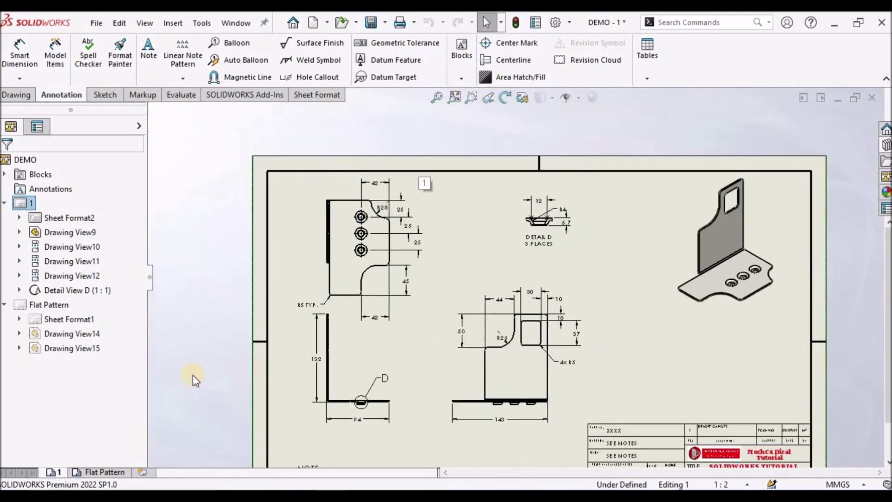
left_click(112, 472)
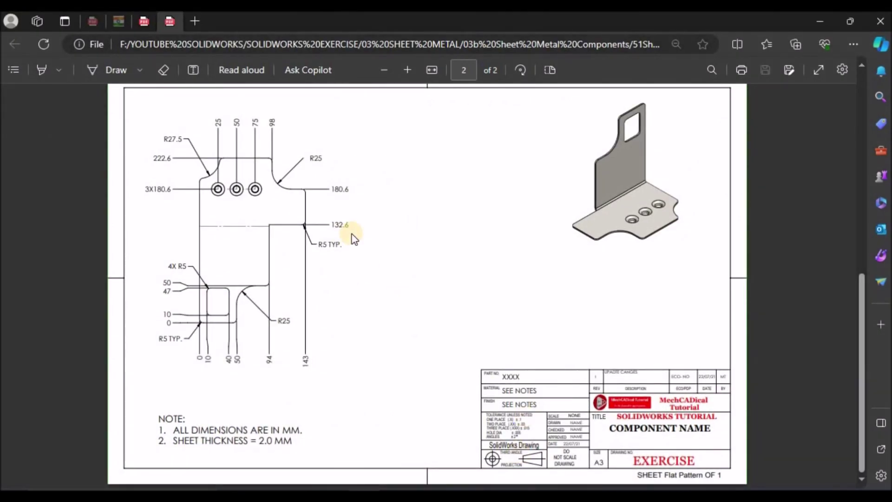
In Microsoft Edge, review the folded views on page 1 of the exercise PDF and open the Sheet Metal Component overview PDF
scroll(280, 239, "up", 8)
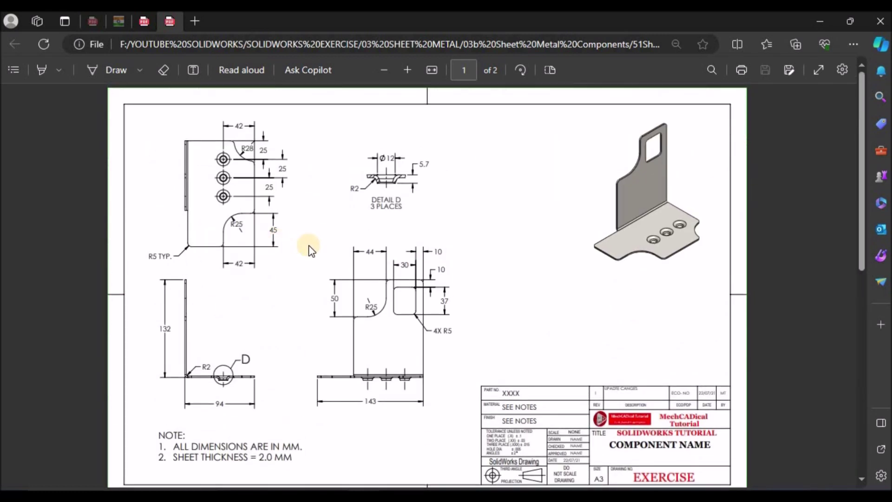
left_click(144, 21)
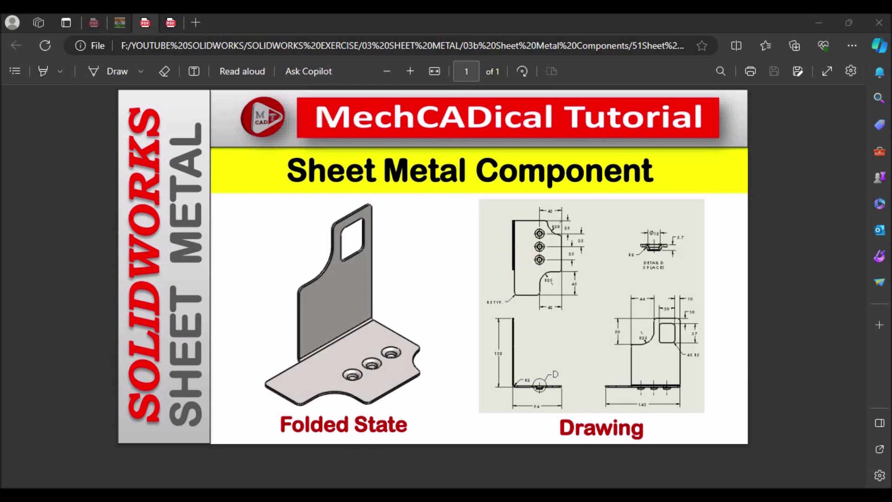
Return to the DEMO drawing in SOLIDWORKS and look over sheet 1 and the Flat Pattern sheet
left_click(428, 447)
middle_click_drag(486, 312, 600, 372)
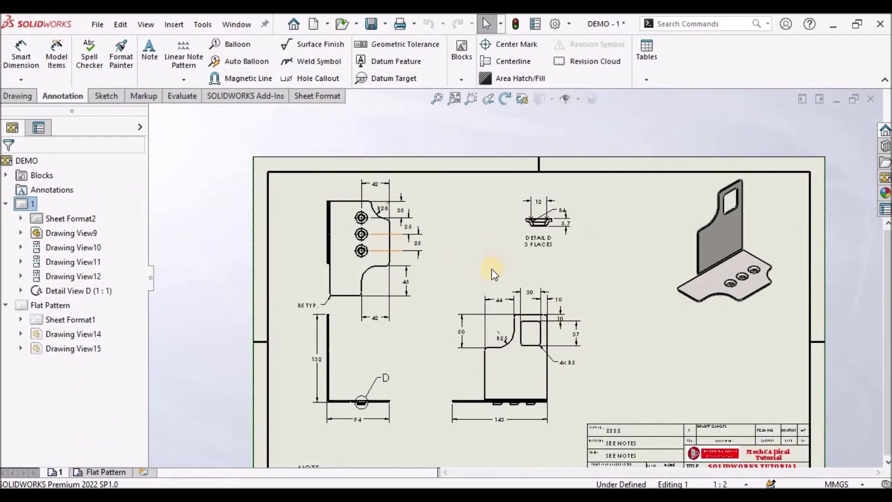
scroll(505, 350, "up", 3)
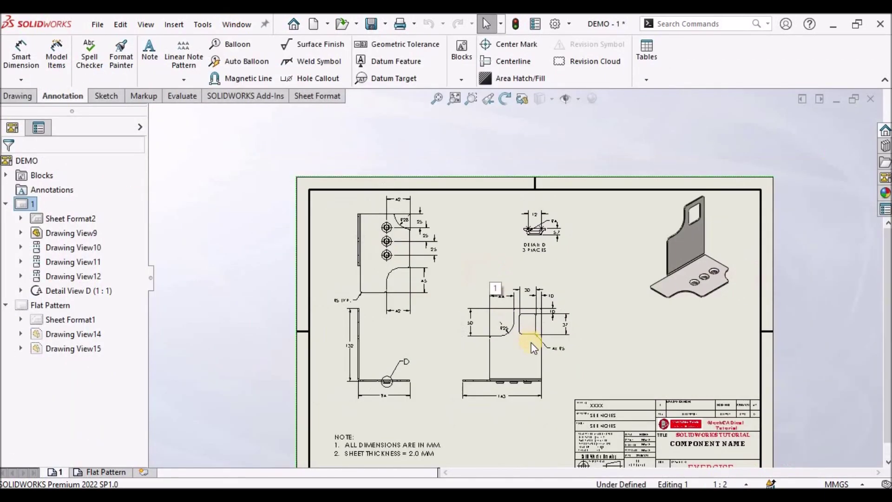
left_click(100, 472)
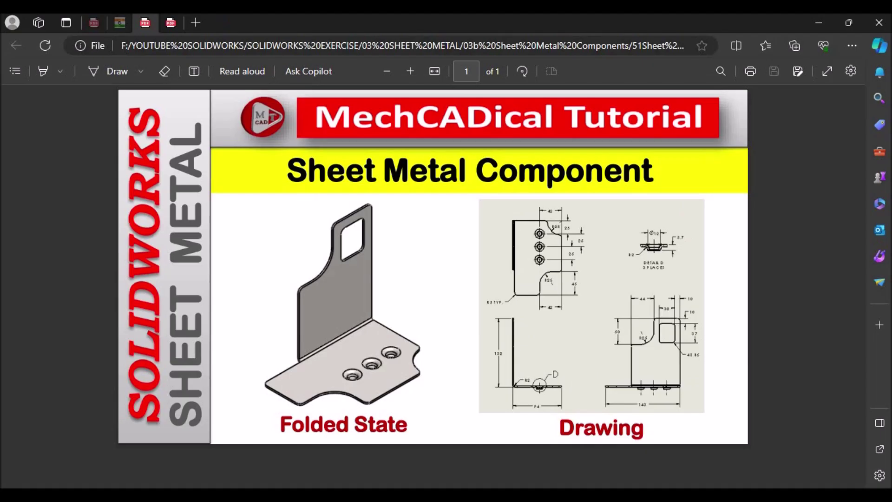
Switch to the two-page exercise PDF in Microsoft Edge and examine its folded views and flat pattern drawing
left_click(171, 23)
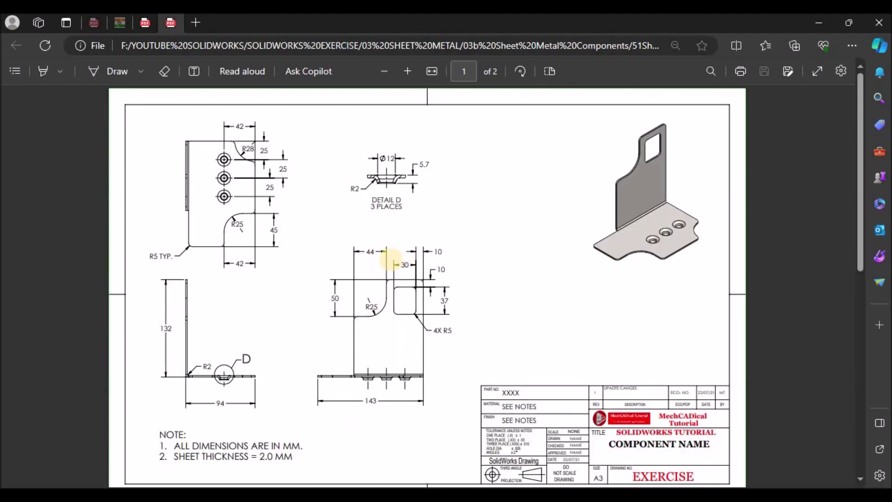
scroll(391, 261, "down", 5)
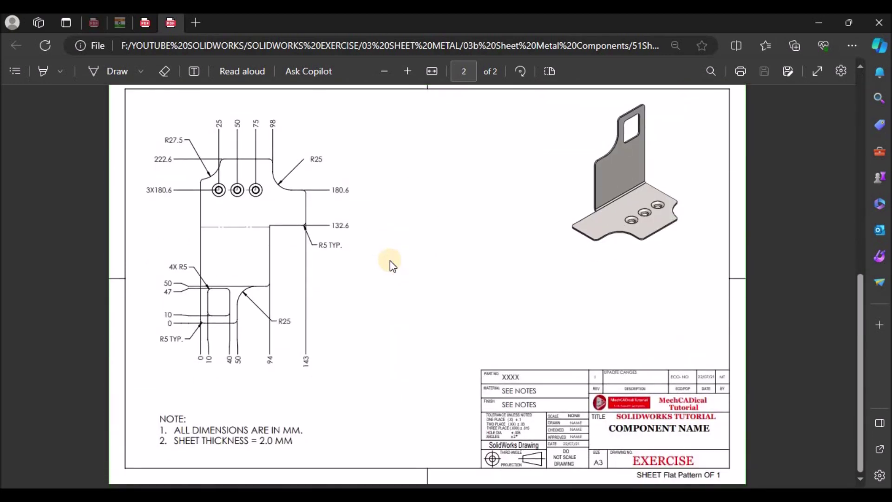
scroll(390, 260, "up", 4)
scroll(390, 260, "up", 2)
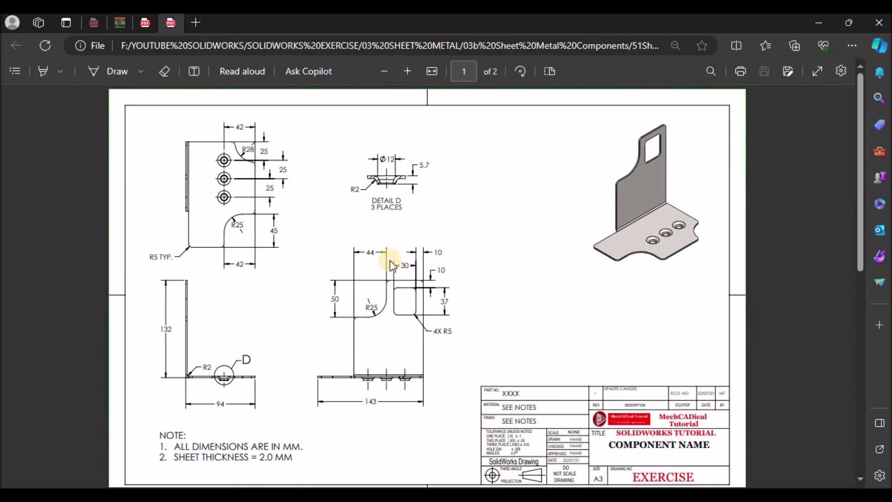